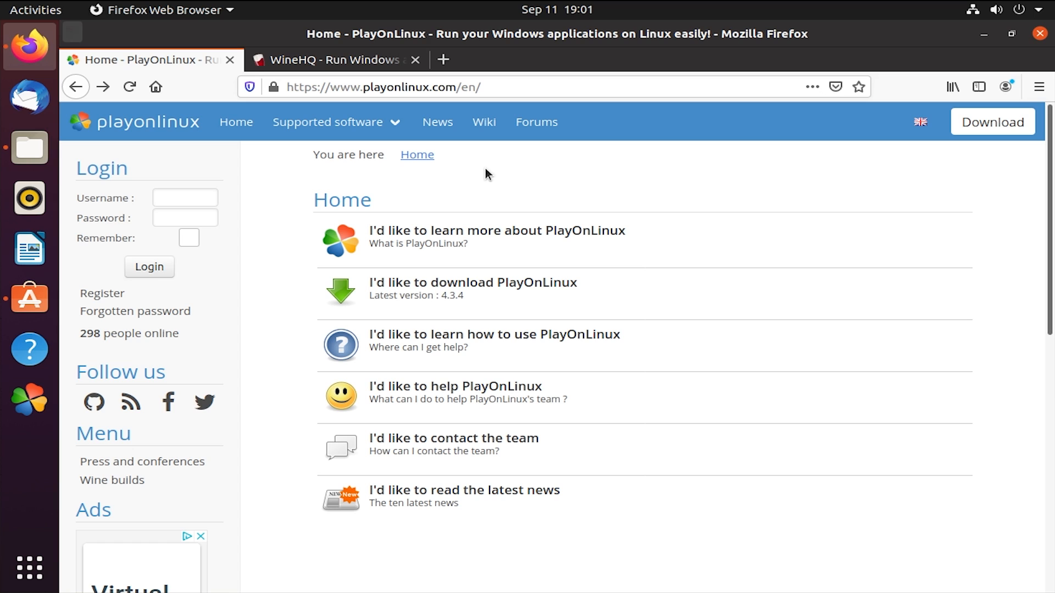
- Read the PlayOnLinux overview on its home page, including the feature stating that it is based on Wine
{"action": "left_click", "coordinate": [486, 232]}
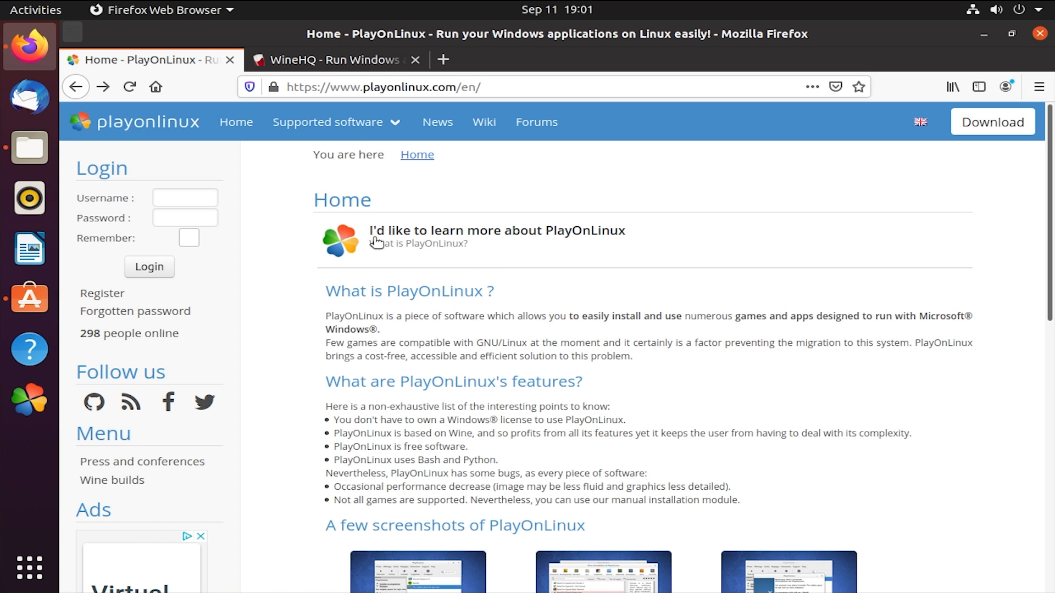
{"action": "scroll", "coordinate": [373, 264], "scroll_direction": "down", "scroll_amount": 1}
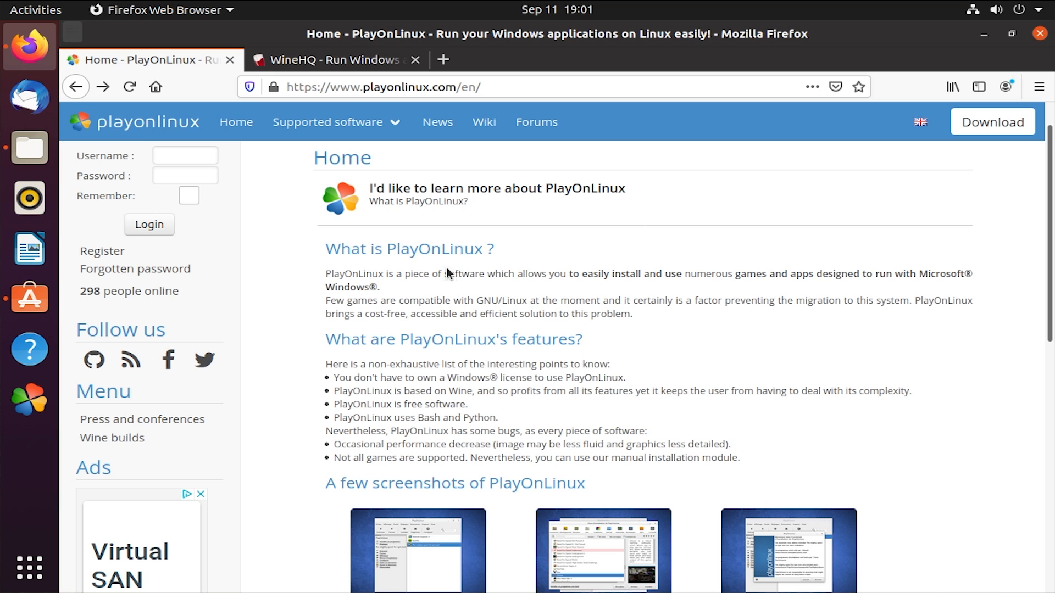
{"action": "scroll", "coordinate": [434, 275], "scroll_direction": "down", "scroll_amount": 3}
{"action": "scroll", "coordinate": [412, 283], "scroll_direction": "down", "scroll_amount": 2}
{"action": "scroll", "coordinate": [407, 285], "scroll_direction": "up", "scroll_amount": 2}
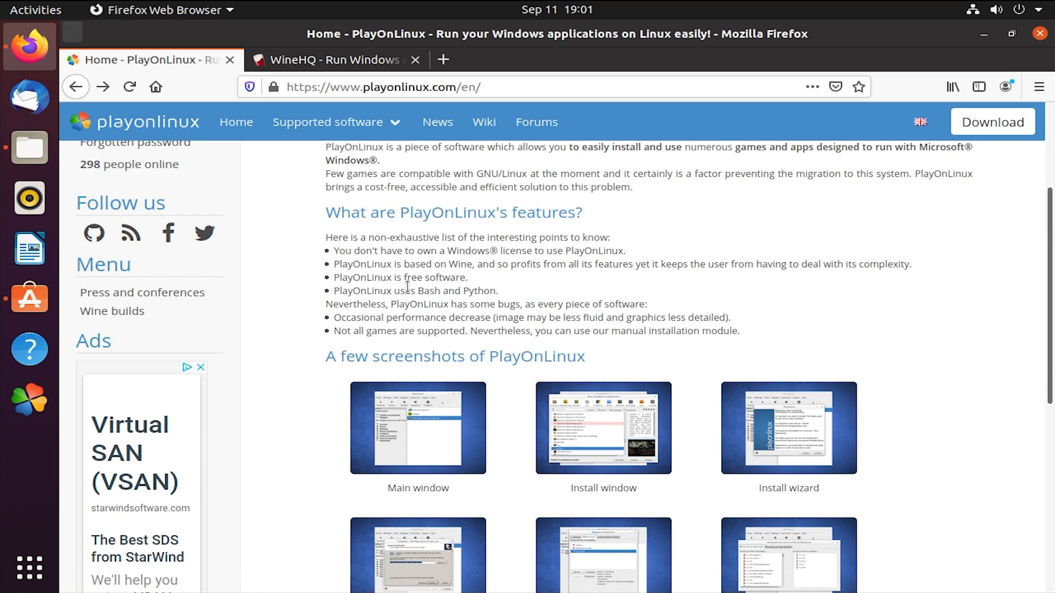
{"action": "left_click_drag", "start_coordinate": [333, 264], "coordinate": [476, 268]}
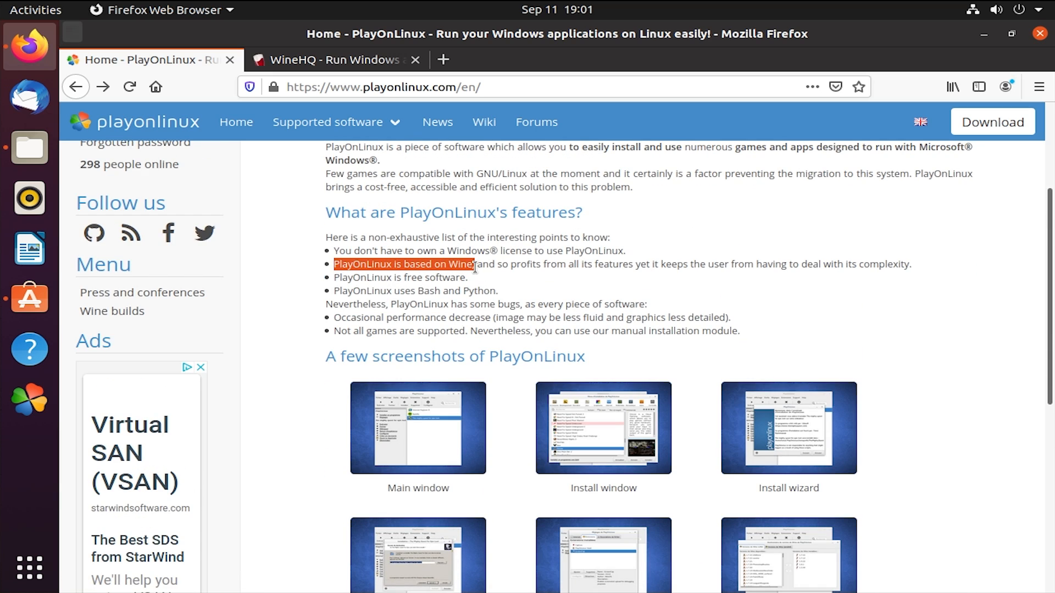
{"action": "left_click", "coordinate": [505, 266]}
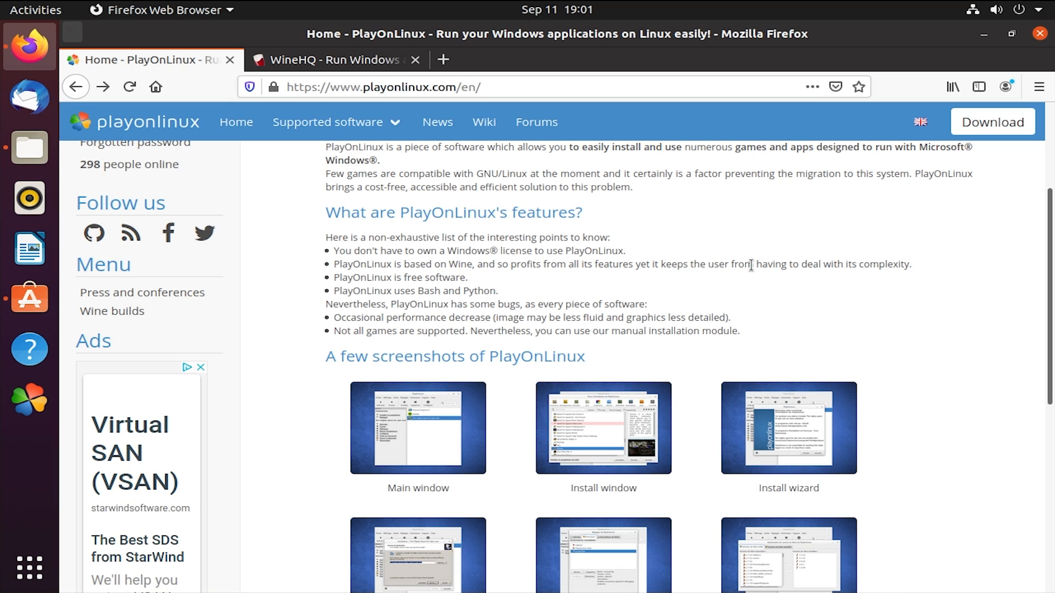
{"action": "left_click_drag", "start_coordinate": [921, 275], "coordinate": [321, 261]}
{"action": "left_click", "coordinate": [363, 263]}
{"action": "scroll", "coordinate": [351, 259], "scroll_direction": "up", "scroll_amount": 5}
{"action": "left_click", "coordinate": [405, 250]}
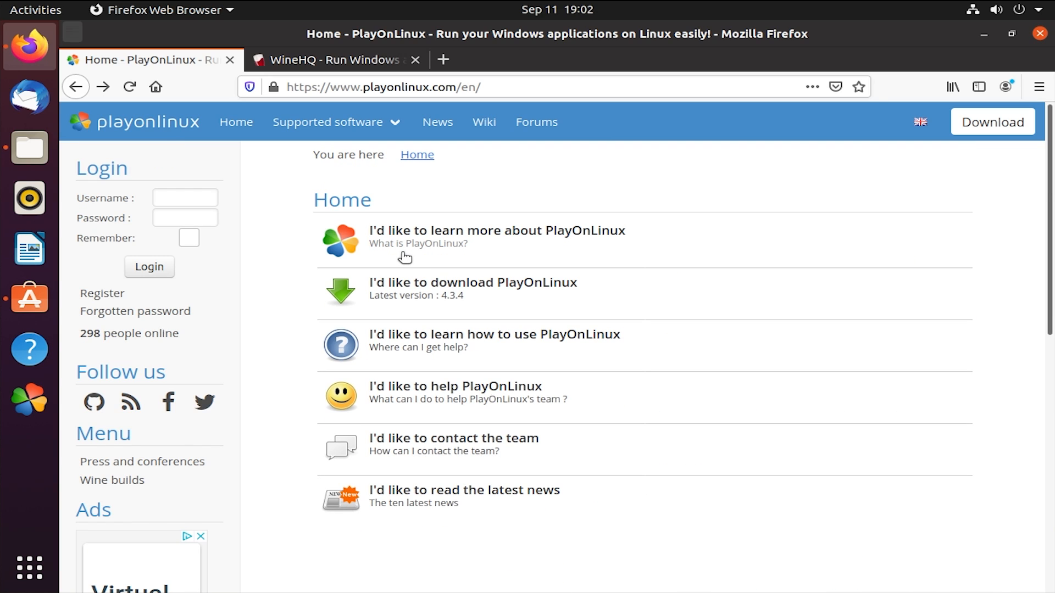
- Go to the PlayOnLinux download page and display the Ubuntu packages and installation commands
{"action": "left_click", "coordinate": [478, 285]}
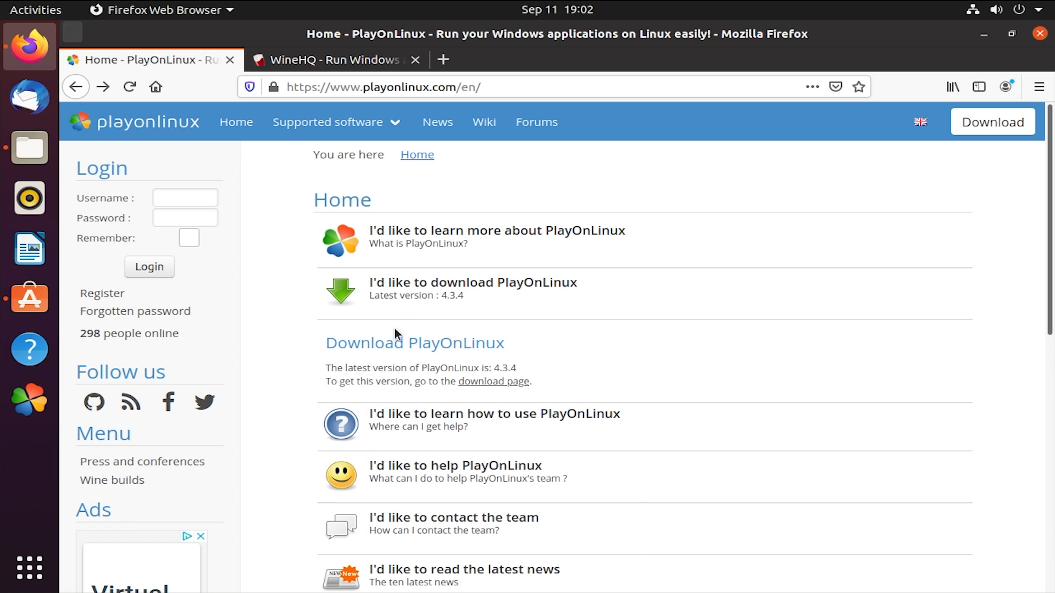
{"action": "left_click", "coordinate": [475, 382]}
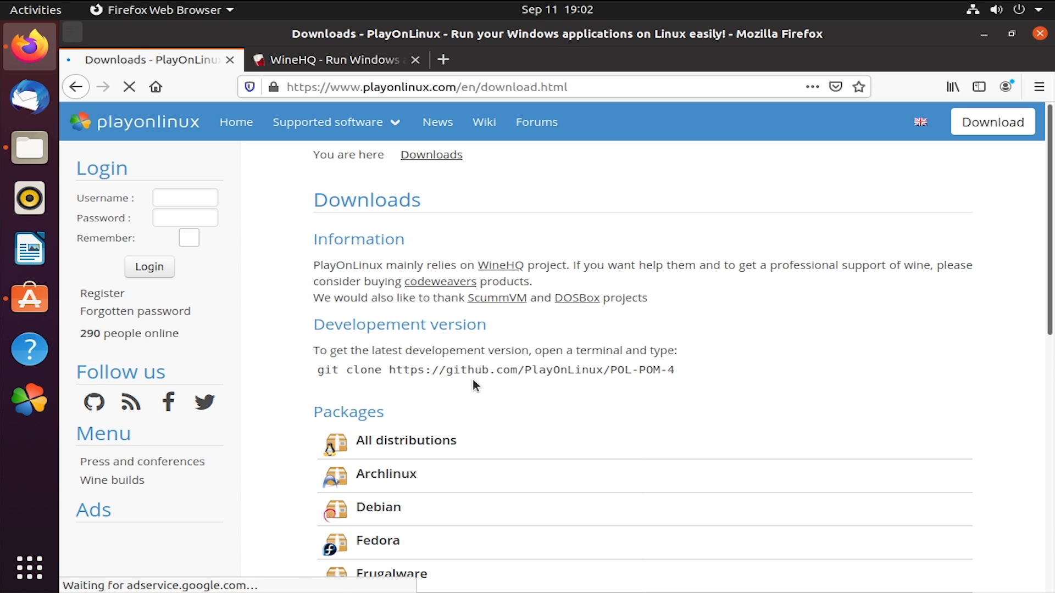
{"action": "scroll", "coordinate": [476, 376], "scroll_direction": "down", "scroll_amount": 2}
{"action": "scroll", "coordinate": [476, 375], "scroll_direction": "down", "scroll_amount": 3}
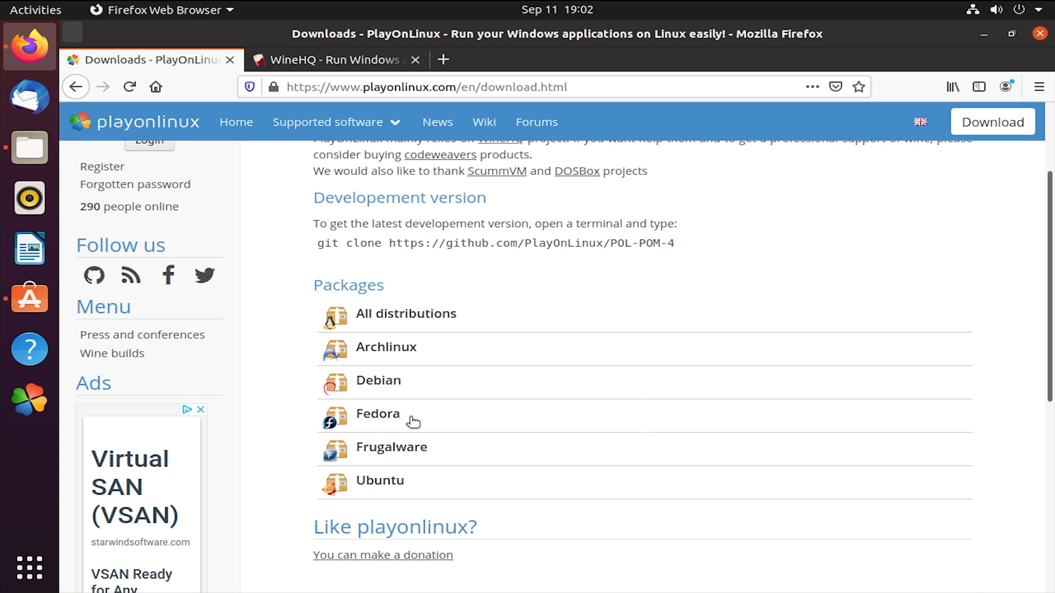
{"action": "left_click", "coordinate": [383, 484]}
{"action": "scroll", "coordinate": [428, 375], "scroll_direction": "down", "scroll_amount": 3}
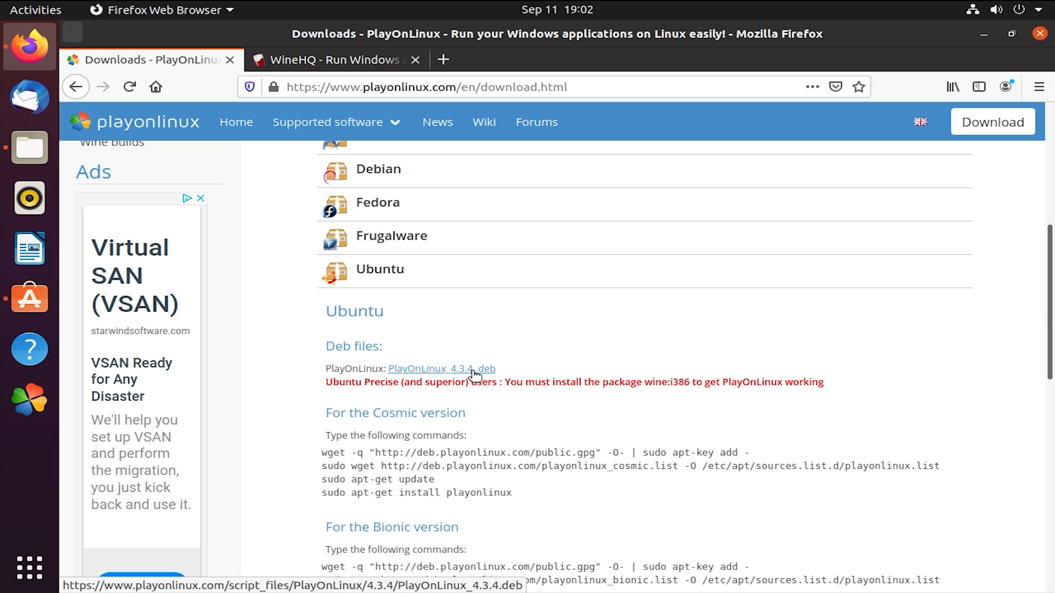
- Switch to Ubuntu Software and examine the PlayOnLinux entry's description, details and user reviews
{"action": "left_click", "coordinate": [37, 300]}
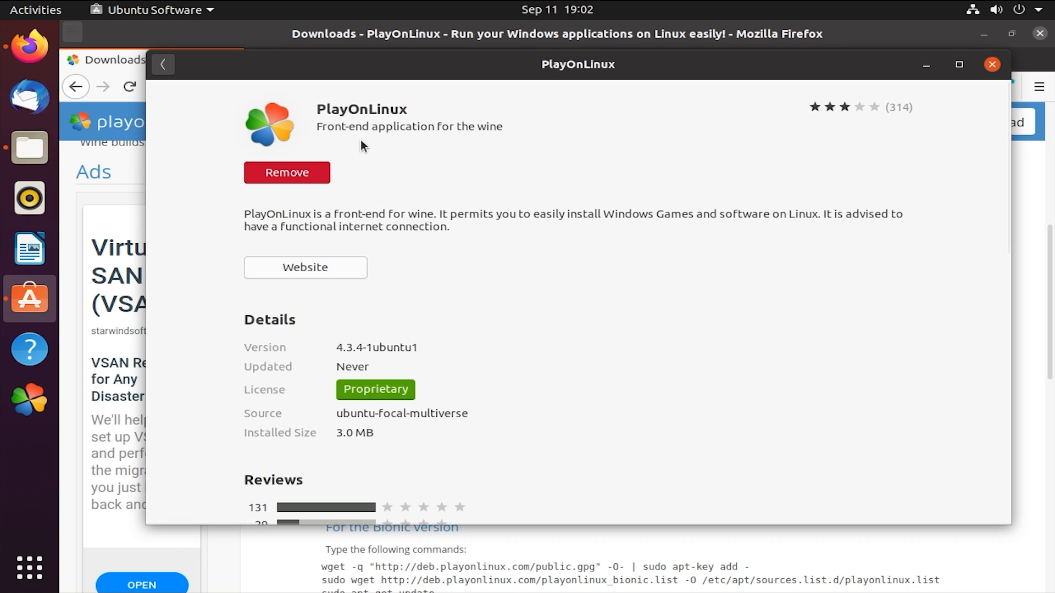
{"action": "scroll", "coordinate": [434, 291], "scroll_direction": "down", "scroll_amount": 5}
{"action": "scroll", "coordinate": [439, 301], "scroll_direction": "up", "scroll_amount": 5}
{"action": "left_click_drag", "start_coordinate": [246, 214], "coordinate": [600, 243]}
{"action": "left_click", "coordinate": [475, 279]}
{"action": "scroll", "coordinate": [474, 283], "scroll_direction": "down", "scroll_amount": 6}
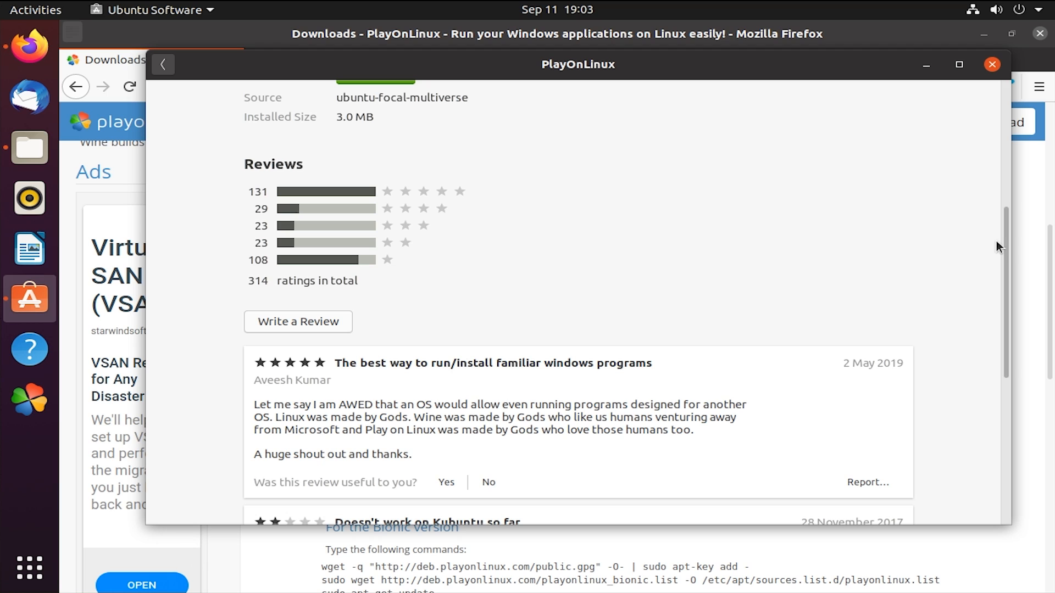
{"action": "left_click_drag", "start_coordinate": [1001, 241], "coordinate": [990, 120]}
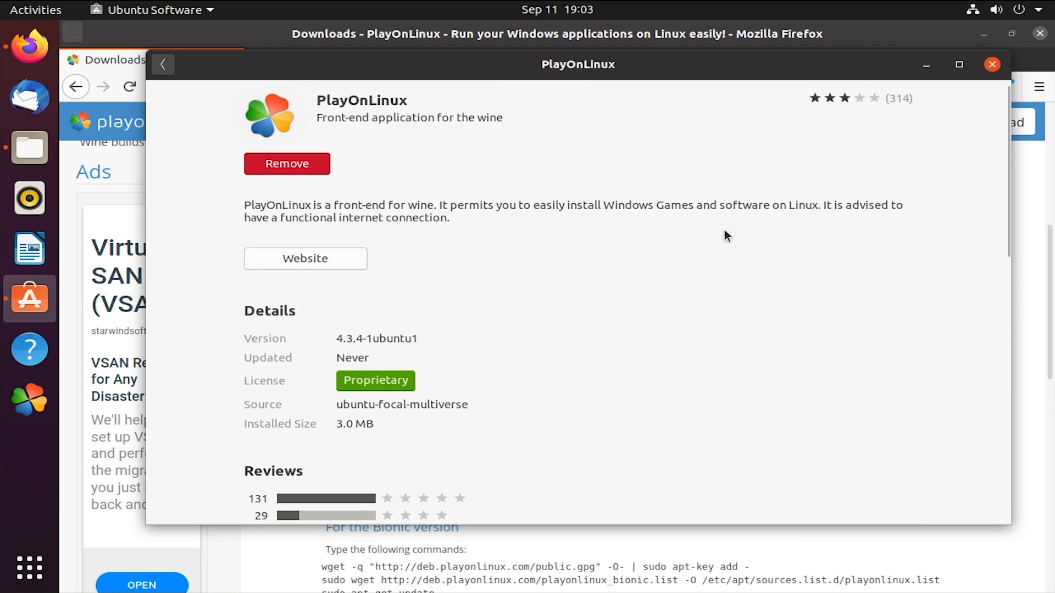
{"action": "scroll", "coordinate": [725, 233], "scroll_direction": "down", "scroll_amount": 15}
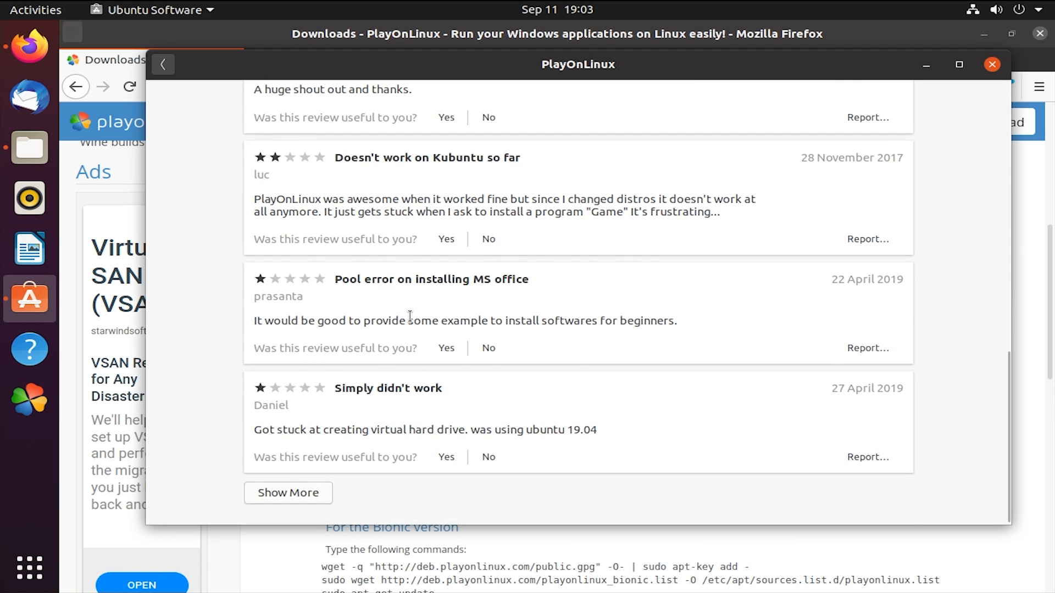
{"action": "scroll", "coordinate": [997, 298], "scroll_direction": "up", "scroll_amount": 2}
{"action": "left_click_drag", "start_coordinate": [1004, 337], "coordinate": [999, 110]}
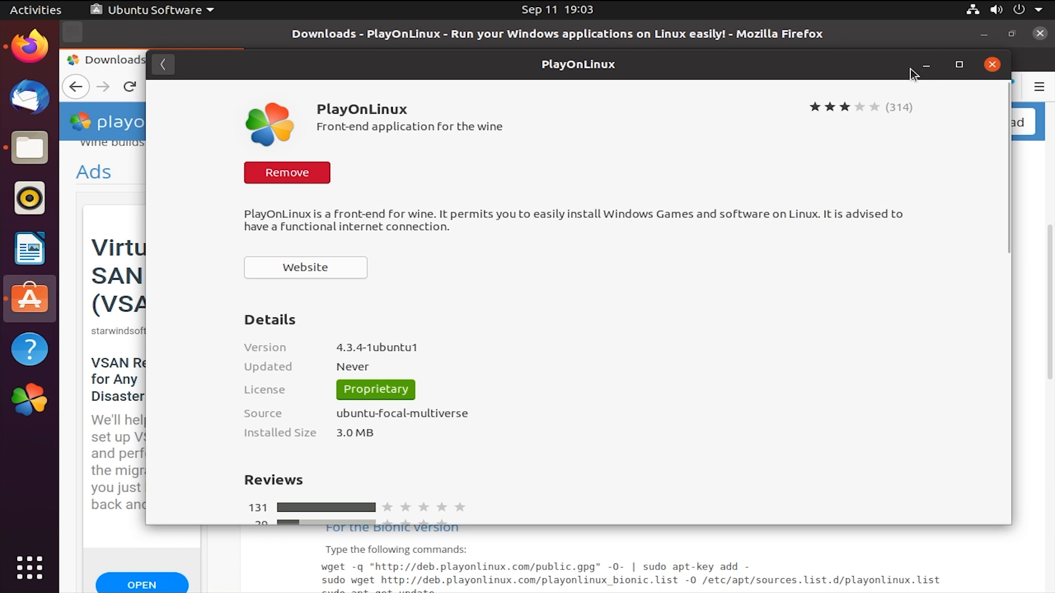
- Minimize Ubuntu Software and Firefox, launch PlayOnLinux and bring up its program install menu
{"action": "left_click", "coordinate": [925, 68]}
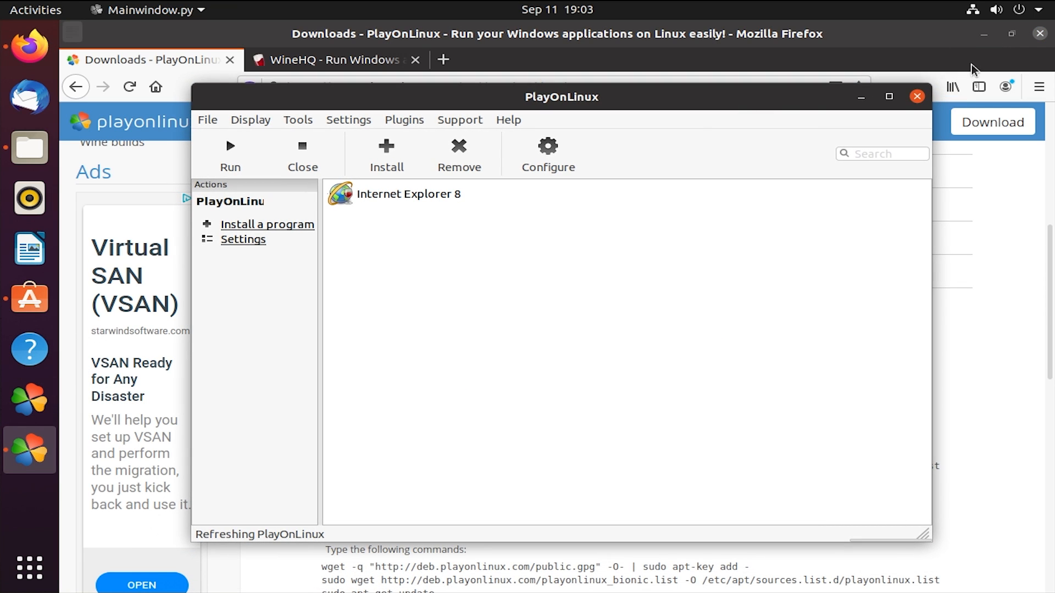
{"action": "left_click", "coordinate": [981, 32]}
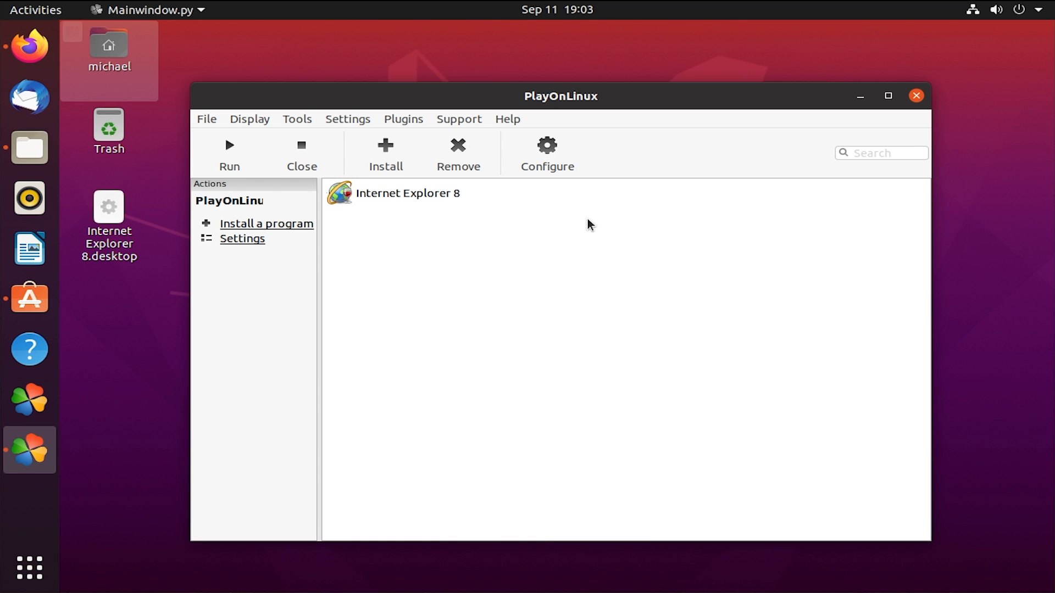
{"action": "left_click", "coordinate": [395, 163]}
{"action": "mouse_move", "coordinate": [375, 124]}
{"action": "left_mouse_down"}
{"action": "mouse_move", "coordinate": [399, 244]}
{"action": "mouse_move", "coordinate": [378, 127]}
{"action": "left_mouse_up"}
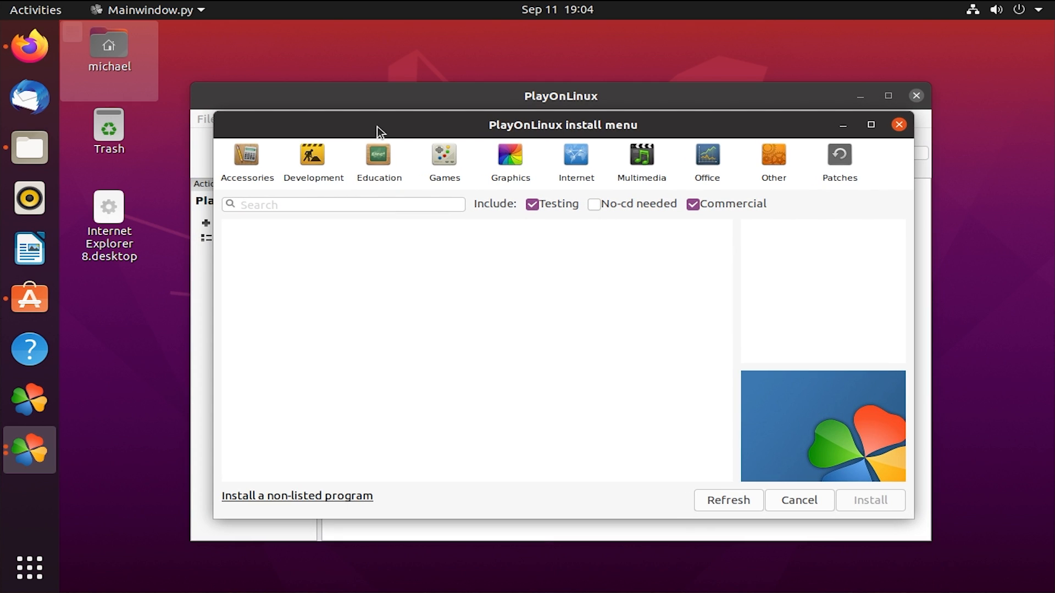
- Browse the Accessories and Development categories, trying the Testing and No-cd needed filters on the Development list
{"action": "left_click", "coordinate": [259, 162]}
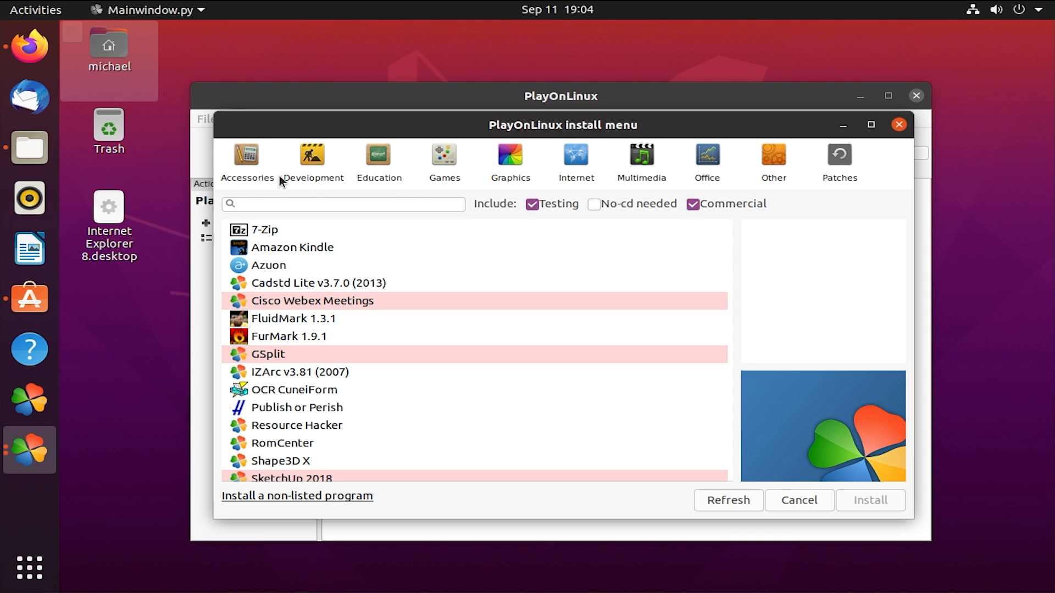
{"action": "left_click", "coordinate": [318, 153]}
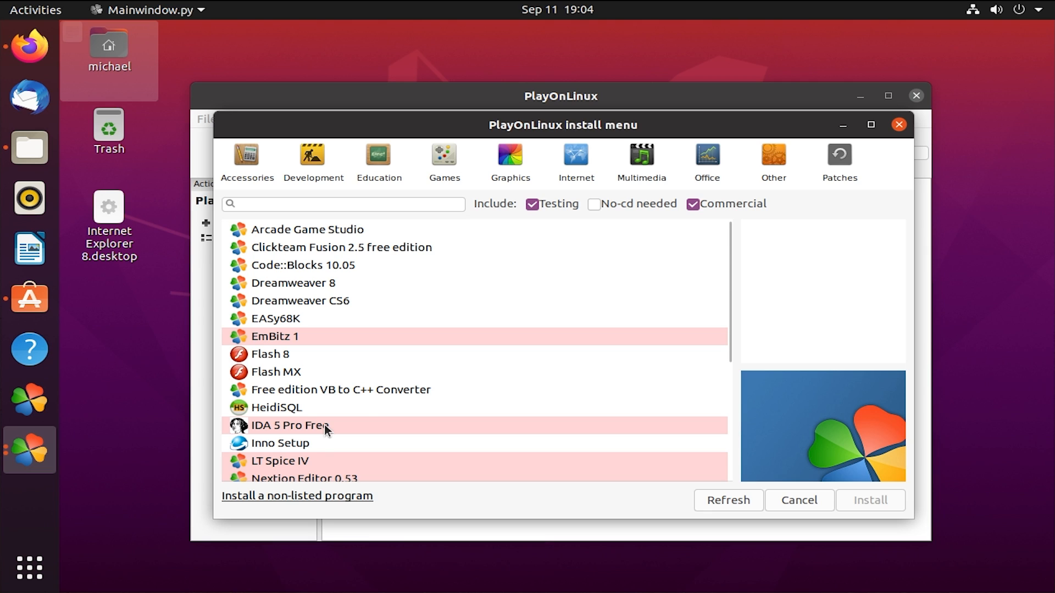
{"action": "left_click", "coordinate": [531, 204]}
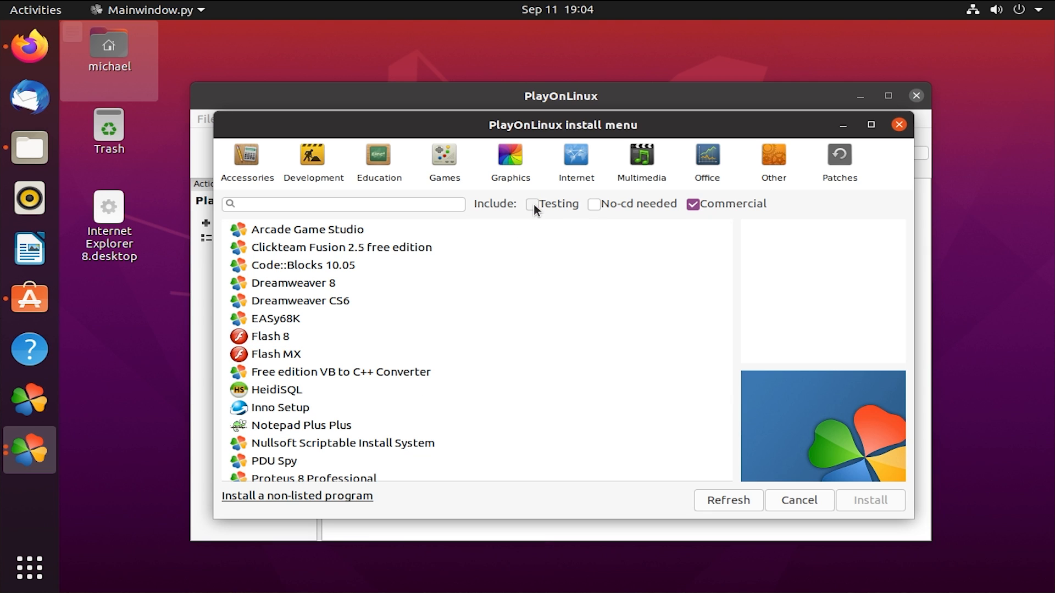
{"action": "scroll", "coordinate": [414, 372], "scroll_direction": "down", "scroll_amount": 3}
{"action": "scroll", "coordinate": [413, 367], "scroll_direction": "up", "scroll_amount": 3}
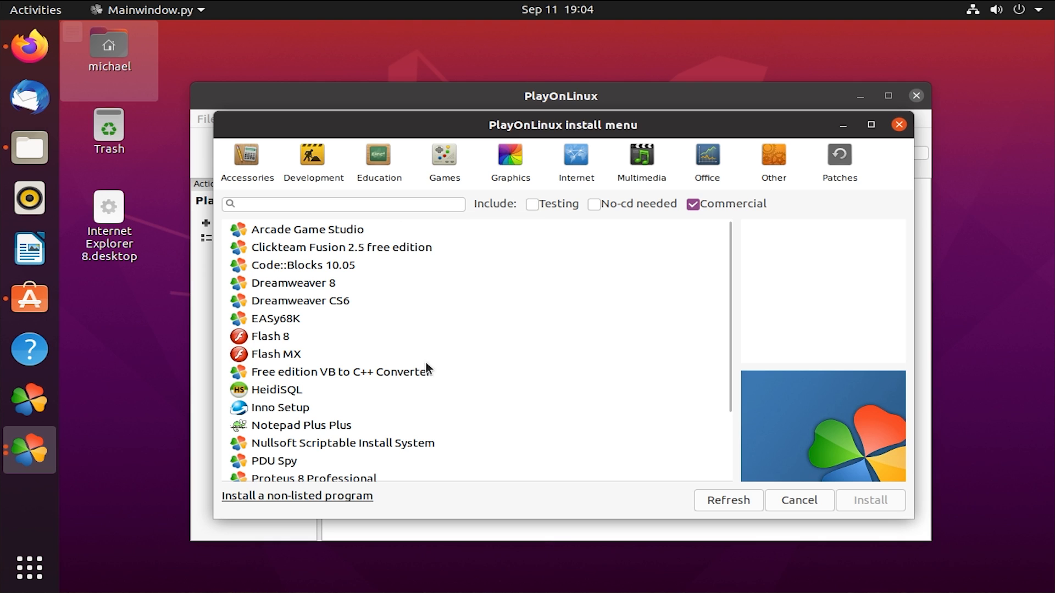
{"action": "left_click", "coordinate": [532, 204]}
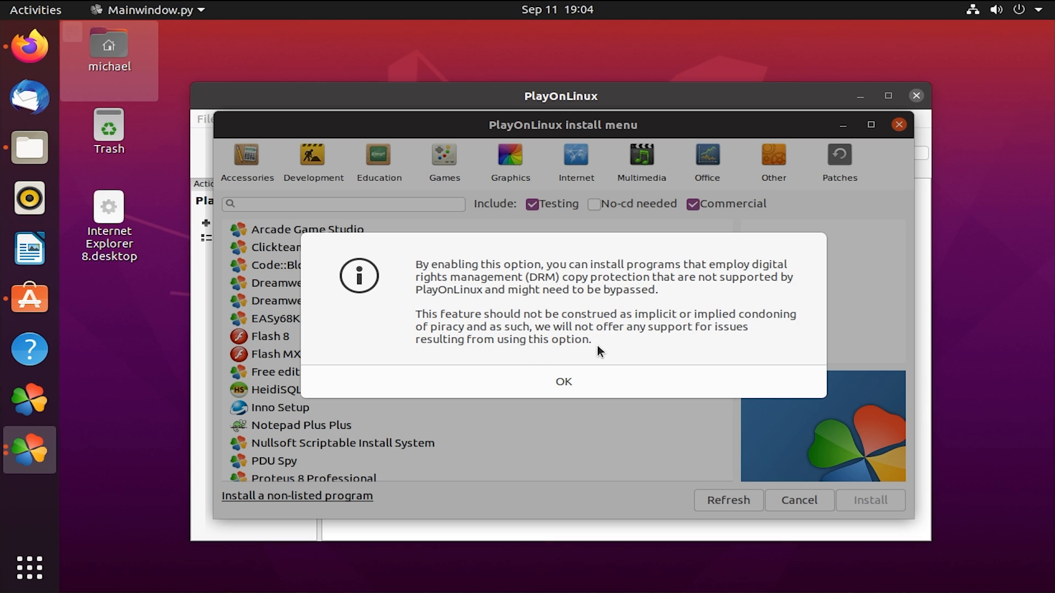
{"action": "left_click", "coordinate": [566, 380]}
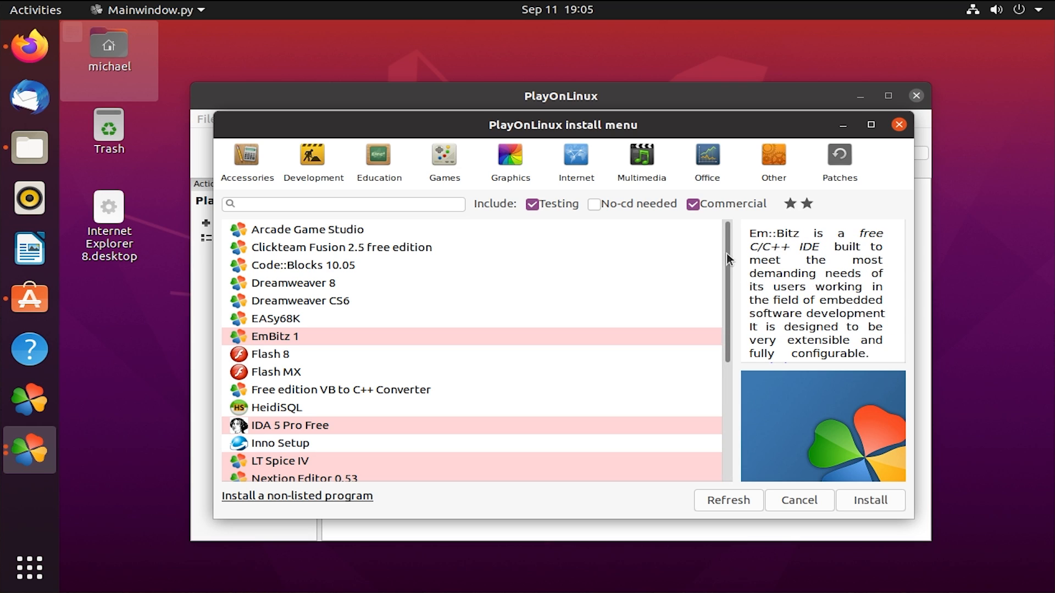
- Examine the descriptions and screenshots of several Development programs, including Arcade Game Studio
{"action": "left_click_drag", "start_coordinate": [726, 253], "coordinate": [689, 223]}
{"action": "left_click", "coordinate": [312, 397]}
{"action": "left_click", "coordinate": [312, 431]}
{"action": "left_click", "coordinate": [312, 413]}
{"action": "left_click", "coordinate": [312, 397]}
{"action": "left_click", "coordinate": [312, 377]}
{"action": "left_click", "coordinate": [337, 305]}
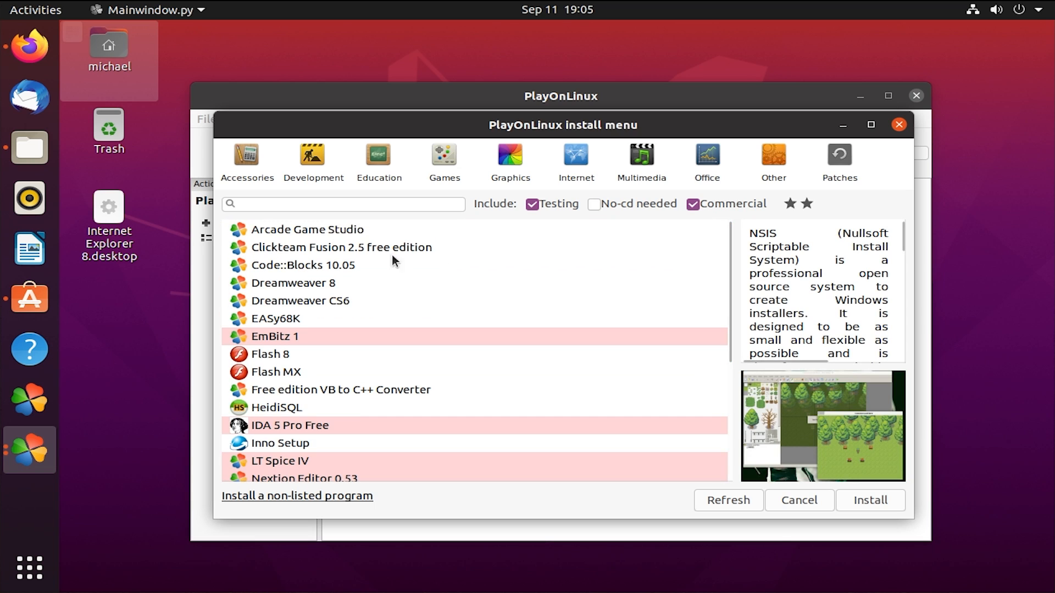
{"action": "left_click", "coordinate": [370, 231]}
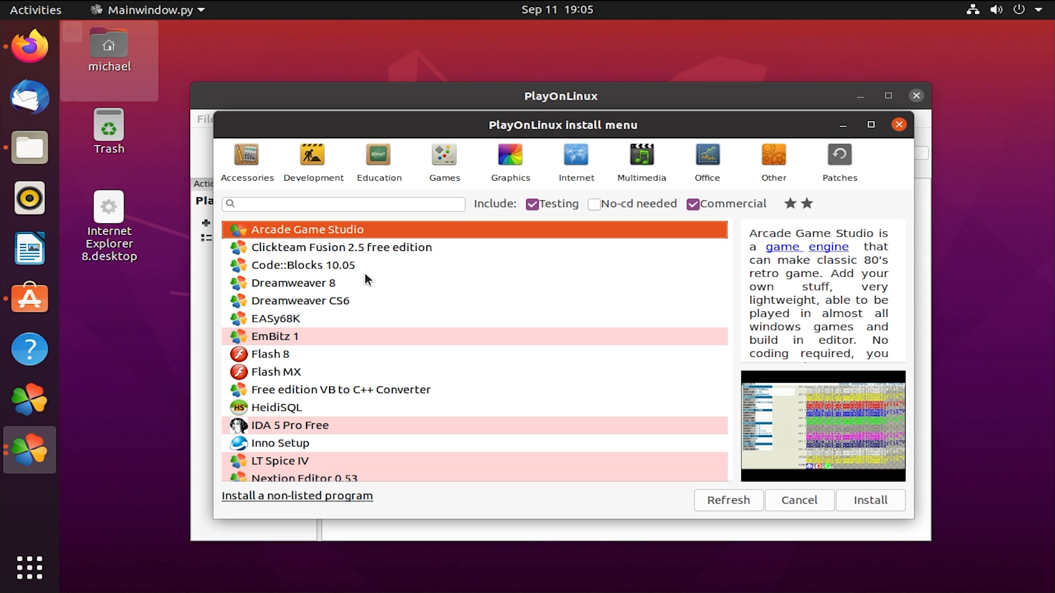
{"action": "left_click", "coordinate": [312, 156]}
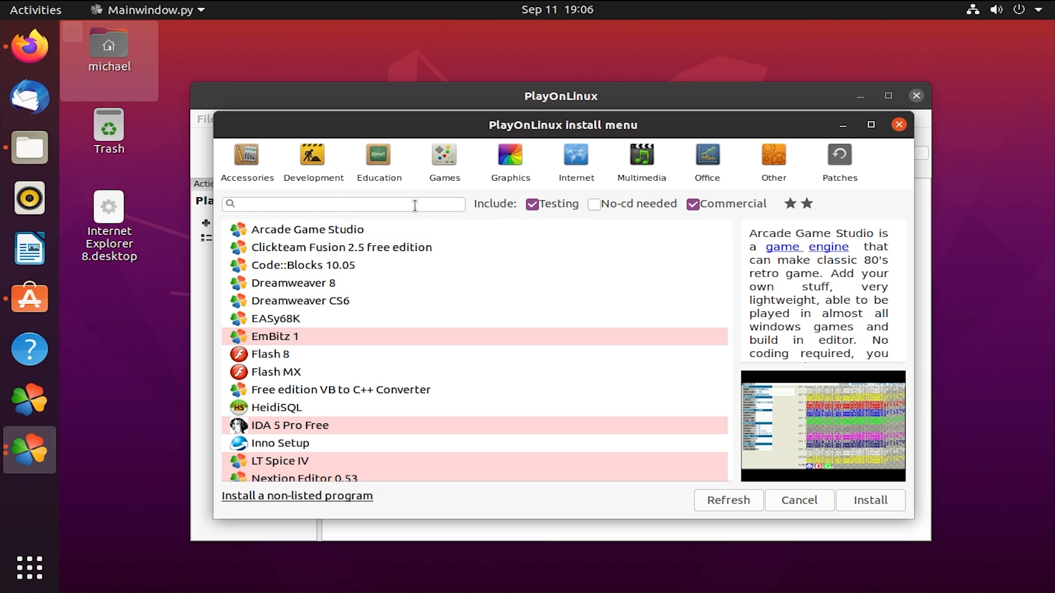
- Look through the start of the Games category and close the install menu
{"action": "left_click", "coordinate": [455, 157]}
{"action": "scroll", "coordinate": [407, 302], "scroll_direction": "down", "scroll_amount": 1}
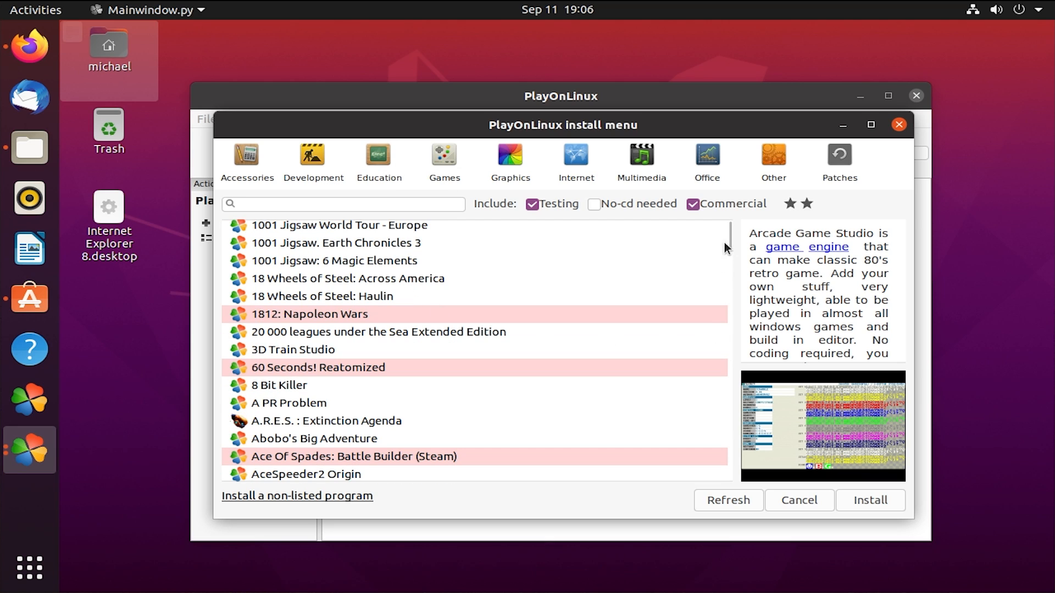
{"action": "left_click_drag", "start_coordinate": [728, 239], "coordinate": [729, 216]}
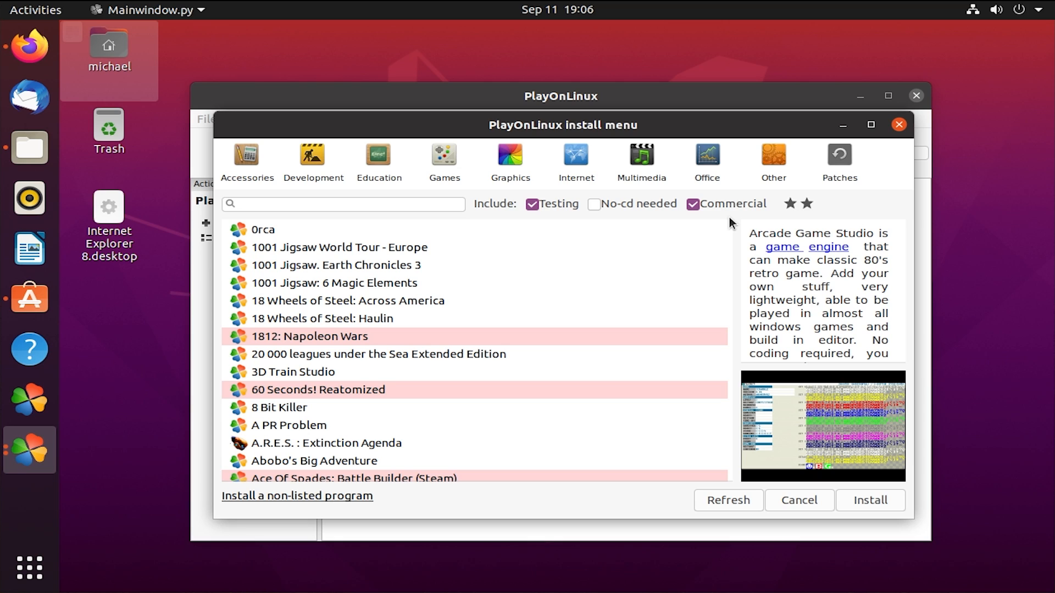
{"action": "left_click", "coordinate": [899, 124]}
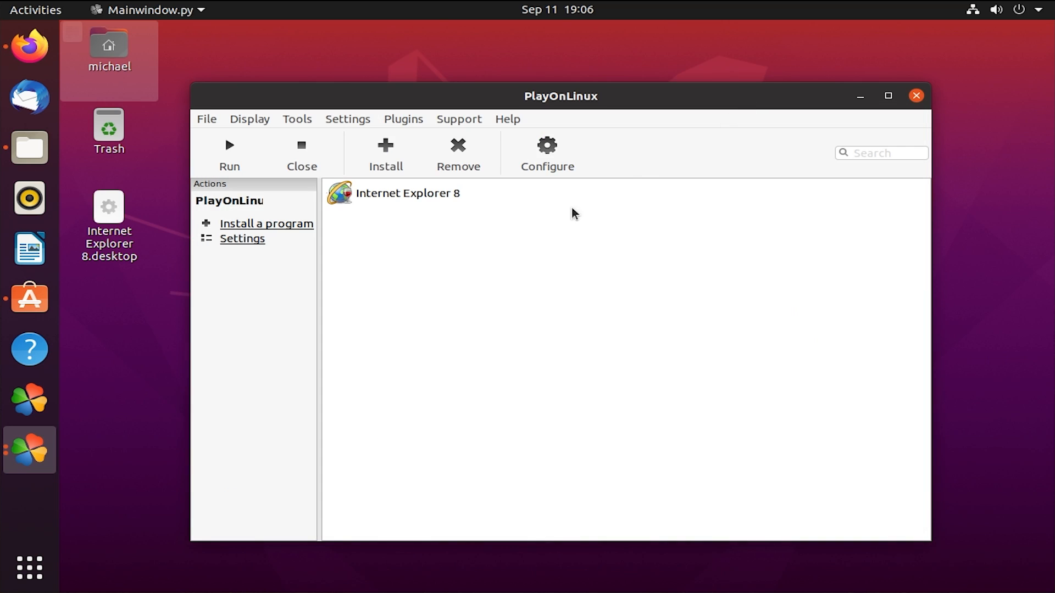
- Reopen the install menu and browse the Accessories, Development, Education and Patches categories
{"action": "left_click_drag", "start_coordinate": [469, 96], "coordinate": [476, 120]}
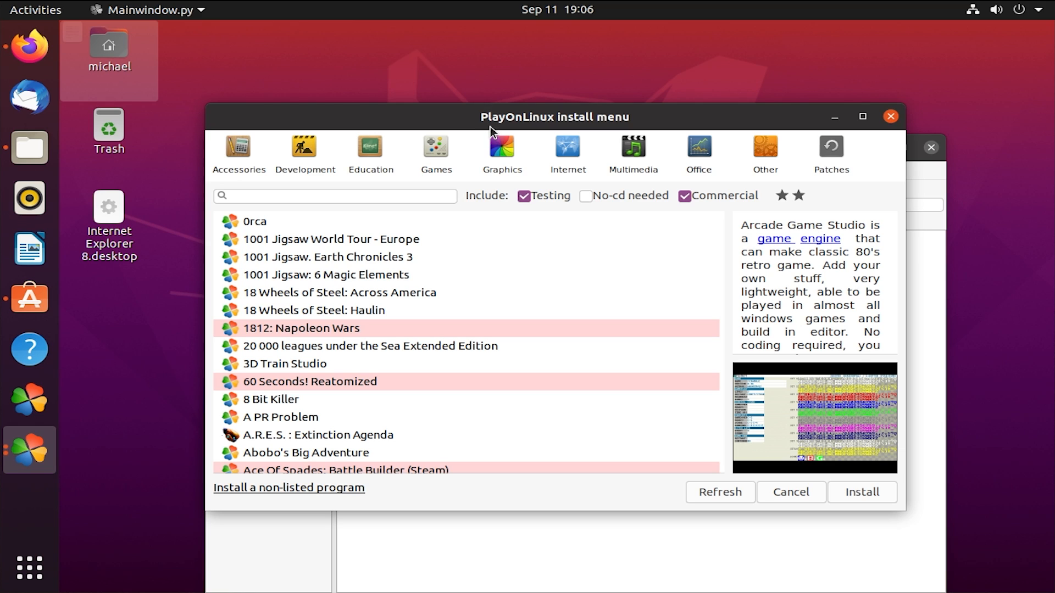
{"action": "left_click", "coordinate": [245, 147]}
{"action": "left_click", "coordinate": [317, 147]}
{"action": "left_click", "coordinate": [379, 148]}
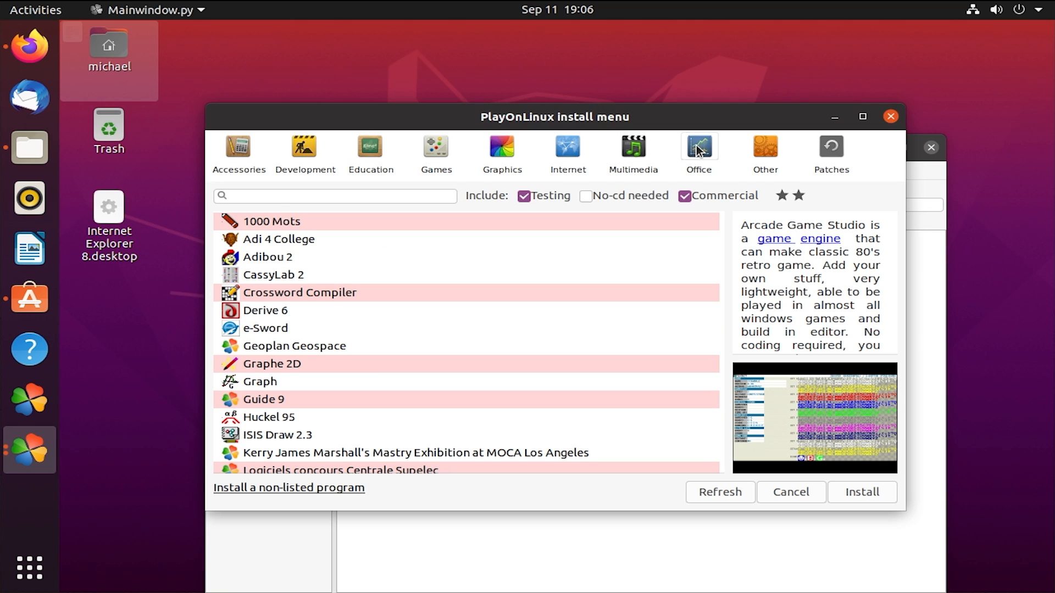
{"action": "left_click", "coordinate": [829, 154]}
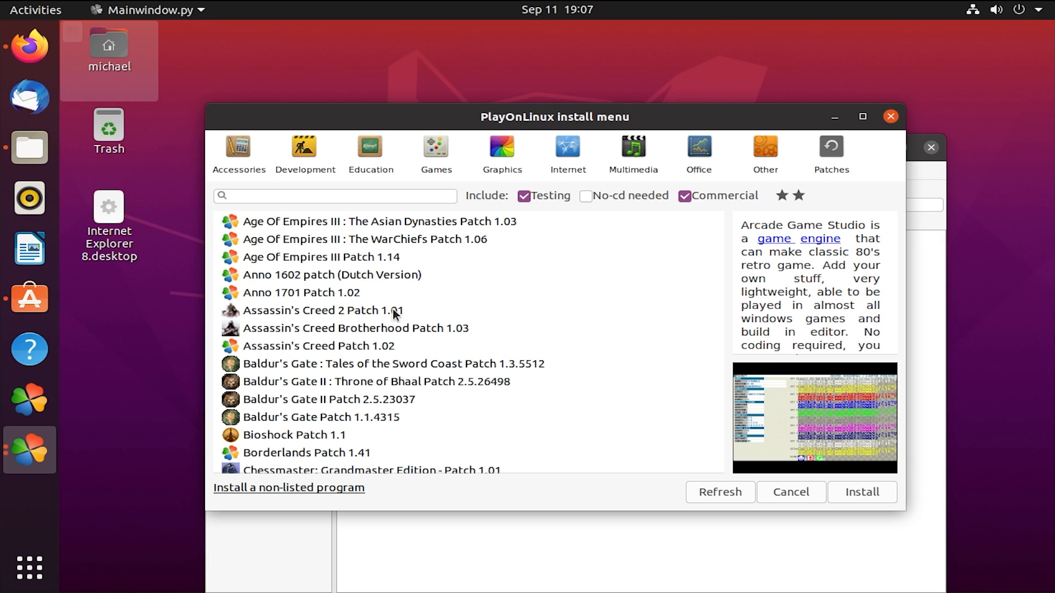
- Show the Games category again and view the description and screenshot of 0rca
{"action": "left_click", "coordinate": [442, 147]}
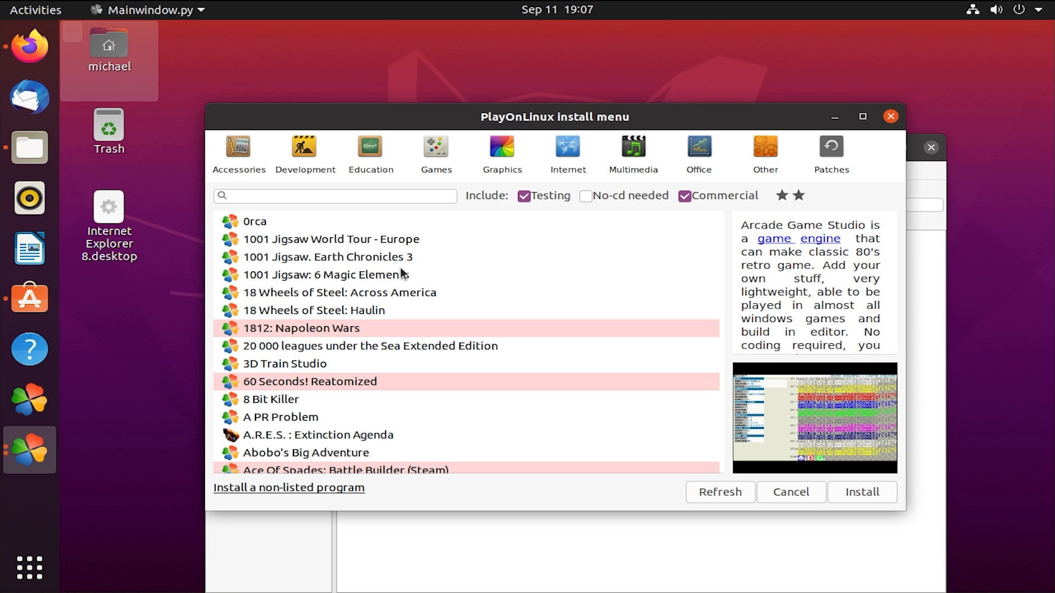
{"action": "left_click", "coordinate": [373, 226]}
{"action": "scroll", "coordinate": [549, 296], "scroll_direction": "down", "scroll_amount": 1}
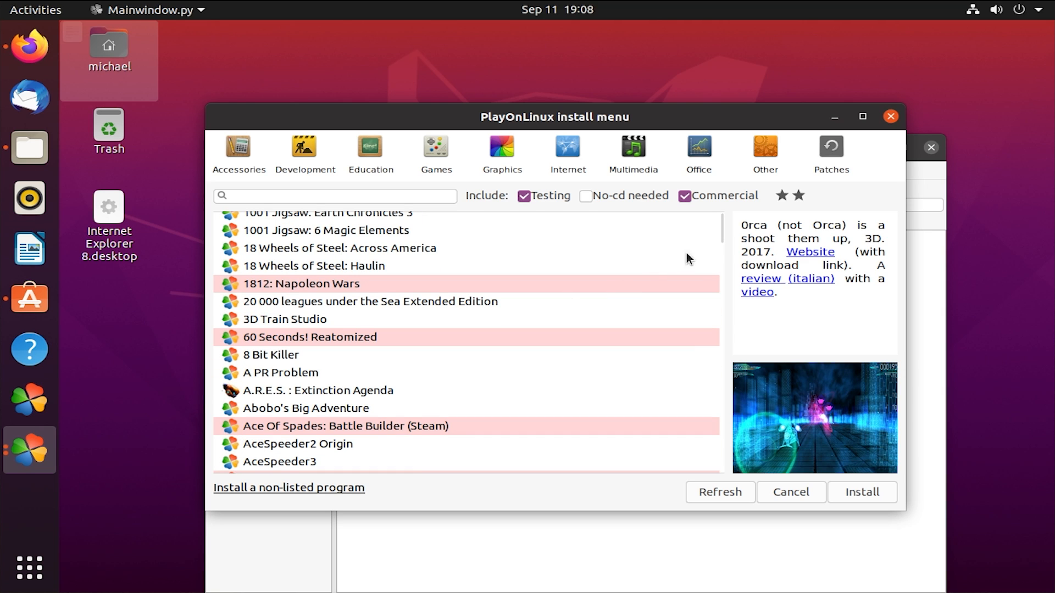
- Search the install menu for "command and", select Command And Conquer : Red Alert 1 and read its description
{"action": "left_click_drag", "start_coordinate": [720, 232], "coordinate": [717, 343]}
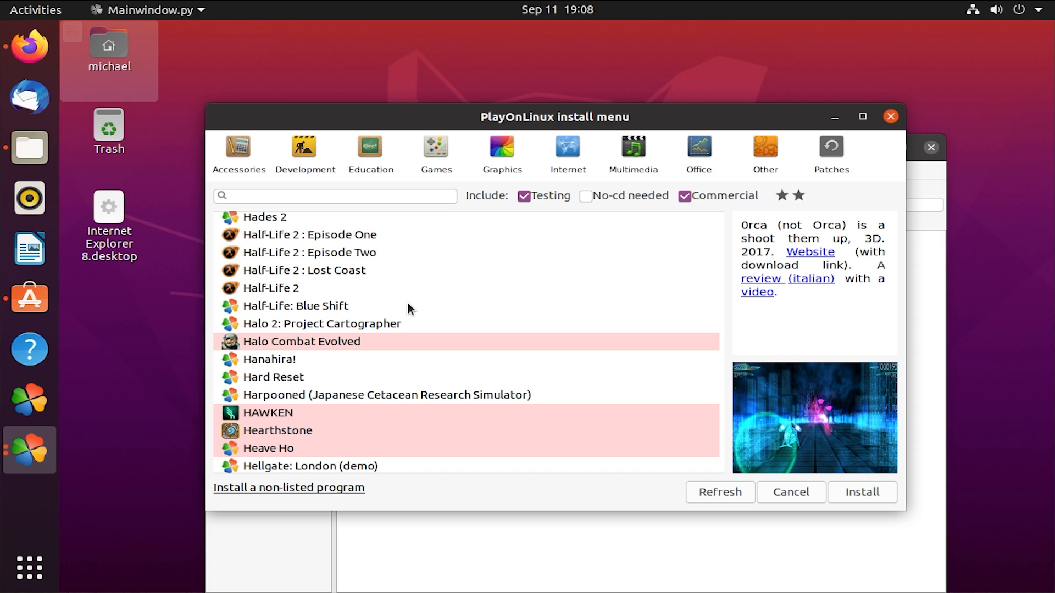
{"action": "left_click", "coordinate": [369, 192]}
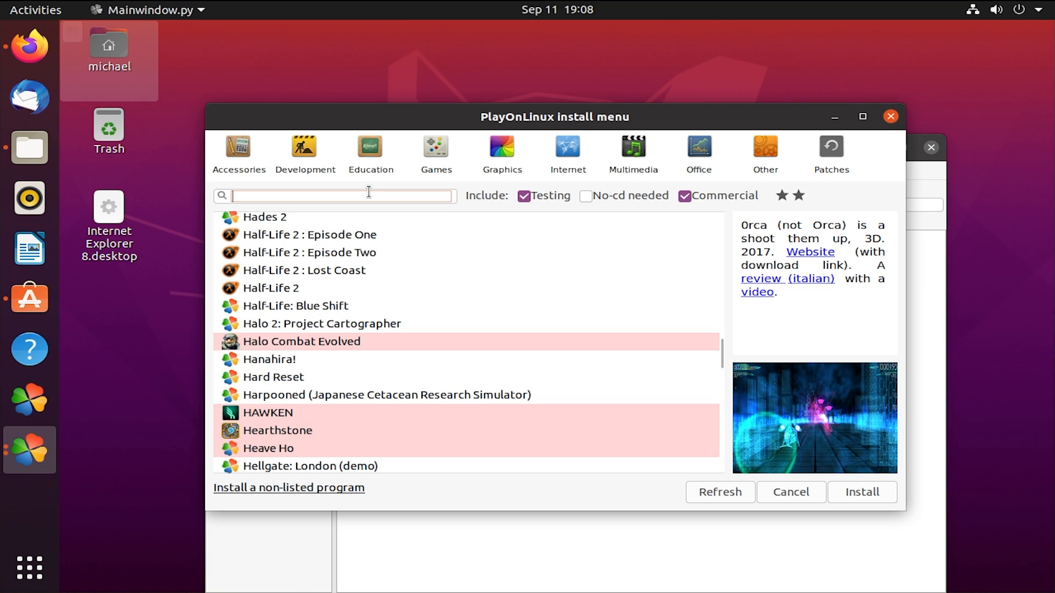
{"action": "type", "text": "command "}
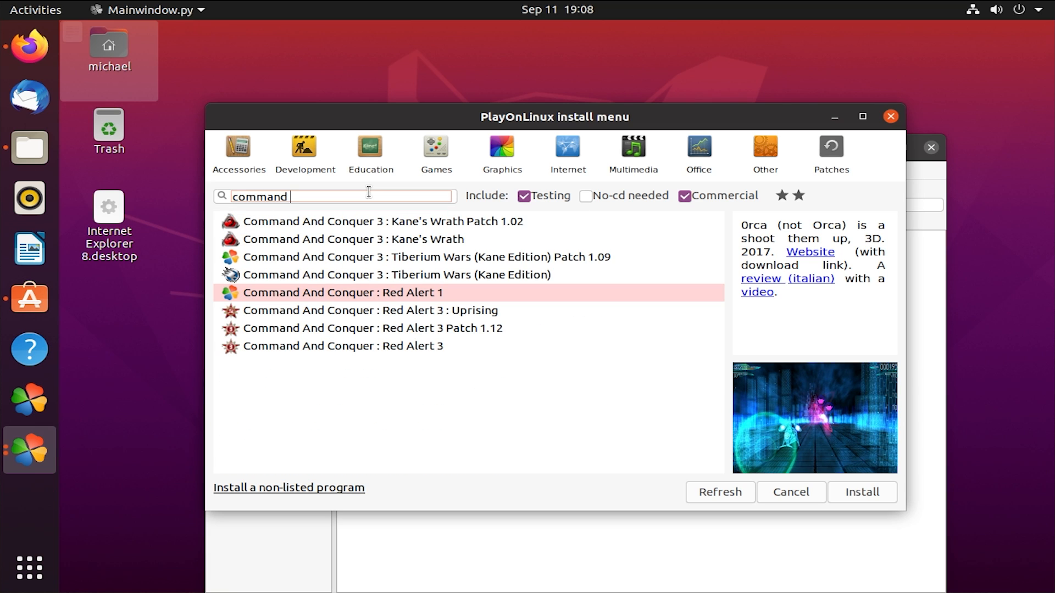
{"action": "type", "text": "and"}
{"action": "left_click", "coordinate": [420, 295]}
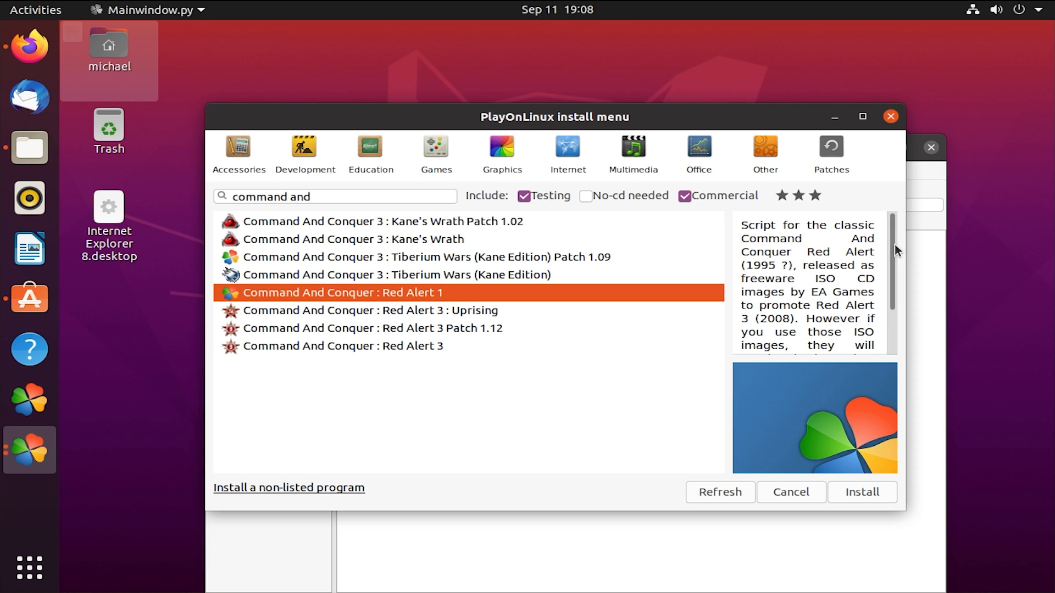
{"action": "left_click_drag", "start_coordinate": [894, 244], "coordinate": [895, 255]}
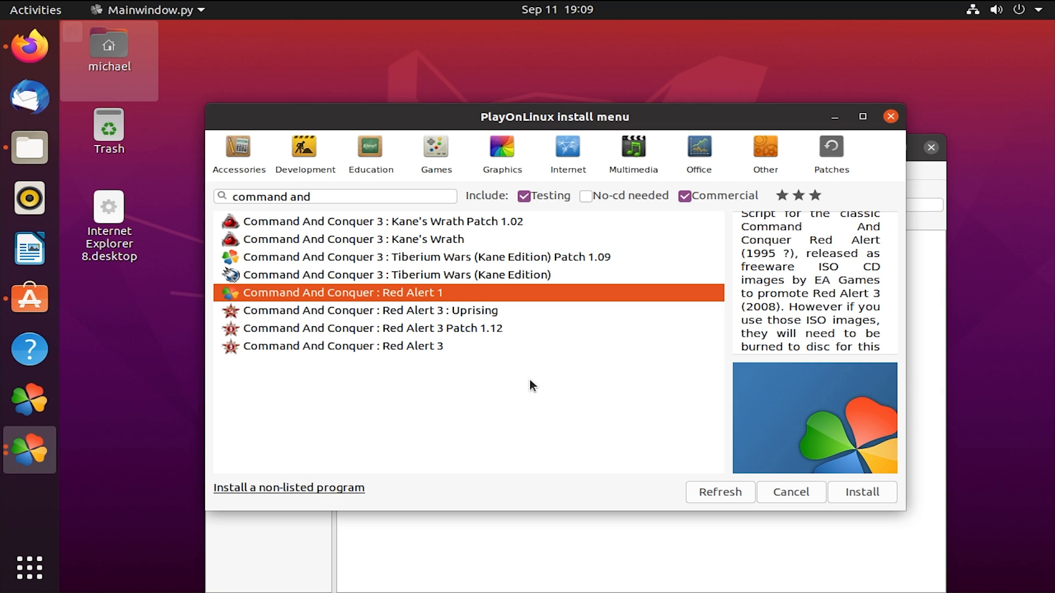
- Start installing Command And Conquer : Red Alert 1, accept the testing notice, and proceed through the wizard's "Please read this" pages
{"action": "left_click", "coordinate": [855, 492]}
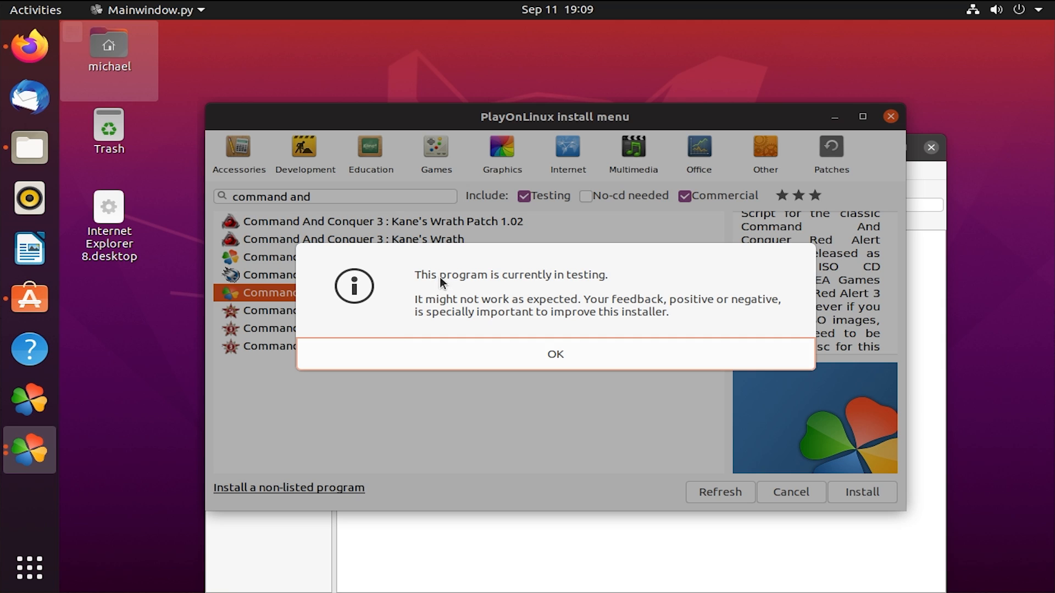
{"action": "left_click", "coordinate": [460, 352]}
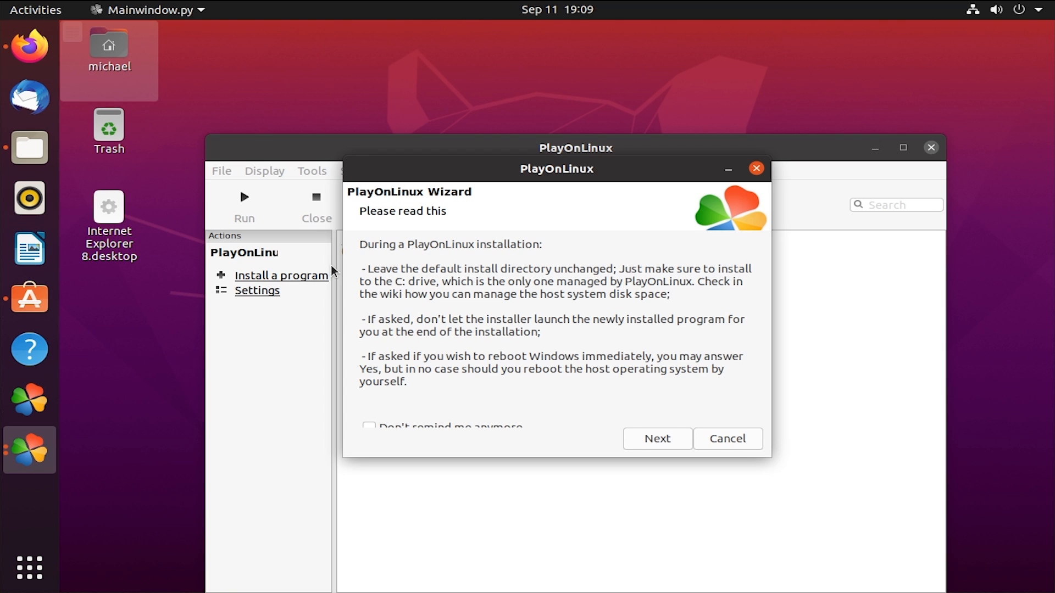
{"action": "left_click", "coordinate": [876, 154]}
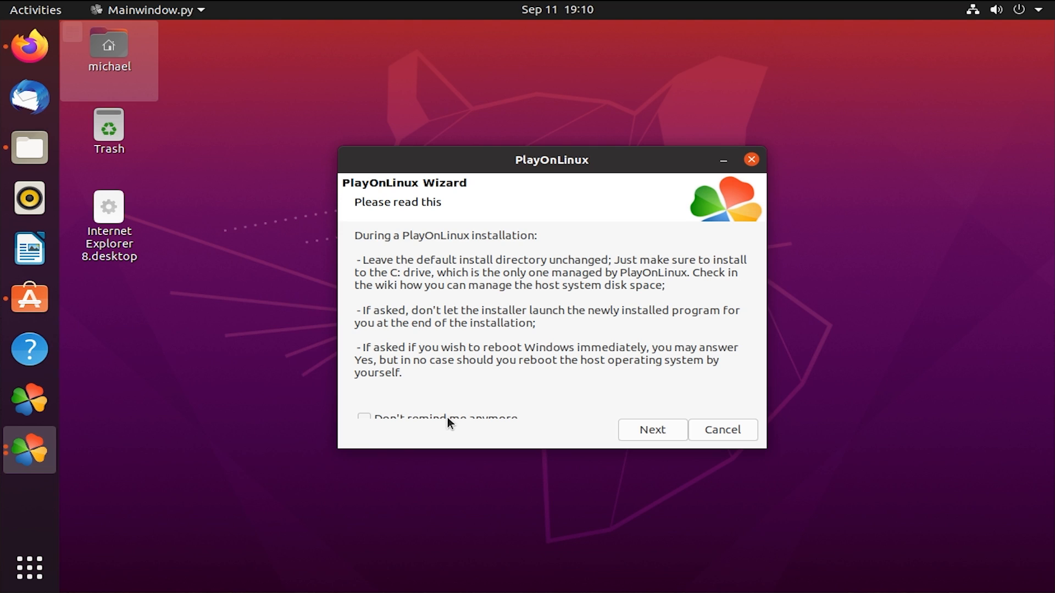
{"action": "left_click", "coordinate": [640, 425]}
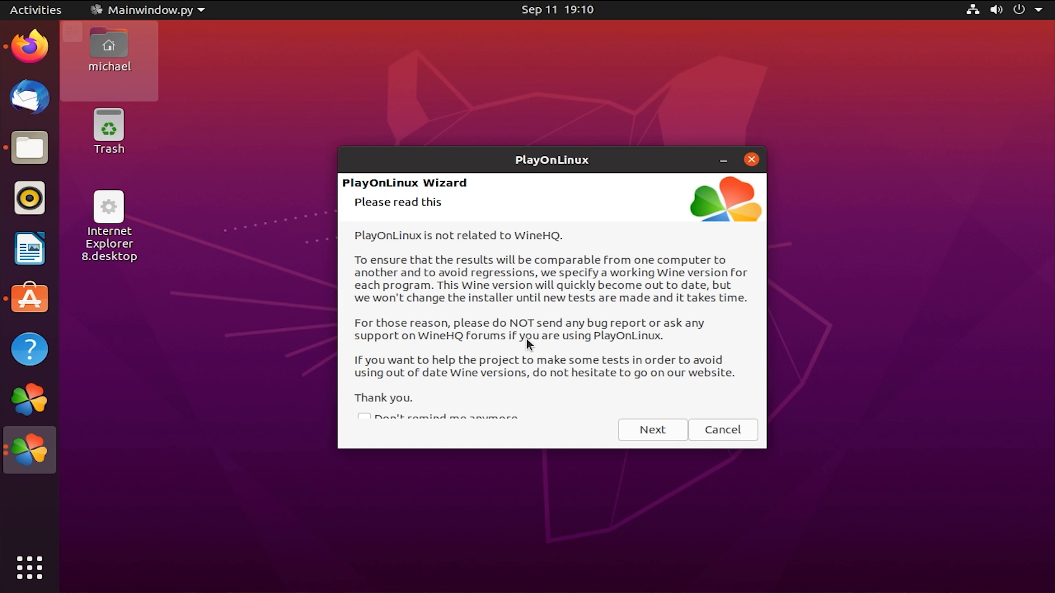
{"action": "left_click", "coordinate": [670, 430]}
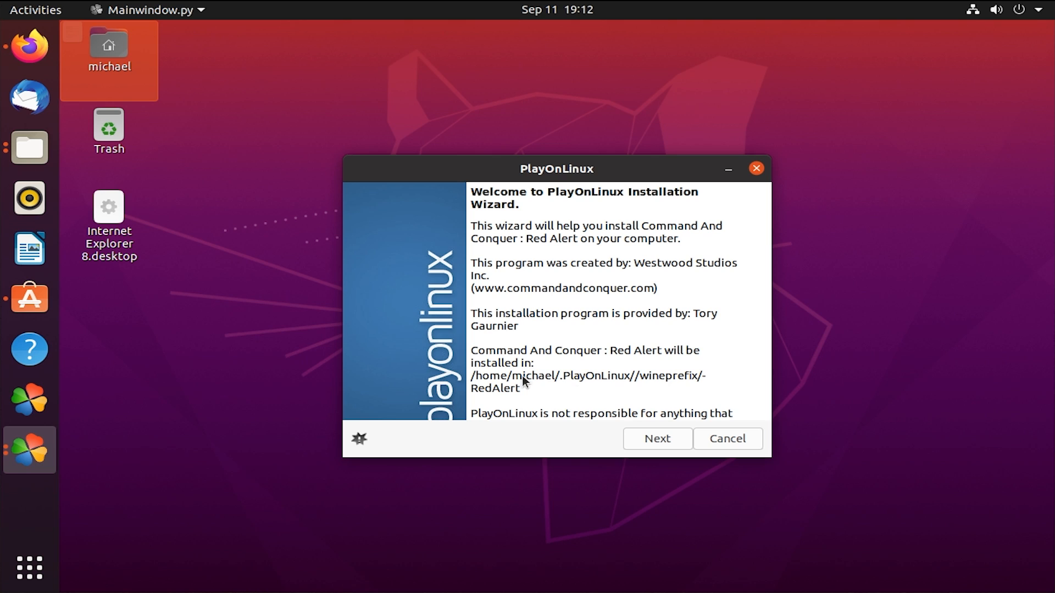
- Switch to the Files window, go back to the Home folder and reopen PlayOnLinux's virtual drives
{"action": "left_click", "coordinate": [42, 151]}
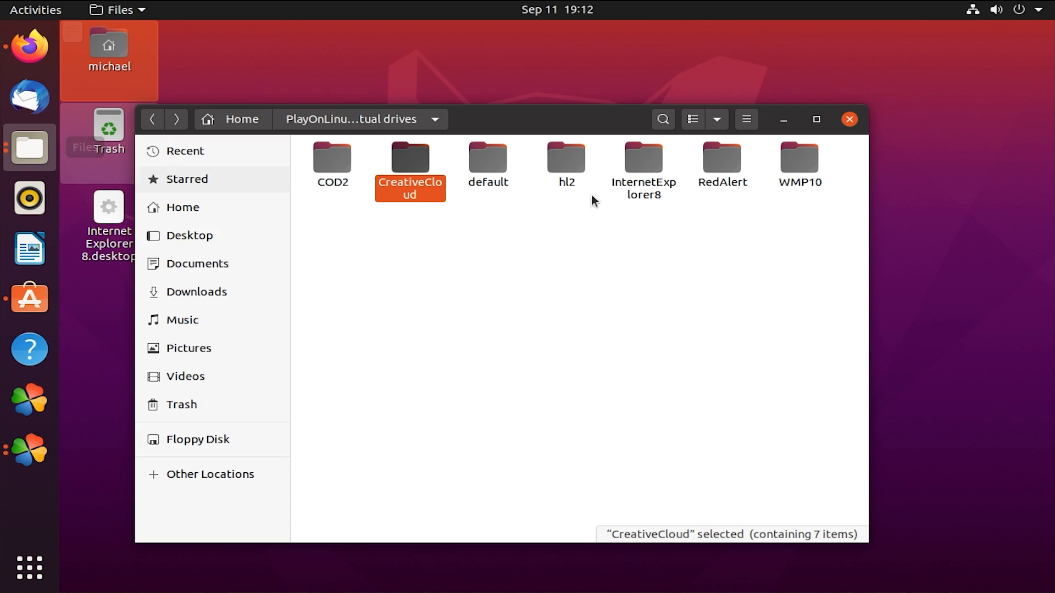
{"action": "left_click_drag", "start_coordinate": [535, 129], "coordinate": [583, 123]}
{"action": "left_click", "coordinate": [467, 258]}
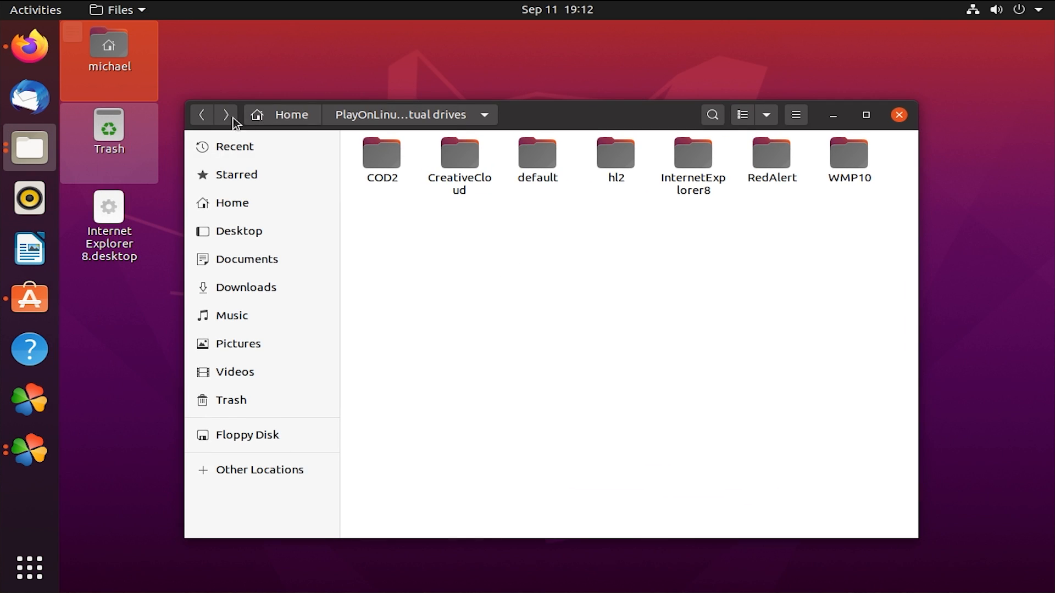
{"action": "left_click", "coordinate": [212, 116]}
{"action": "left_click", "coordinate": [687, 225]}
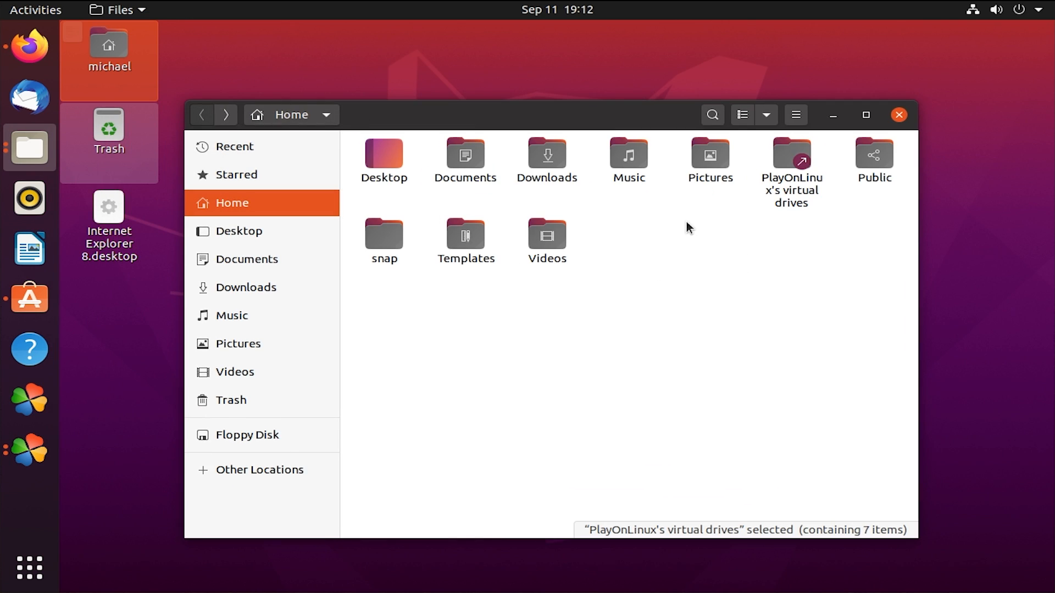
{"action": "double_click", "coordinate": [784, 170]}
- Examine the separate virtual drive folders, from COD2, CreativeCloud and default through to RedAlert and WMP10
{"action": "left_click", "coordinate": [380, 157]}
{"action": "left_click", "coordinate": [459, 156]}
{"action": "left_click", "coordinate": [535, 156]}
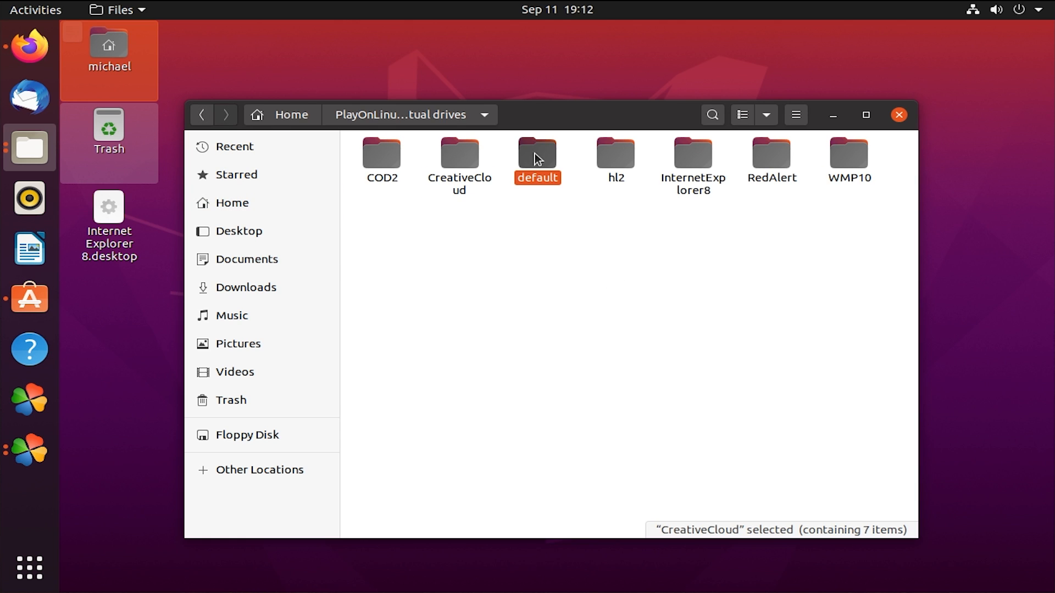
{"action": "left_click", "coordinate": [639, 175]}
{"action": "left_click", "coordinate": [693, 159]}
{"action": "left_click", "coordinate": [771, 159]}
{"action": "left_click", "coordinate": [827, 246]}
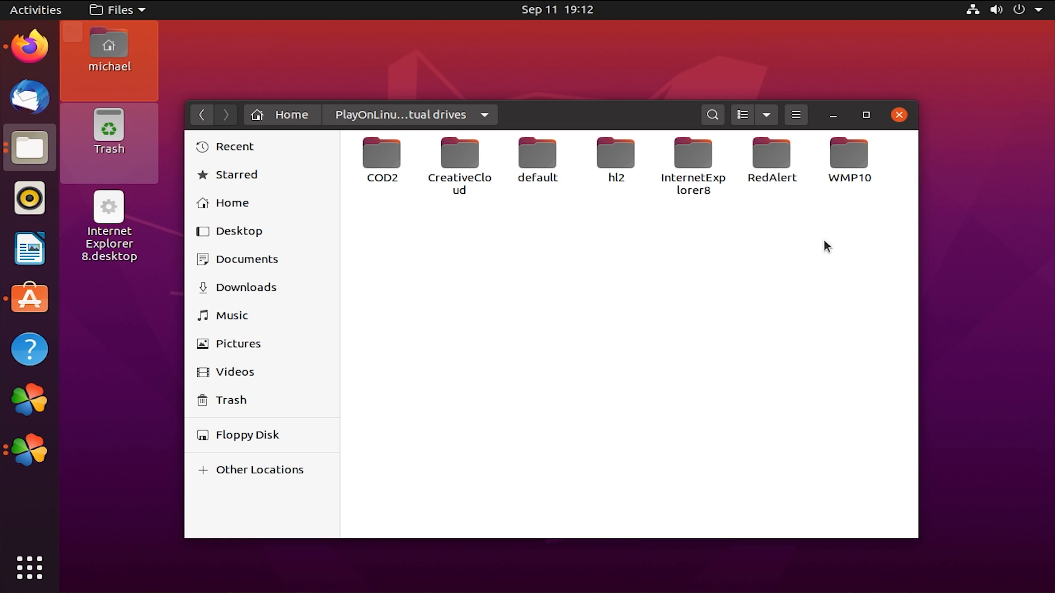
{"action": "left_click", "coordinate": [775, 175]}
{"action": "left_click", "coordinate": [842, 183]}
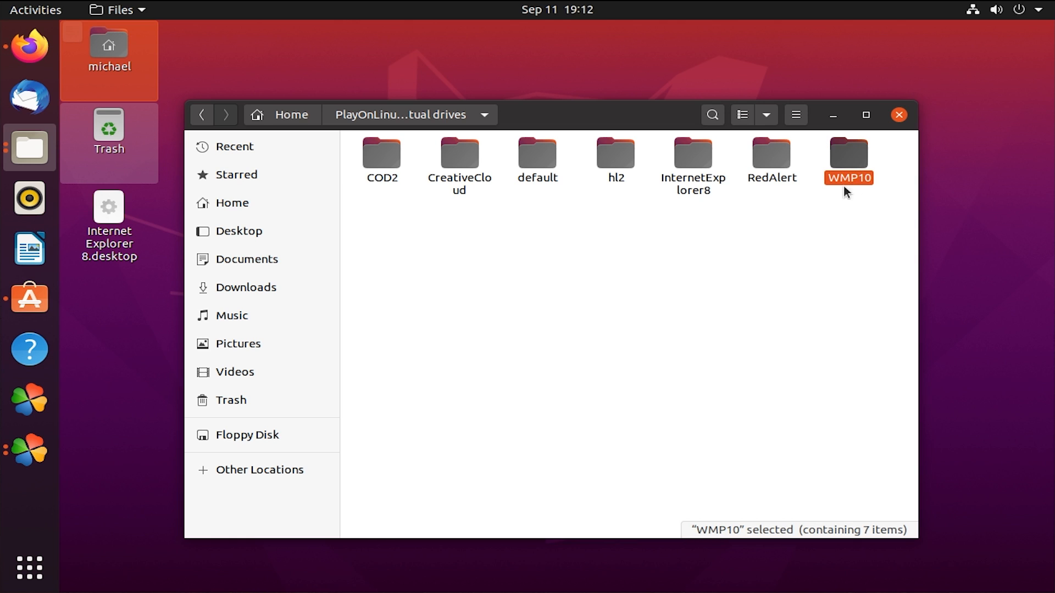
{"action": "left_click", "coordinate": [710, 161]}
{"action": "left_click", "coordinate": [467, 164]}
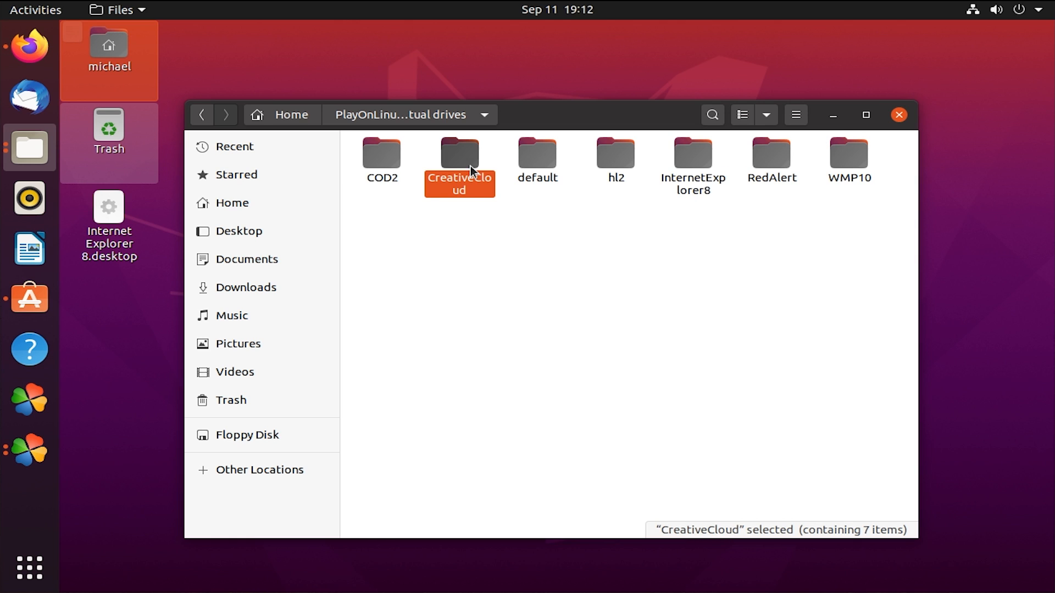
{"action": "left_click", "coordinate": [392, 160]}
{"action": "left_click", "coordinate": [439, 227]}
{"action": "left_click", "coordinate": [393, 163]}
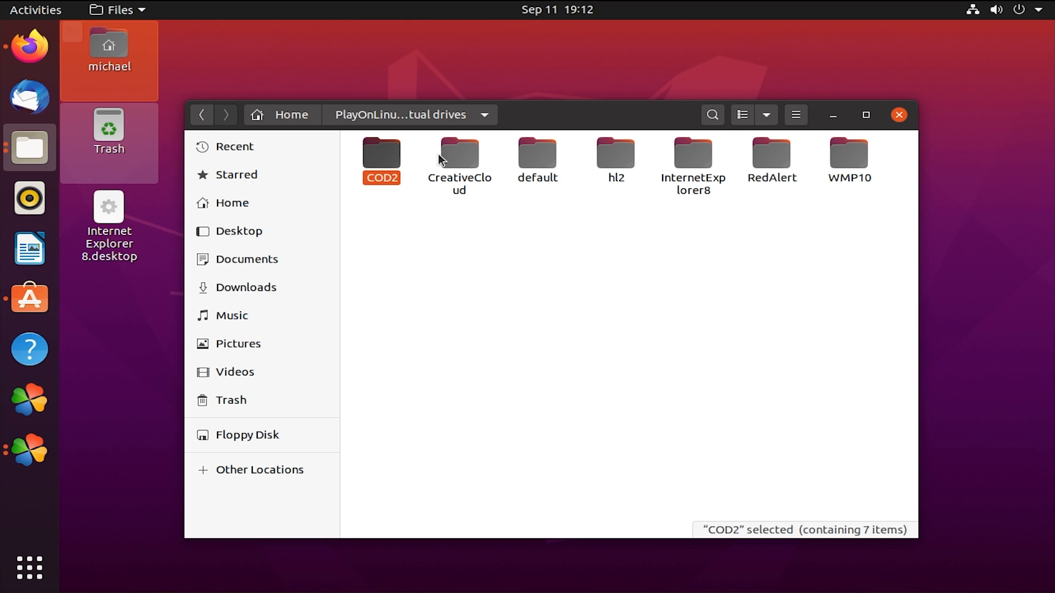
{"action": "left_click", "coordinate": [449, 157]}
- View the Windows folders inside the COD2 virtual drive's drive_c and return to the list of virtual drives
{"action": "double_click", "coordinate": [383, 158]}
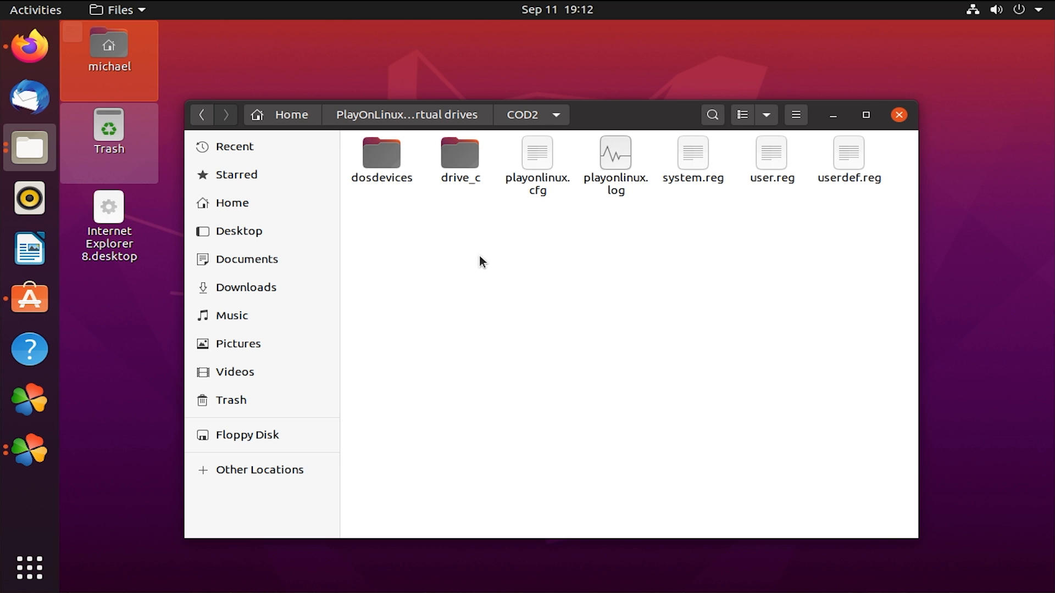
{"action": "double_click", "coordinate": [460, 157]}
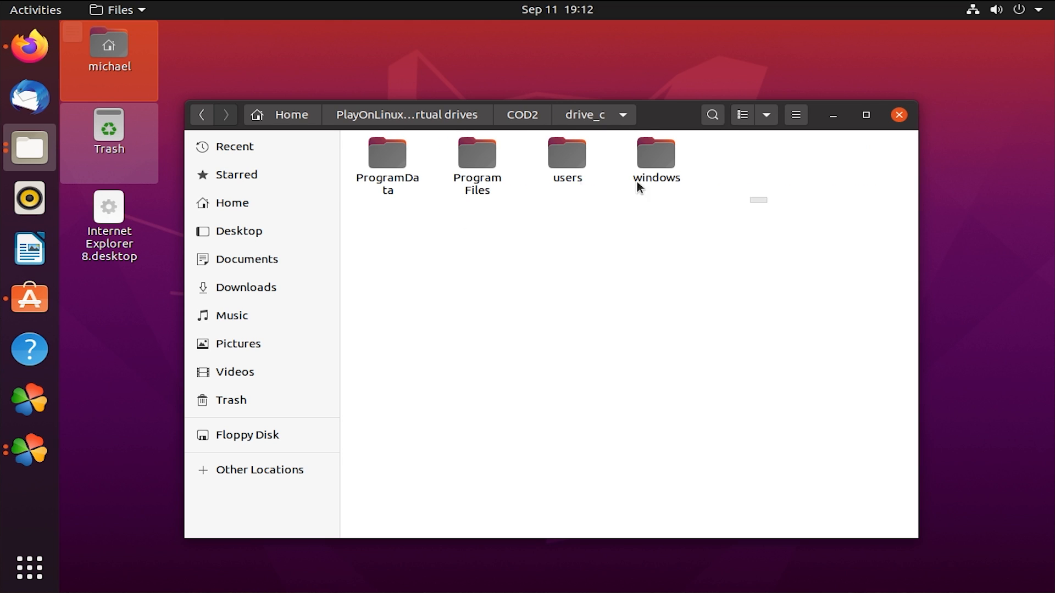
{"action": "left_click_drag", "start_coordinate": [639, 188], "coordinate": [384, 205]}
{"action": "left_click", "coordinate": [464, 261]}
{"action": "left_click", "coordinate": [203, 117]}
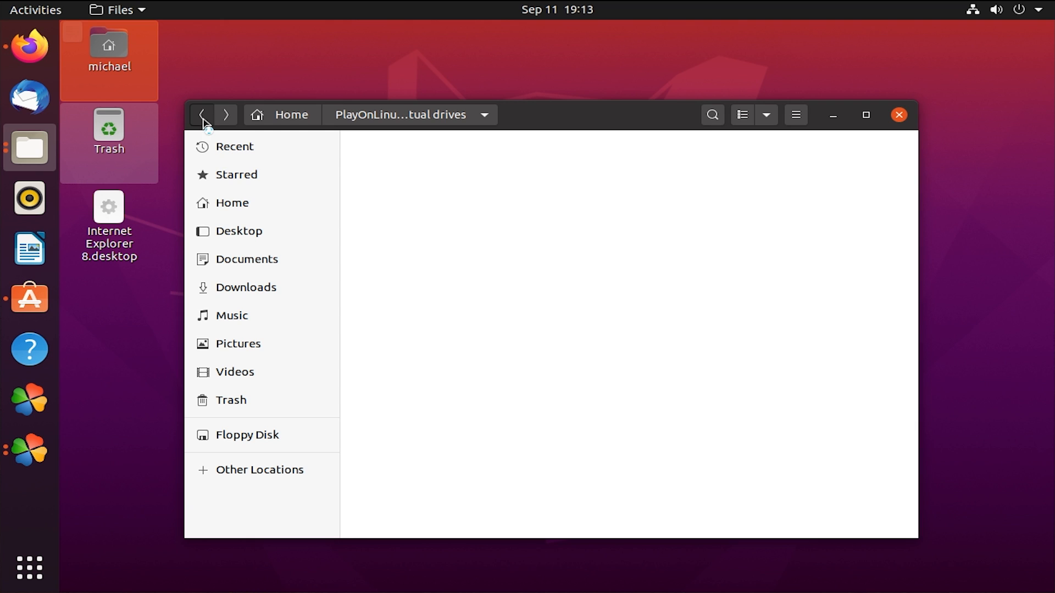
- View the contents of the CreativeCloud virtual drive's drive_c and return to the list of virtual drives
{"action": "left_click", "coordinate": [441, 203]}
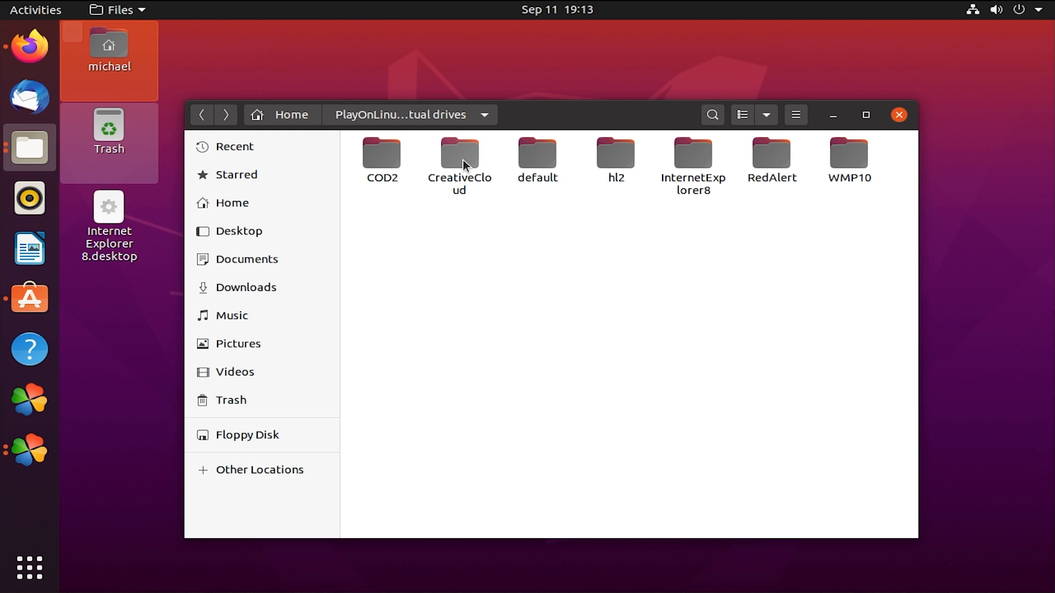
{"action": "double_click", "coordinate": [463, 160]}
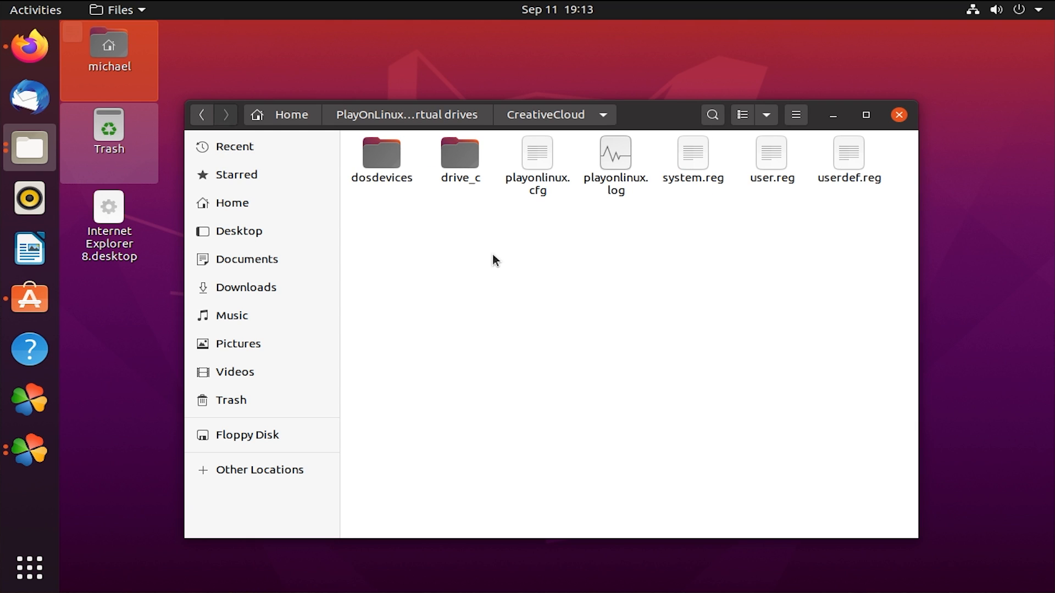
{"action": "double_click", "coordinate": [459, 160]}
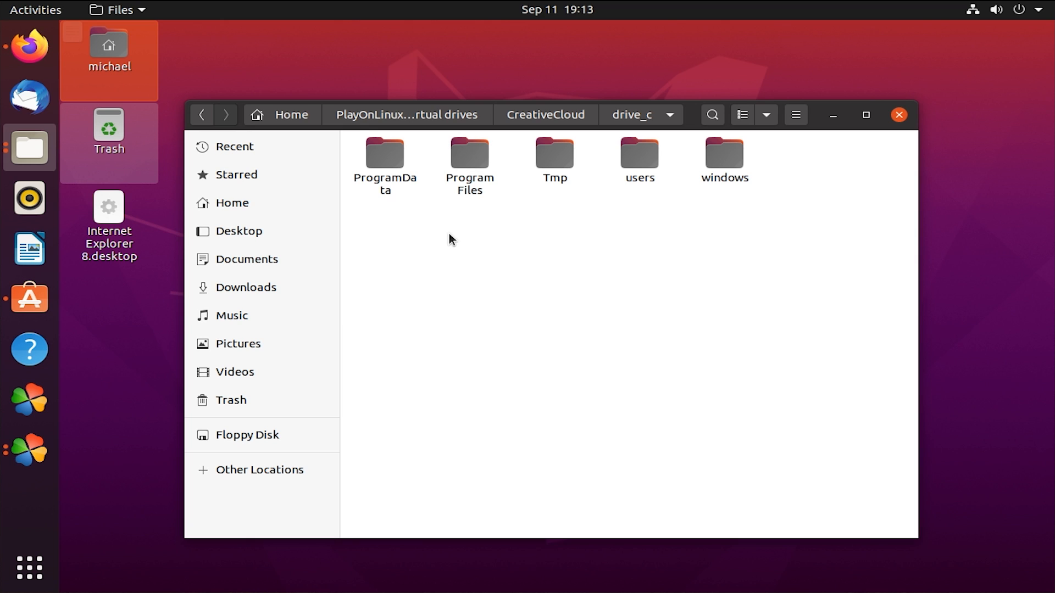
{"action": "left_click", "coordinate": [207, 121]}
{"action": "left_click", "coordinate": [207, 121]}
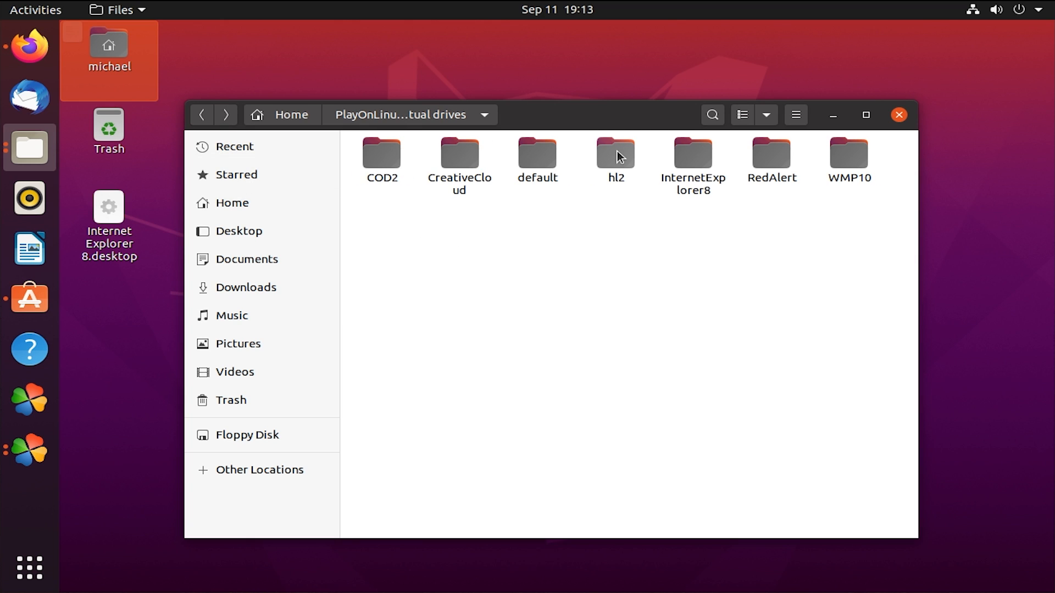
{"action": "left_click", "coordinate": [614, 162]}
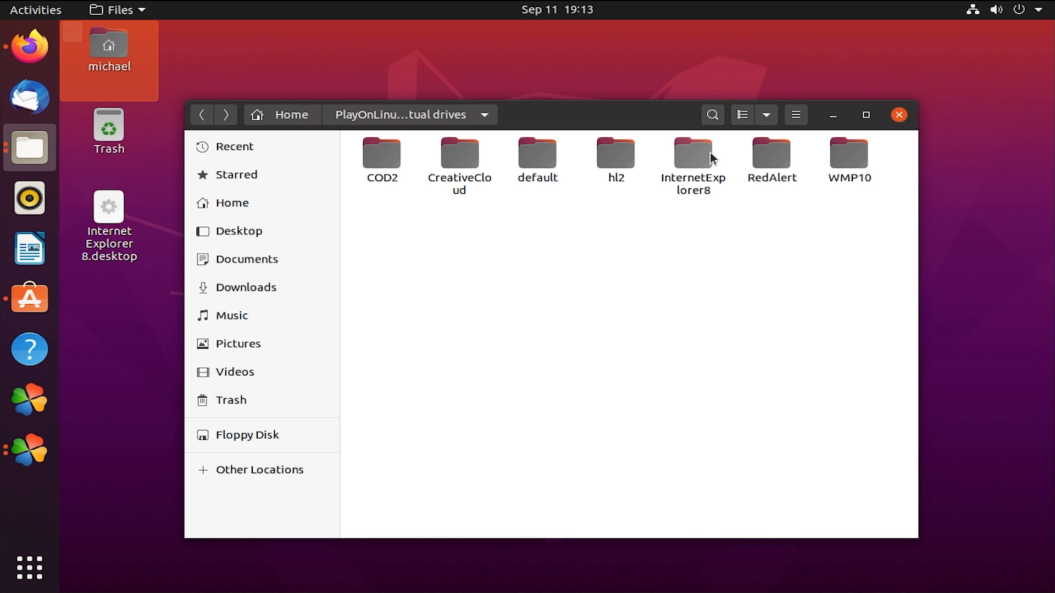
- Close the file manager window and continue the Red Alert installation wizard past the note about using a CD
{"action": "left_click", "coordinate": [898, 115]}
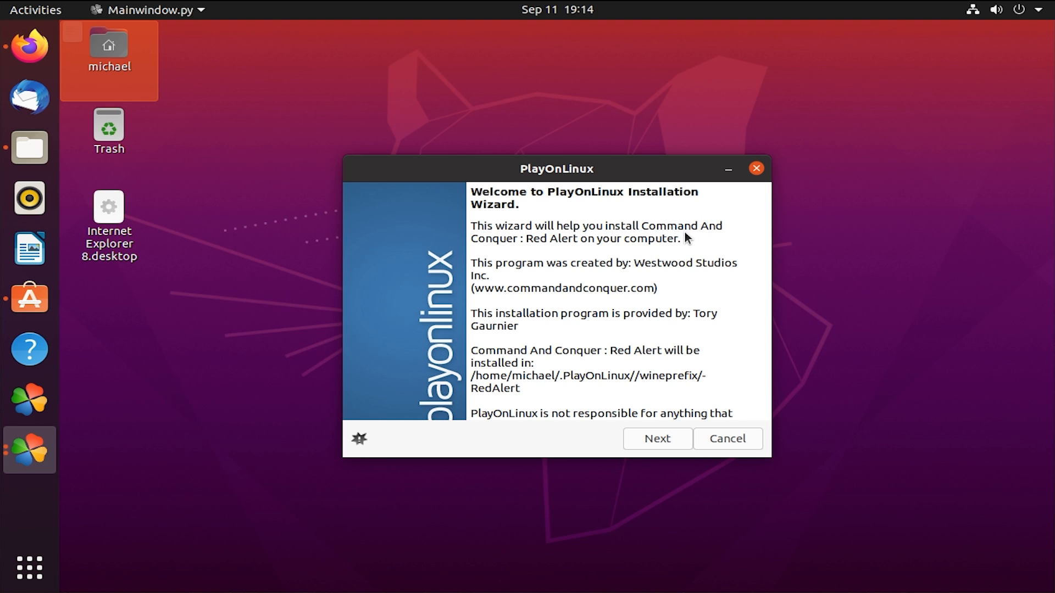
{"action": "left_click_drag", "start_coordinate": [634, 168], "coordinate": [609, 149]}
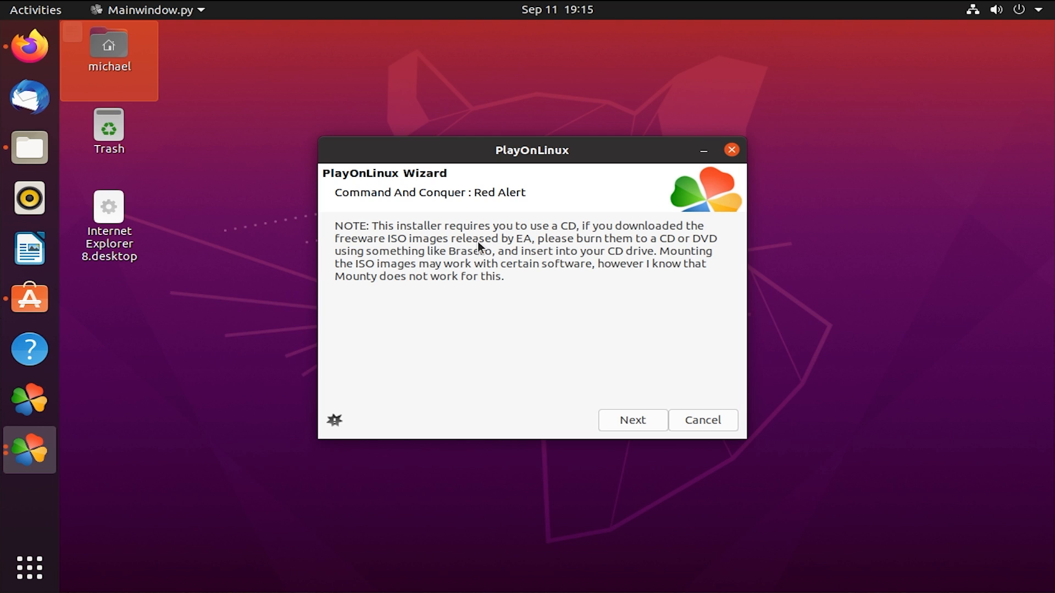
{"action": "left_click", "coordinate": [634, 426]}
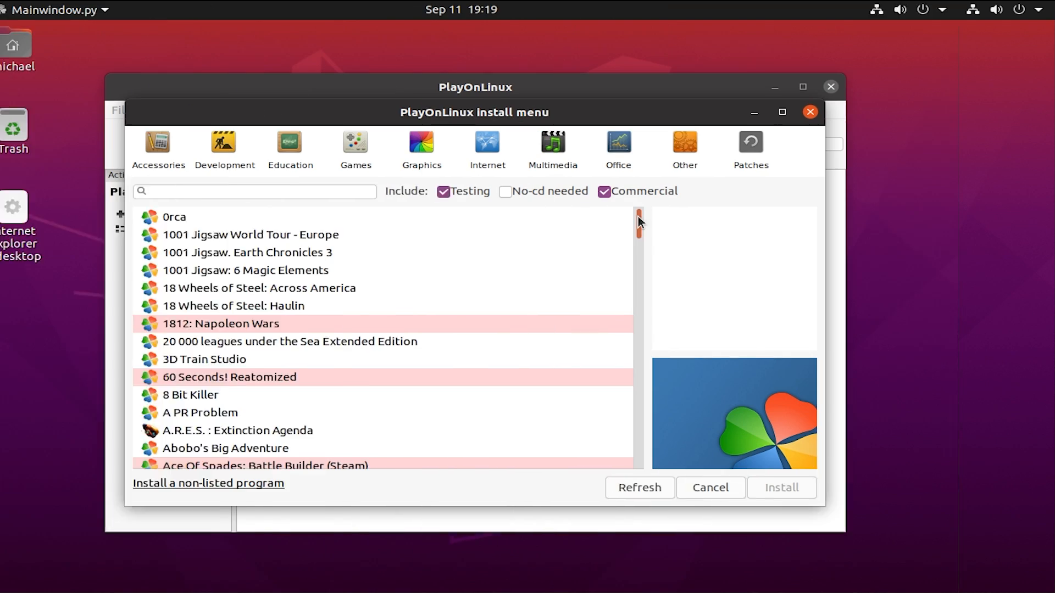
- Search the install menu's games for "steam" and select the Steam entry
{"action": "left_click_drag", "start_coordinate": [733, 222], "coordinate": [732, 234]}
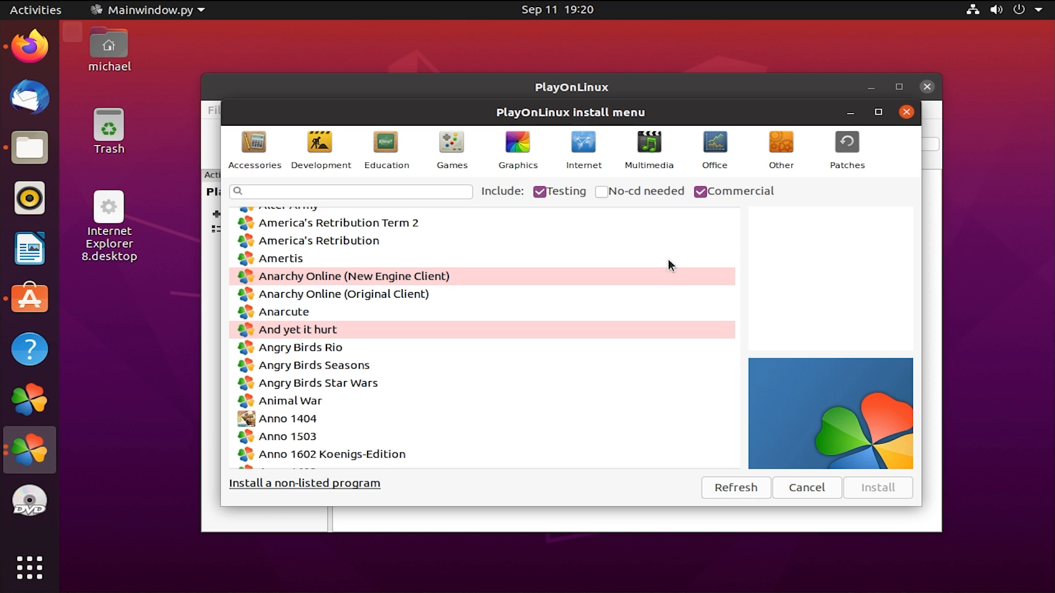
{"action": "left_click", "coordinate": [435, 191]}
{"action": "type", "text": "s"}
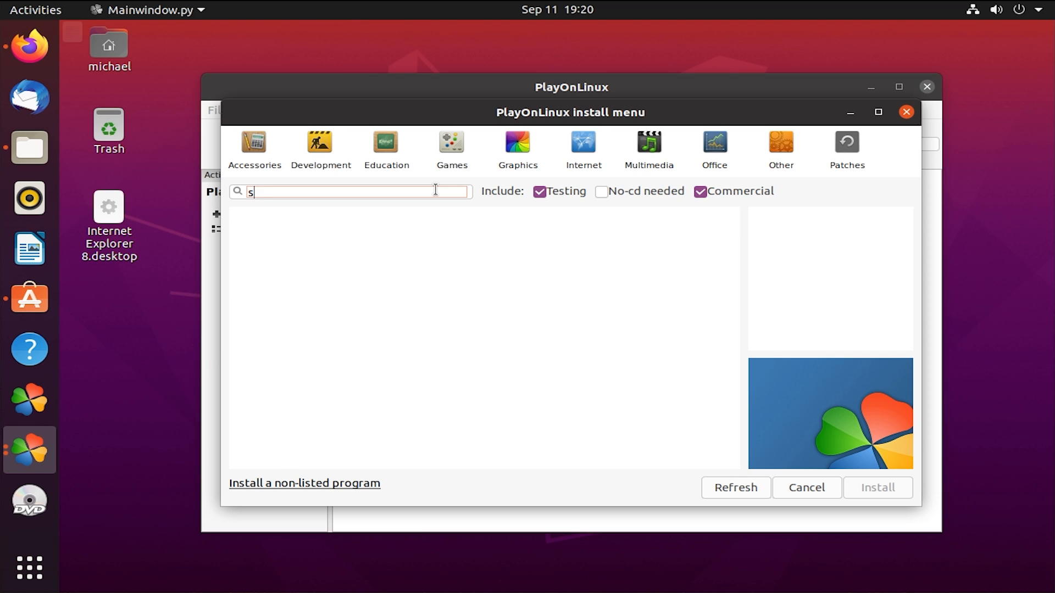
{"action": "type", "text": "team"}
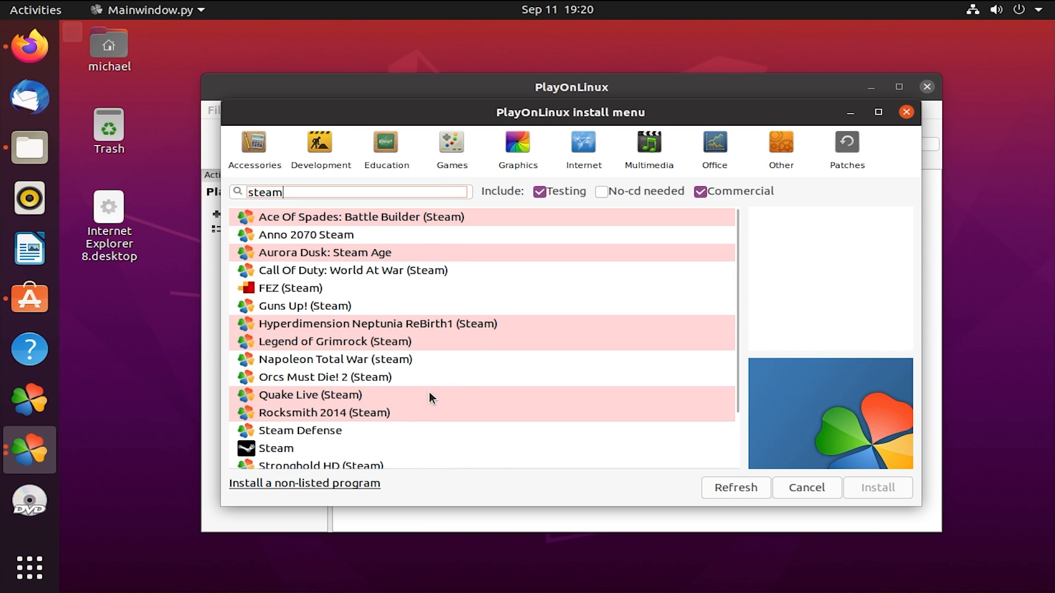
{"action": "left_click", "coordinate": [287, 449]}
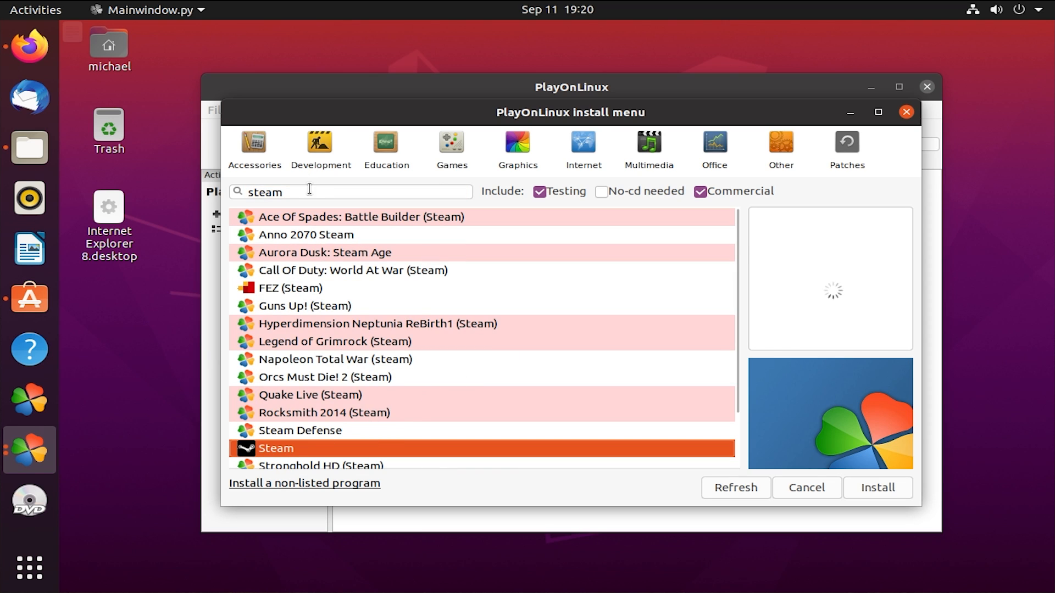
- Search the install menu for "half-" and look at Half-Life 2, Episode Two and Episode One
{"action": "type", "text": "hal"}
{"action": "left_click", "coordinate": [279, 271]}
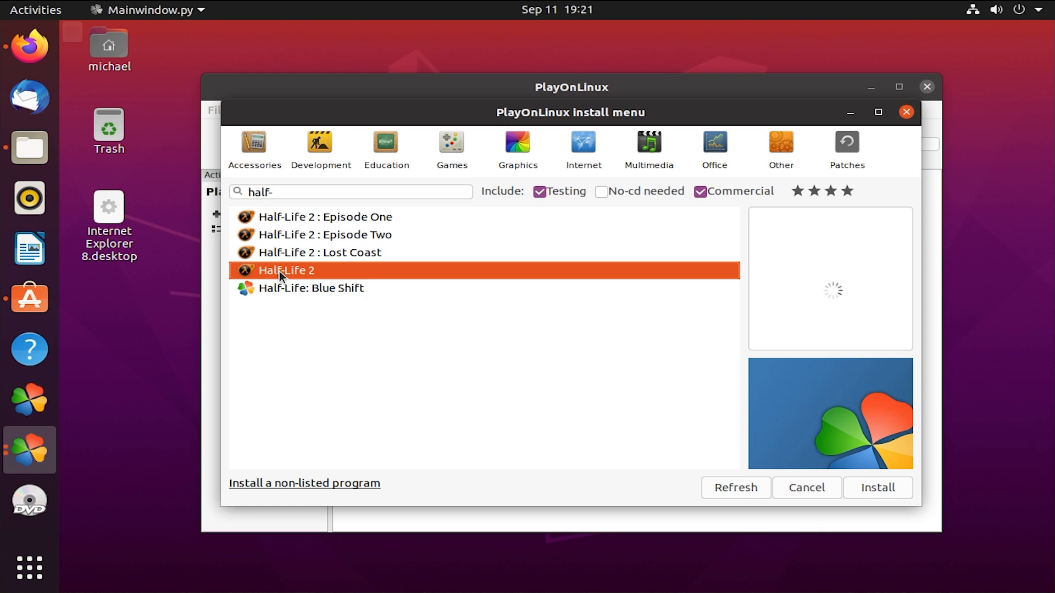
{"action": "left_click", "coordinate": [303, 235]}
{"action": "left_click", "coordinate": [292, 220]}
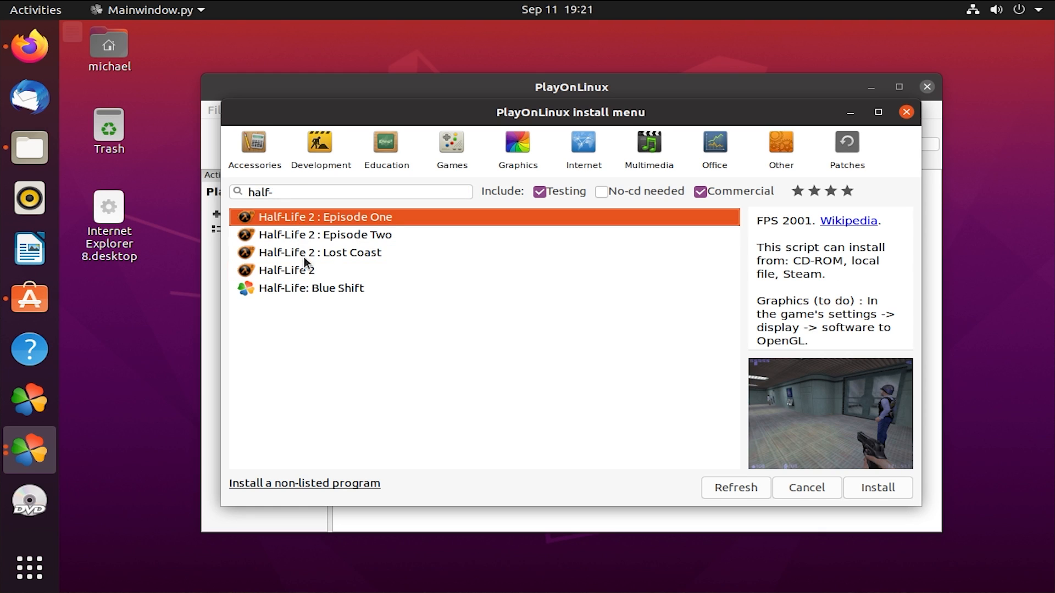
- Look at the Half-Life 2: Lost Coast and Half-Life: Blue Shift entries and start the installation of a non-listed program
{"action": "left_click", "coordinate": [305, 257]}
{"action": "left_click", "coordinate": [301, 289]}
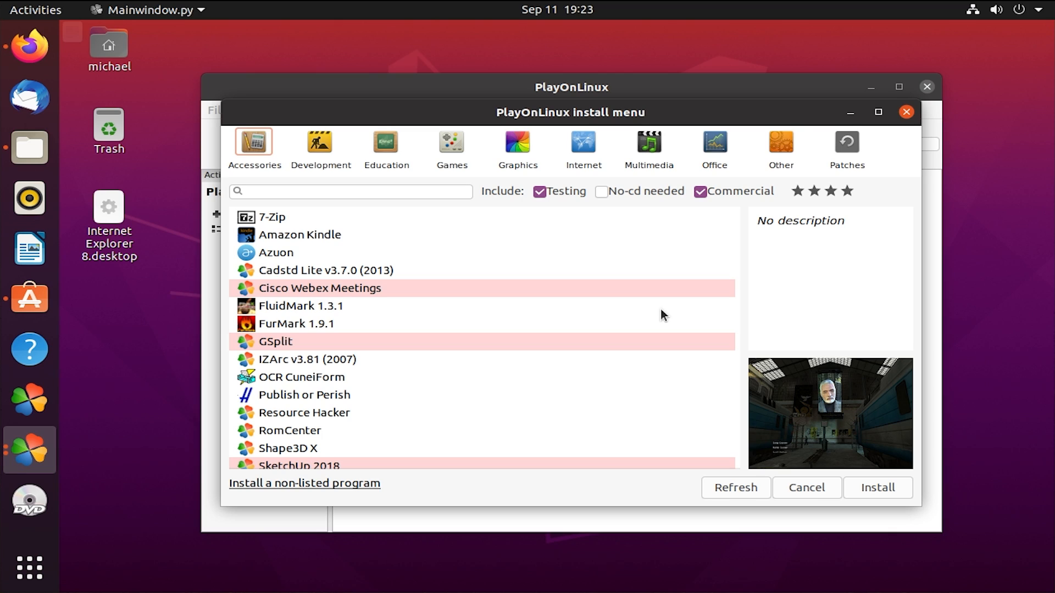
{"action": "left_click", "coordinate": [278, 485]}
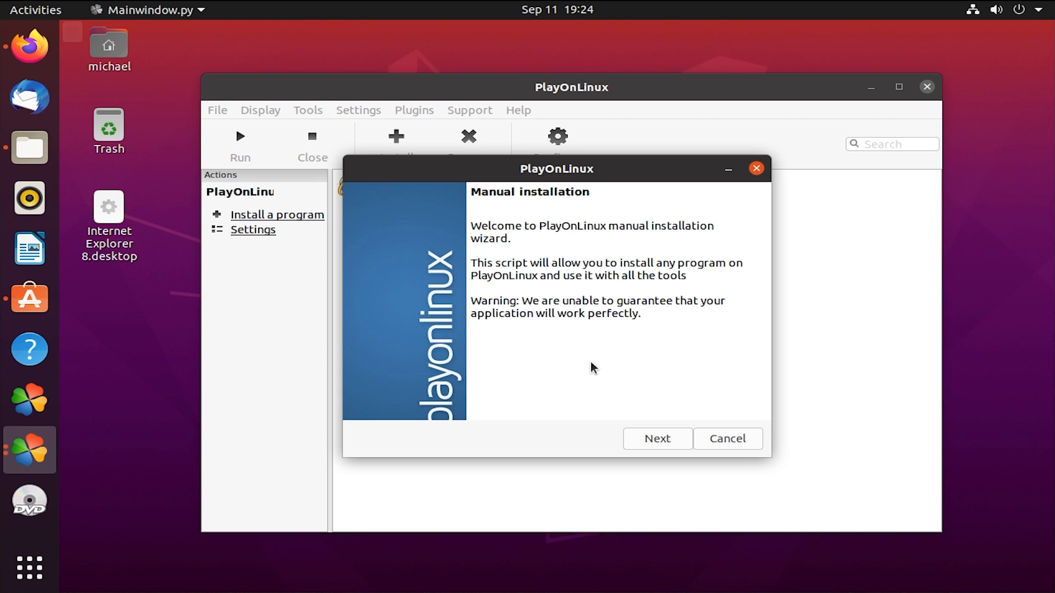
- Look over the FULLTILT, MS EP, SC3K, SoftRAM and winblows folders in Documents in the file manager and minimize it
{"action": "left_click", "coordinate": [30, 147]}
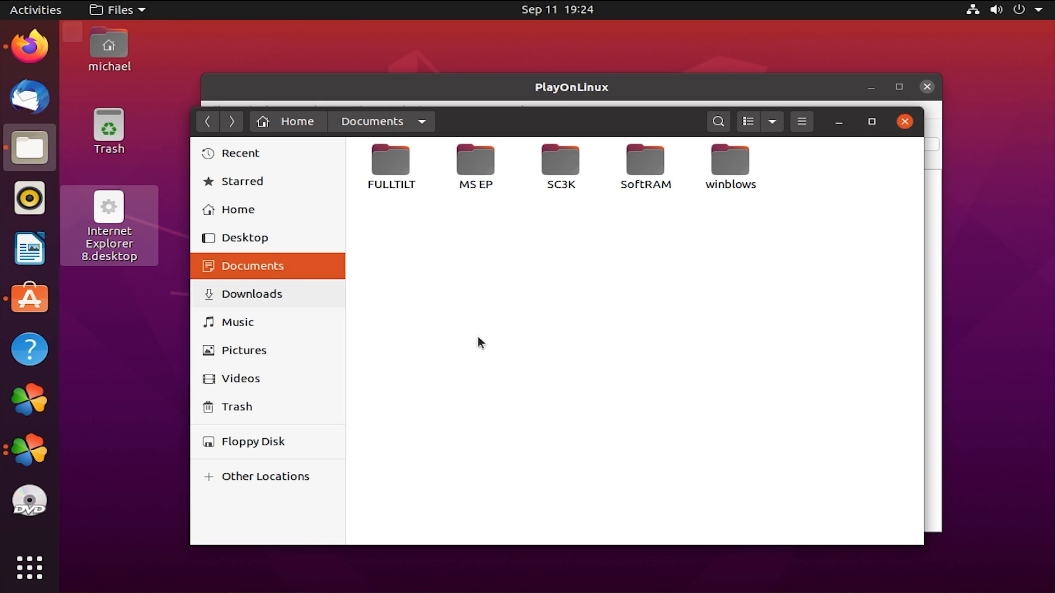
{"action": "left_click_drag", "start_coordinate": [385, 220], "coordinate": [803, 177]}
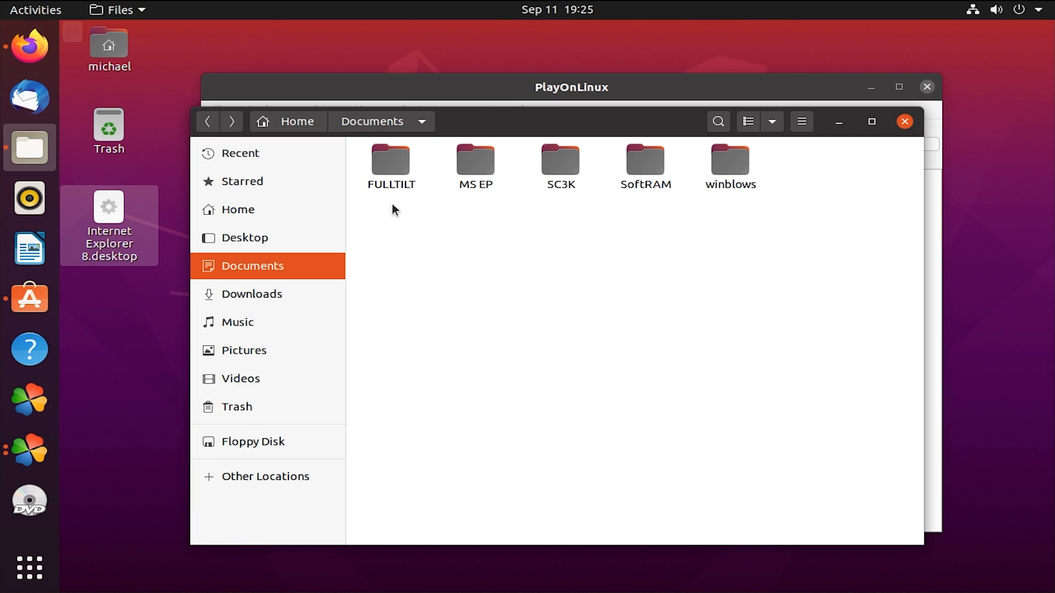
{"action": "left_click", "coordinate": [387, 184]}
{"action": "left_click", "coordinate": [431, 148]}
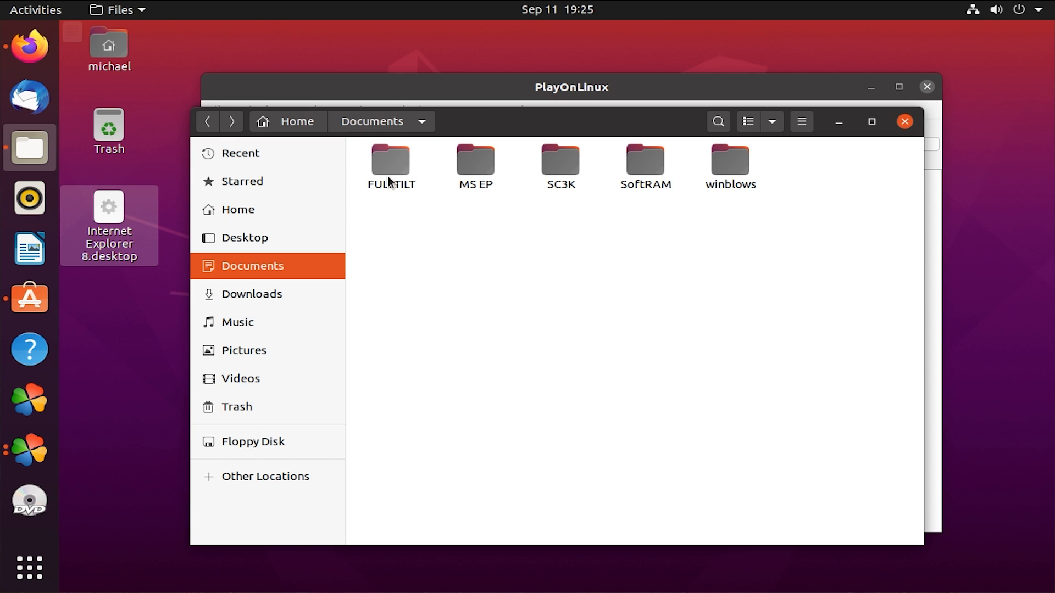
{"action": "left_click_drag", "start_coordinate": [444, 199], "coordinate": [505, 153]}
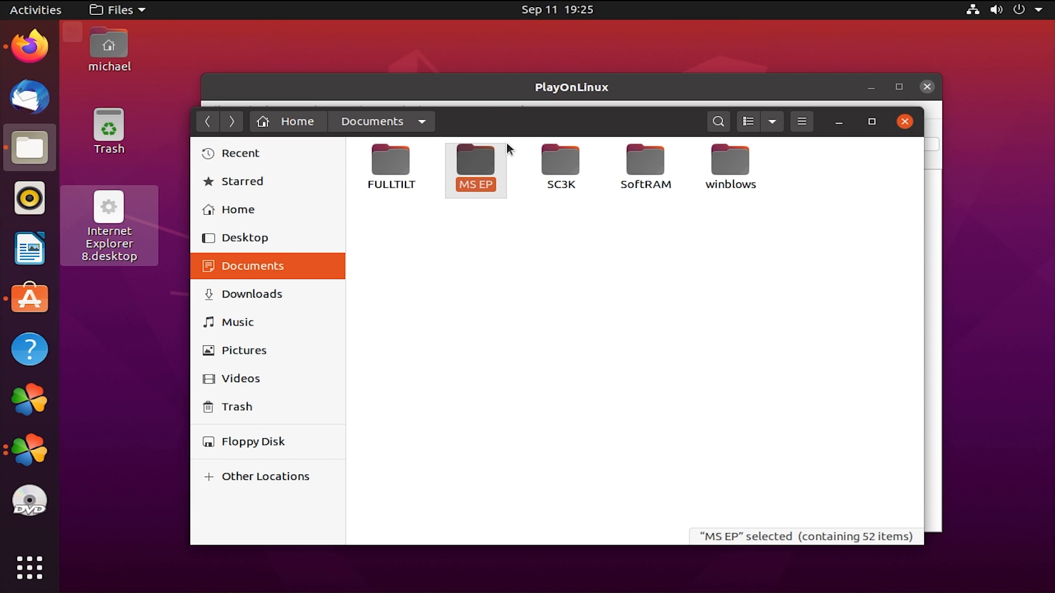
{"action": "left_click", "coordinate": [506, 143]}
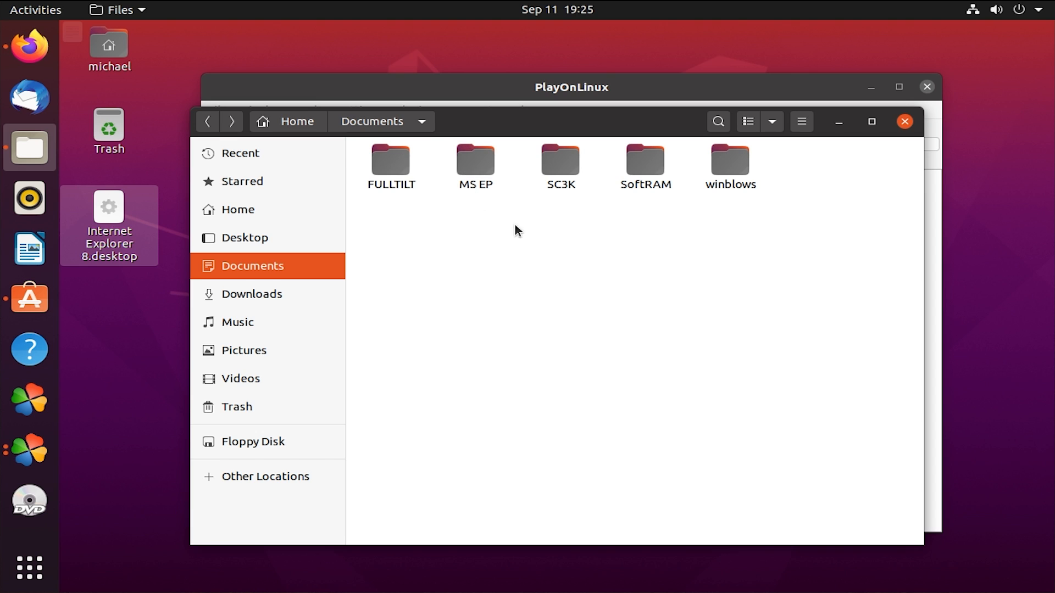
{"action": "left_click_drag", "start_coordinate": [522, 211], "coordinate": [589, 144]}
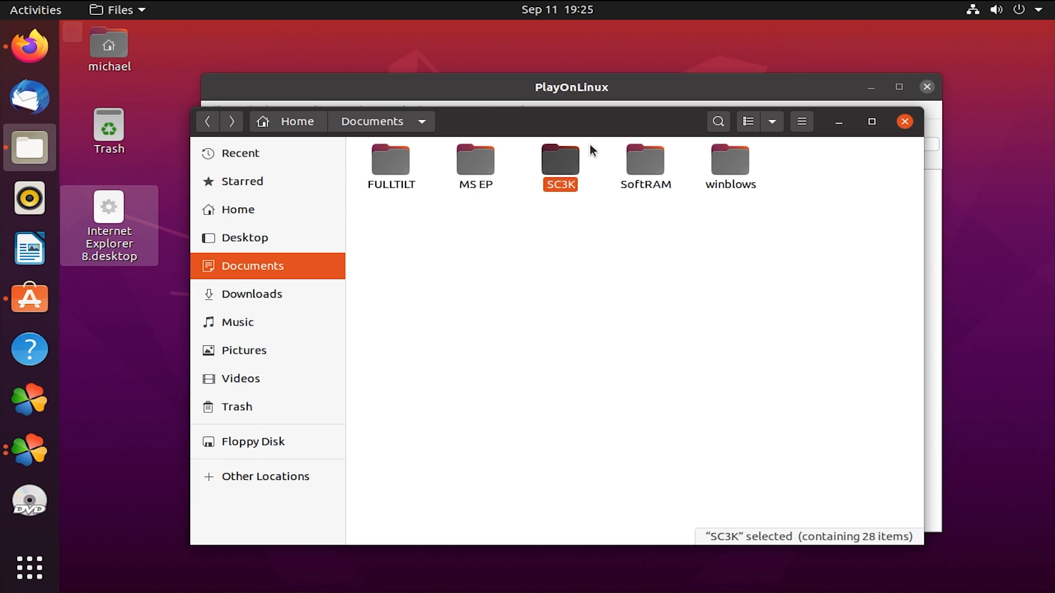
{"action": "left_click_drag", "start_coordinate": [607, 202], "coordinate": [680, 141]}
{"action": "left_click", "coordinate": [680, 142]}
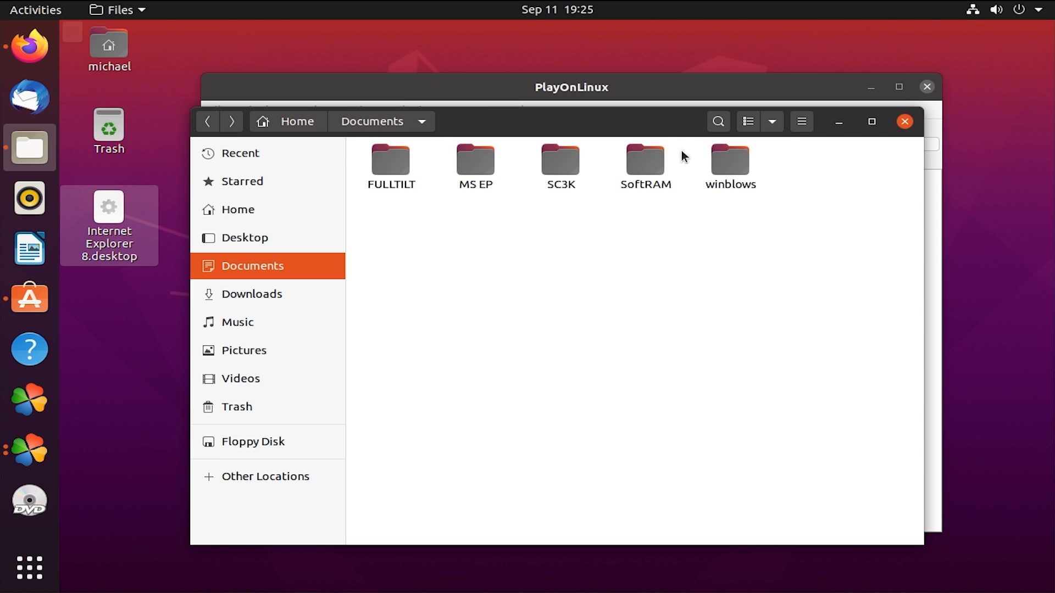
{"action": "left_click_drag", "start_coordinate": [683, 198], "coordinate": [782, 149]}
{"action": "left_click", "coordinate": [779, 156]}
{"action": "left_click", "coordinate": [839, 122]}
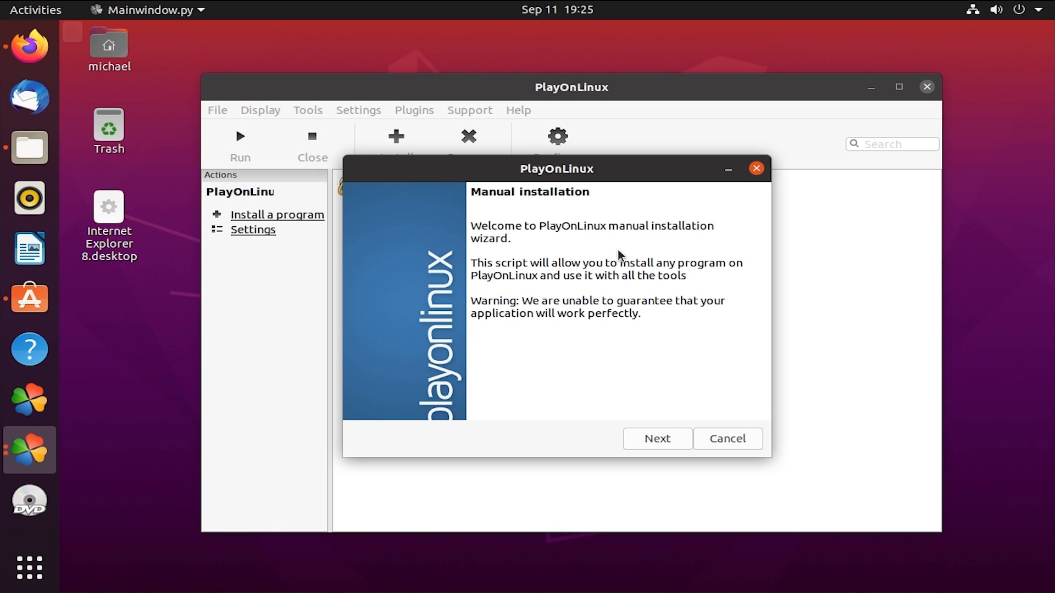
- Set up the manual installation in a new 32 bits virtual drive named Pinball, with no pre-installation options selected
{"action": "left_click", "coordinate": [662, 440]}
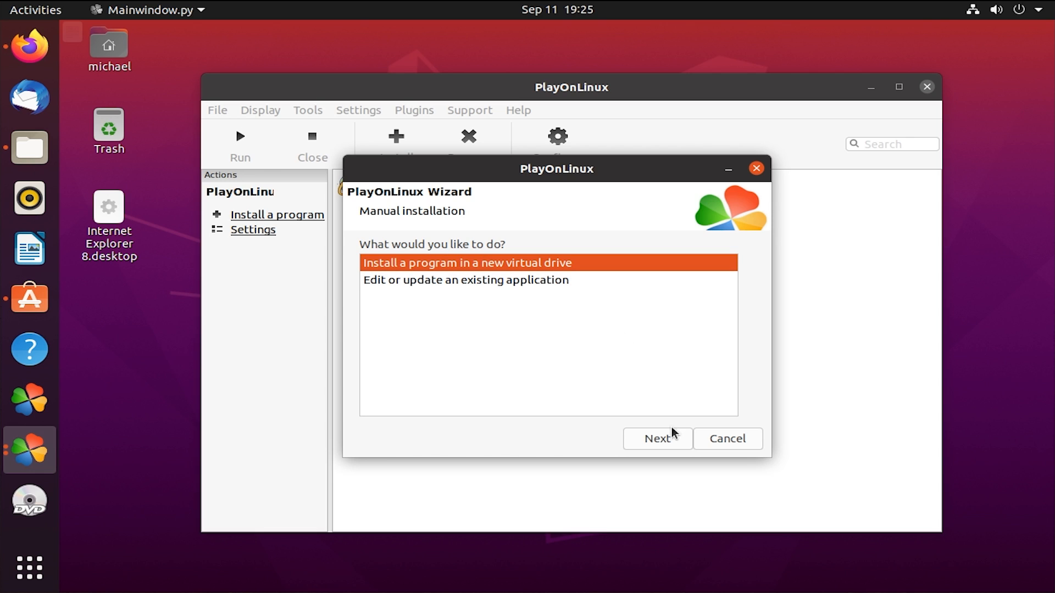
{"action": "left_click", "coordinate": [662, 438]}
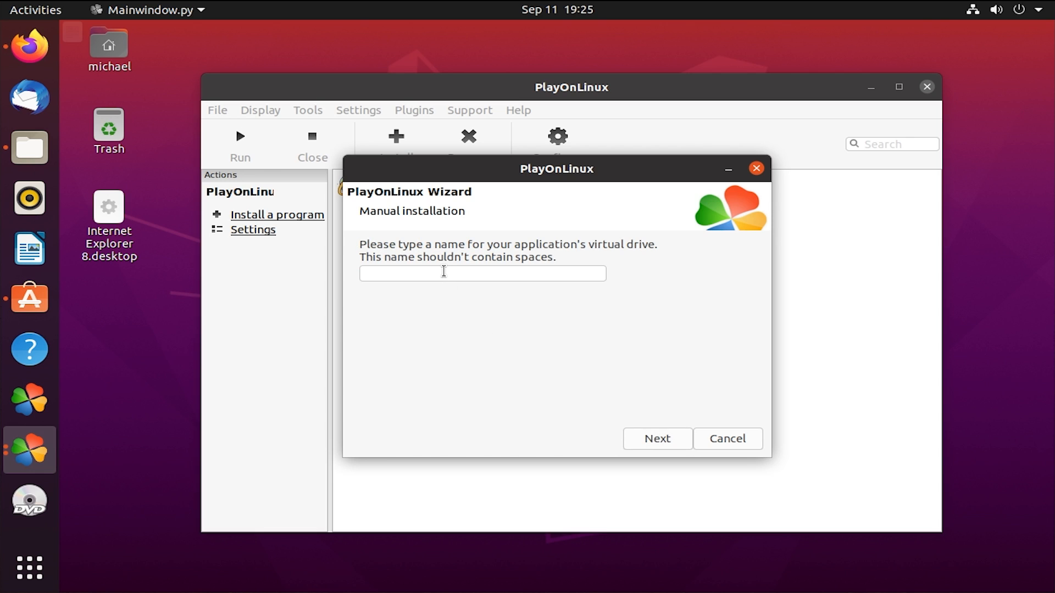
{"action": "left_click", "coordinate": [444, 271]}
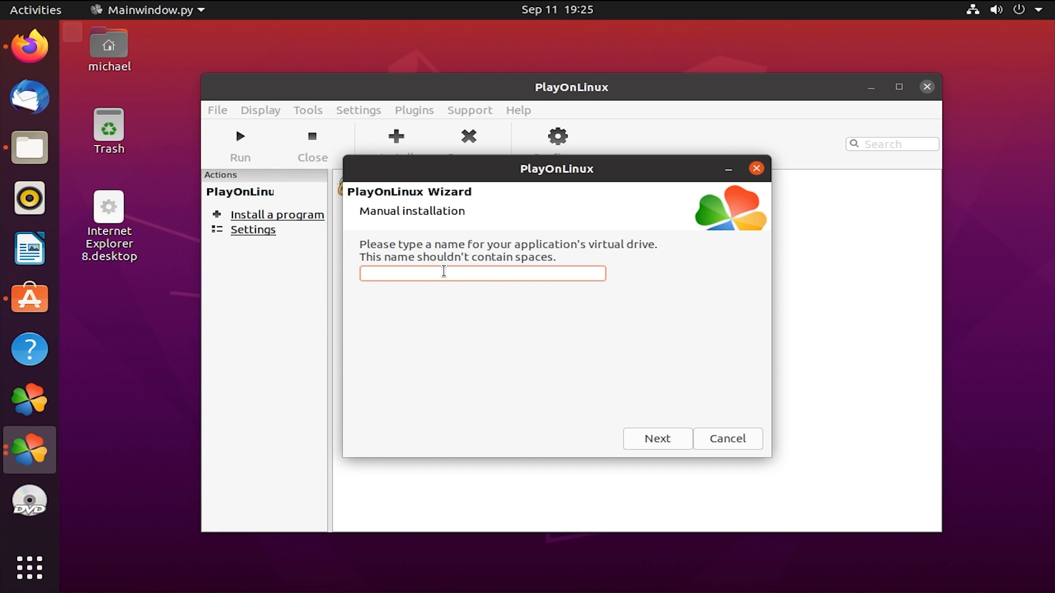
{"action": "type", "text": "Pinball"}
{"action": "left_click", "coordinate": [638, 437]}
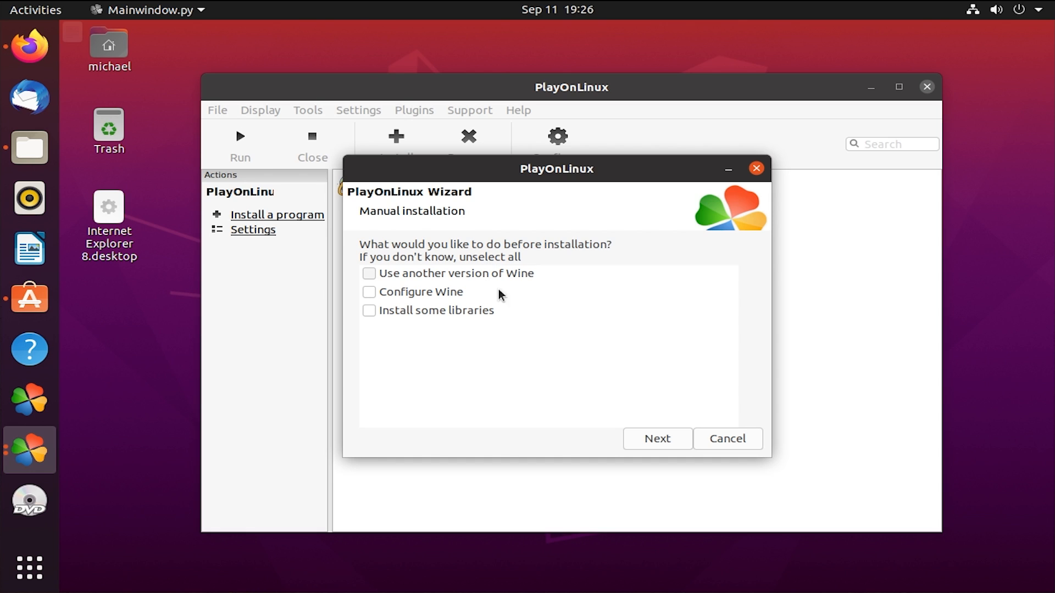
{"action": "left_click", "coordinate": [654, 439]}
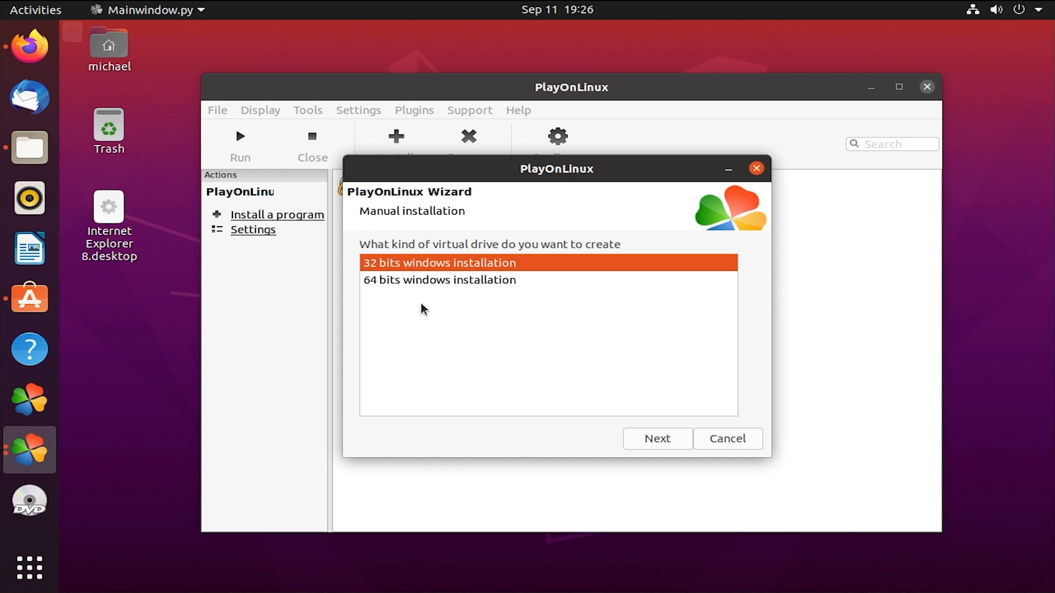
{"action": "left_click", "coordinate": [632, 435]}
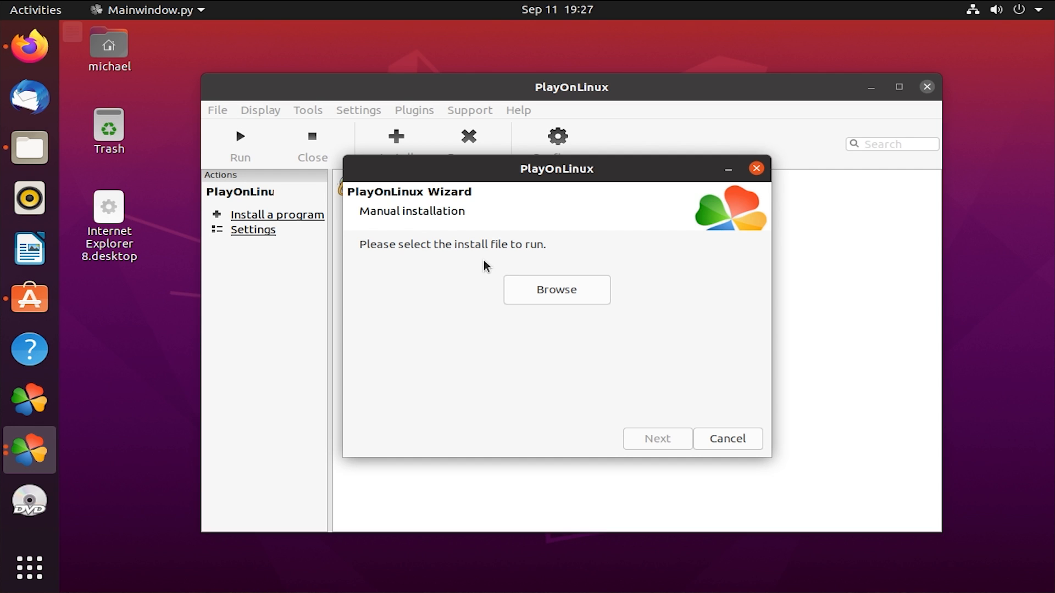
- Try to run SETUP32.EXE from Documents/FULLTILT as the install file
{"action": "left_click", "coordinate": [545, 295]}
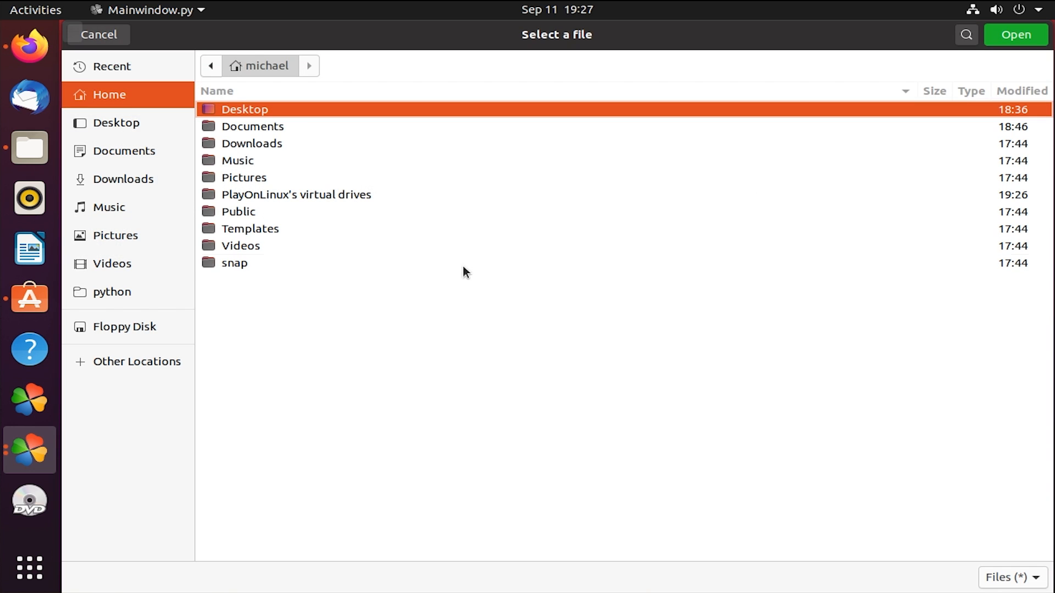
{"action": "double_click", "coordinate": [250, 127]}
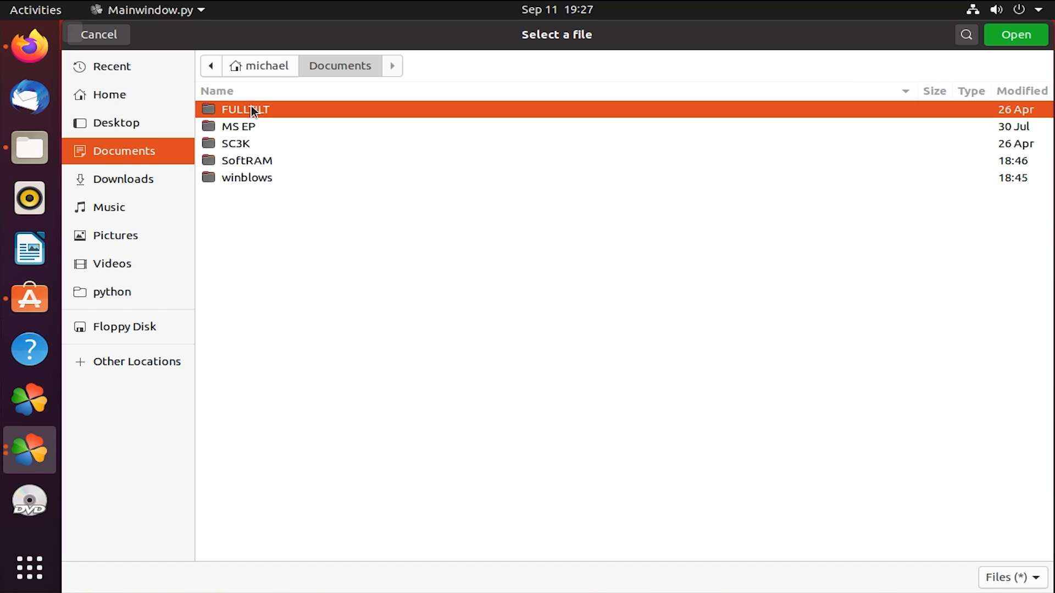
{"action": "double_click", "coordinate": [251, 107]}
{"action": "left_click", "coordinate": [286, 178]}
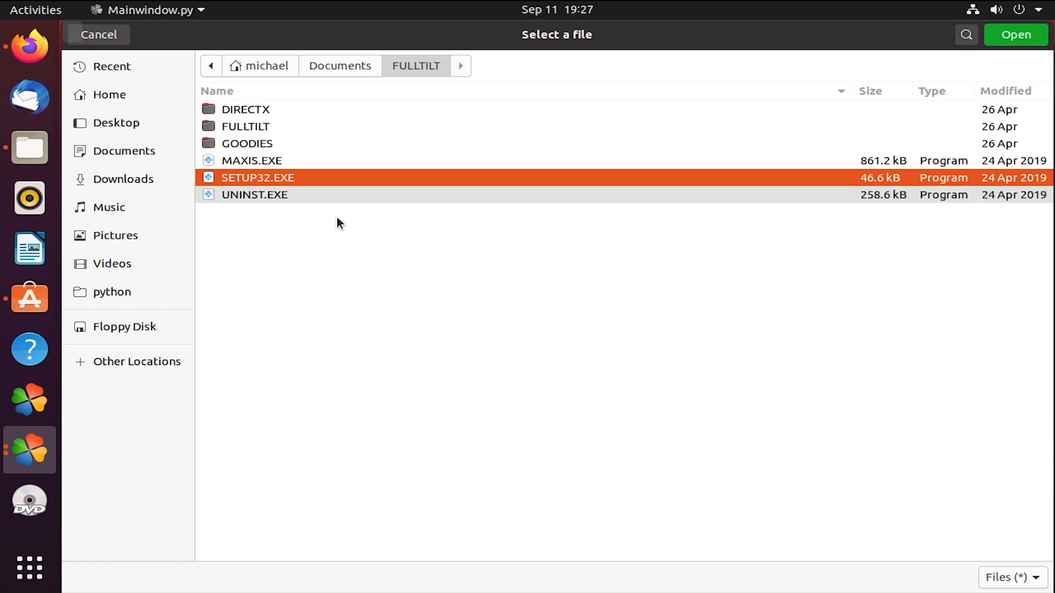
{"action": "left_click", "coordinate": [1015, 35]}
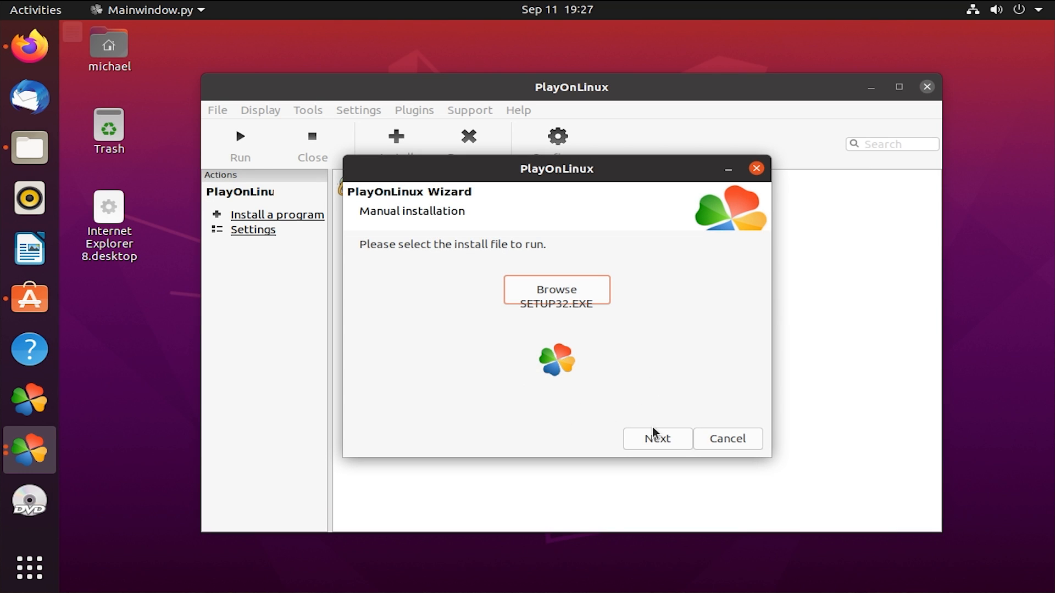
{"action": "left_click", "coordinate": [657, 439]}
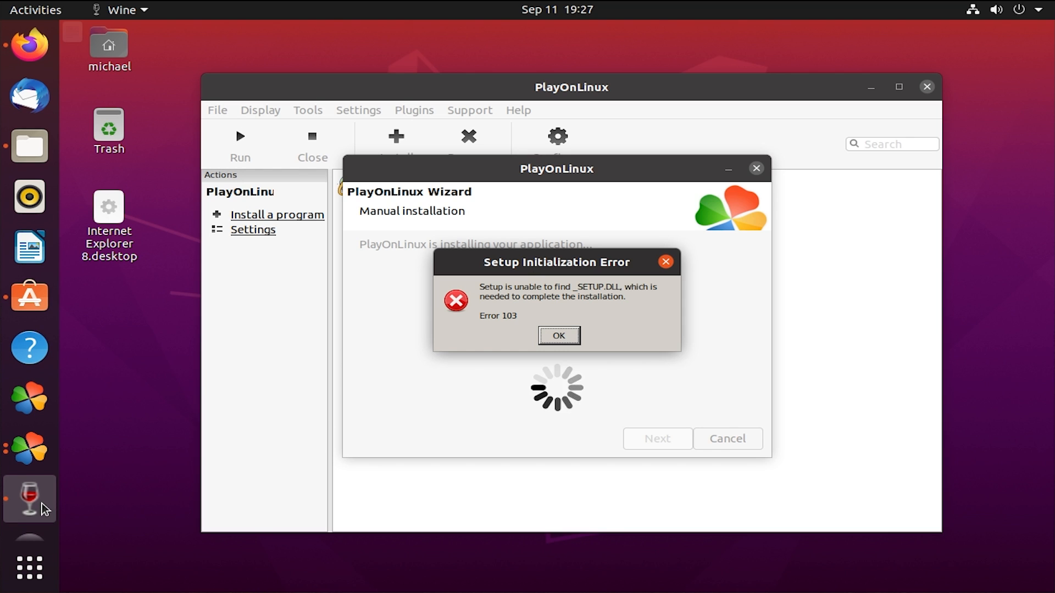
- Dismiss the setup dialog and finish the installation wizard without making another shortcut
{"action": "mouse_move", "coordinate": [544, 259]}
{"action": "left_mouse_down"}
{"action": "mouse_move", "coordinate": [544, 299]}
{"action": "mouse_move", "coordinate": [541, 264]}
{"action": "mouse_move", "coordinate": [530, 264]}
{"action": "left_mouse_up"}
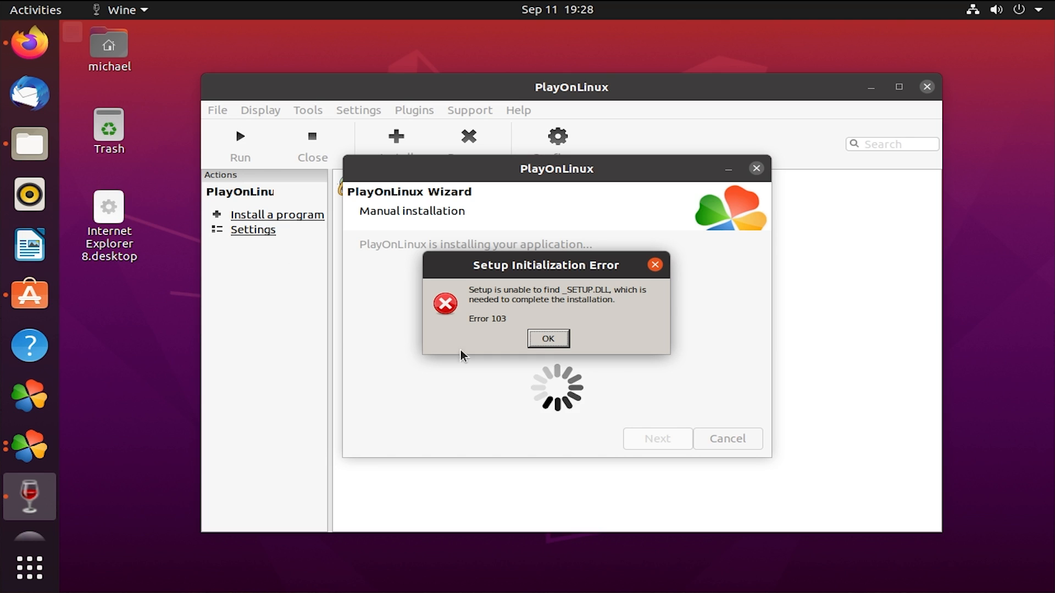
{"action": "left_click", "coordinate": [545, 339]}
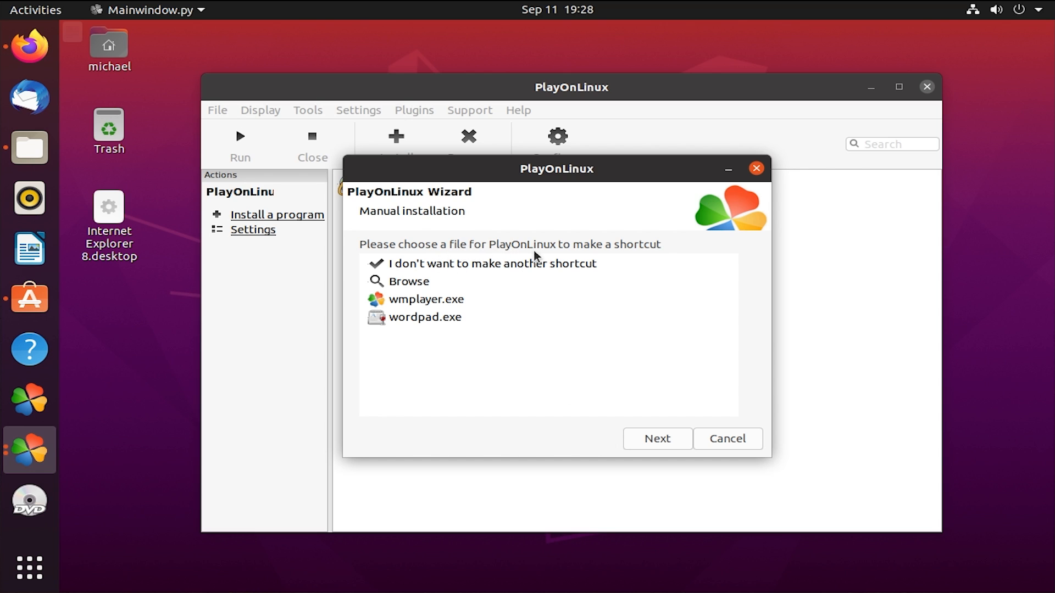
{"action": "left_click", "coordinate": [558, 264]}
{"action": "left_click", "coordinate": [657, 439]}
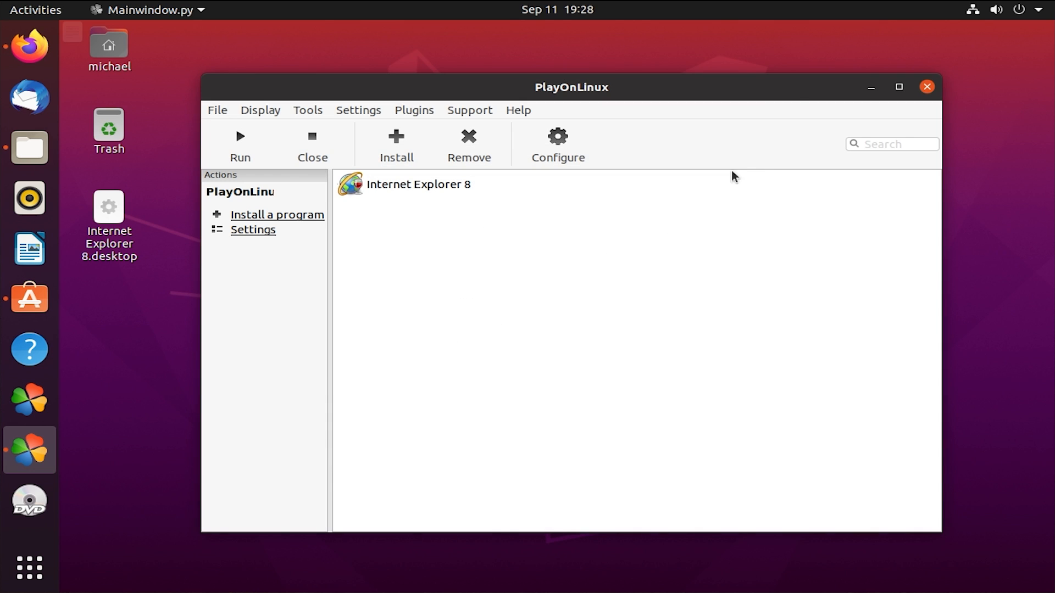
- Start another manual installation of a non-listed program and advance past the wizard's notices and welcome page
{"action": "left_click_drag", "start_coordinate": [789, 95], "coordinate": [765, 110]}
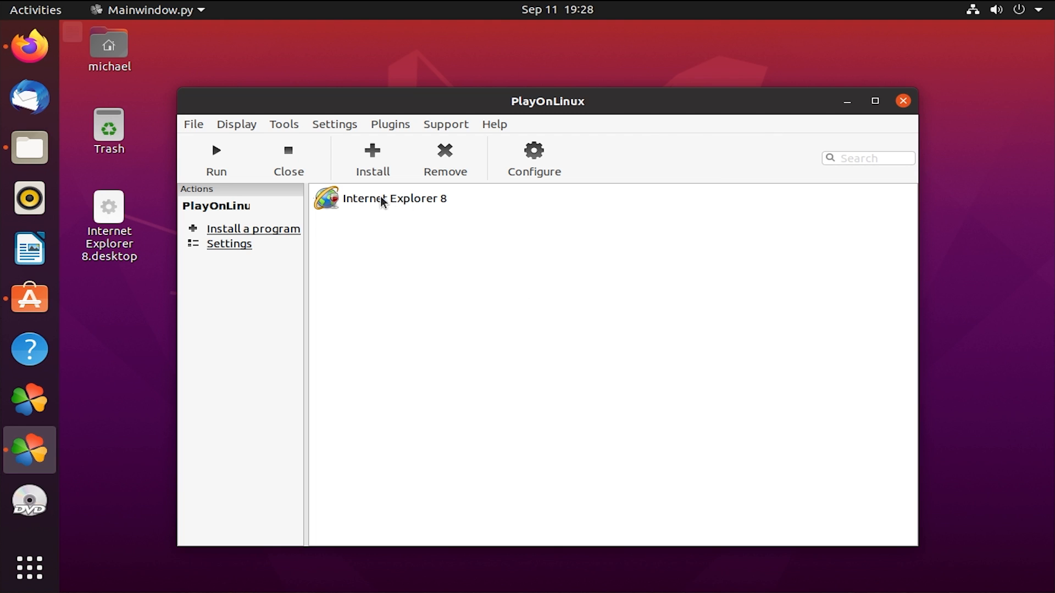
{"action": "left_click", "coordinate": [373, 156]}
{"action": "left_click", "coordinate": [308, 497]}
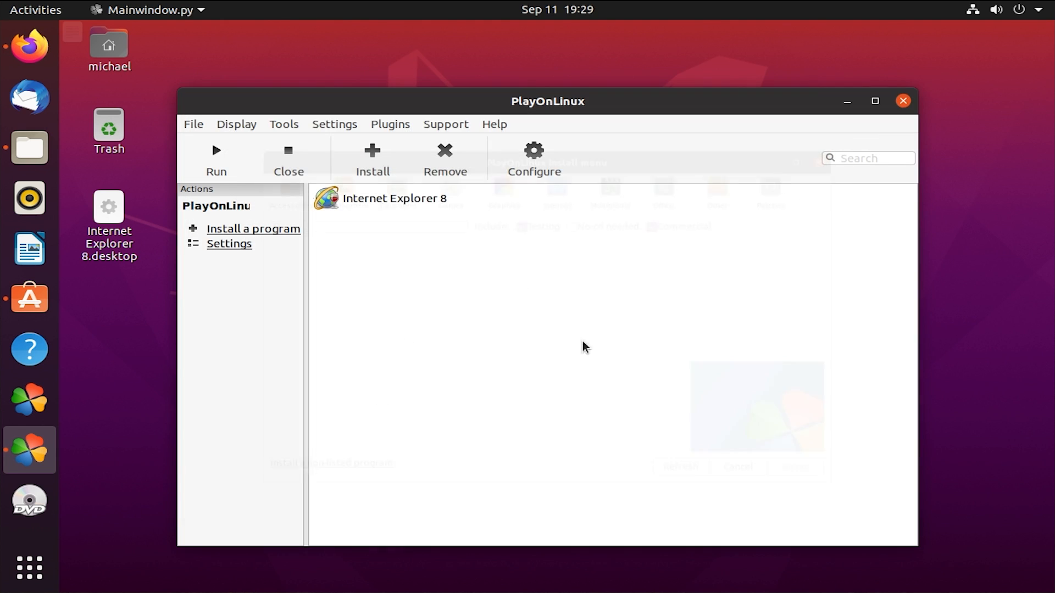
{"action": "left_click", "coordinate": [650, 439]}
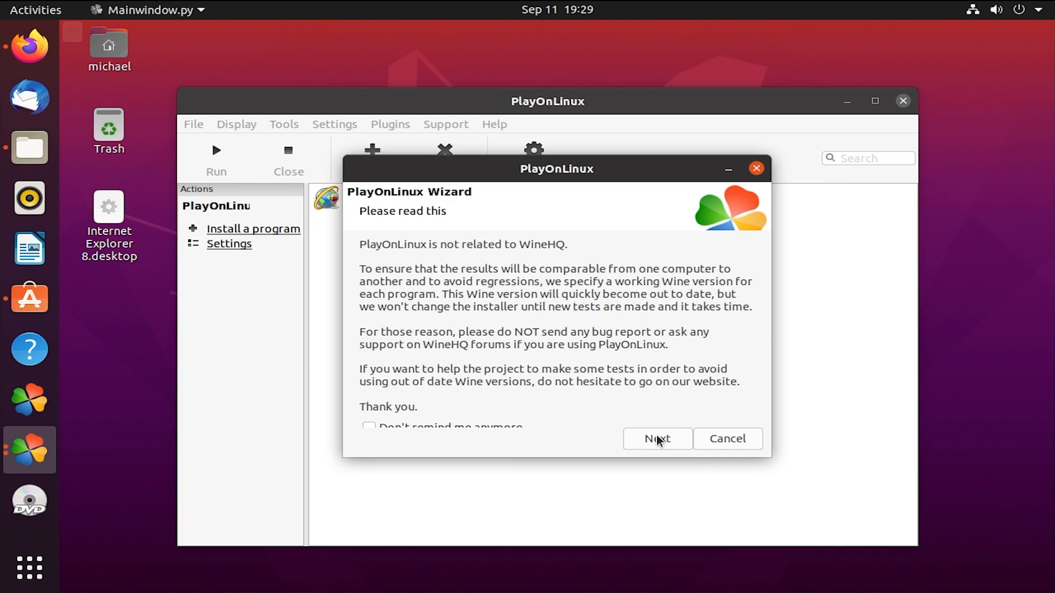
{"action": "left_click", "coordinate": [657, 439]}
{"action": "left_click", "coordinate": [658, 438]}
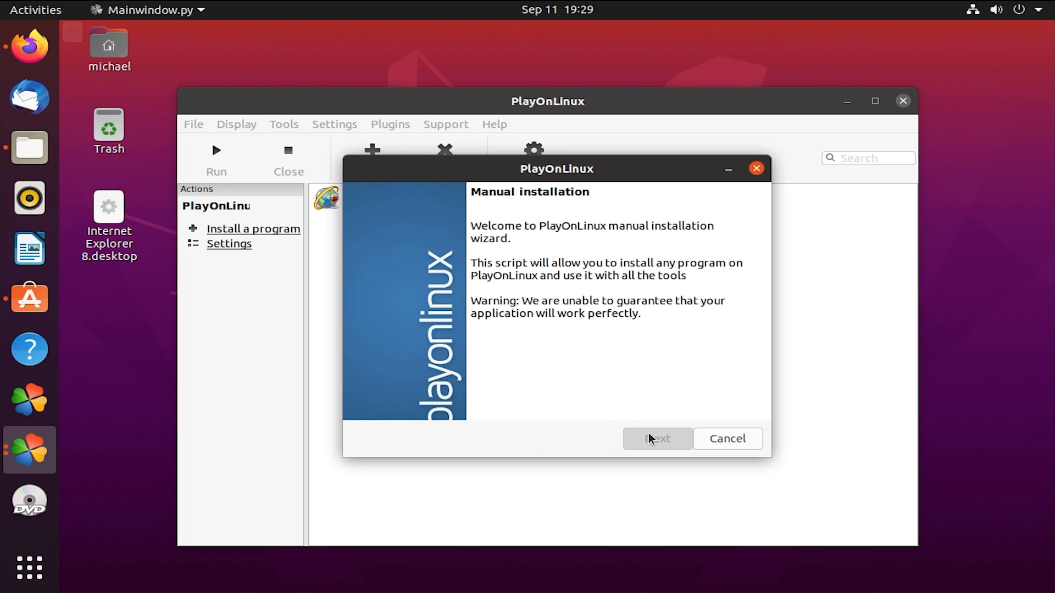
{"action": "left_click", "coordinate": [659, 439]}
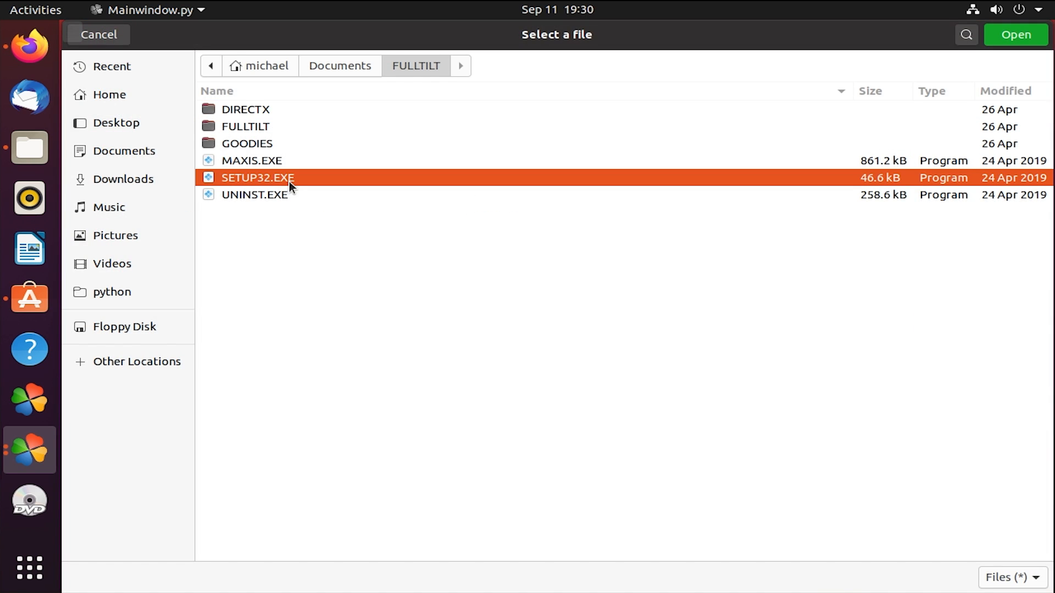
- Try to run MAXIS.EXE from the FULLTILT folder as the install file and dismiss its dialog
{"action": "left_click", "coordinate": [281, 160]}
{"action": "left_click", "coordinate": [1011, 35]}
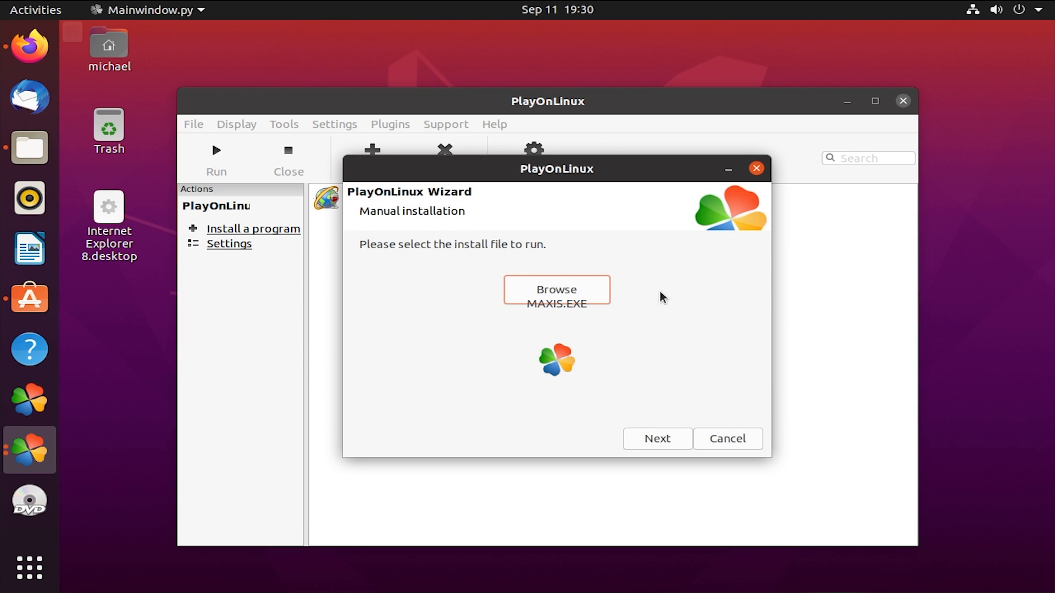
{"action": "left_click", "coordinate": [656, 438]}
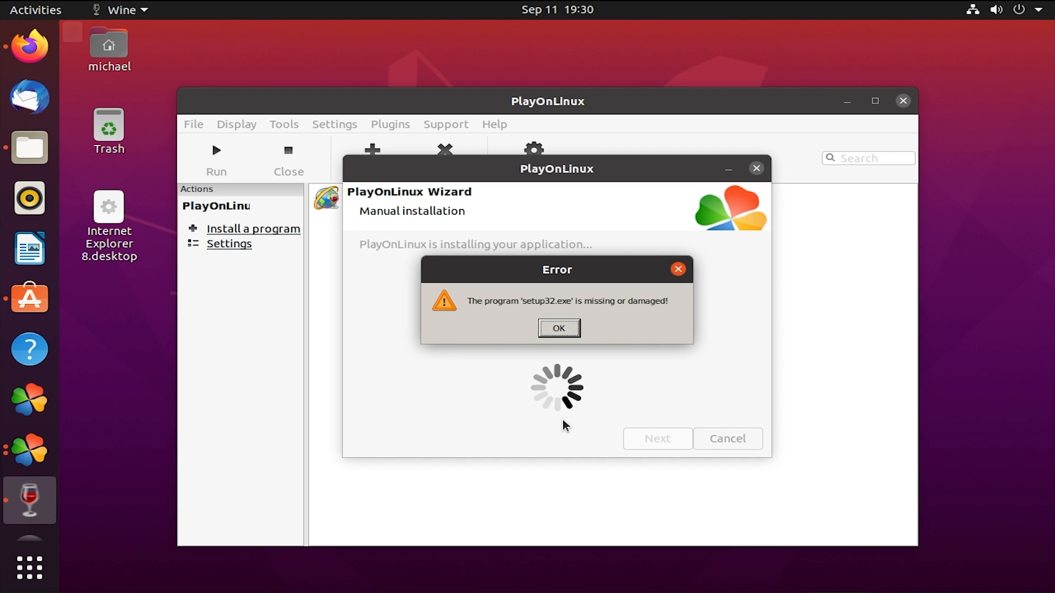
{"action": "left_click", "coordinate": [562, 329]}
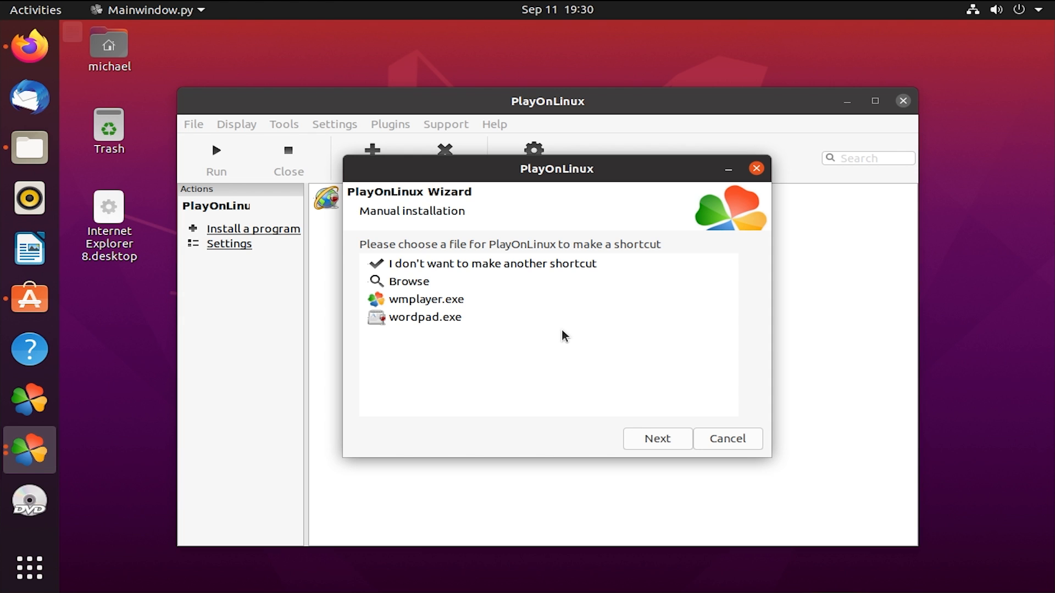
- Open the MS EP folder in Documents in the file manager and look through its game files
{"action": "left_click", "coordinate": [499, 278]}
{"action": "left_click", "coordinate": [441, 181]}
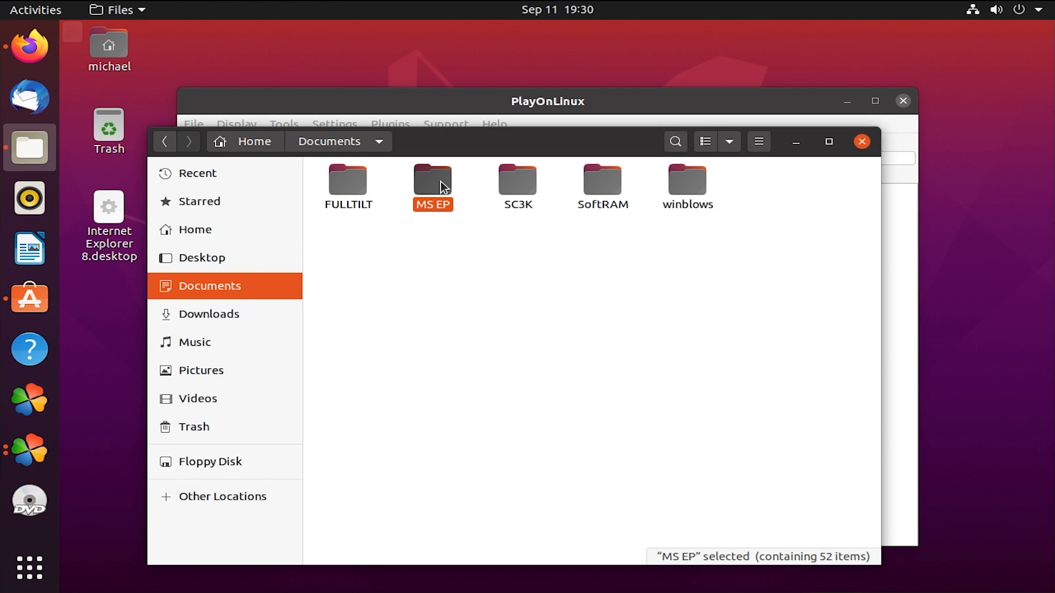
{"action": "double_click", "coordinate": [440, 182]}
{"action": "scroll", "coordinate": [598, 313], "scroll_direction": "down", "scroll_amount": 3}
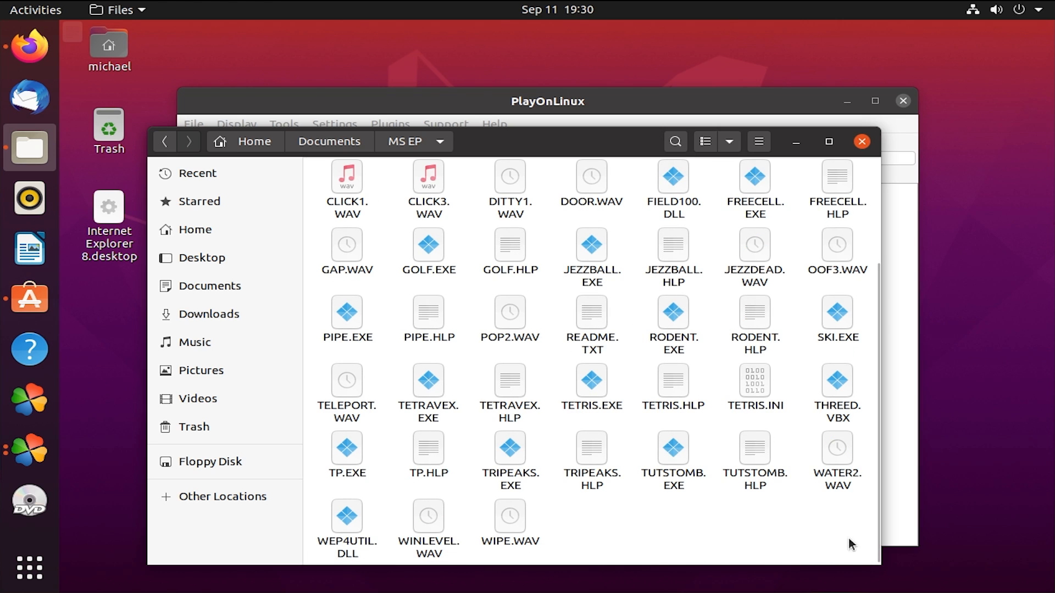
{"action": "left_click_drag", "start_coordinate": [850, 545], "coordinate": [308, 83]}
{"action": "left_click", "coordinate": [476, 236]}
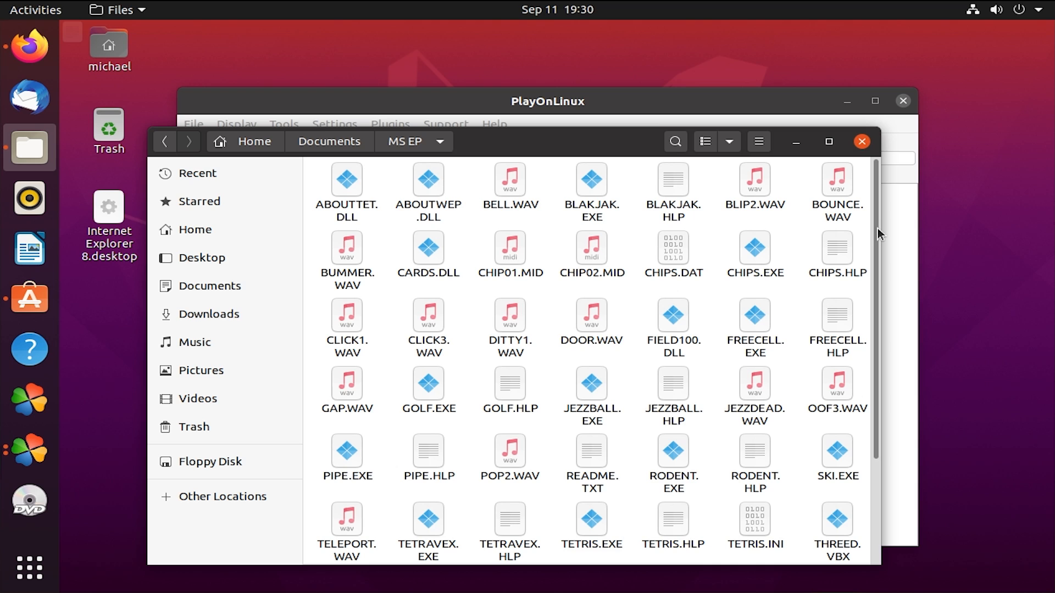
- Switch back to PlayOnLinux, open its configuration window and start the virtual drive creator past its welcome page
{"action": "left_click_drag", "start_coordinate": [877, 233], "coordinate": [876, 372]}
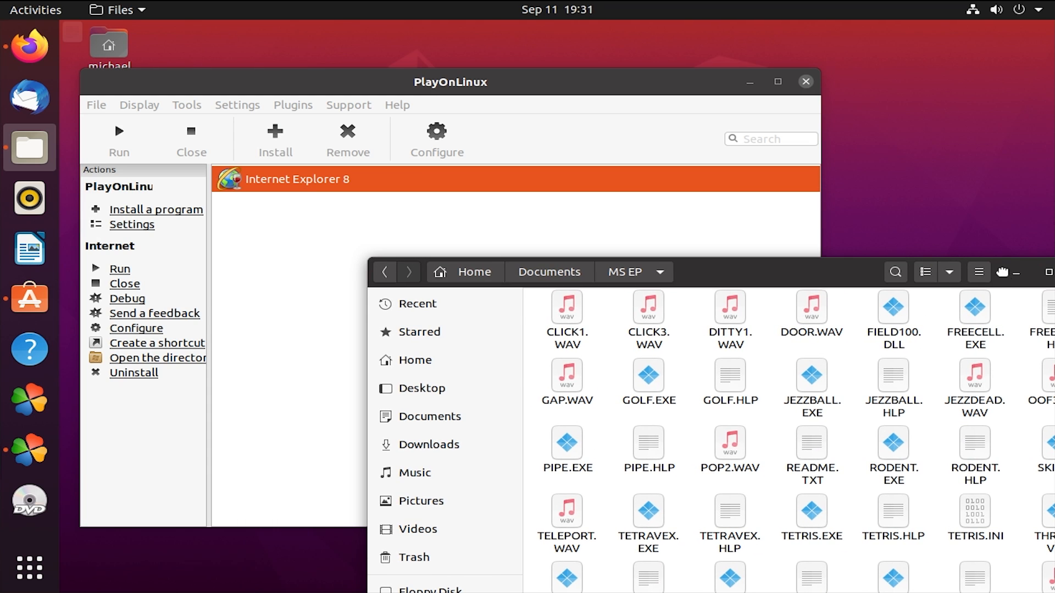
{"action": "left_click", "coordinate": [295, 315]}
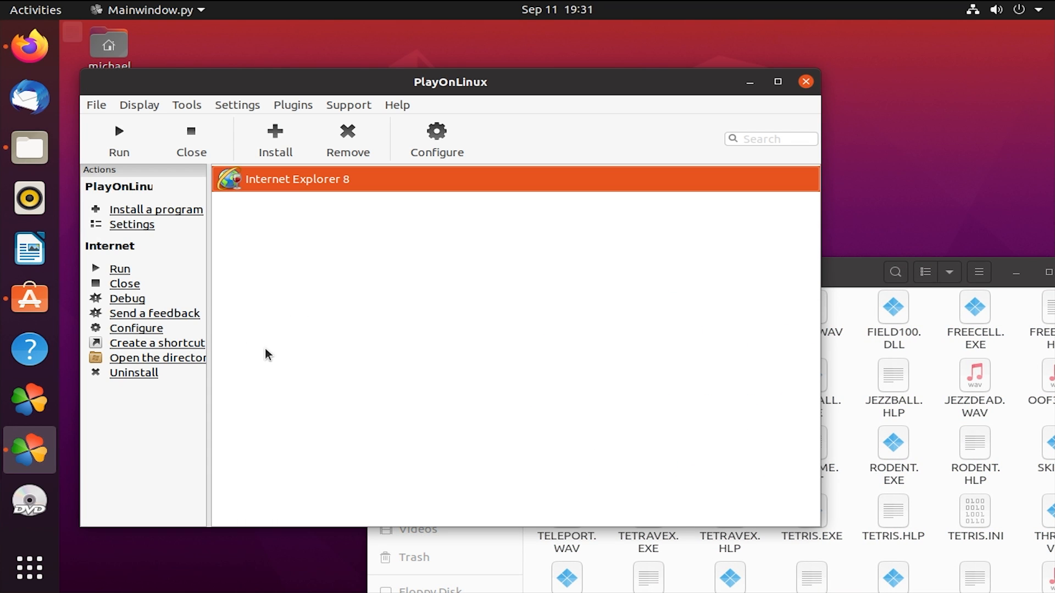
{"action": "left_click", "coordinate": [868, 289]}
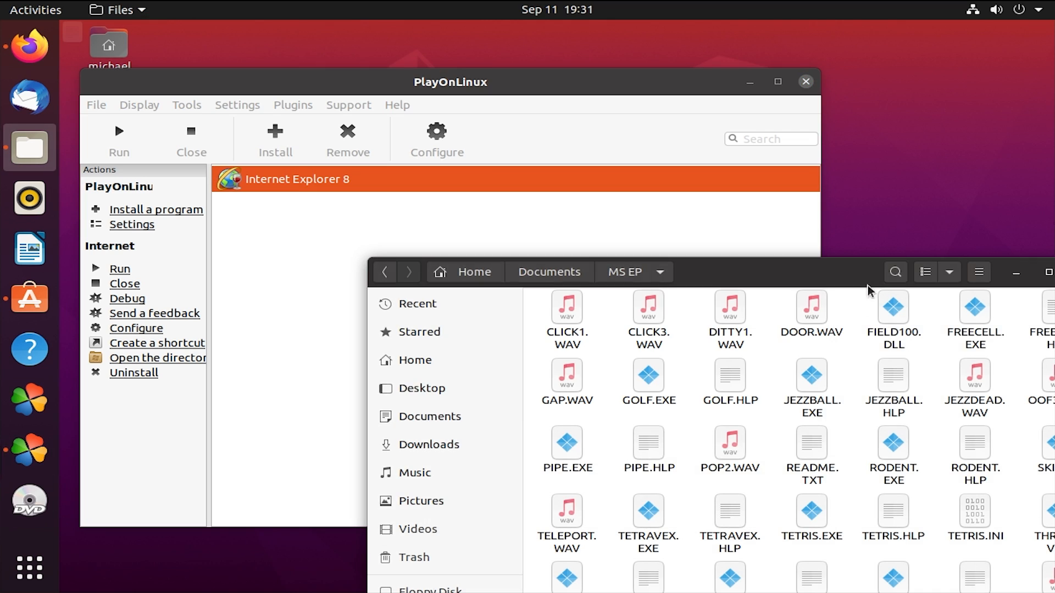
{"action": "left_click", "coordinate": [296, 260]}
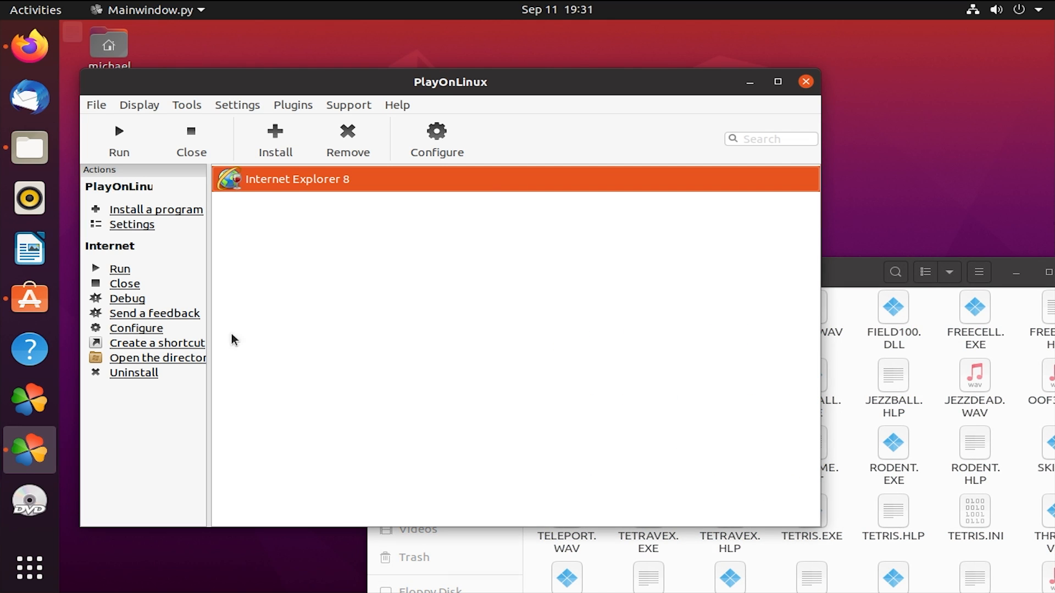
{"action": "left_click", "coordinate": [435, 147]}
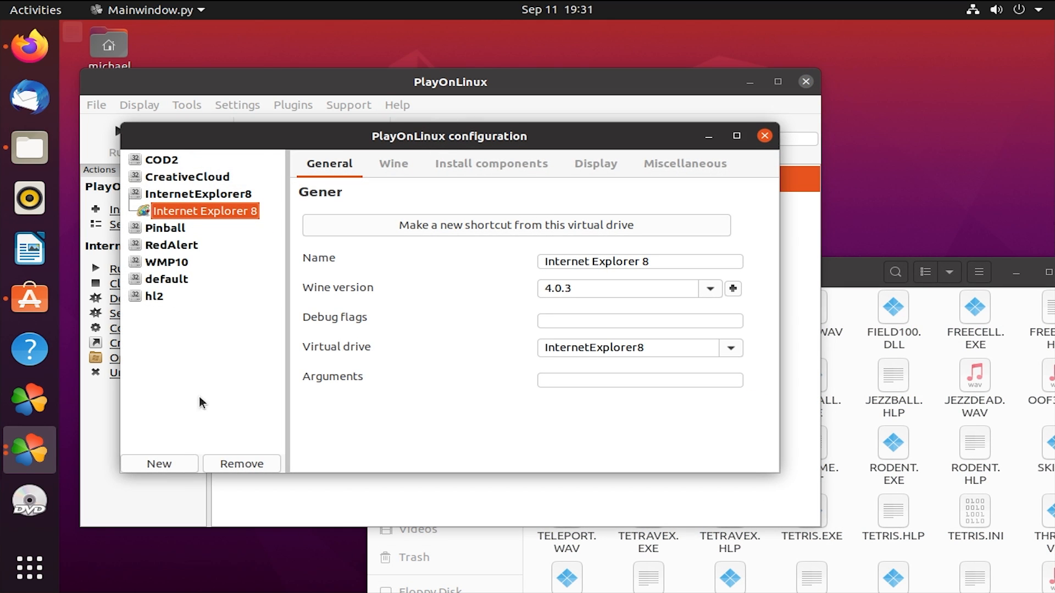
{"action": "left_click", "coordinate": [171, 466]}
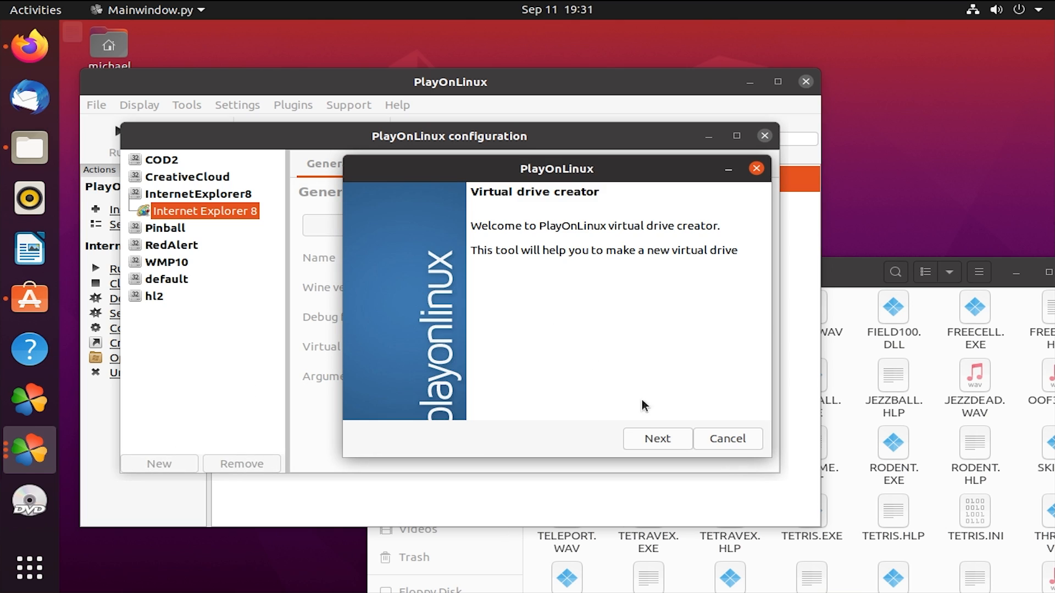
{"action": "left_click", "coordinate": [658, 440]}
{"action": "left_click", "coordinate": [647, 438]}
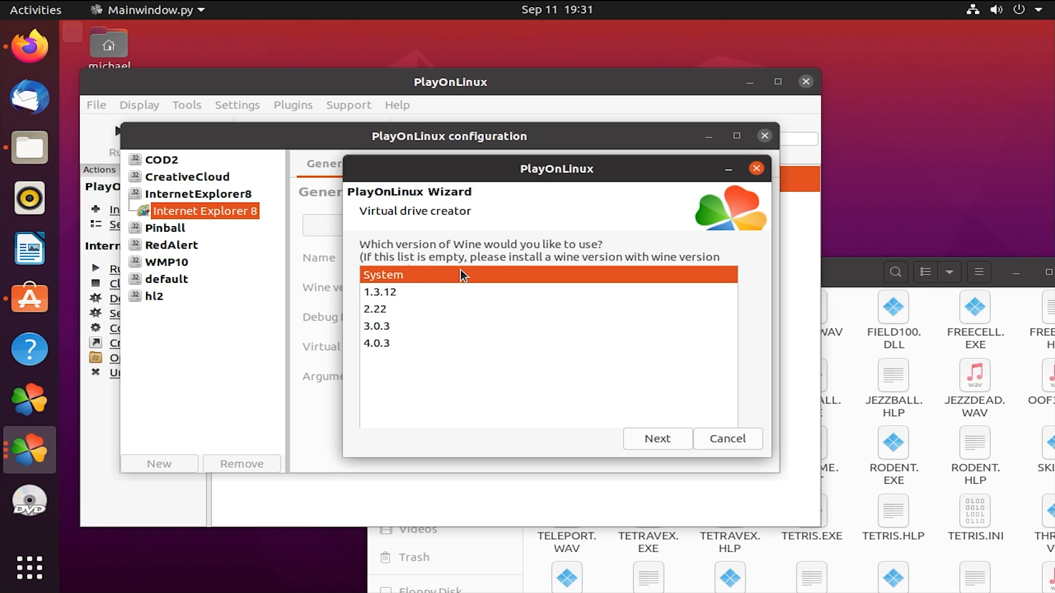
- Choose the System Wine version for the new virtual drive and create it with the name MSEP
{"action": "left_click", "coordinate": [509, 294]}
{"action": "left_click", "coordinate": [392, 342]}
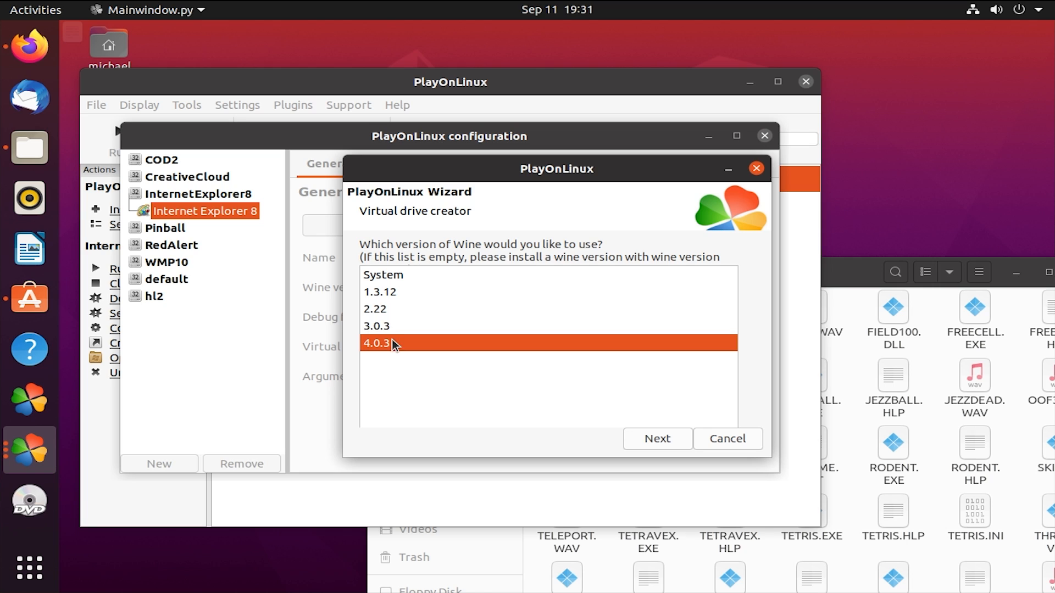
{"action": "left_click", "coordinate": [381, 309]}
{"action": "left_click", "coordinate": [384, 294]}
{"action": "left_click", "coordinate": [388, 279]}
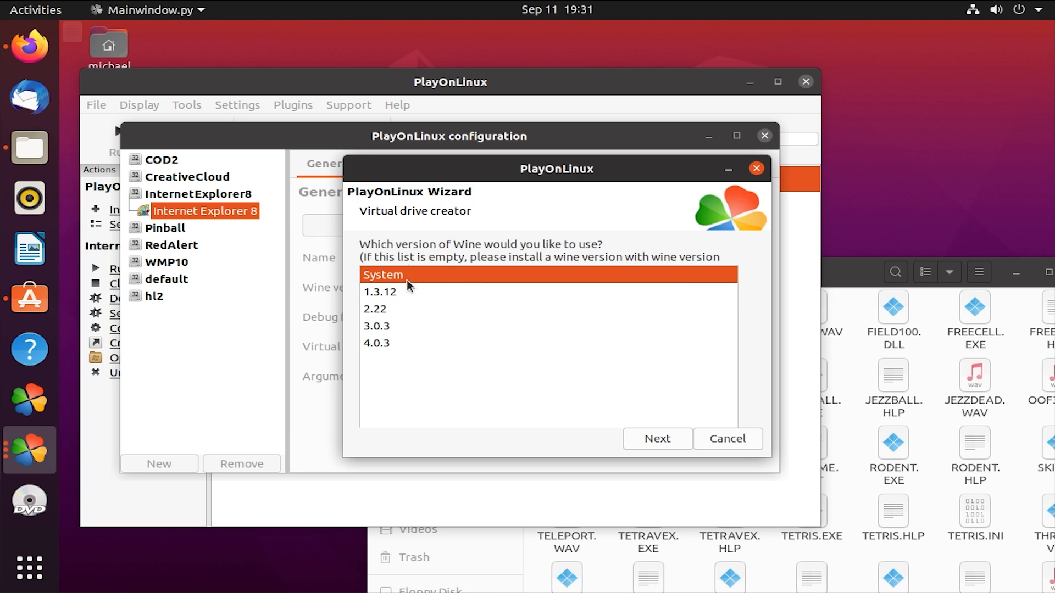
{"action": "left_click", "coordinate": [647, 438]}
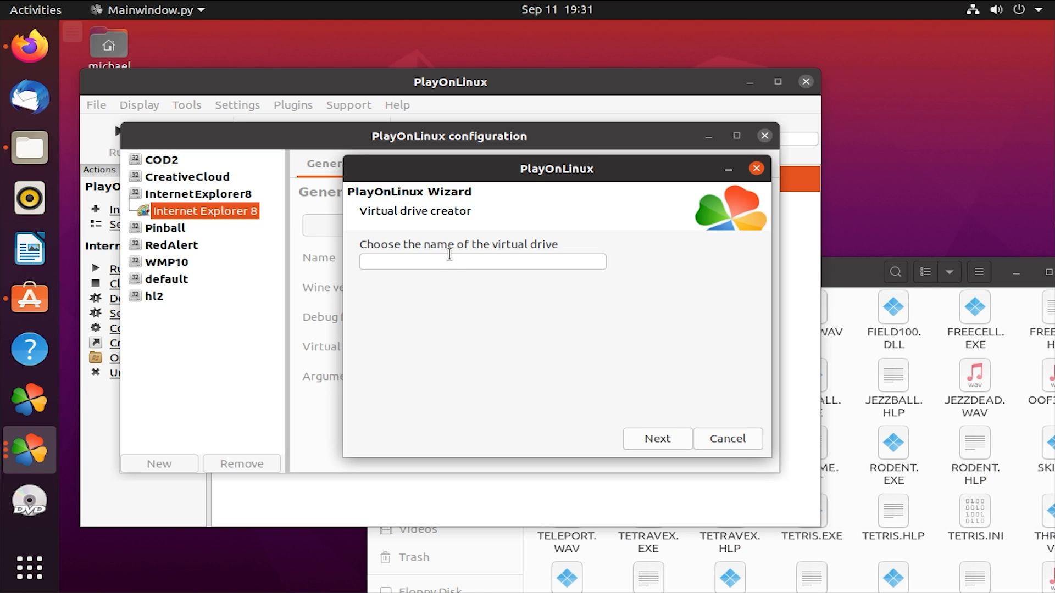
{"action": "left_click", "coordinate": [451, 260]}
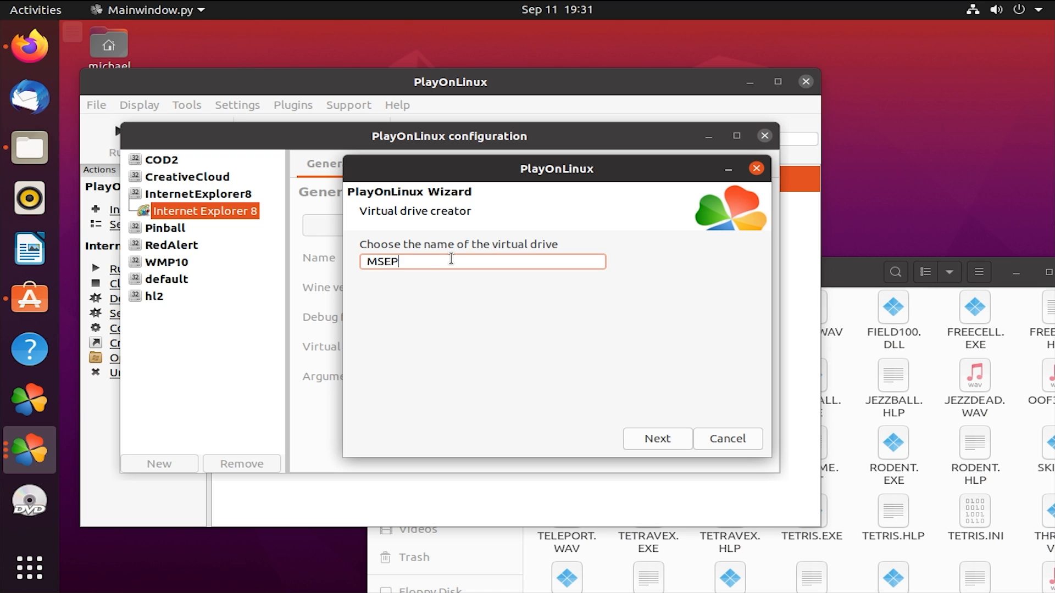
{"action": "type", "text": "MSEP"}
{"action": "left_click", "coordinate": [662, 439]}
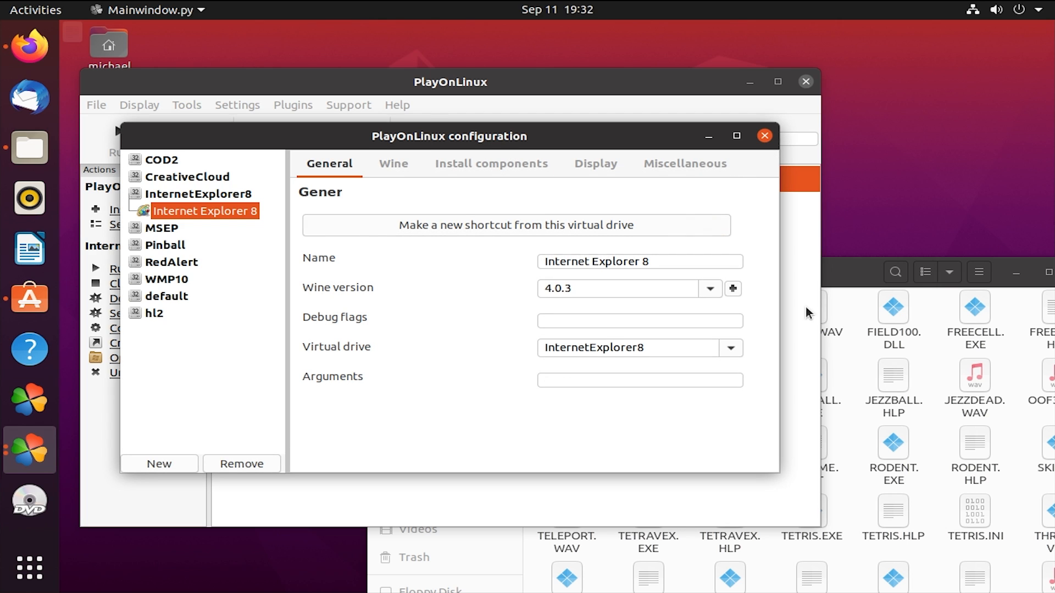
- Copy the MS EP game files from Documents into the drive_c folder of the MSEP virtual drive using the file manager
{"action": "left_click", "coordinate": [22, 149]}
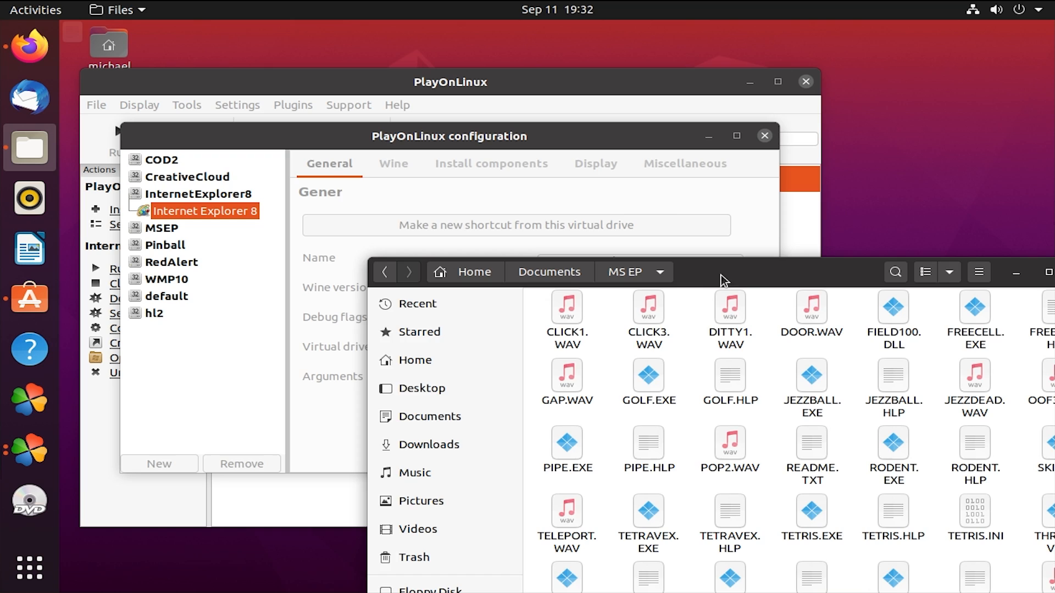
{"action": "left_click_drag", "start_coordinate": [720, 275], "coordinate": [513, 118]}
{"action": "left_click", "coordinate": [357, 118]}
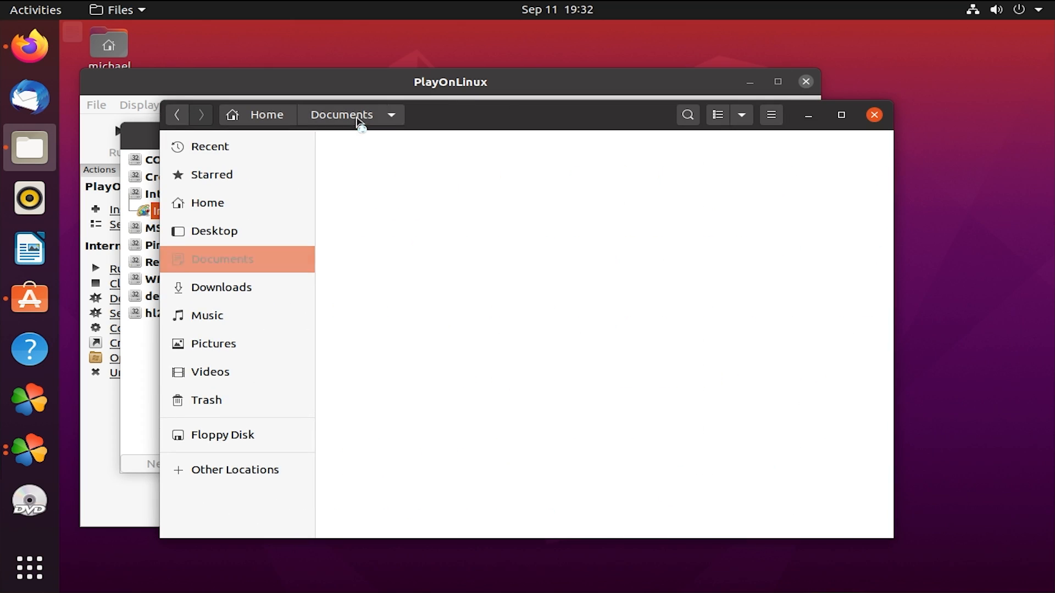
{"action": "left_click", "coordinate": [486, 252]}
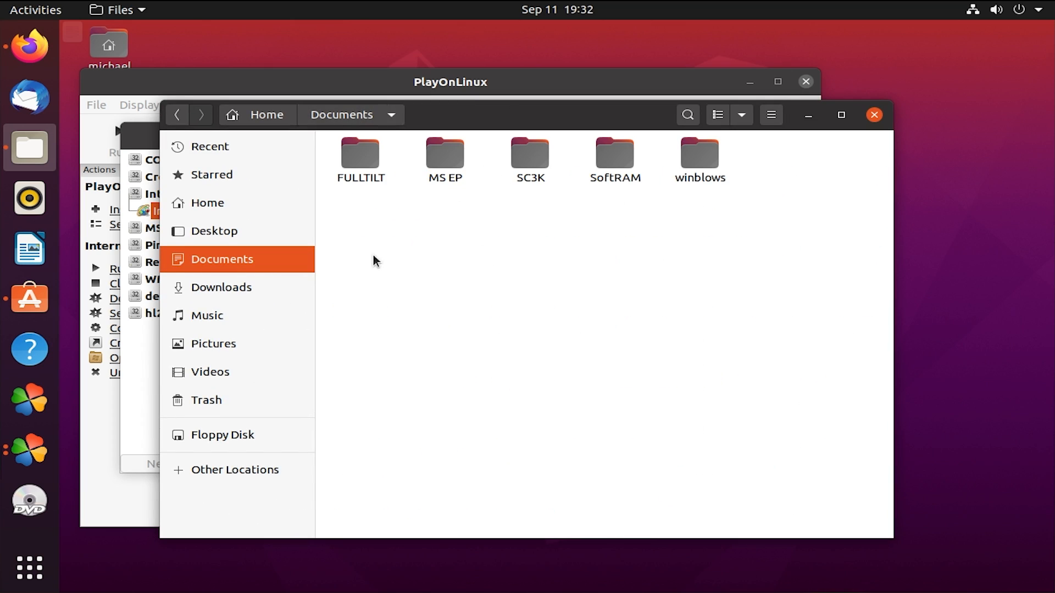
{"action": "left_click", "coordinate": [259, 121]}
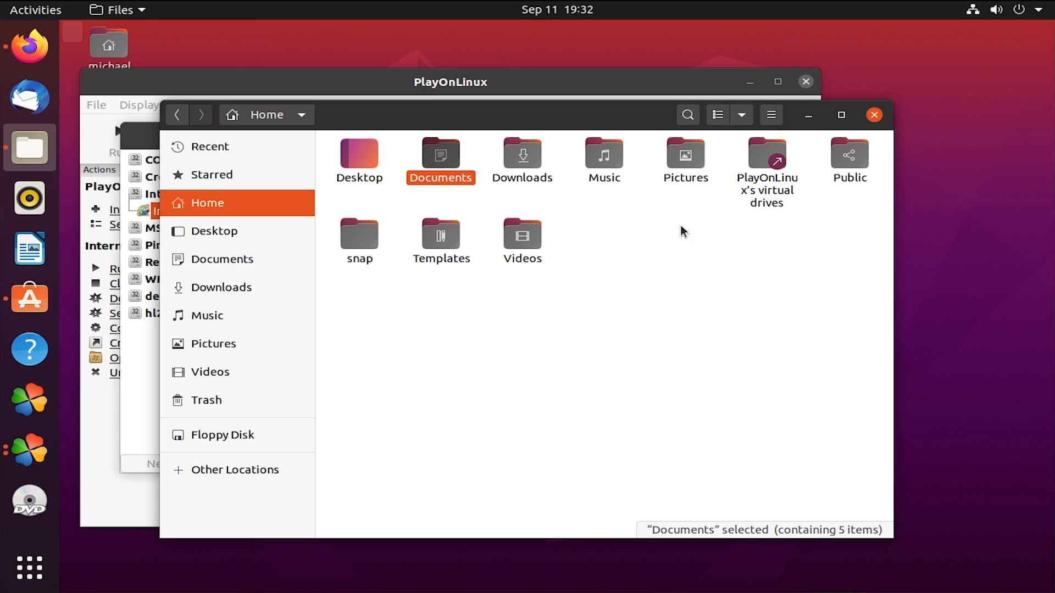
{"action": "double_click", "coordinate": [766, 156]}
{"action": "double_click", "coordinate": [767, 156]}
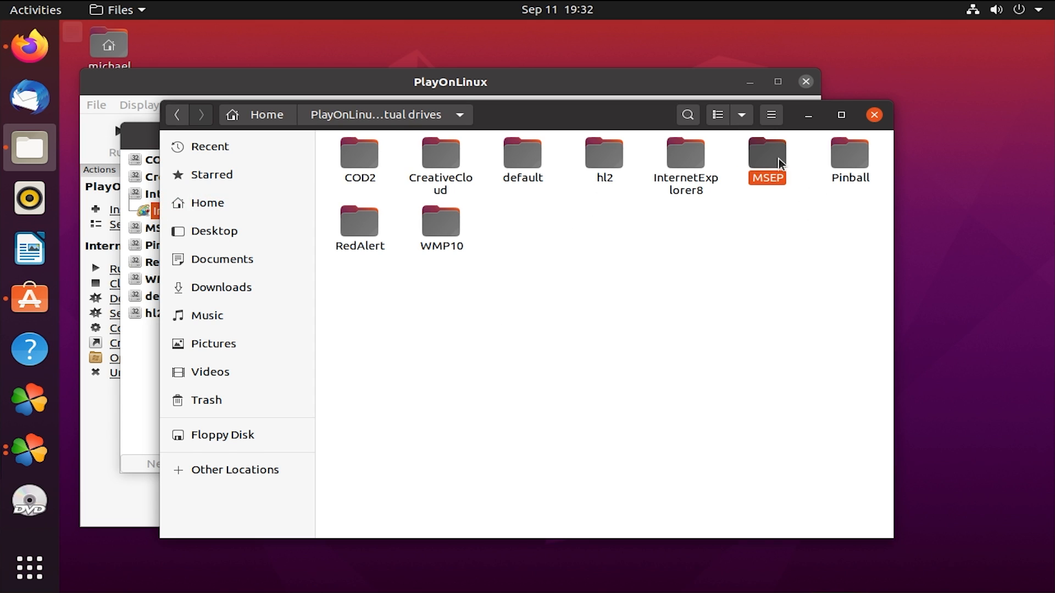
{"action": "double_click", "coordinate": [450, 154]}
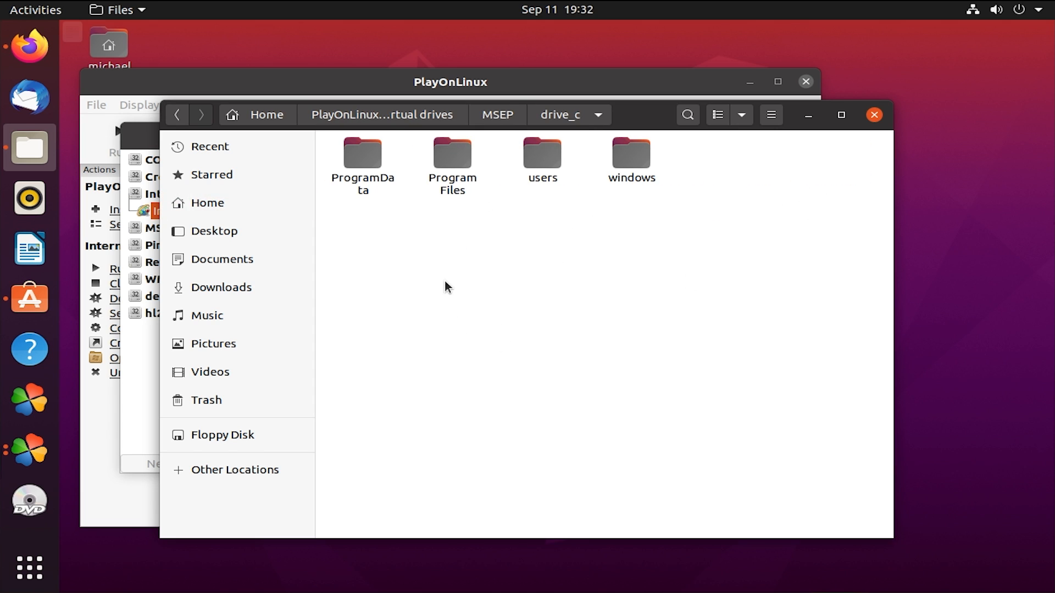
{"action": "key", "text": "ctrl+v"}
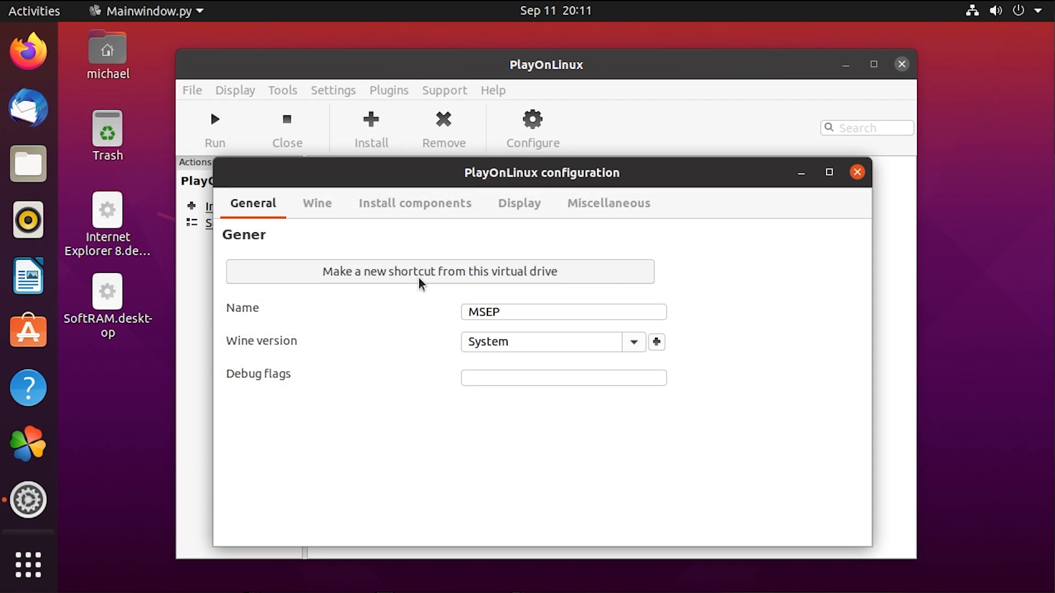
- Make a shortcut to TETRIS.EXE from the MSEP virtual drive, keeping the shortcut name TETRIS
{"action": "left_click", "coordinate": [417, 277]}
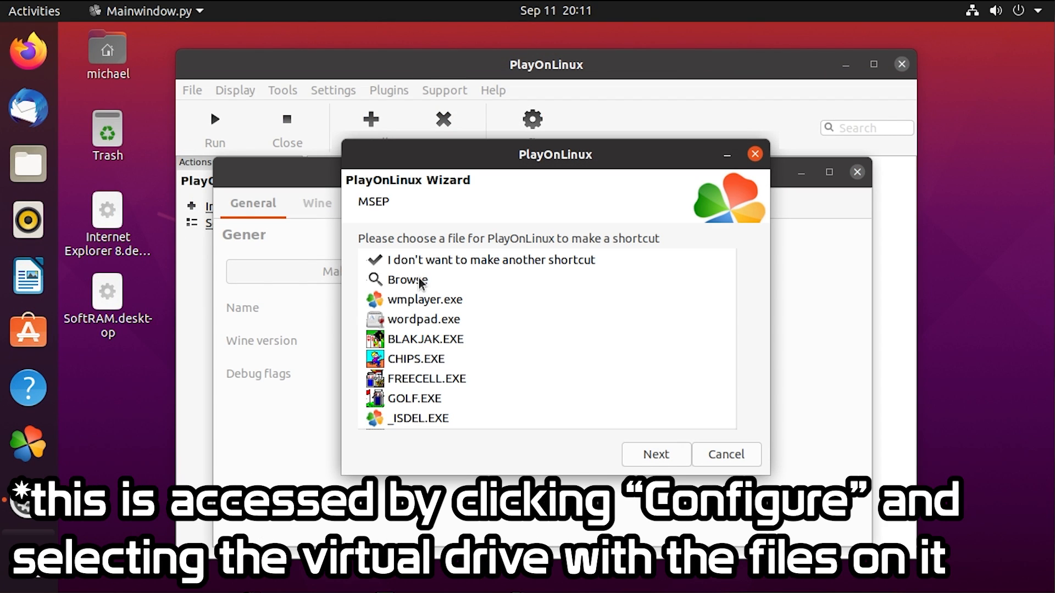
{"action": "left_click_drag", "start_coordinate": [732, 287], "coordinate": [725, 362]}
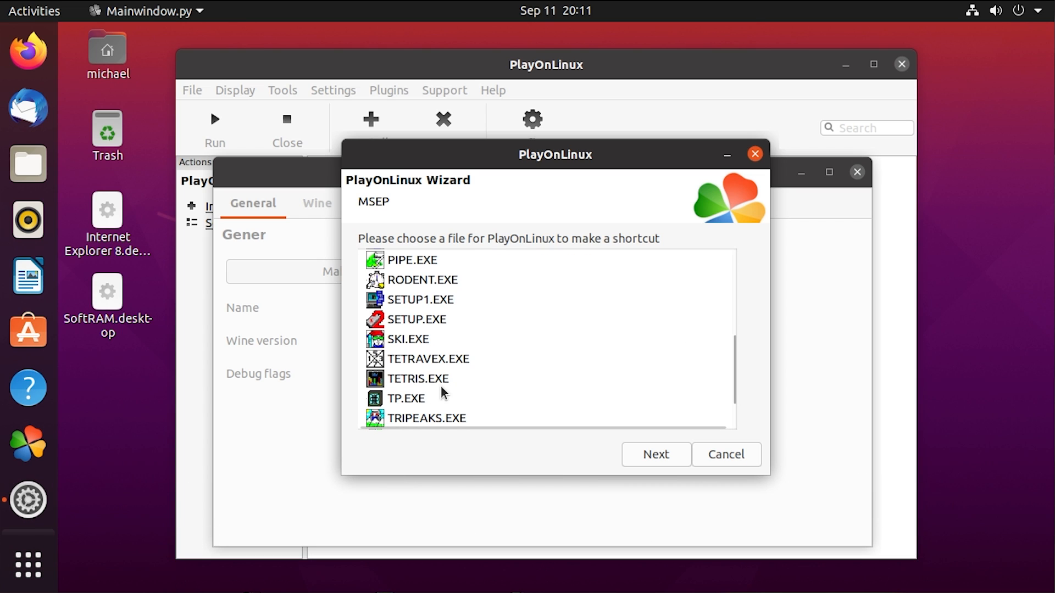
{"action": "left_click", "coordinate": [432, 378]}
{"action": "left_click", "coordinate": [654, 461]}
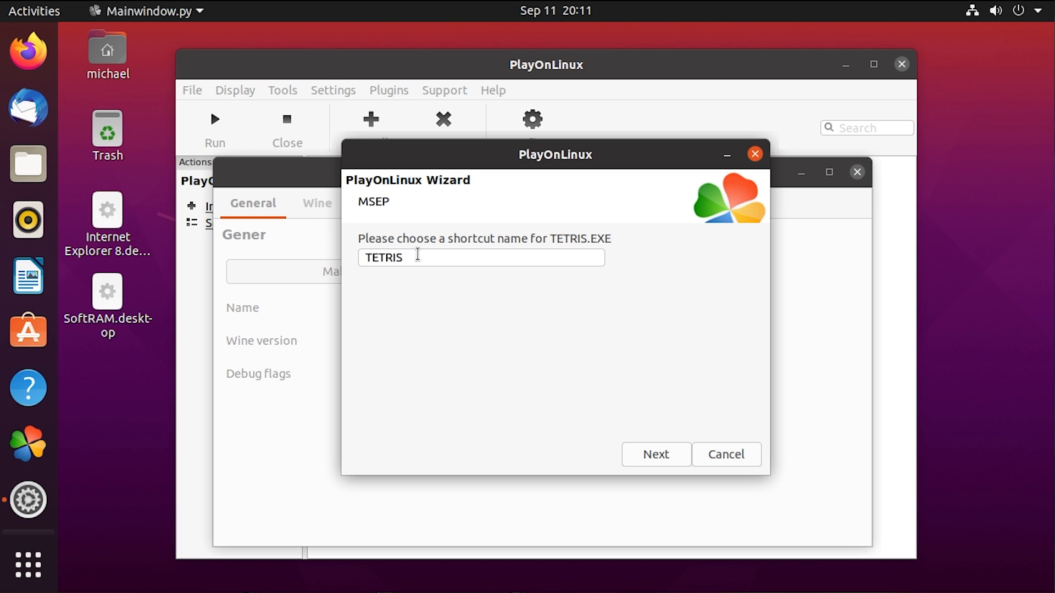
{"action": "left_click", "coordinate": [650, 455]}
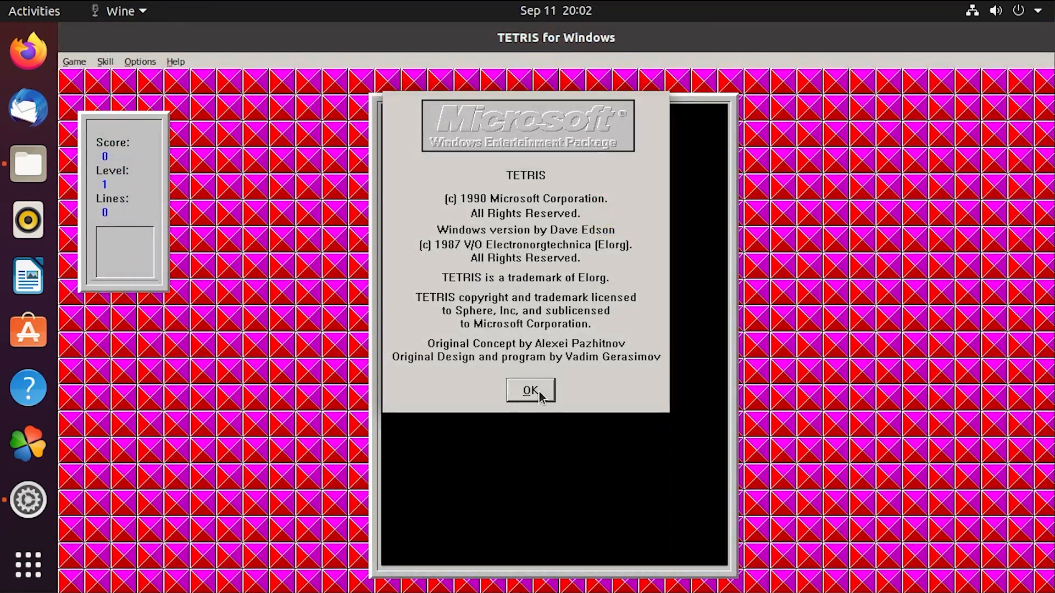
- Dismiss the credits dialog of TETRIS for Windows and pull the game window away from the screen's upper edge
{"action": "left_click", "coordinate": [542, 394]}
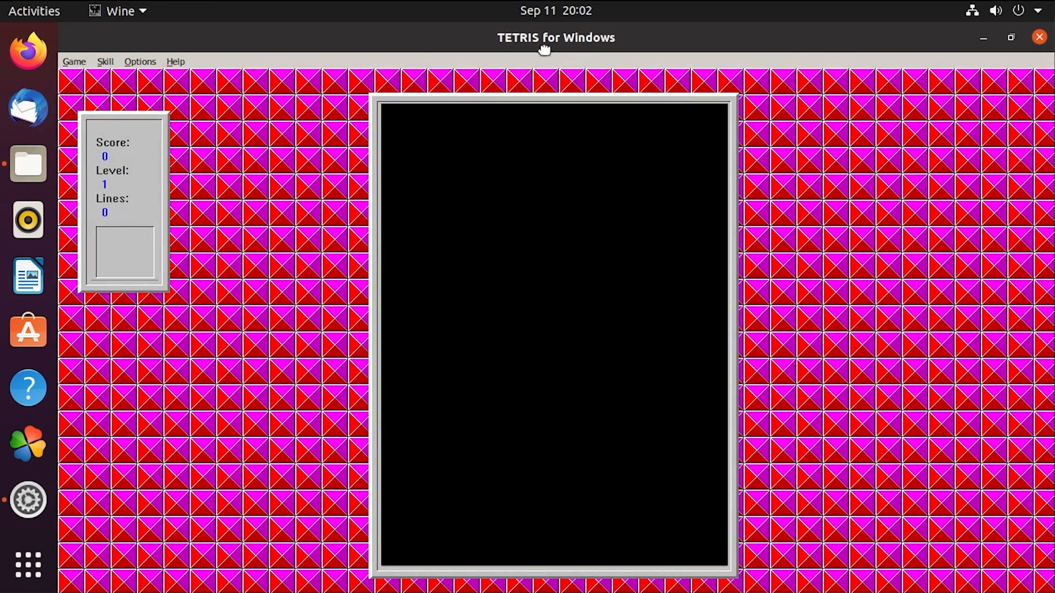
{"action": "left_click_drag", "start_coordinate": [544, 49], "coordinate": [699, 135]}
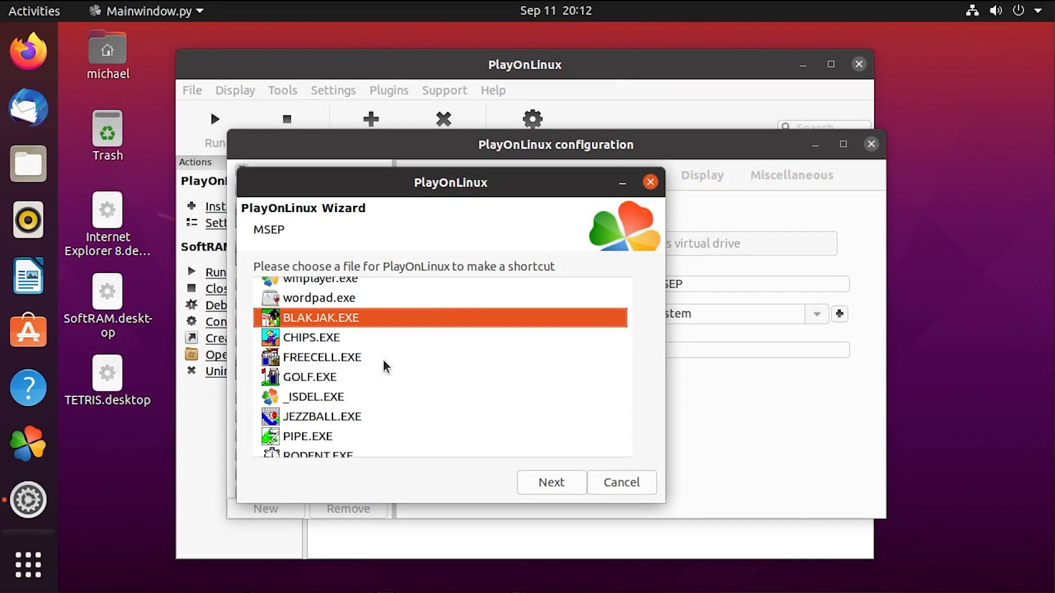
- Make a shortcut to JEZZBALL.EXE from the MSEP virtual drive
{"action": "left_click", "coordinate": [353, 417]}
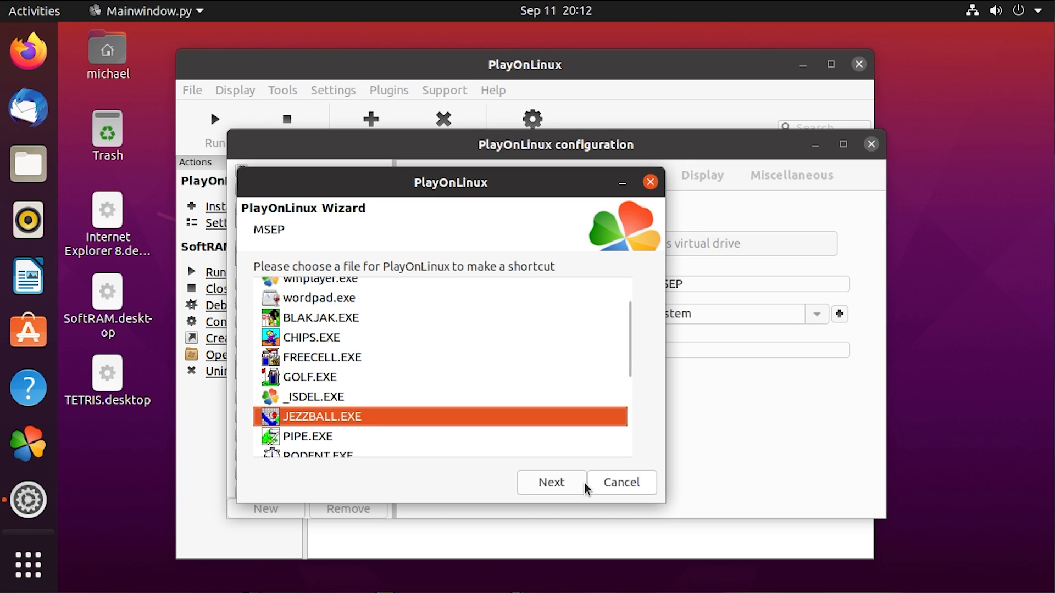
{"action": "left_click", "coordinate": [567, 487]}
{"action": "left_click", "coordinate": [560, 488]}
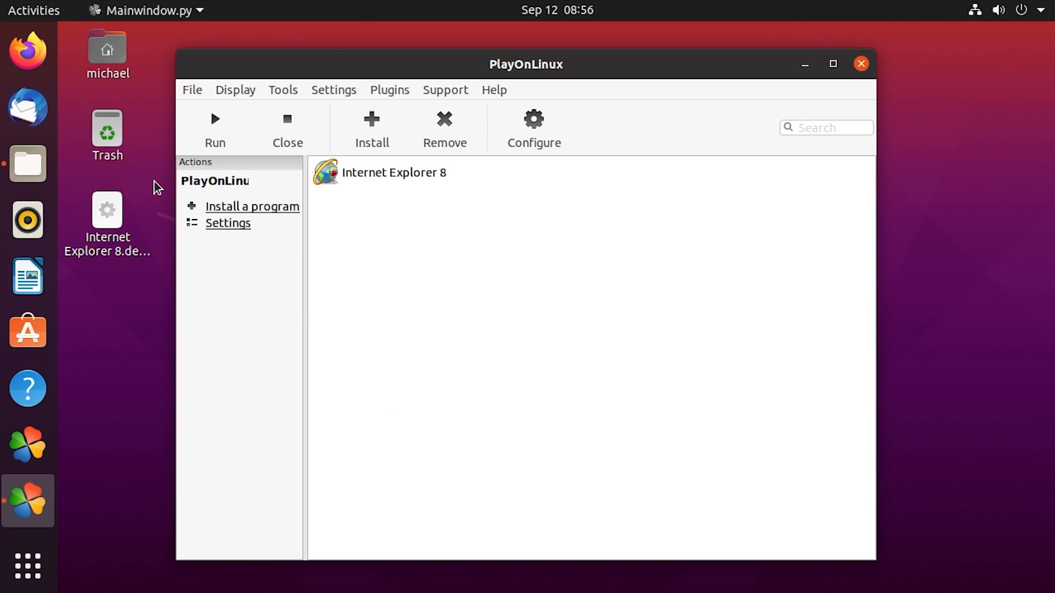
- Open the SC3K folder in Documents in the file manager, look through its files and return to Documents
{"action": "left_click", "coordinate": [28, 163]}
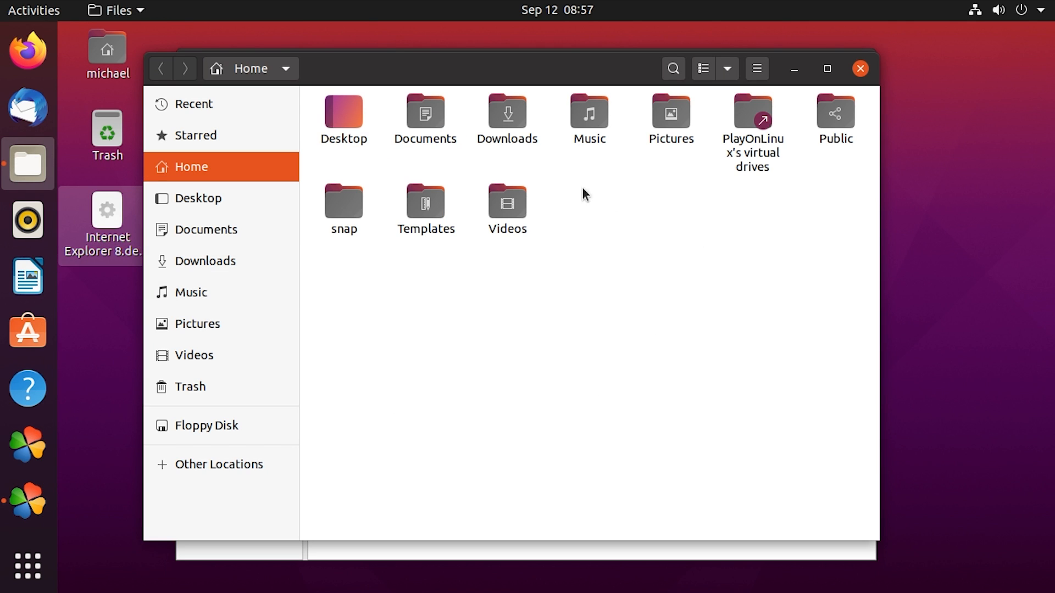
{"action": "double_click", "coordinate": [420, 120]}
{"action": "double_click", "coordinate": [516, 114]}
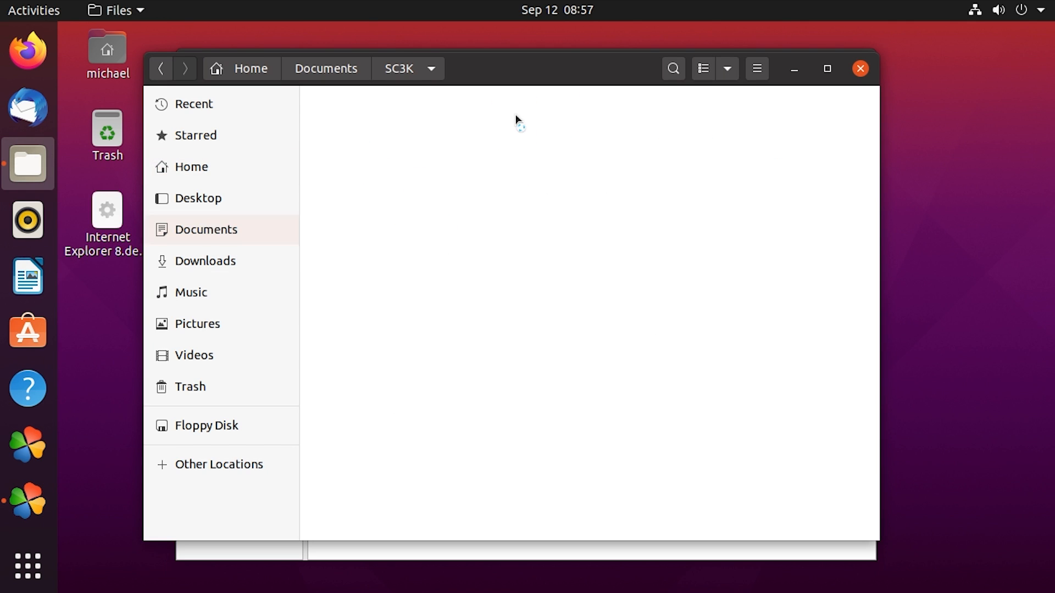
{"action": "left_click_drag", "start_coordinate": [330, 431], "coordinate": [913, 89]}
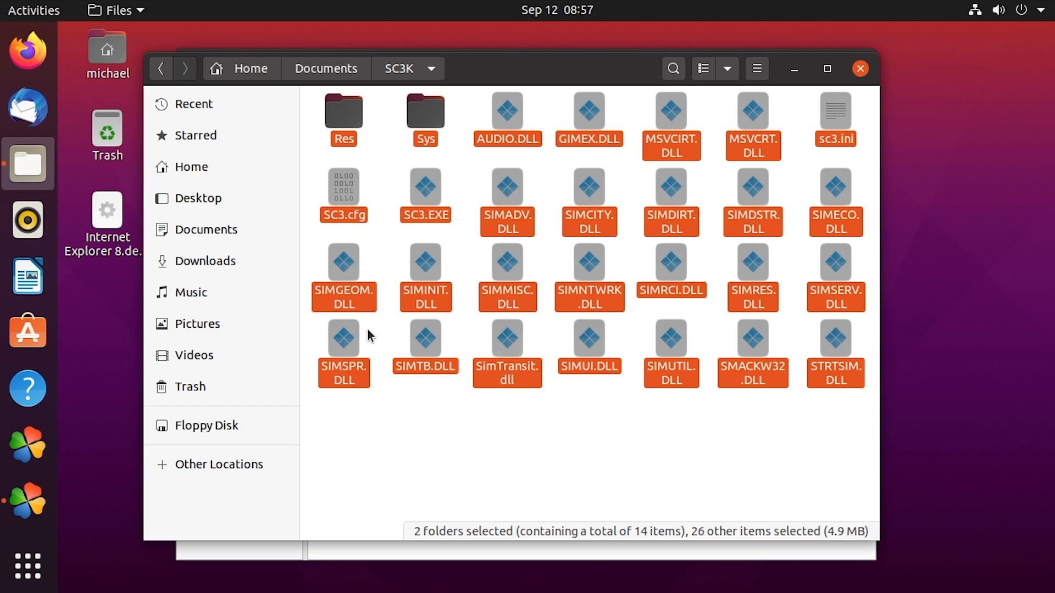
{"action": "left_click", "coordinate": [625, 459]}
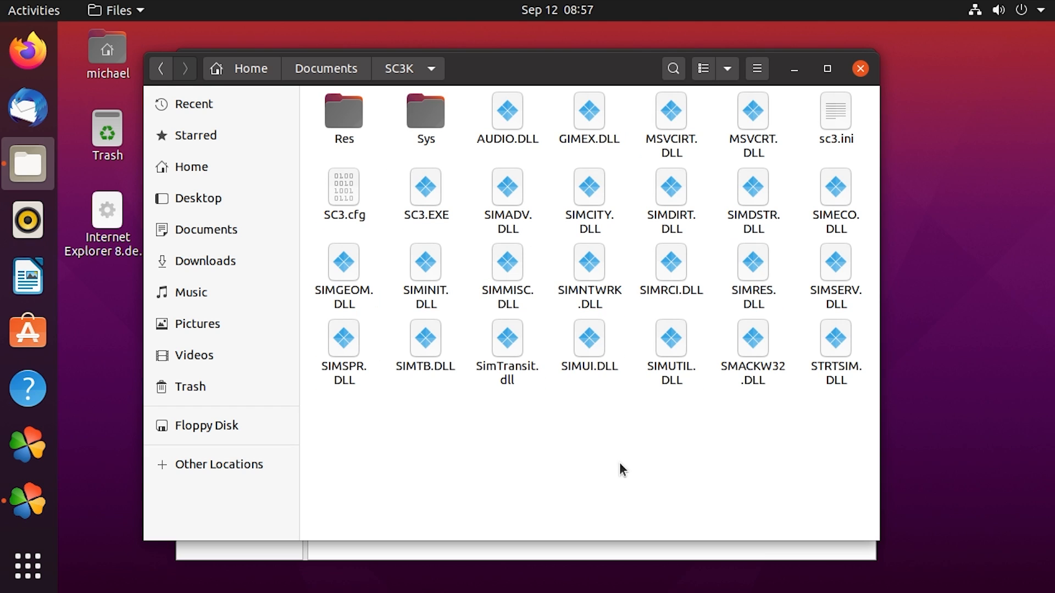
{"action": "left_click", "coordinate": [453, 163]}
{"action": "left_click", "coordinate": [160, 68]}
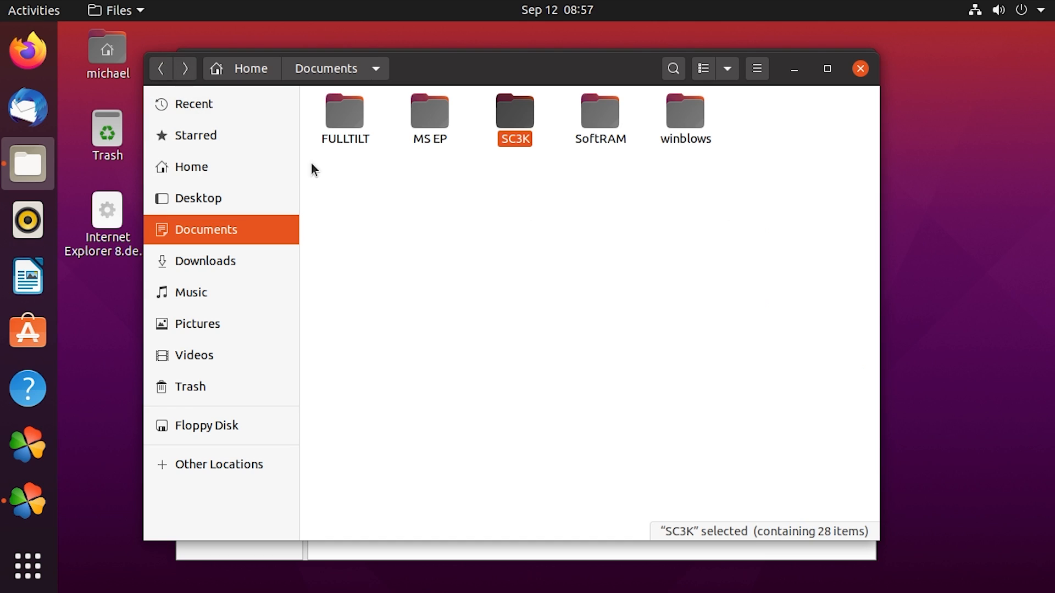
{"action": "left_click", "coordinate": [418, 122]}
{"action": "left_click", "coordinate": [502, 115]}
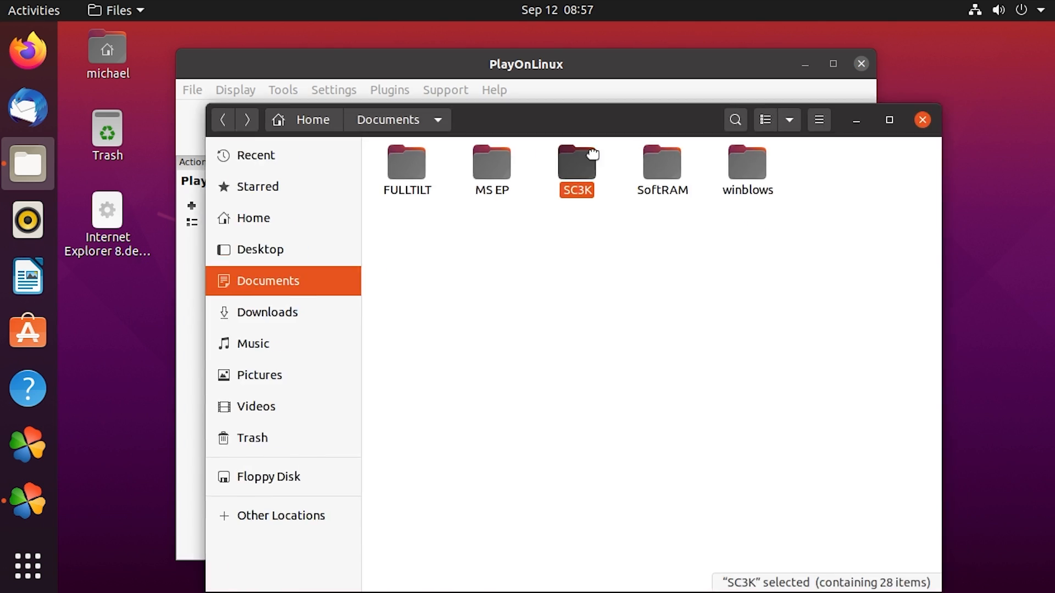
- Create a 32 bits windows installation virtual drive named SC3K that uses Wine version 4.0.3
{"action": "left_click", "coordinate": [420, 64]}
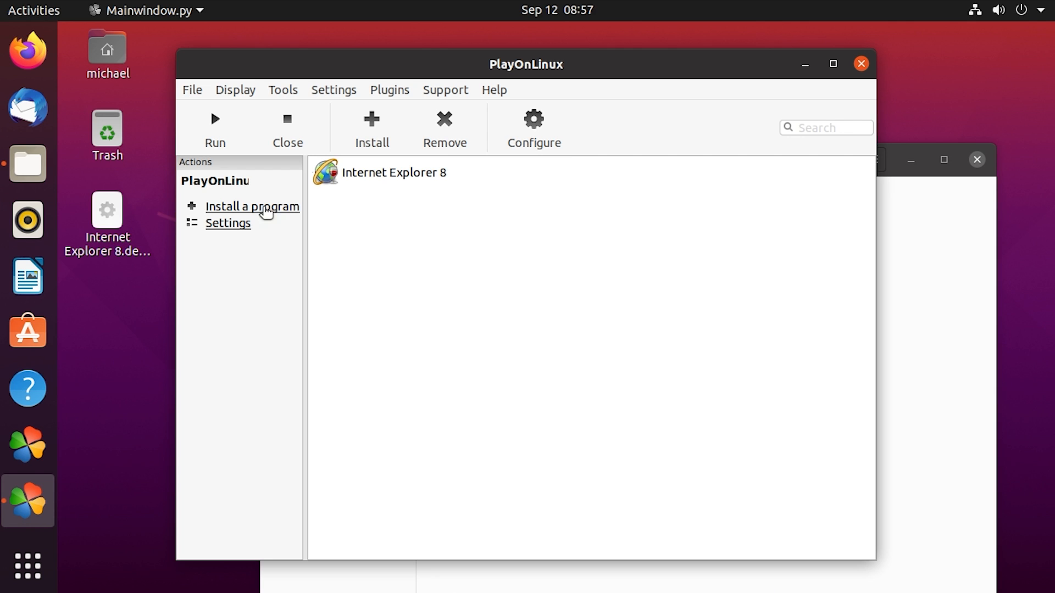
{"action": "left_click", "coordinate": [535, 129]}
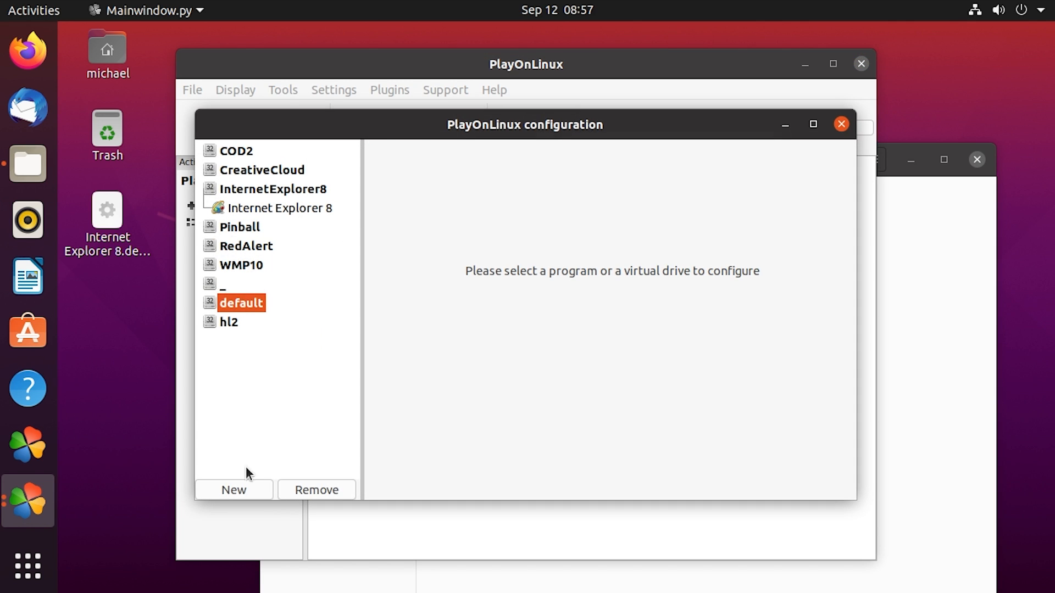
{"action": "left_click", "coordinate": [248, 492]}
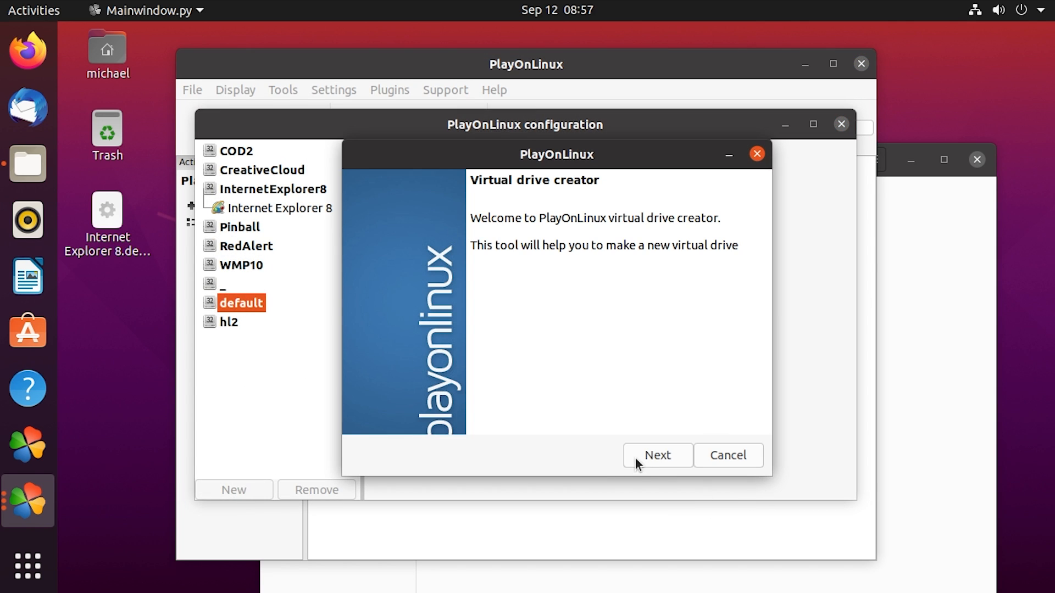
{"action": "left_click", "coordinate": [635, 457]}
{"action": "left_click", "coordinate": [660, 454]}
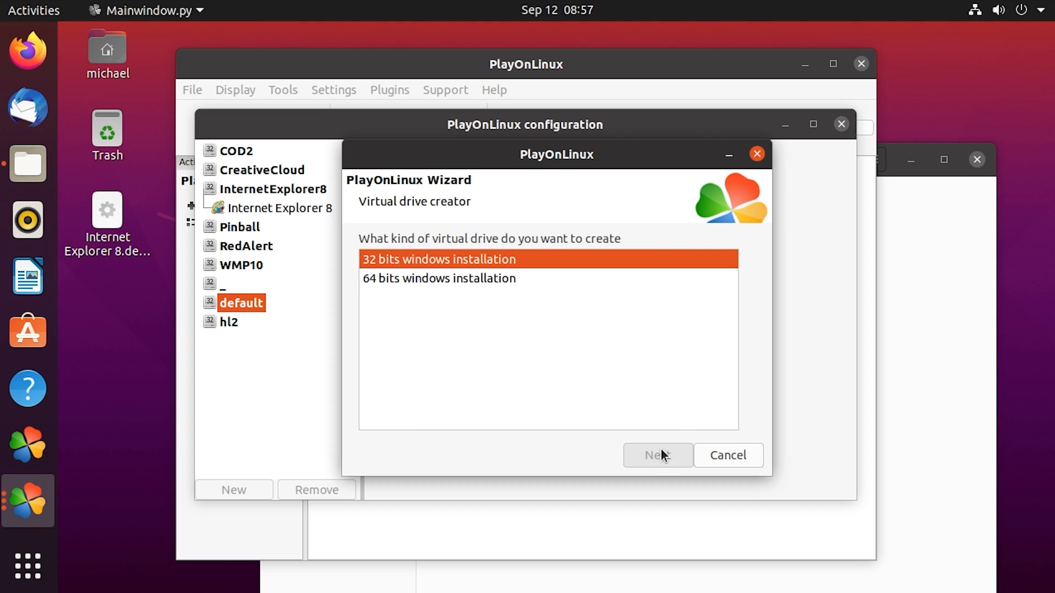
{"action": "left_click", "coordinate": [384, 347]}
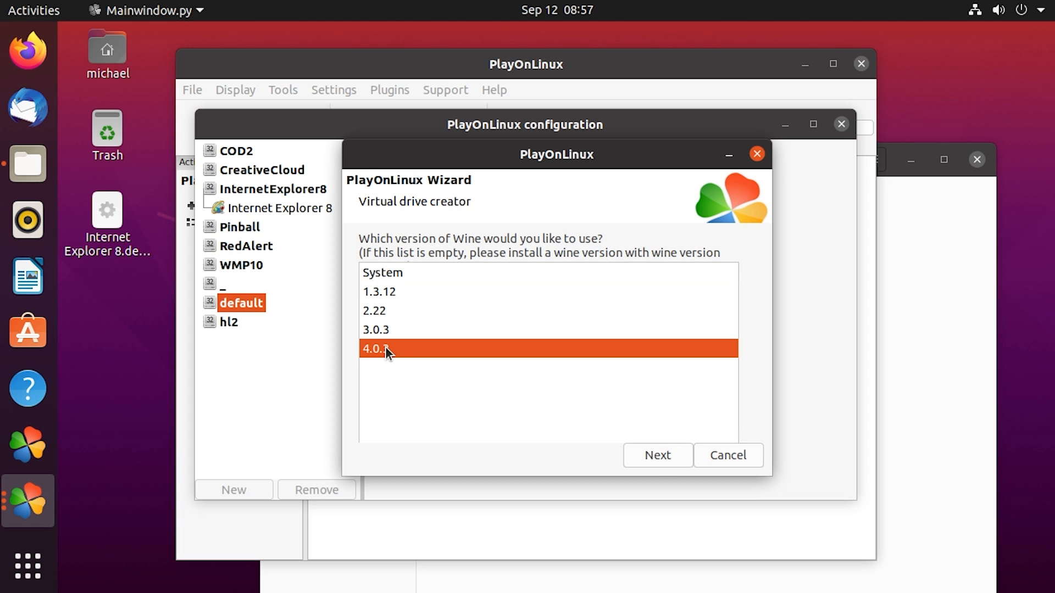
{"action": "left_click", "coordinate": [641, 460]}
{"action": "left_click", "coordinate": [445, 258]}
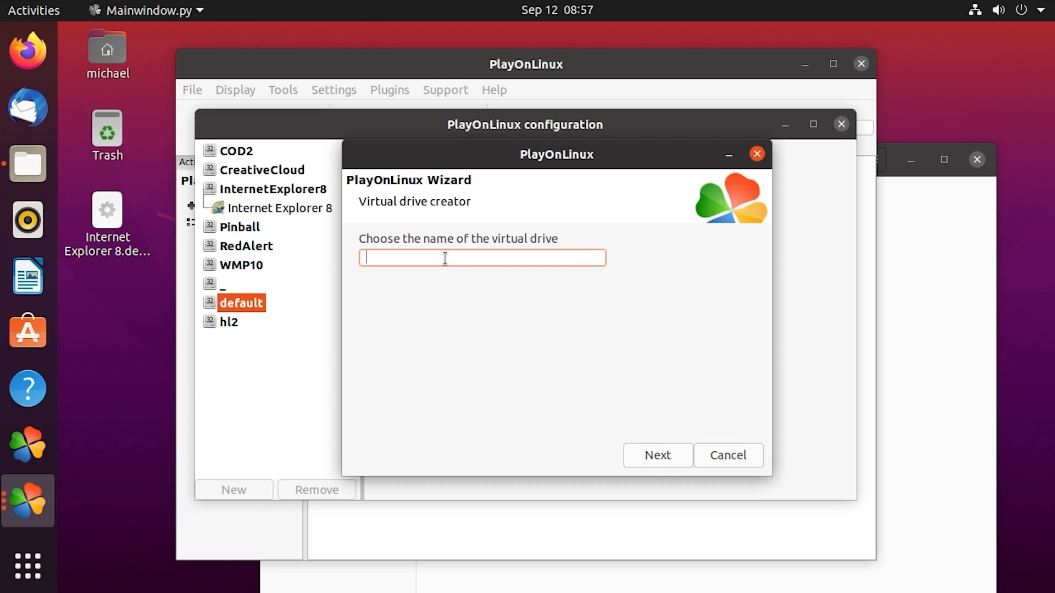
{"action": "type", "text": "SC3K"}
{"action": "left_click", "coordinate": [651, 459]}
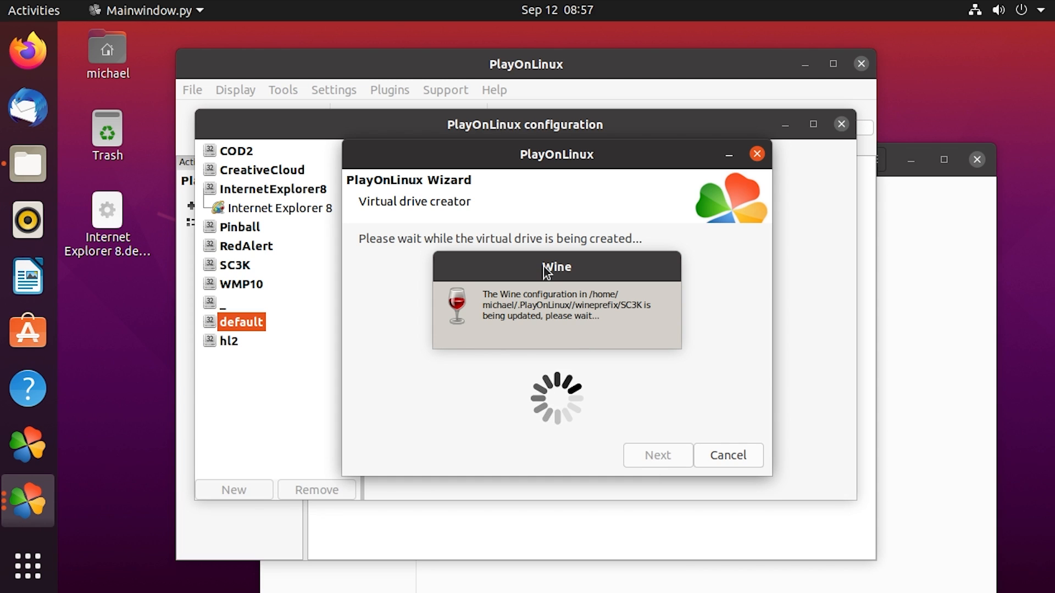
{"action": "left_click_drag", "start_coordinate": [546, 266], "coordinate": [502, 259]}
- Copy the SC3K folder from Documents in the file manager and move its window aside to check on the drive creation
{"action": "left_click", "coordinate": [914, 275]}
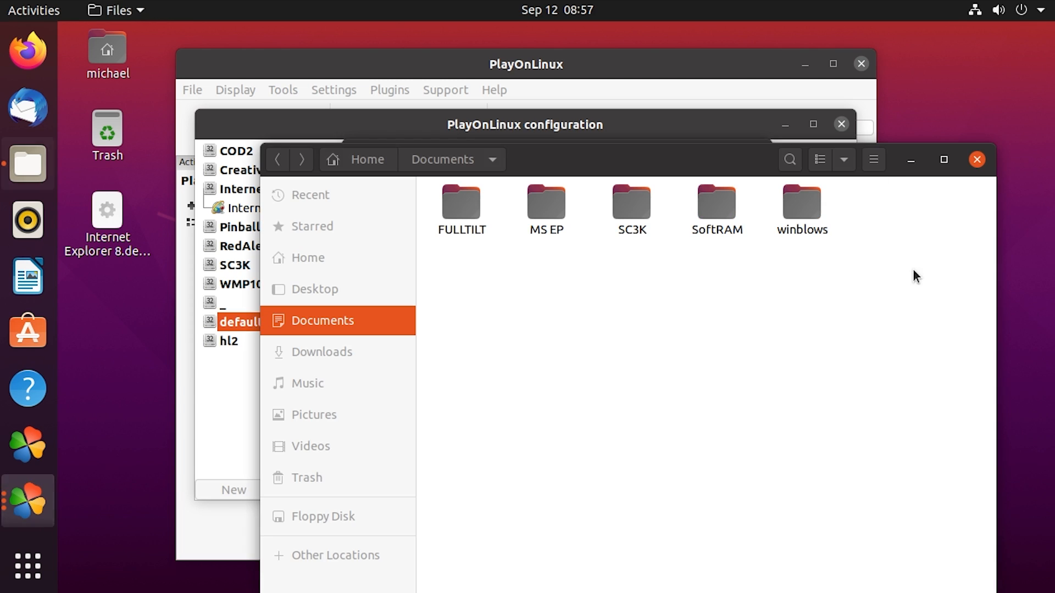
{"action": "left_click_drag", "start_coordinate": [730, 154], "coordinate": [828, 135]}
{"action": "left_click", "coordinate": [747, 172]}
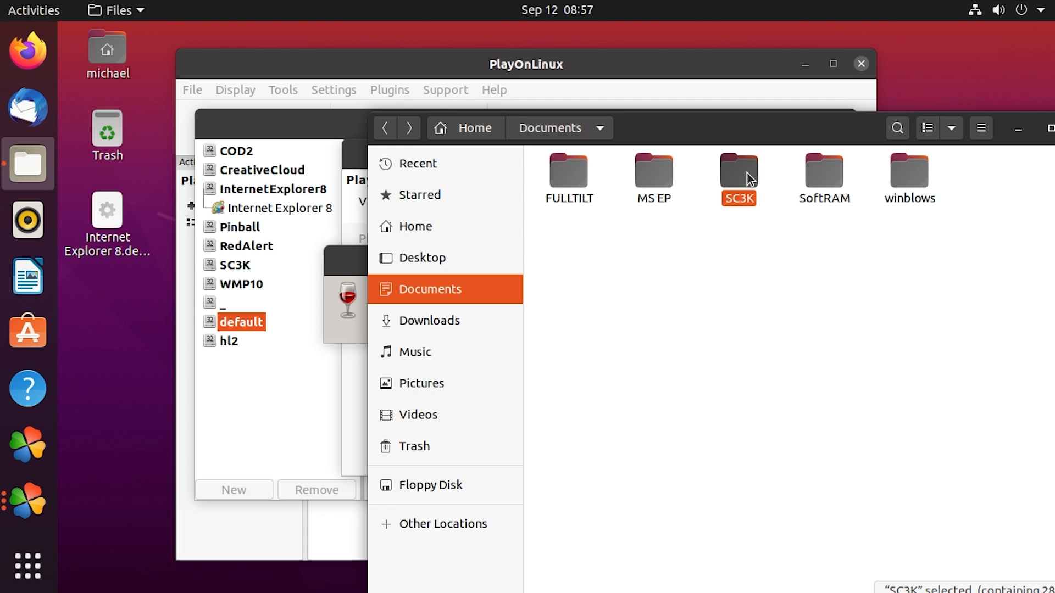
{"action": "left_click", "coordinate": [751, 250]}
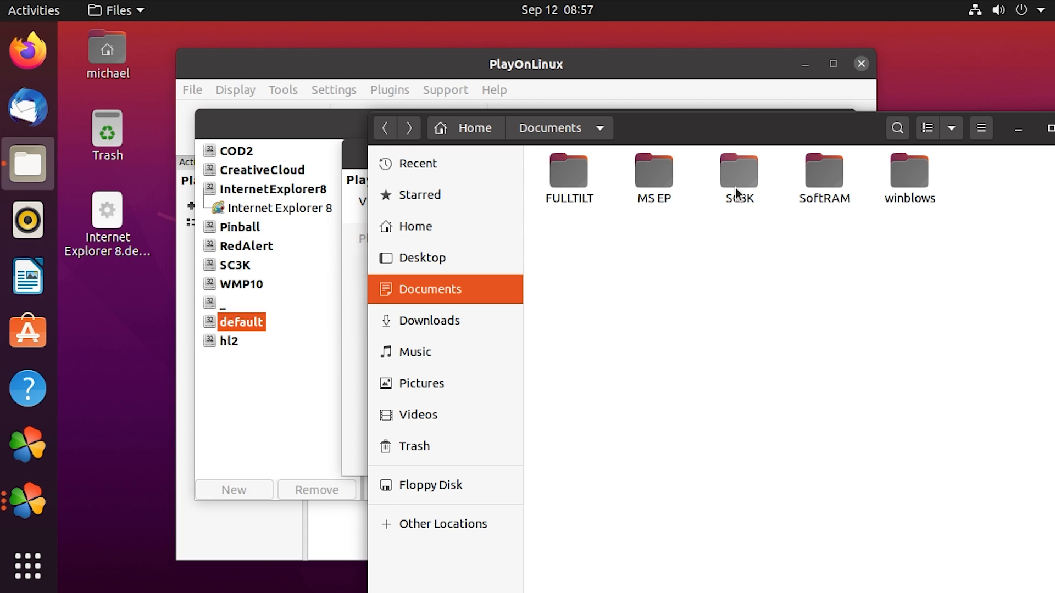
{"action": "left_click_drag", "start_coordinate": [668, 136], "coordinate": [703, 549]}
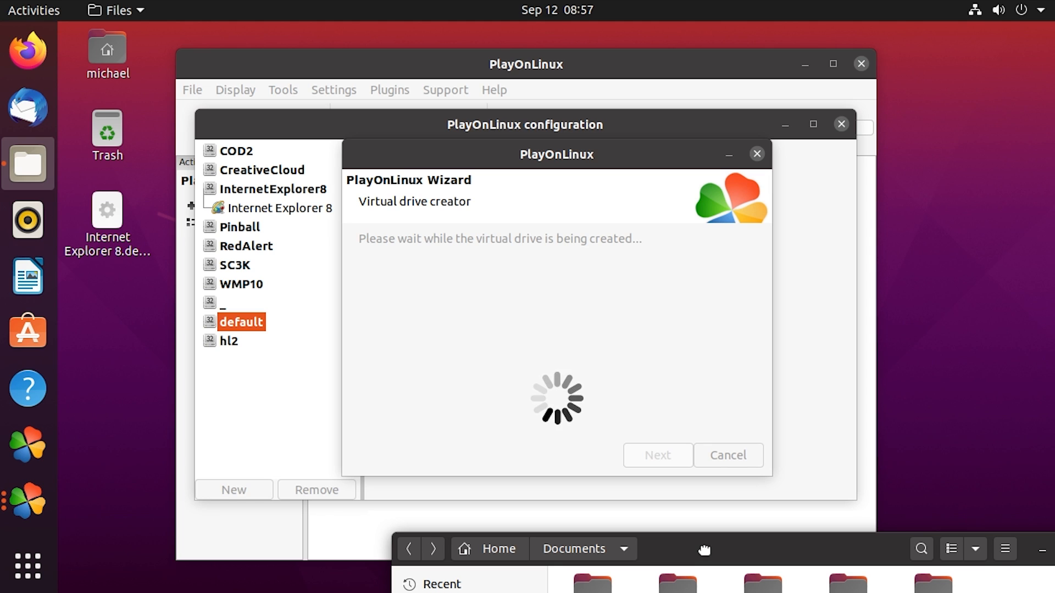
{"action": "left_click_drag", "start_coordinate": [705, 550], "coordinate": [621, 90]}
- Paste the SC3K folder into drive_c of the SC3K virtual drive and minimize the file manager
{"action": "left_click", "coordinate": [421, 92]}
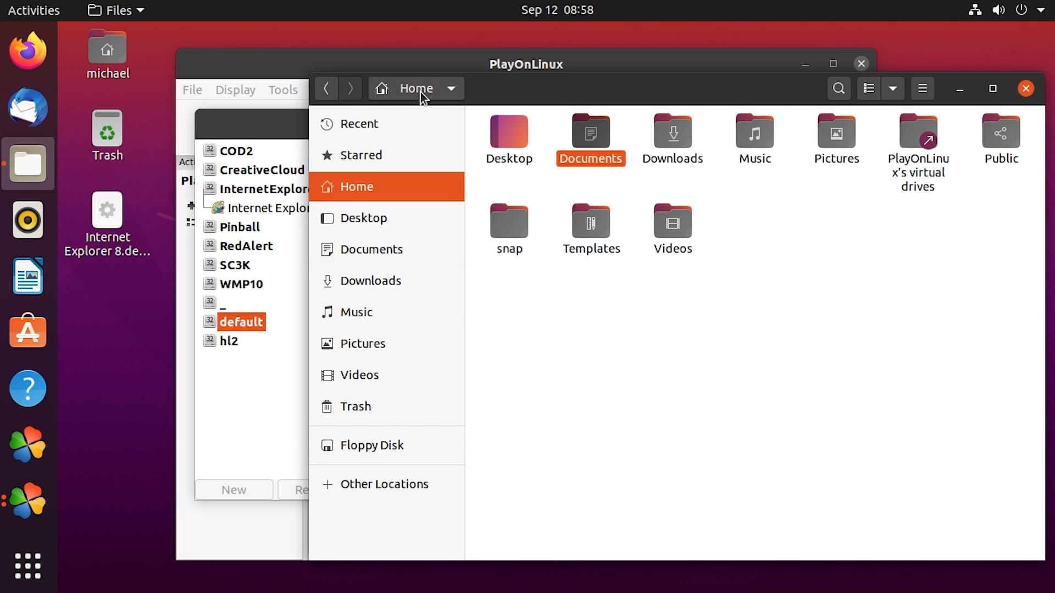
{"action": "left_click", "coordinate": [915, 144]}
{"action": "double_click", "coordinate": [915, 144]}
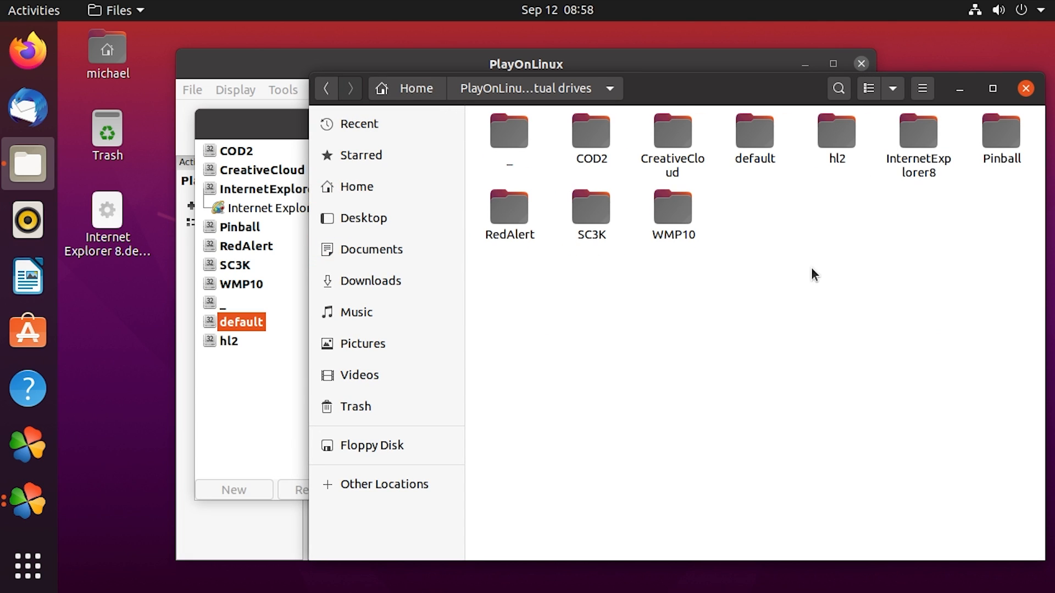
{"action": "double_click", "coordinate": [589, 211]}
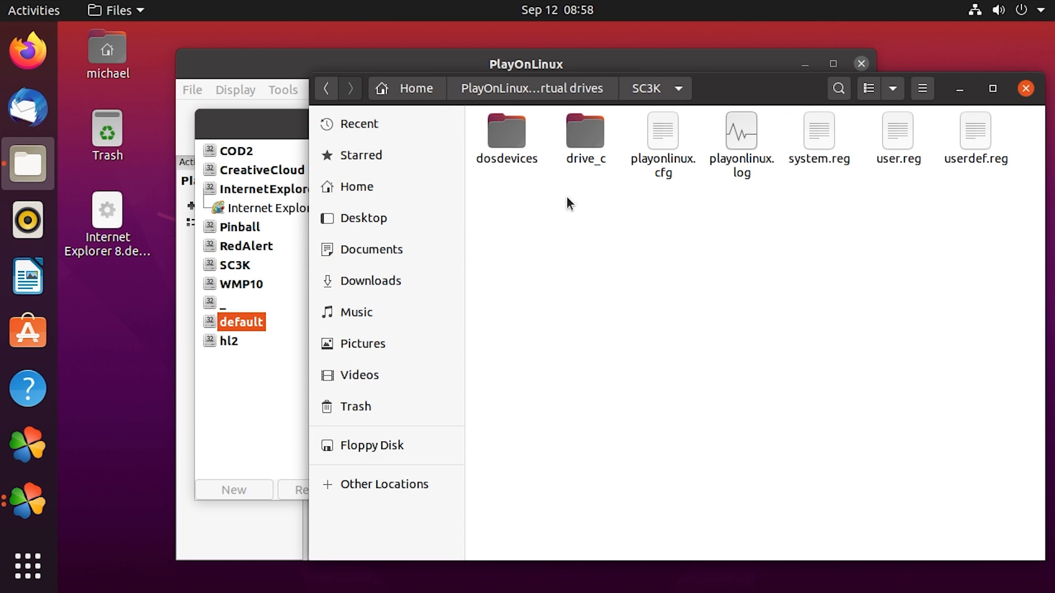
{"action": "double_click", "coordinate": [578, 130]}
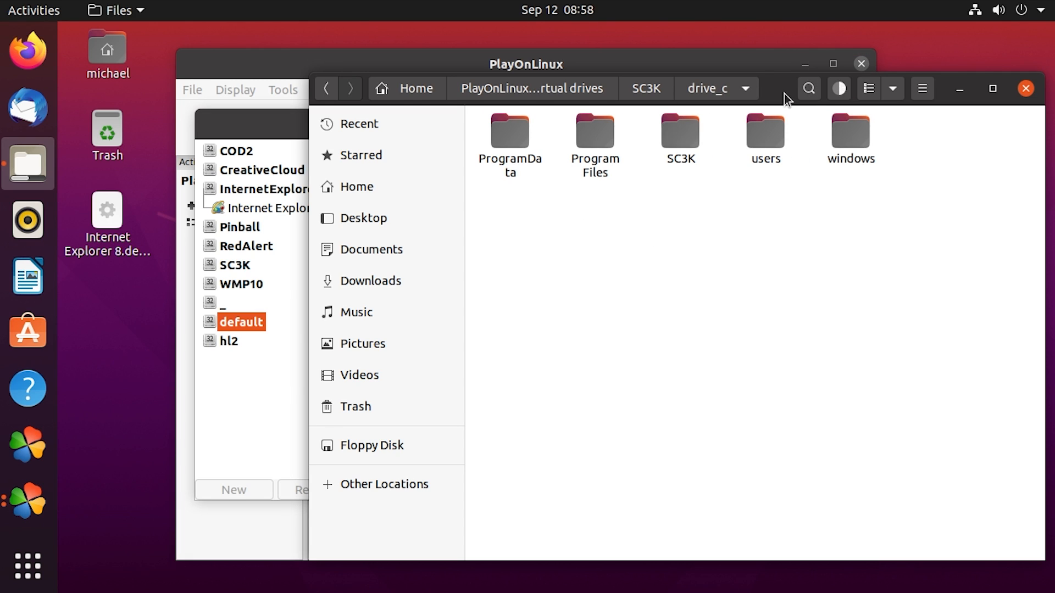
{"action": "left_click_drag", "start_coordinate": [1017, 95], "coordinate": [983, 112]}
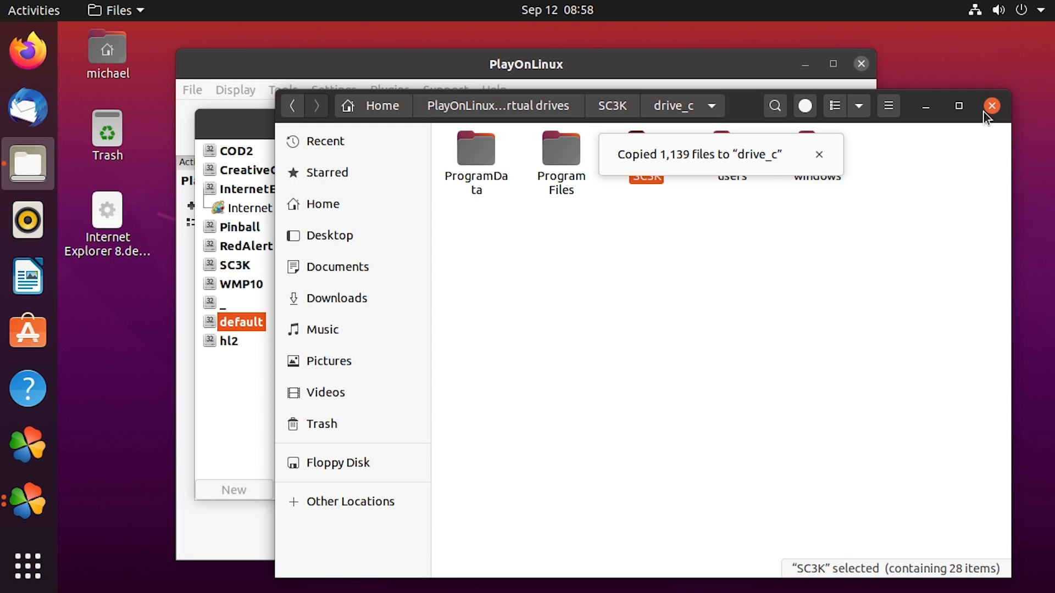
{"action": "left_click", "coordinate": [927, 107]}
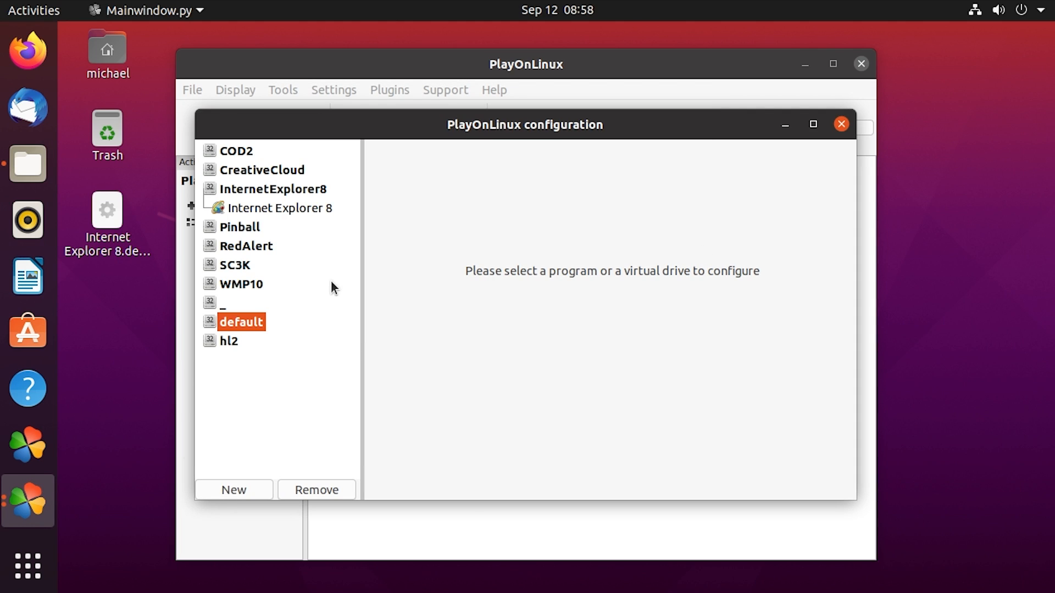
- Select the SC3K virtual drive in the PlayOnLinux configuration and open its Wine configuration
{"action": "left_click", "coordinate": [255, 265]}
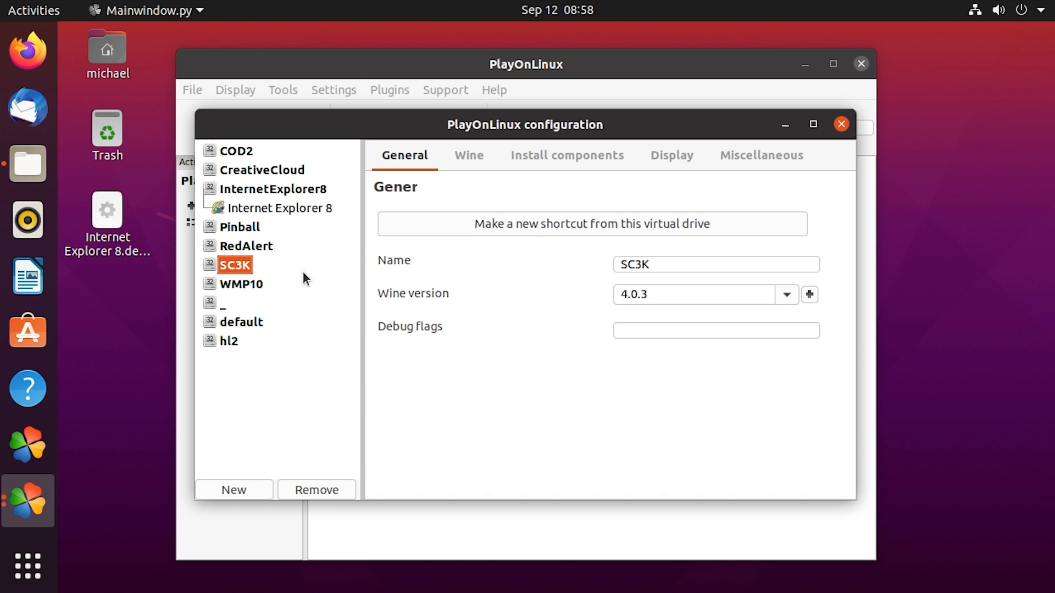
{"action": "left_click_drag", "start_coordinate": [479, 128], "coordinate": [509, 270]}
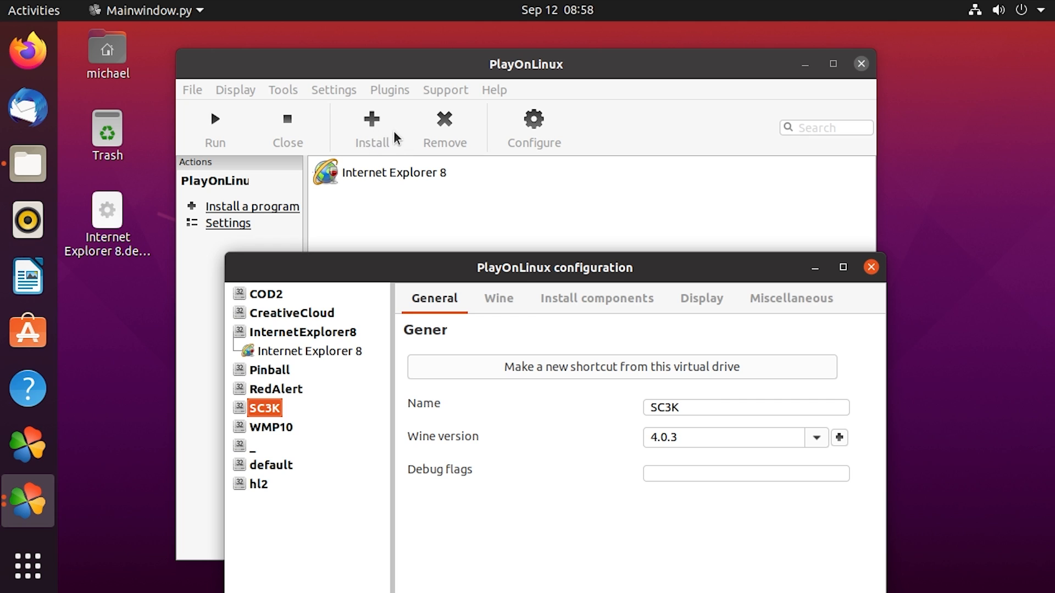
{"action": "left_click_drag", "start_coordinate": [429, 265], "coordinate": [386, 131]}
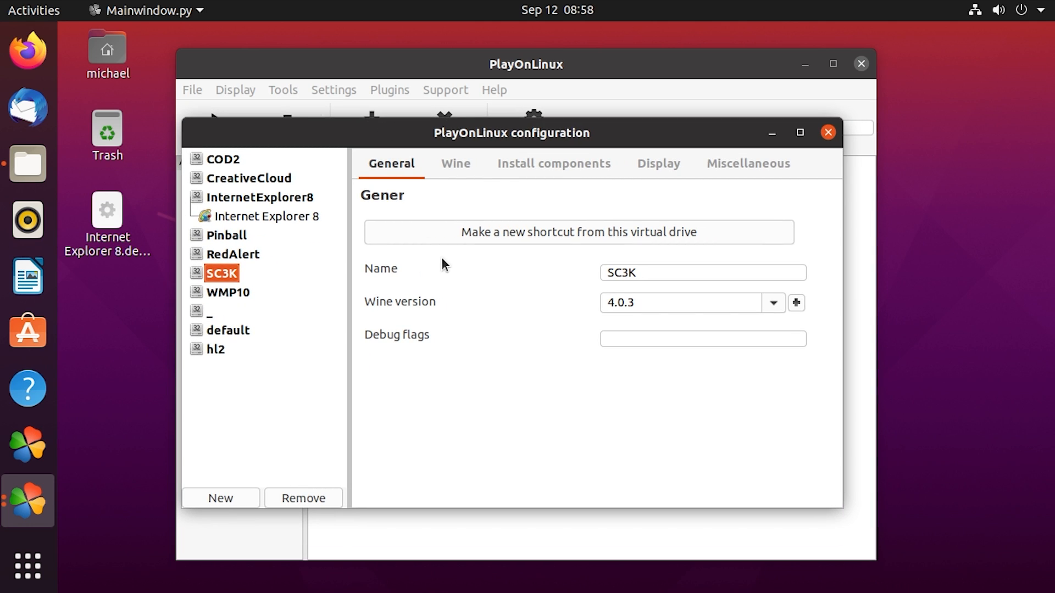
{"action": "left_click", "coordinate": [466, 170]}
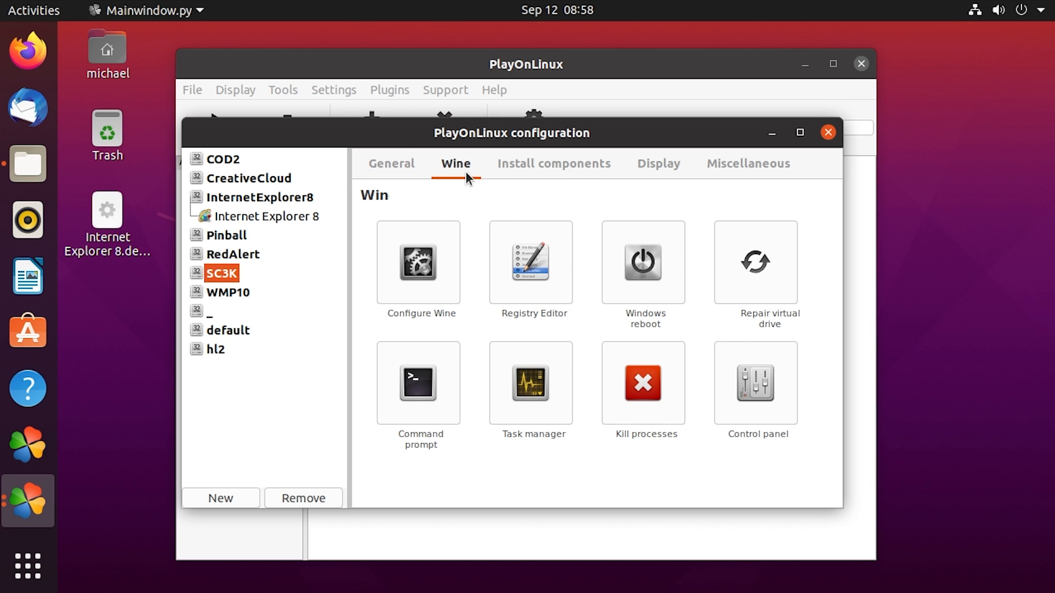
{"action": "left_click", "coordinate": [434, 260]}
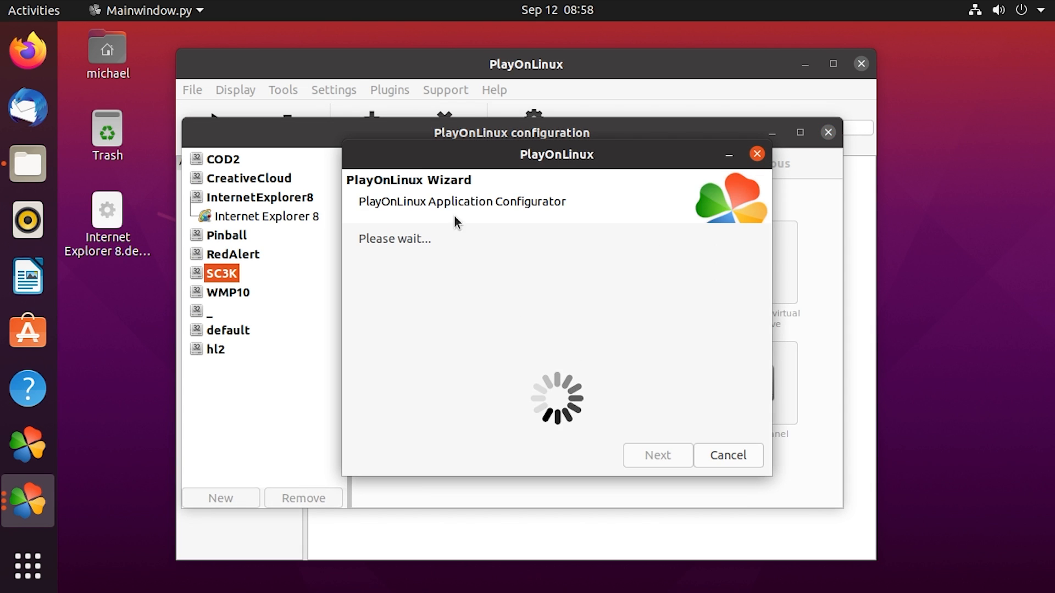
{"action": "left_click_drag", "start_coordinate": [481, 152], "coordinate": [731, 252]}
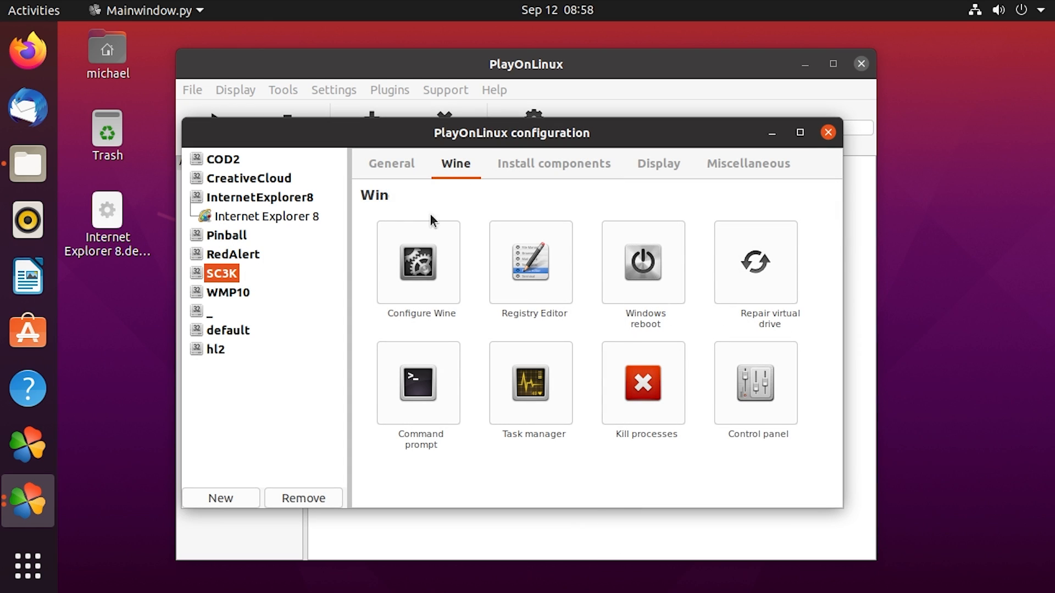
{"action": "left_click", "coordinate": [455, 265]}
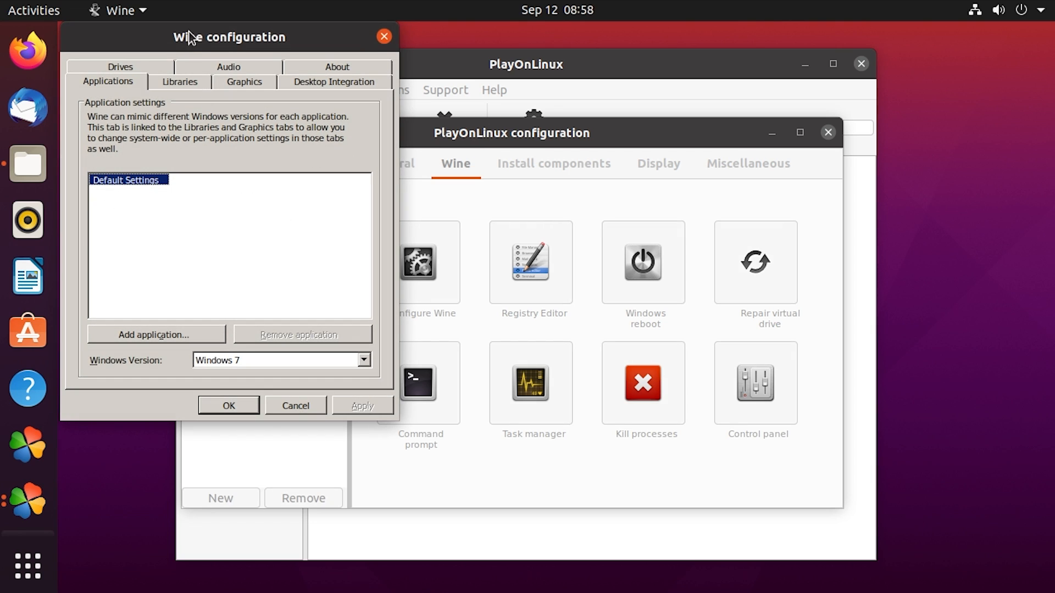
{"action": "left_click_drag", "start_coordinate": [195, 43], "coordinate": [448, 120]}
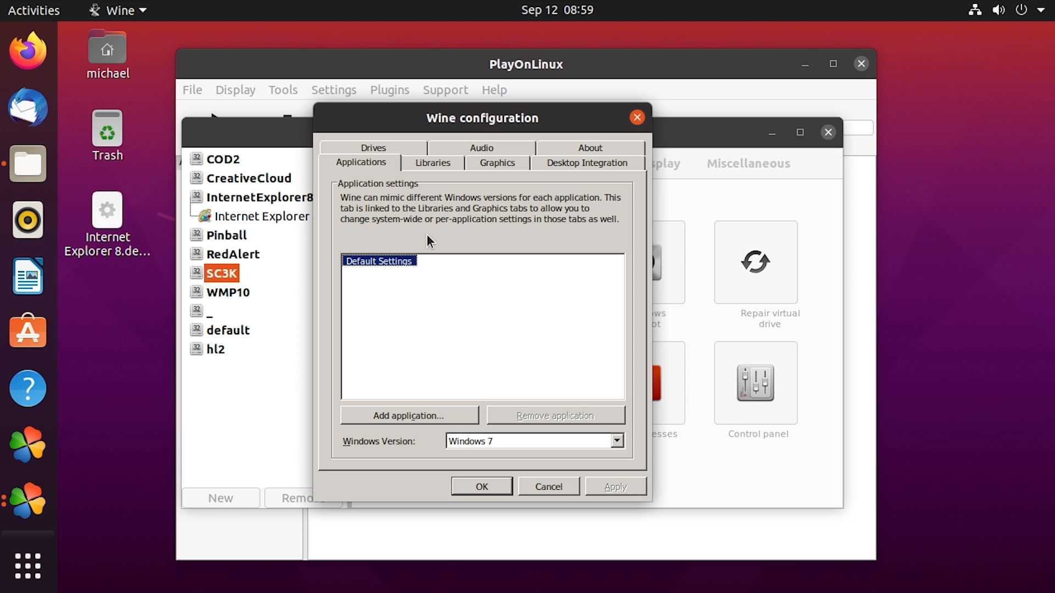
- Look through the Libraries, Graphics, Desktop Integration and About settings, and set the Windows version to Windows XP
{"action": "left_click", "coordinate": [434, 163]}
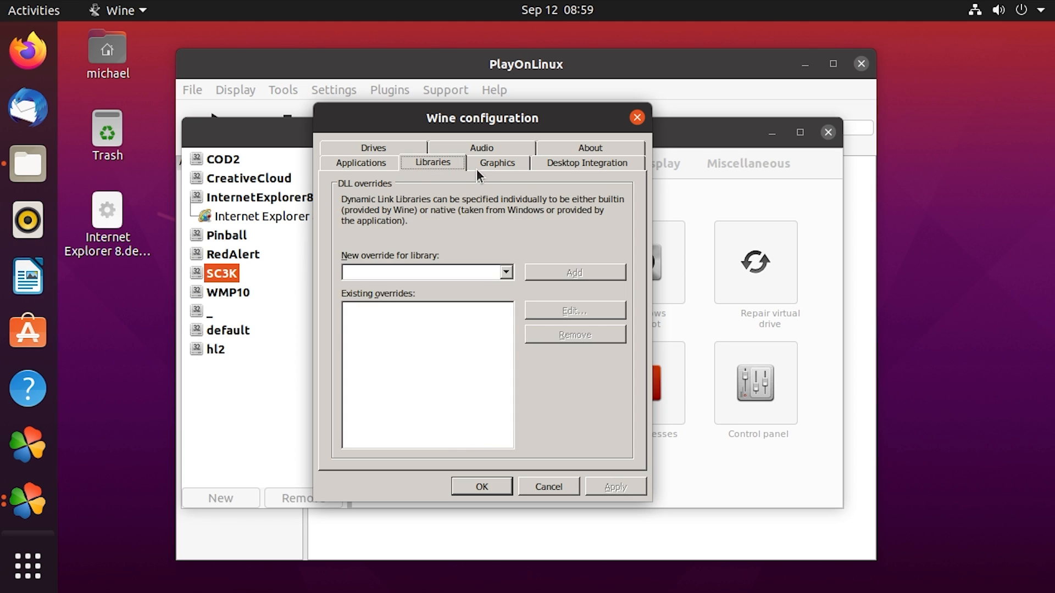
{"action": "left_click", "coordinate": [497, 163]}
{"action": "left_click", "coordinate": [589, 163]}
{"action": "left_click", "coordinate": [567, 149]}
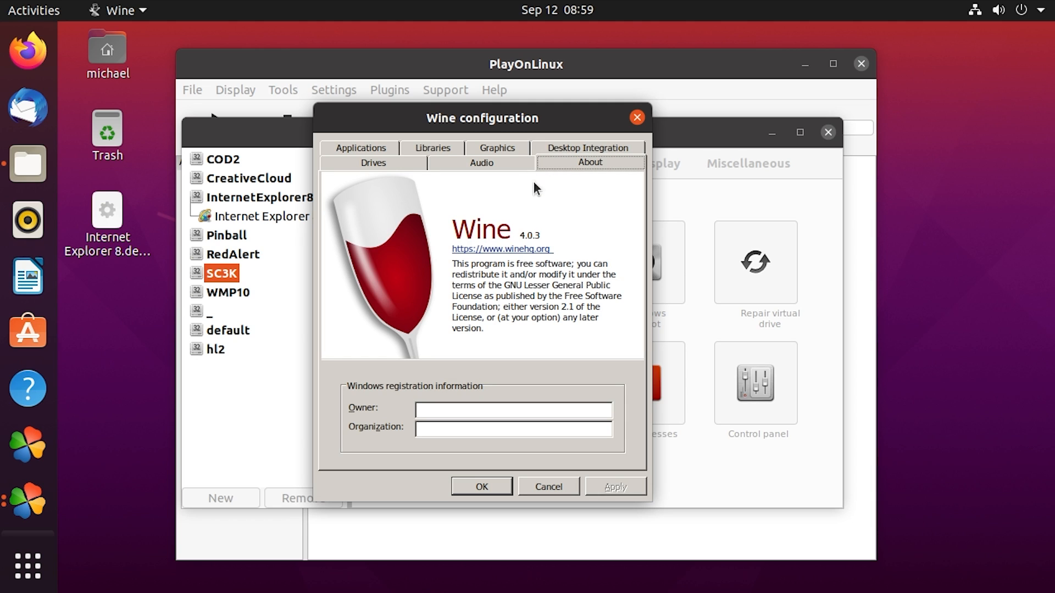
{"action": "left_click", "coordinate": [363, 150]}
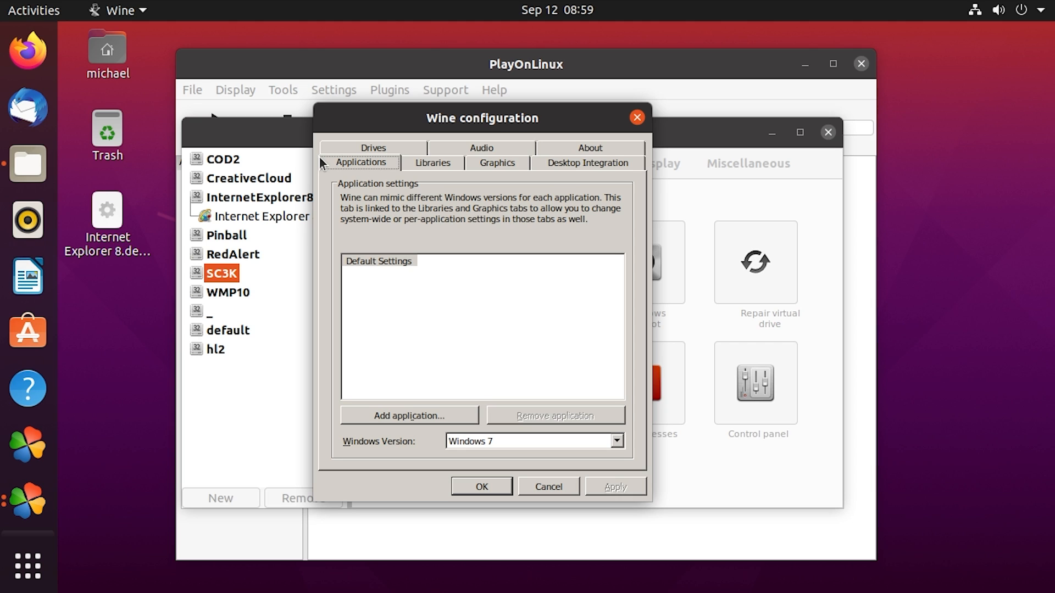
{"action": "left_click", "coordinate": [618, 442]}
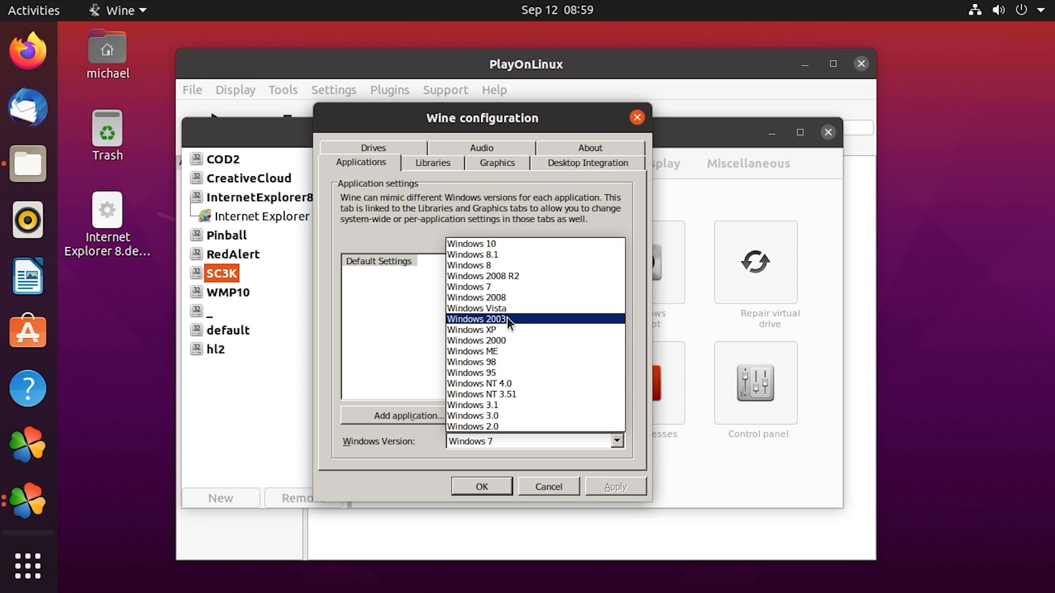
{"action": "left_click", "coordinate": [486, 330]}
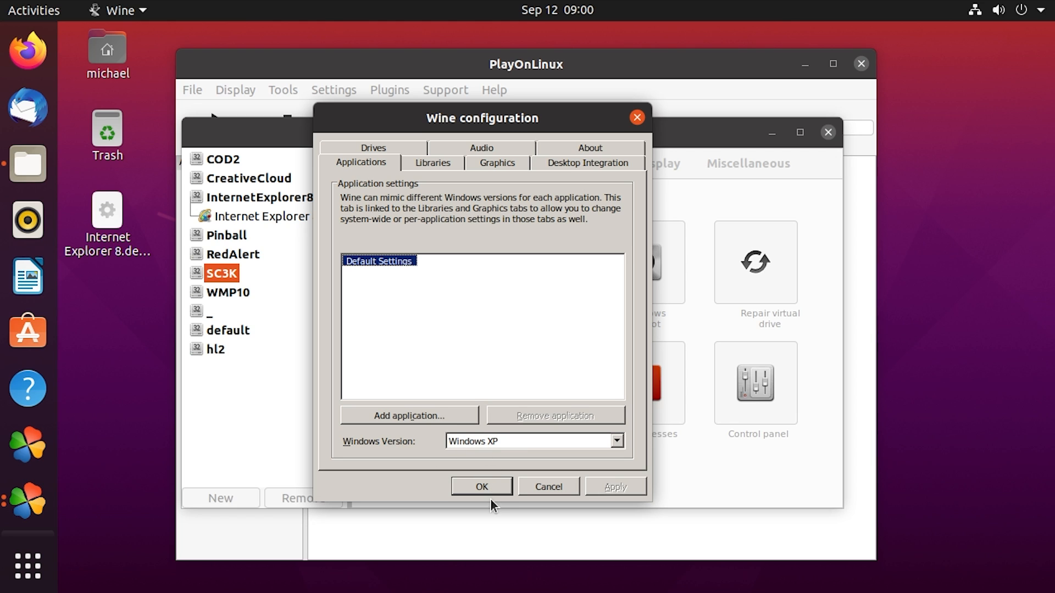
{"action": "left_click", "coordinate": [480, 486]}
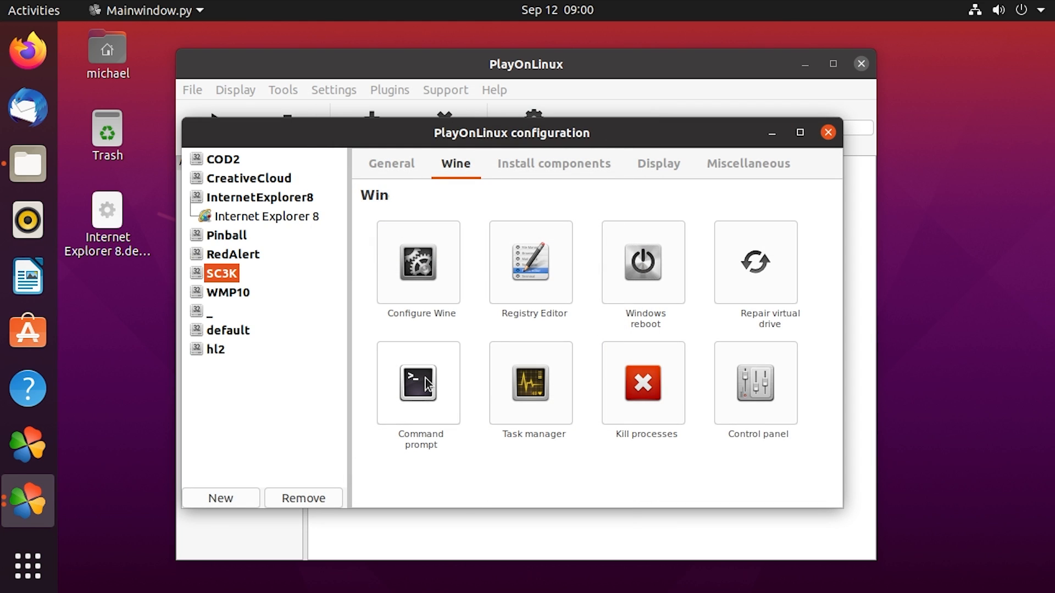
- Make a shortcut named SC3 for SC3.EXE from the SC3K virtual drive and finish without making another shortcut
{"action": "left_click", "coordinate": [398, 174]}
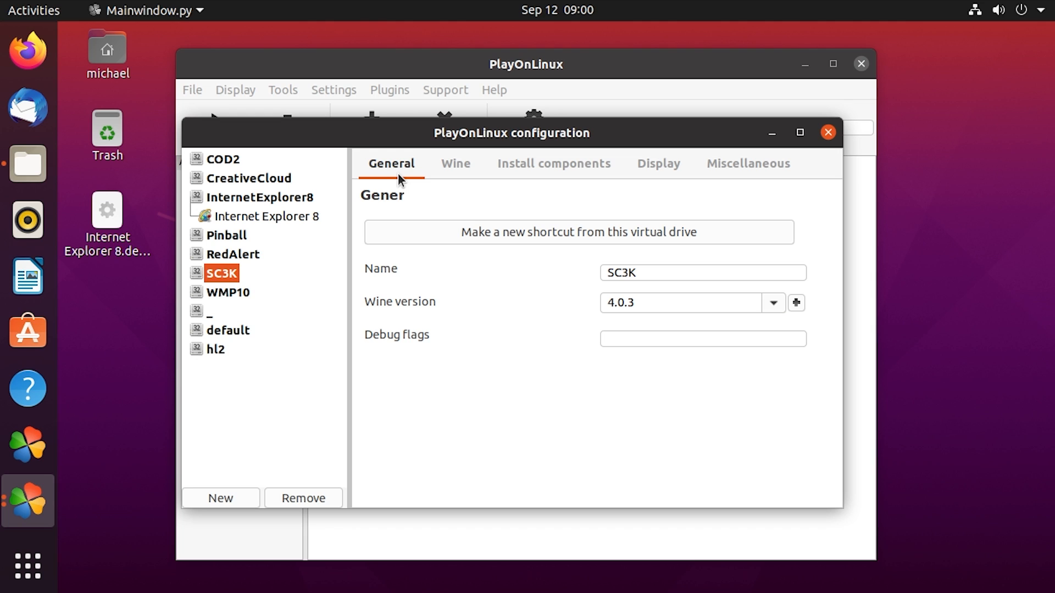
{"action": "left_click", "coordinate": [538, 232]}
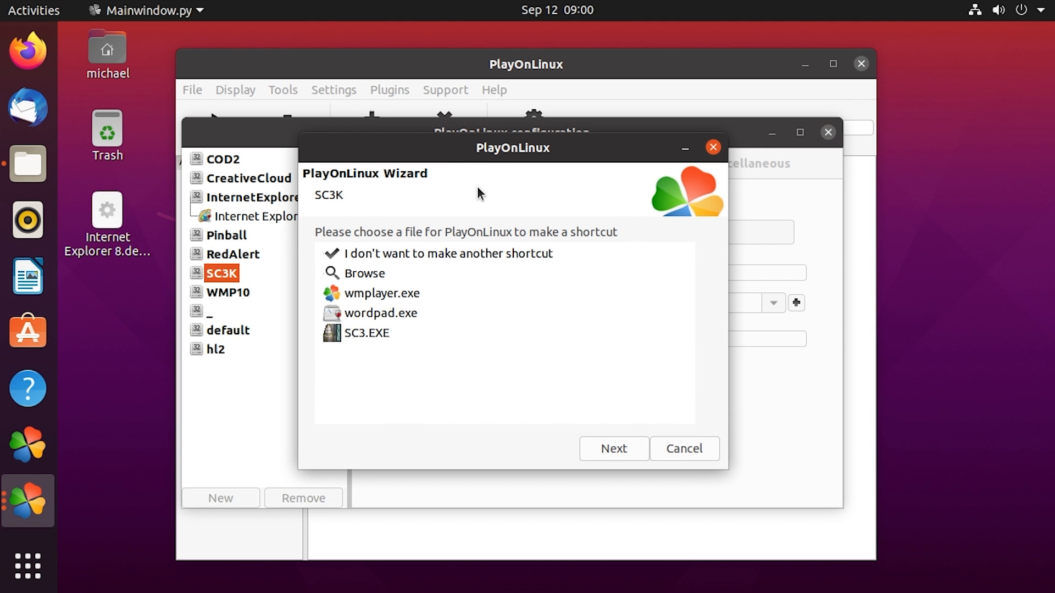
{"action": "left_click", "coordinate": [423, 338]}
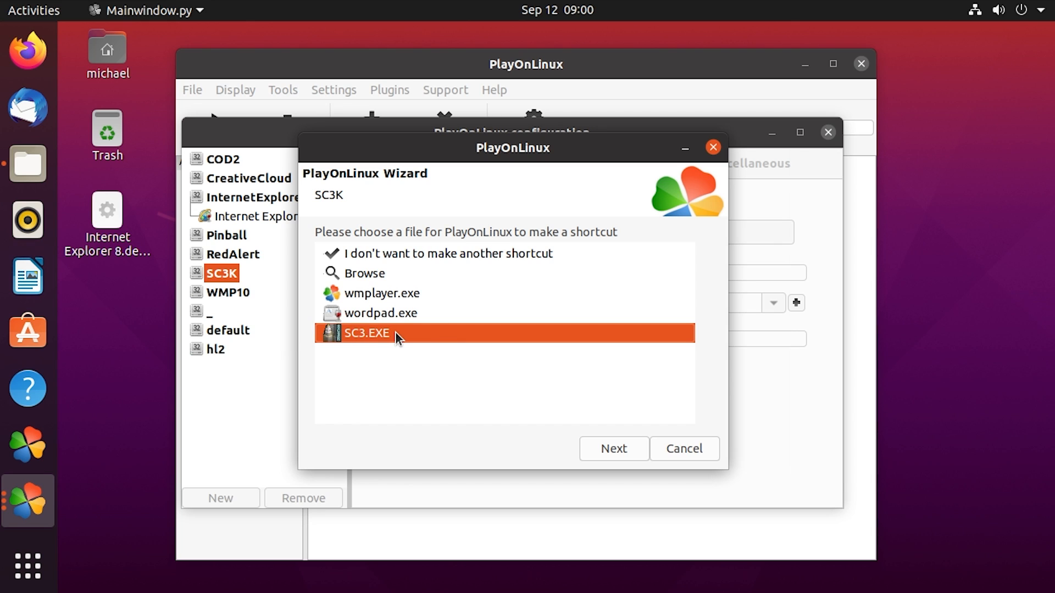
{"action": "left_click", "coordinate": [600, 451]}
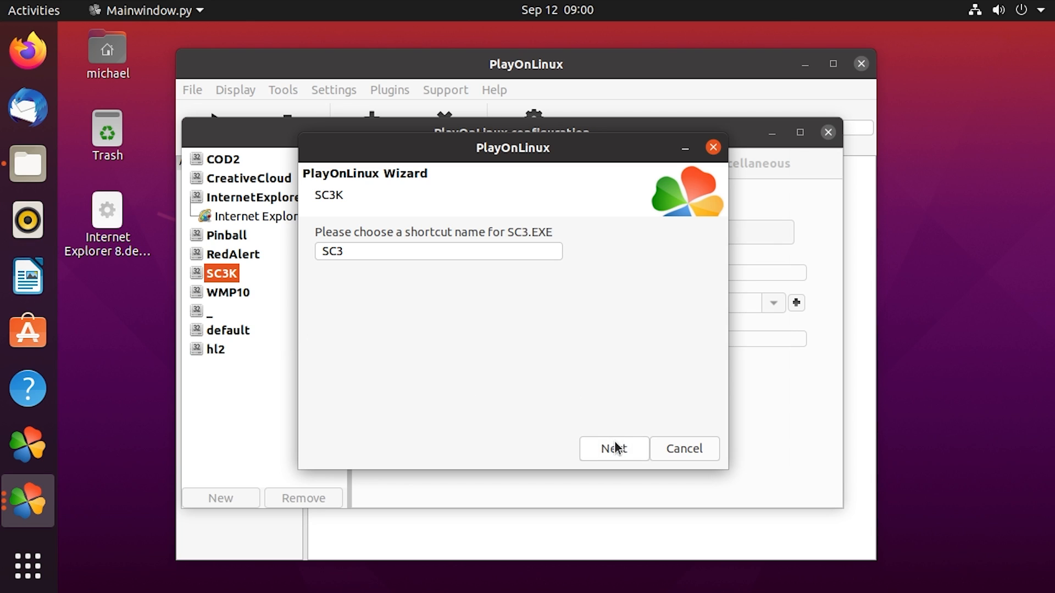
{"action": "left_click", "coordinate": [614, 448]}
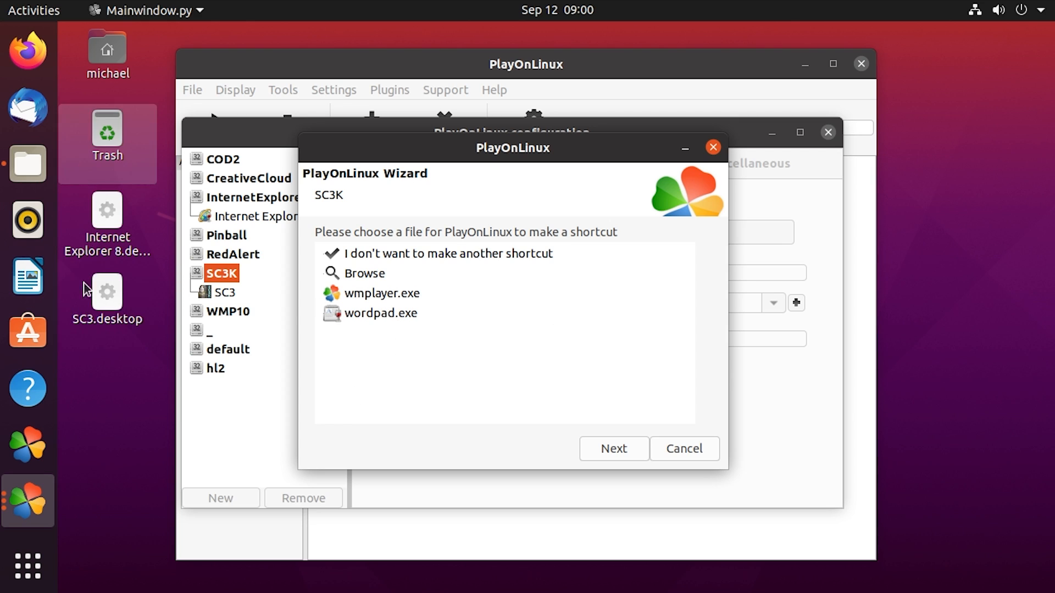
{"action": "left_click", "coordinate": [413, 256]}
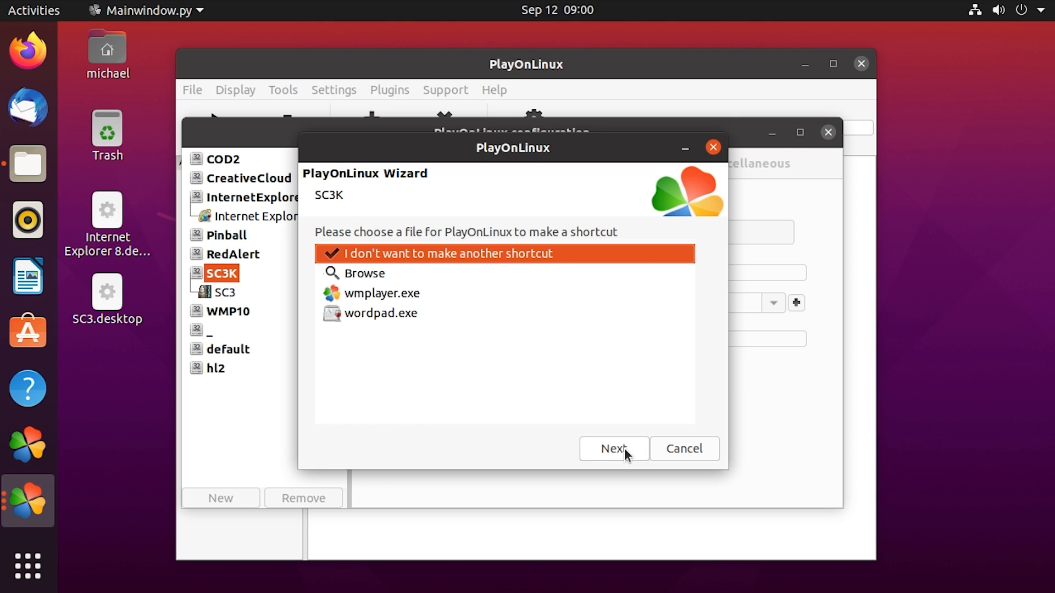
{"action": "left_click", "coordinate": [623, 450]}
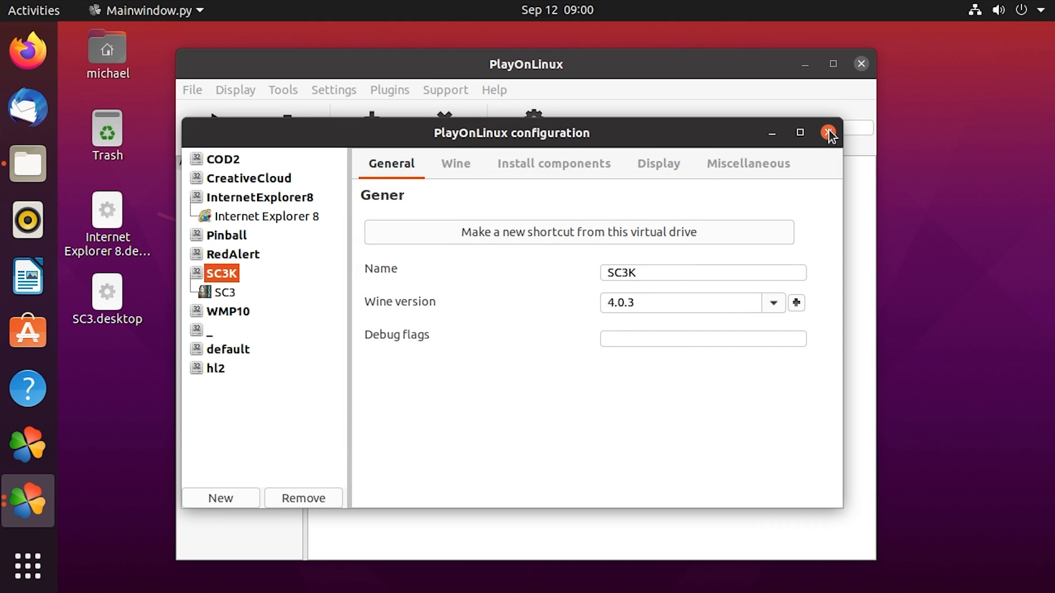
- Get the PlayOnLinux configuration window out of the way and run SC3 from the program list
{"action": "left_click", "coordinate": [771, 133]}
{"action": "left_click", "coordinate": [353, 198]}
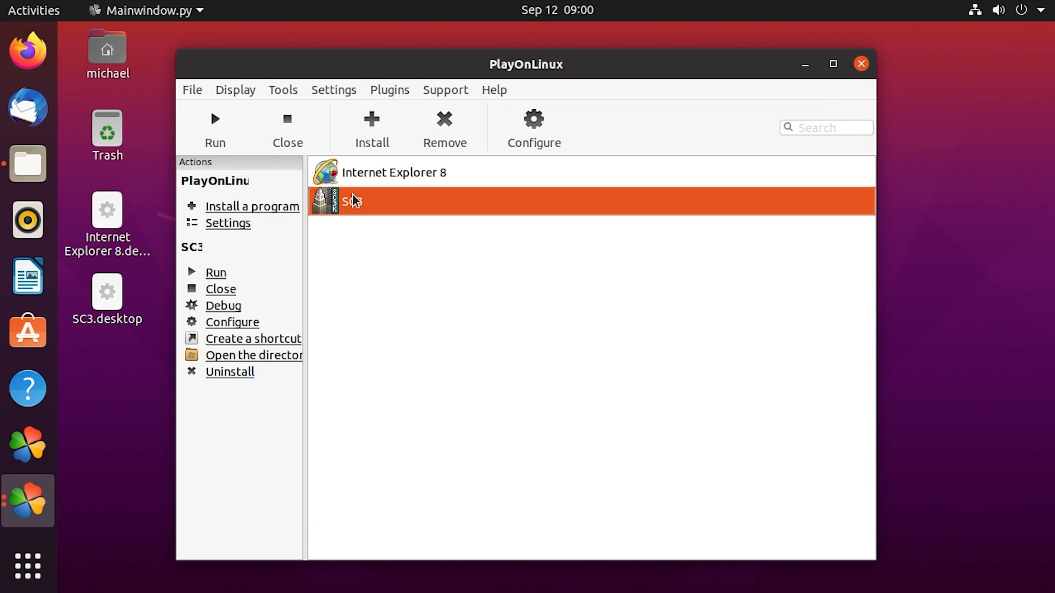
{"action": "left_click", "coordinate": [225, 119]}
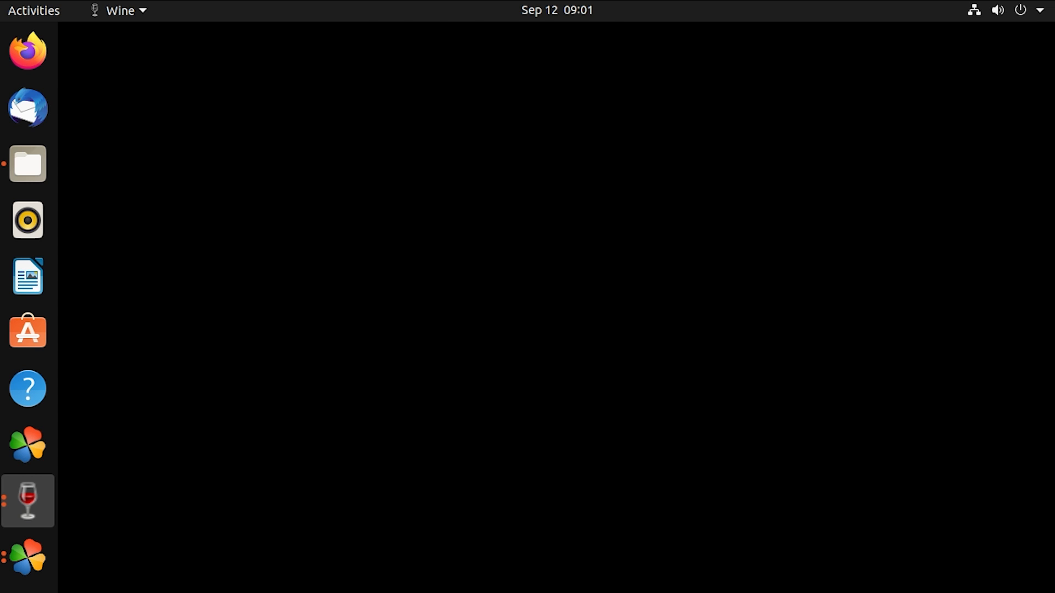
- Try to bring the Exception Encountered window in front of the black game screen using the list of open Wine windows
{"action": "left_click", "coordinate": [34, 503]}
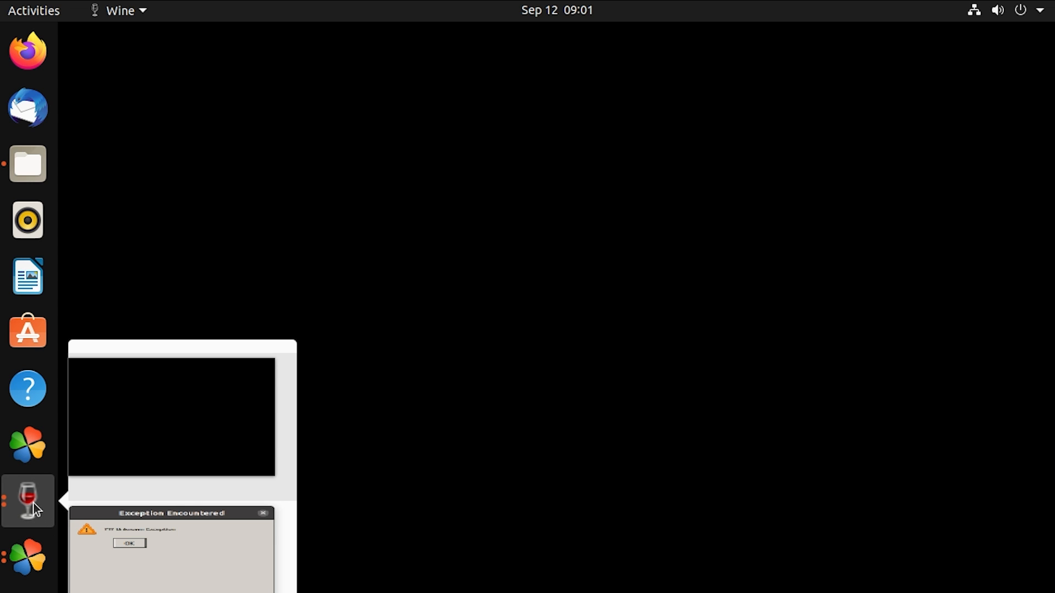
{"action": "left_click", "coordinate": [142, 542]}
{"action": "left_click", "coordinate": [13, 498]}
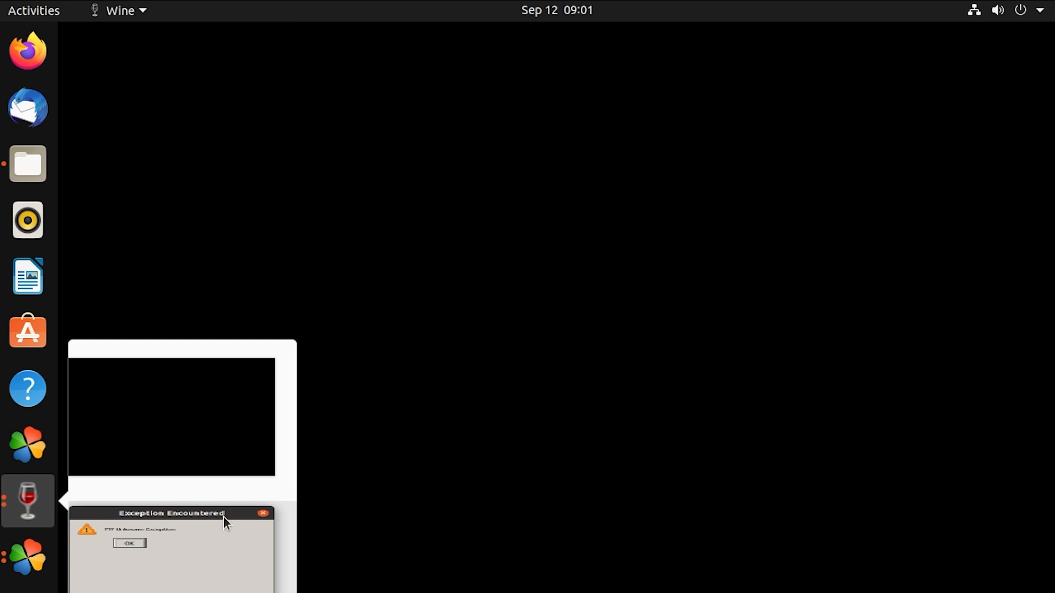
{"action": "left_click", "coordinate": [139, 400]}
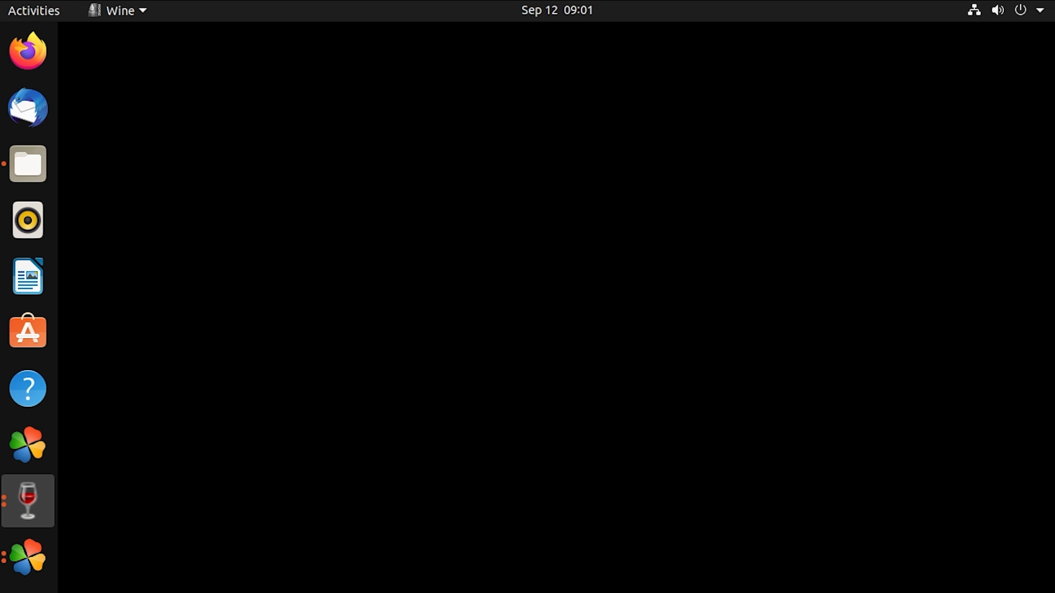
{"action": "right_click", "coordinate": [27, 501]}
{"action": "left_click", "coordinate": [471, 323]}
{"action": "right_click", "coordinate": [22, 509]}
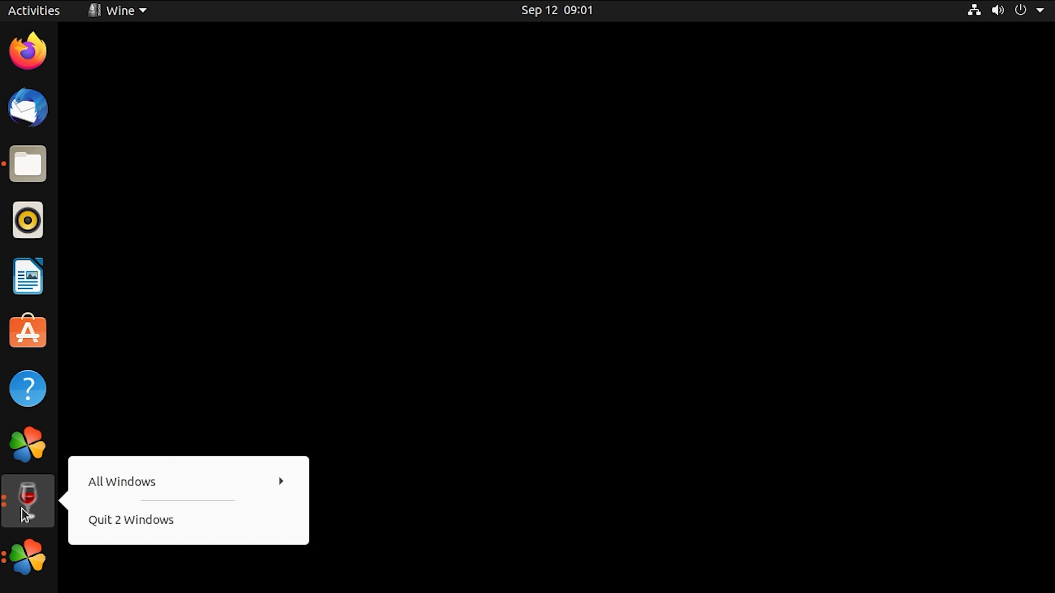
{"action": "left_click", "coordinate": [126, 481]}
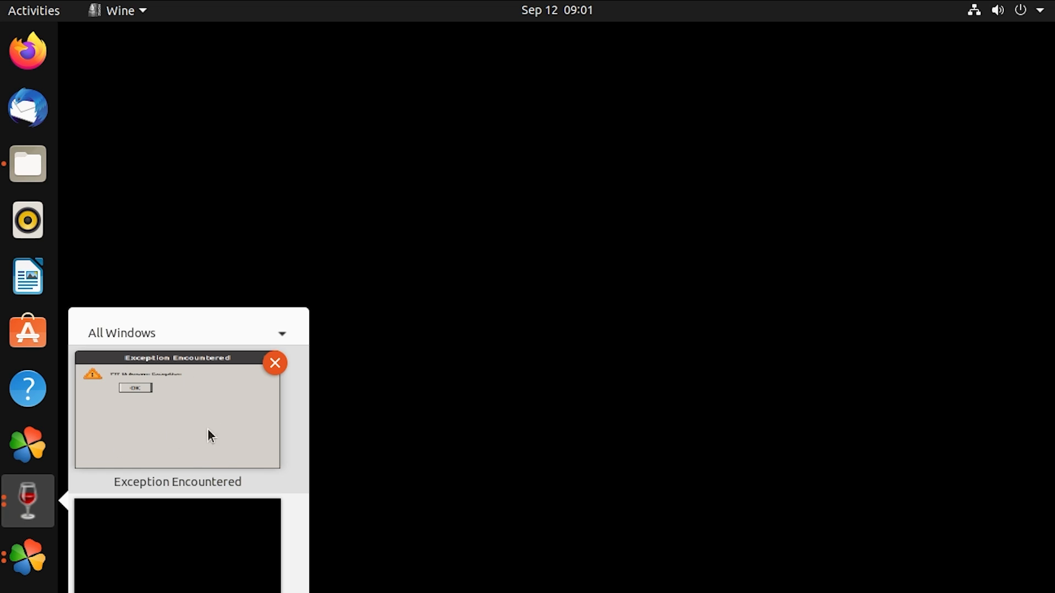
{"action": "left_click", "coordinate": [169, 390]}
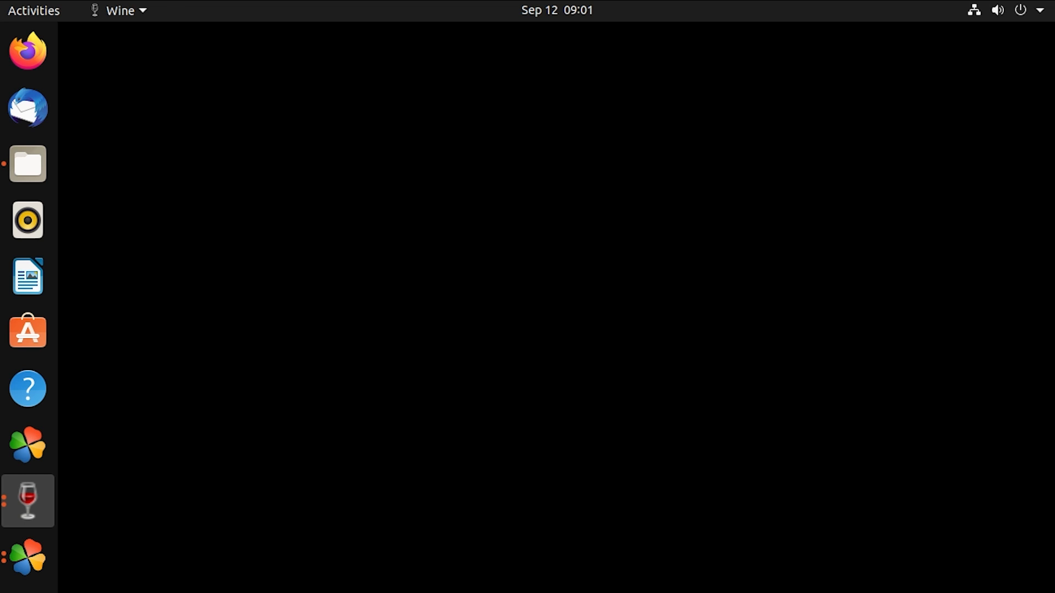
- Try to switch from the black game screen to one of the other open windows by cycling through them
{"action": "key", "text": "alt+Tab"}
{"action": "key", "text": "alt+Tab"}
{"action": "key", "text": "alt+Tab"}
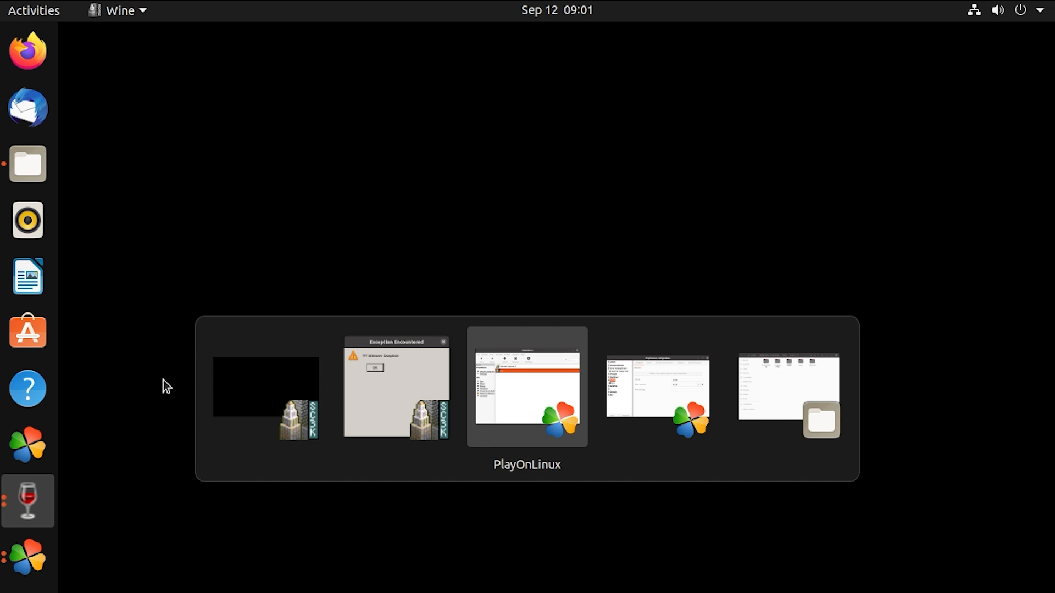
{"action": "key", "text": "alt+Tab"}
{"action": "key", "text": "alt+Tab"}
{"action": "key", "text": "alt+Tab"}
{"action": "key", "text": "alt+Tab"}
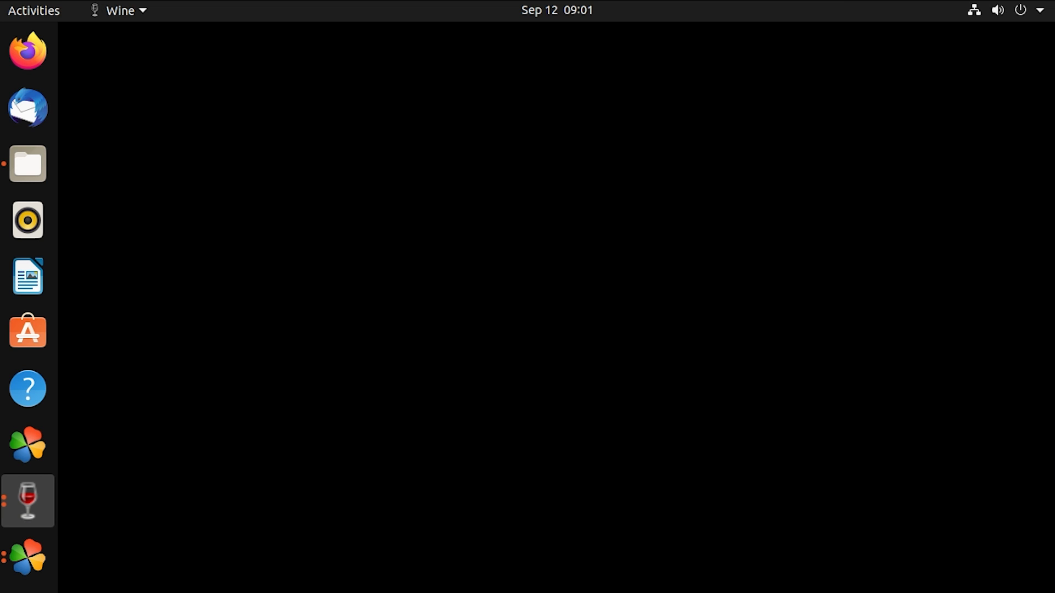
{"action": "key", "text": "alt+Tab"}
{"action": "key", "text": "alt+Tab"}
{"action": "key", "text": "alt+Tab"}
{"action": "key", "text": "alt+Tab"}
{"action": "key", "text": "alt+Tab"}
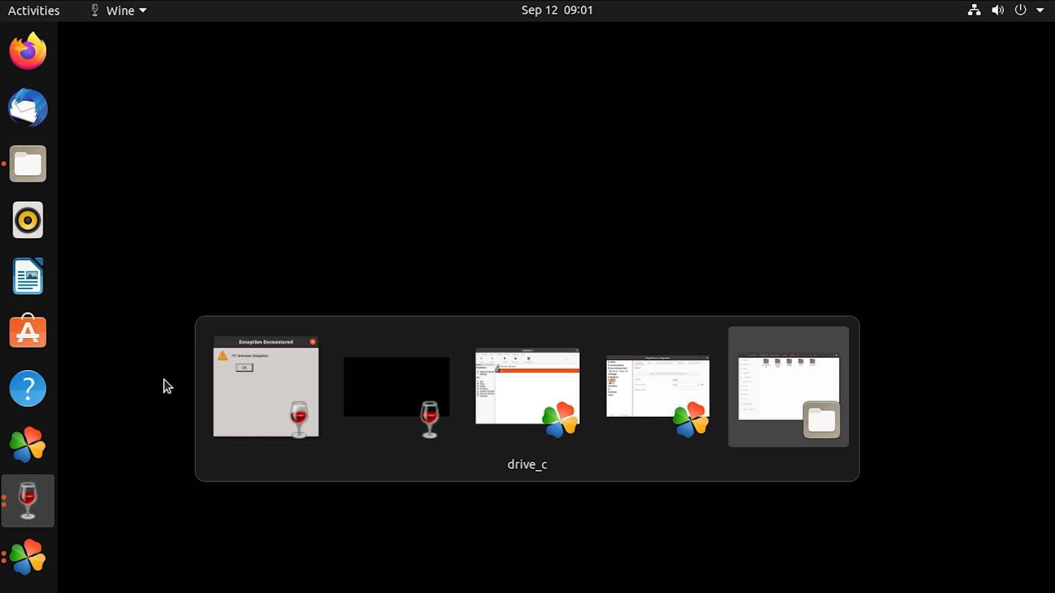
- Quit both open Wine windows to end the SC3 game
{"action": "right_click", "coordinate": [44, 496]}
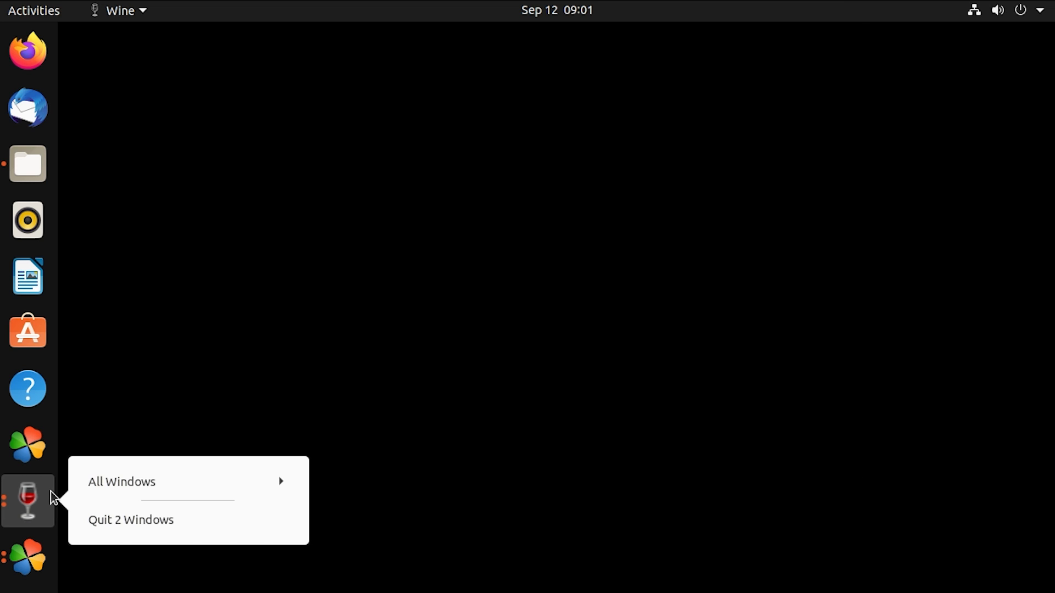
{"action": "left_click", "coordinate": [134, 519]}
- Move the PlayOnLinux error dialog aside, highlight the SC3 crash message with its Debug hint, and dismiss the dialog
{"action": "left_click_drag", "start_coordinate": [484, 255], "coordinate": [451, 241]}
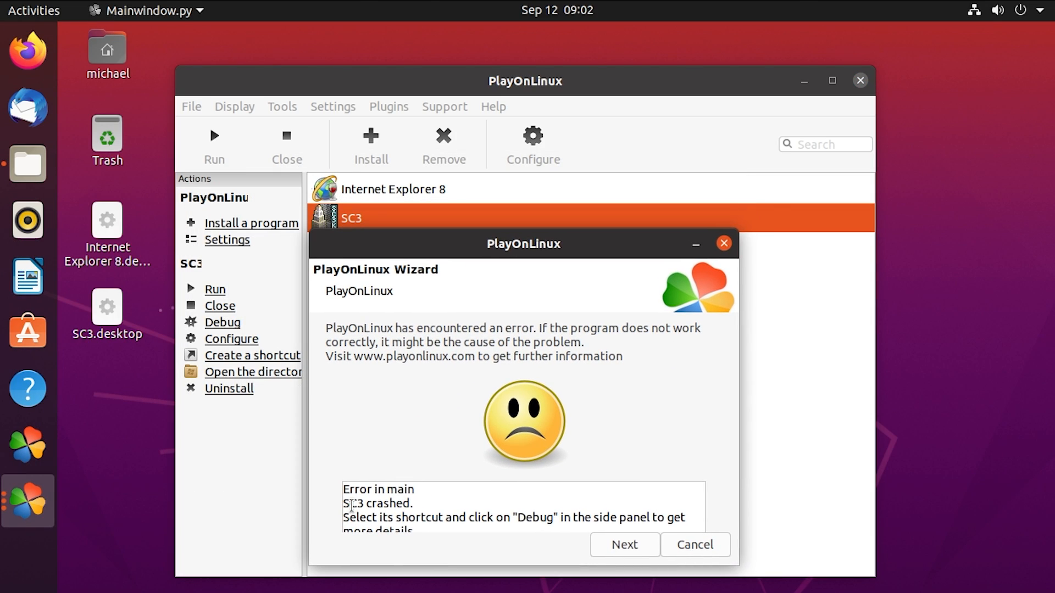
{"action": "triple_click", "coordinate": [348, 502]}
{"action": "left_click", "coordinate": [373, 517]}
{"action": "triple_click", "coordinate": [363, 517]}
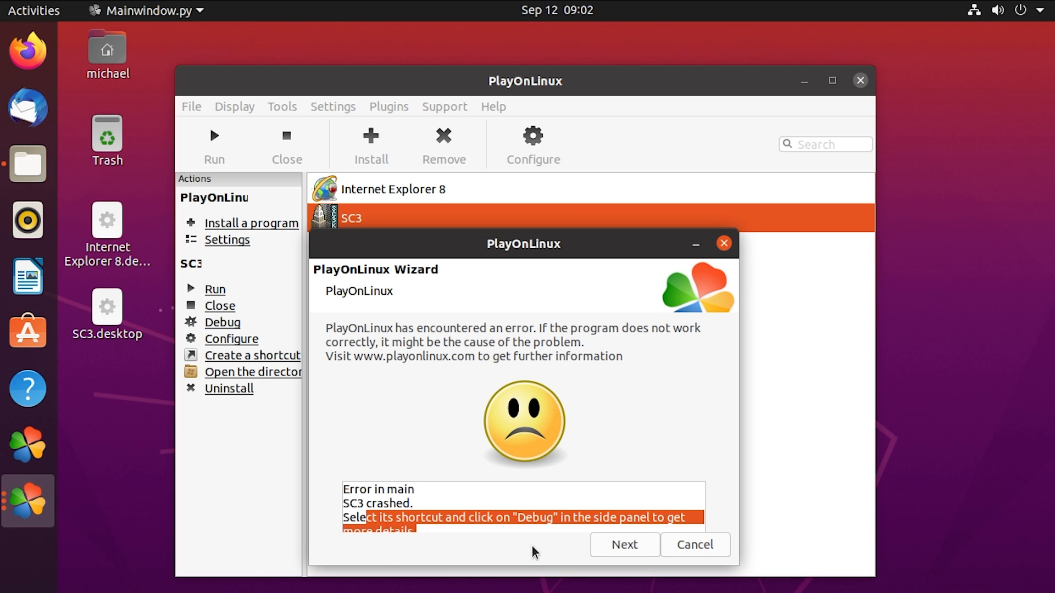
{"action": "left_click", "coordinate": [619, 546]}
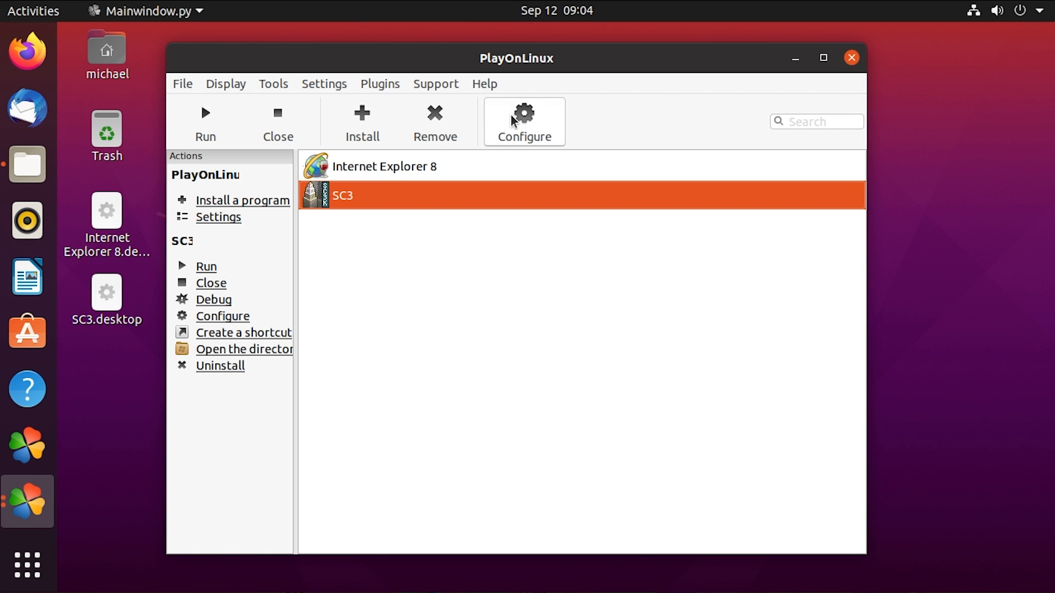
- Open the Wine configuration for SC3 and reposition its window over the PlayOnLinux configuration
{"action": "left_click", "coordinate": [30, 503]}
{"action": "left_click", "coordinate": [197, 497]}
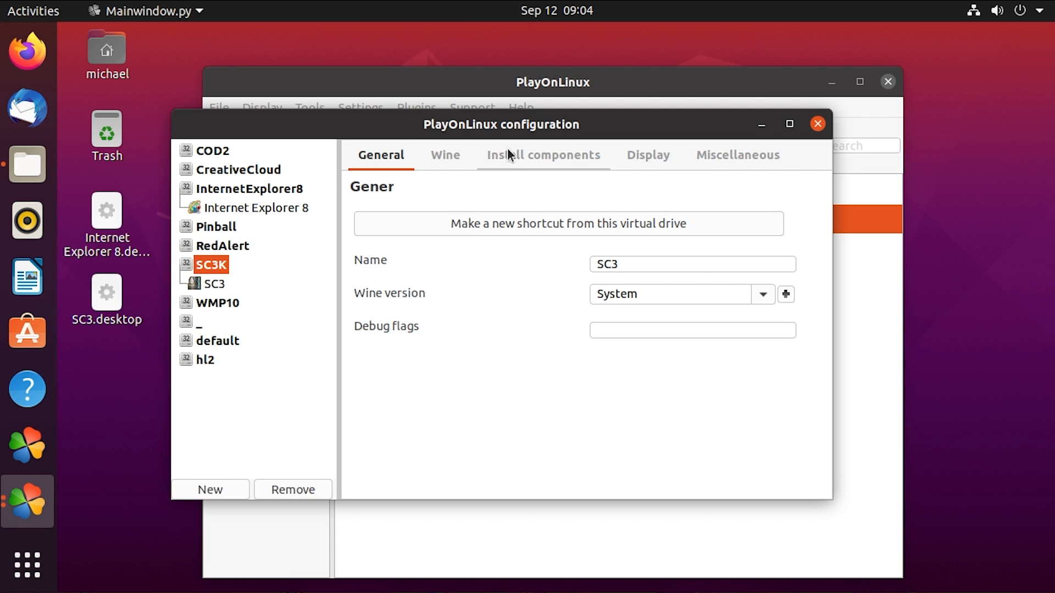
{"action": "left_click", "coordinate": [450, 166]}
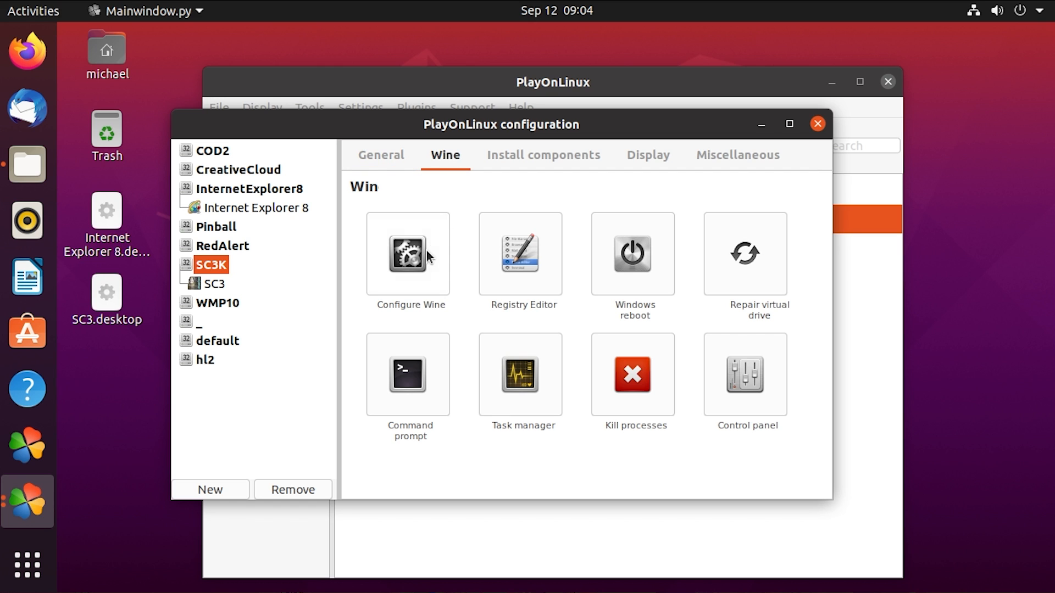
{"action": "left_click", "coordinate": [427, 250]}
{"action": "left_click_drag", "start_coordinate": [551, 153], "coordinate": [934, 312]}
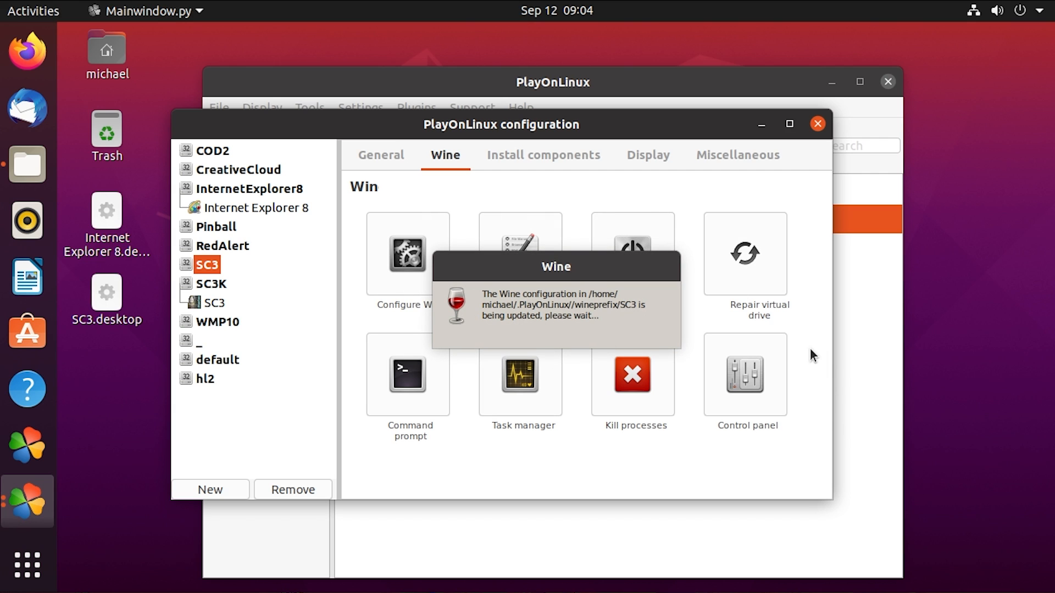
{"action": "left_click_drag", "start_coordinate": [578, 275], "coordinate": [295, 303]}
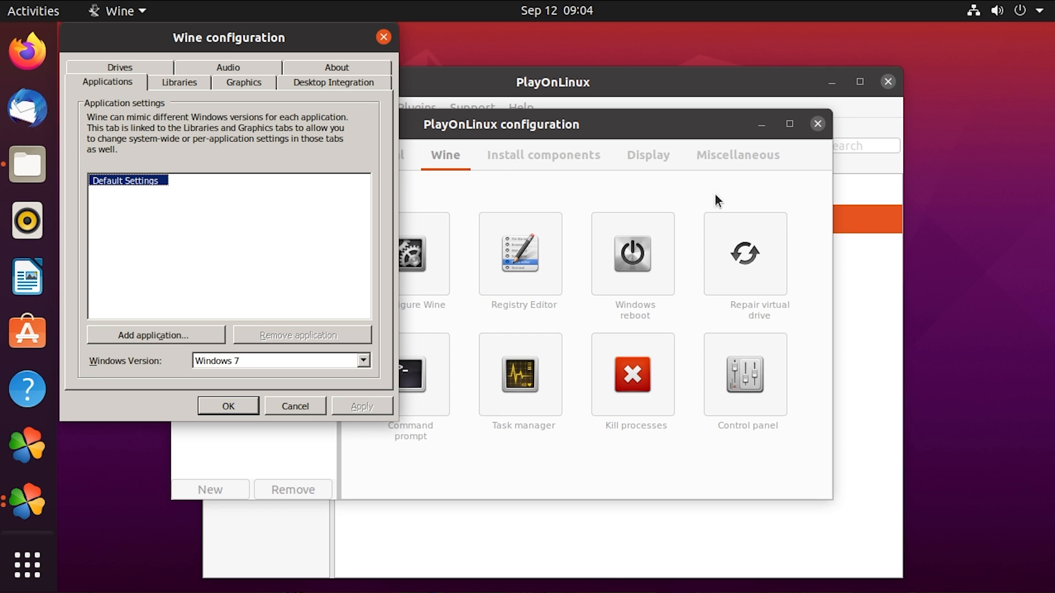
{"action": "left_click_drag", "start_coordinate": [235, 53], "coordinate": [806, 168]}
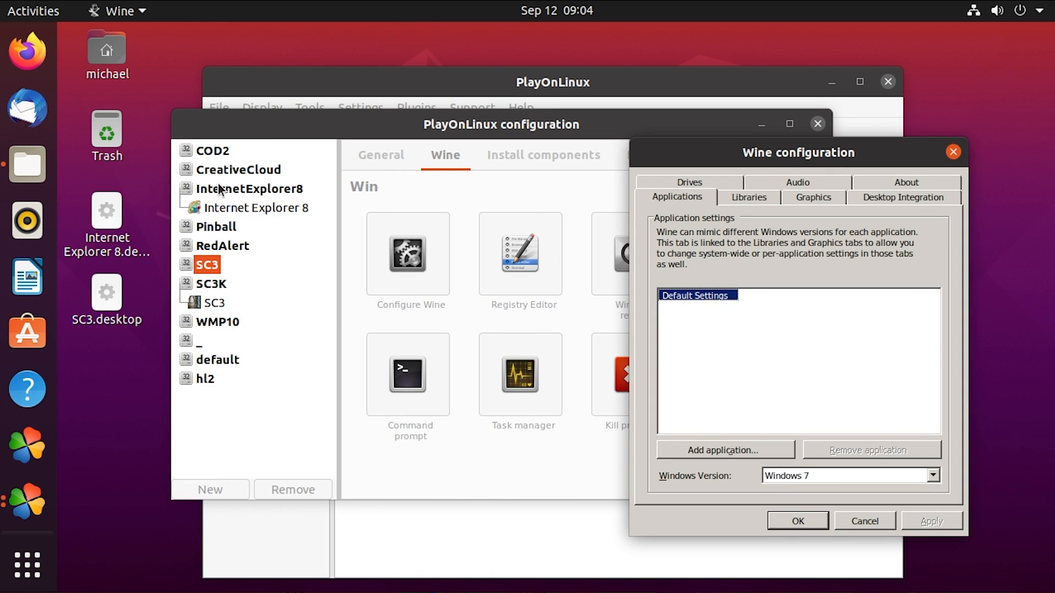
{"action": "left_click_drag", "start_coordinate": [683, 159], "coordinate": [435, 156]}
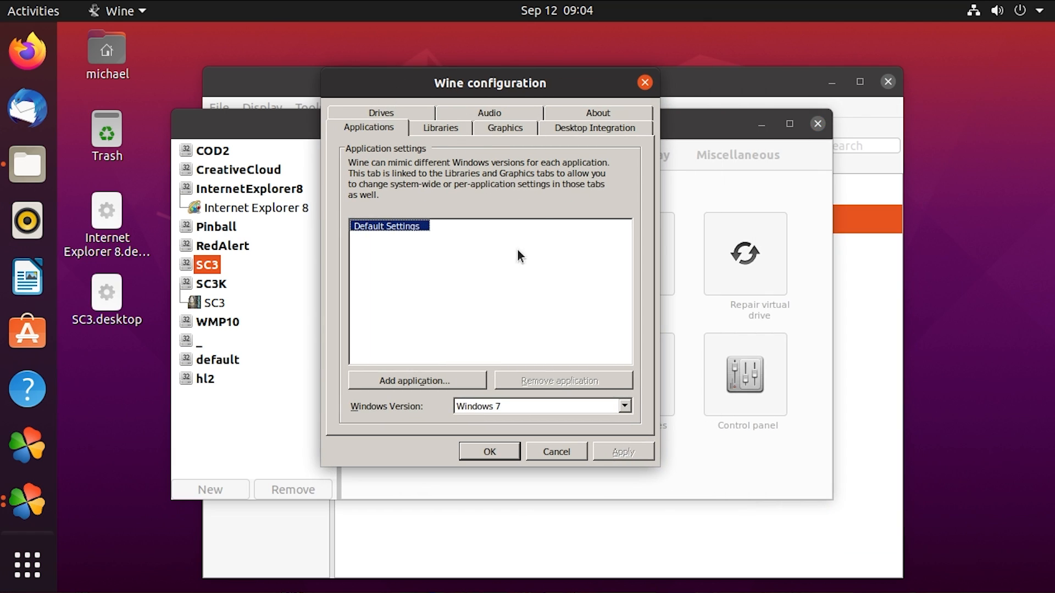
- Turn off window manager decoration and control in the Wine graphics settings, enable an emulated 800 x 600 virtual desktop, and apply
{"action": "left_click", "coordinate": [510, 125]}
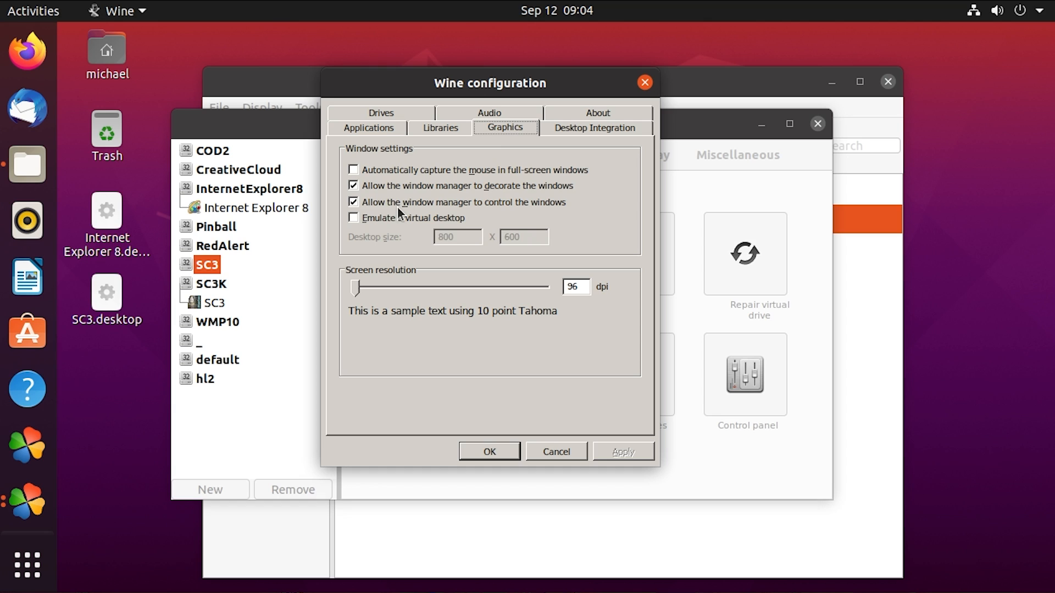
{"action": "left_click", "coordinate": [353, 185]}
{"action": "left_click", "coordinate": [354, 202]}
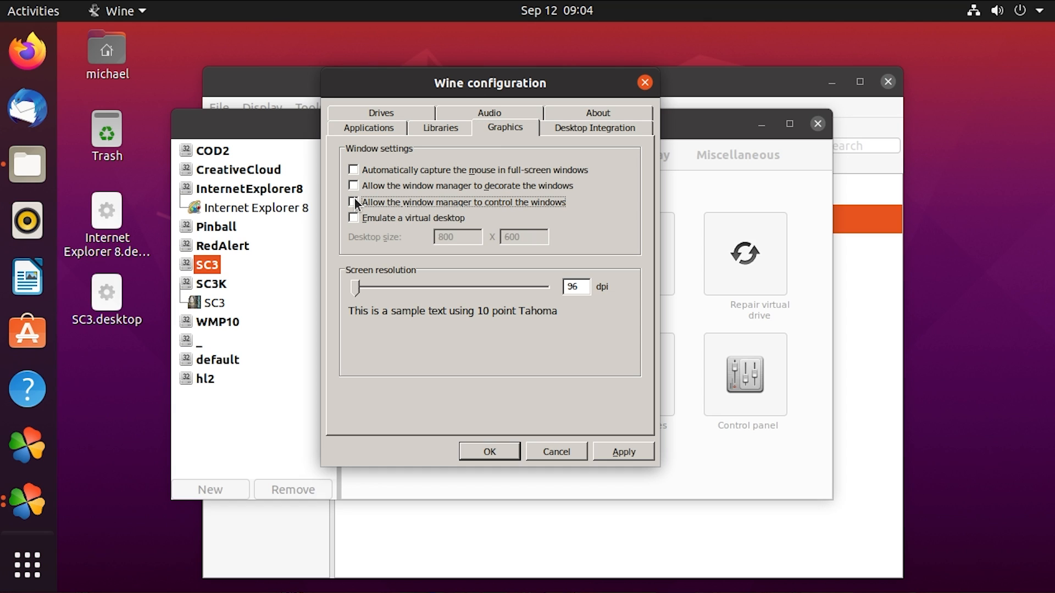
{"action": "left_click", "coordinate": [353, 217]}
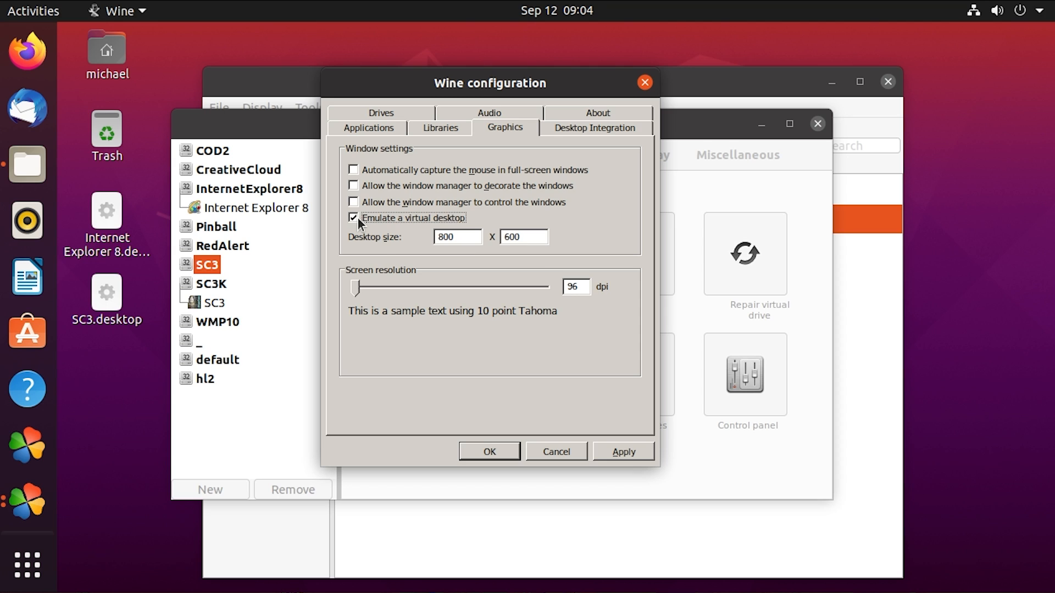
{"action": "left_click", "coordinate": [607, 446]}
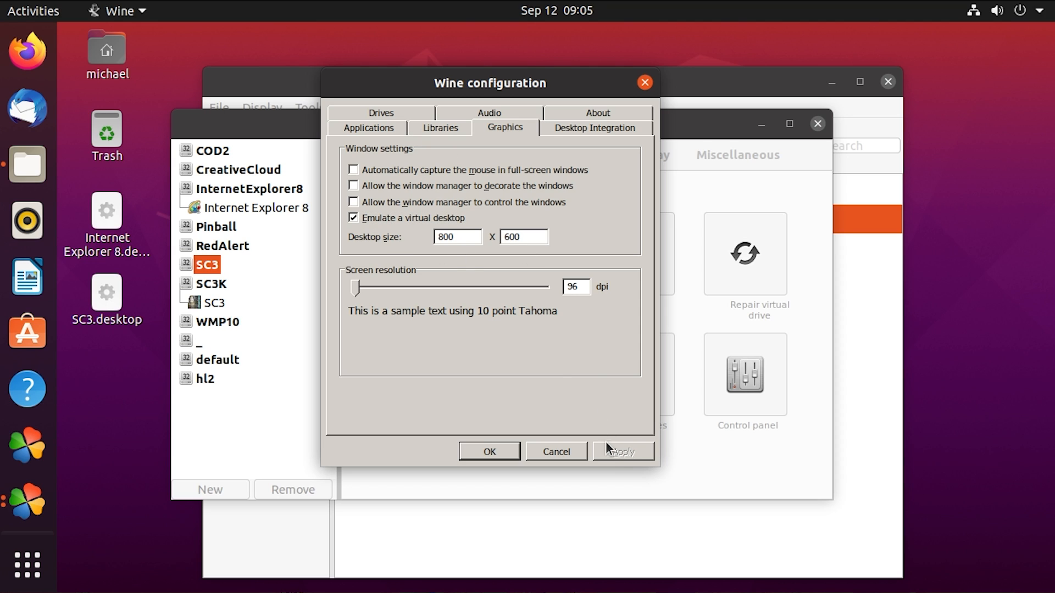
- Look through the Desktop Integration, Graphics and Audio settings in the Wine configuration
{"action": "left_click", "coordinate": [560, 129]}
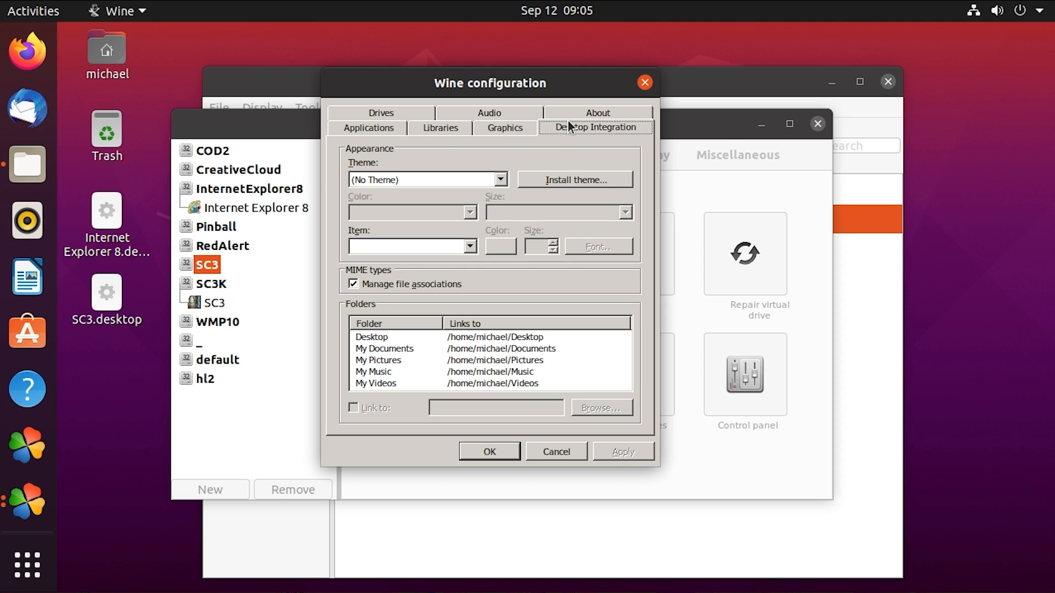
{"action": "left_click", "coordinate": [370, 122]}
{"action": "left_click", "coordinate": [504, 127]}
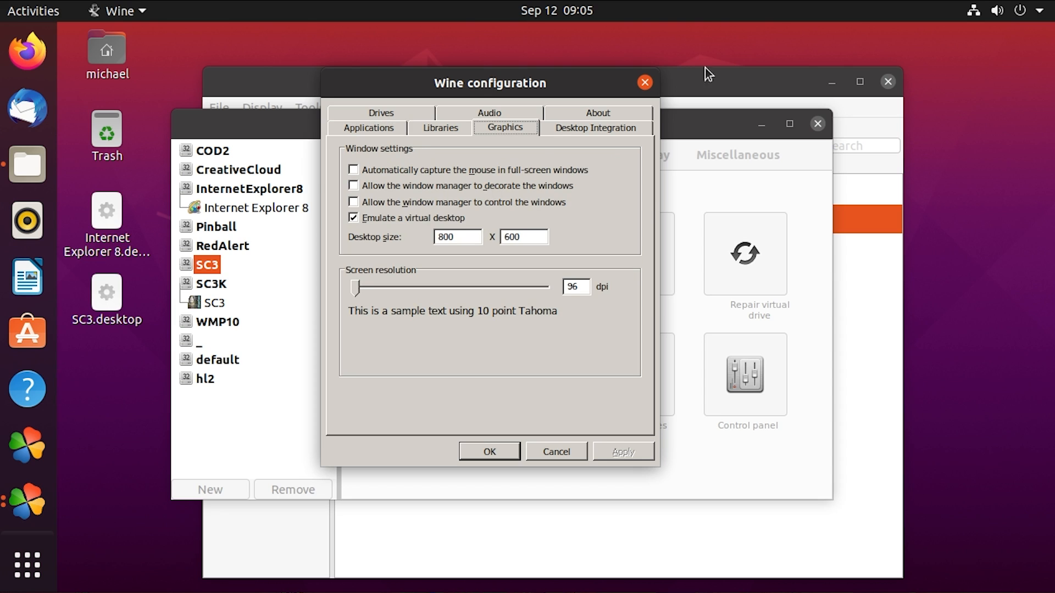
{"action": "left_click", "coordinate": [602, 129]}
{"action": "left_click", "coordinate": [594, 114]}
{"action": "left_click", "coordinate": [493, 127]}
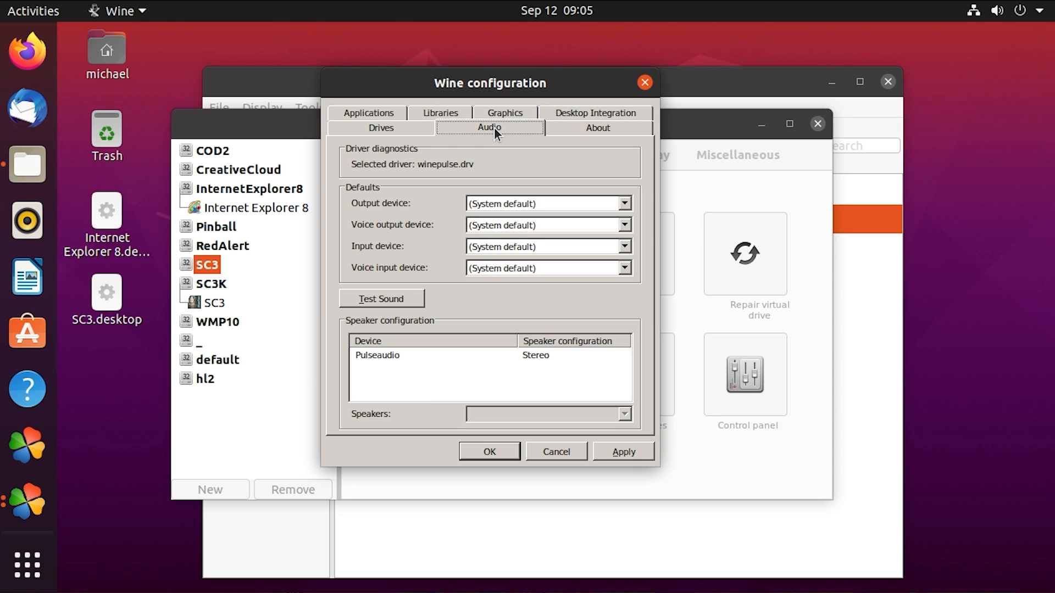
- Check the Drives settings in the Wine configuration and close it without saving further changes
{"action": "left_click", "coordinate": [394, 130]}
{"action": "left_click", "coordinate": [556, 452]}
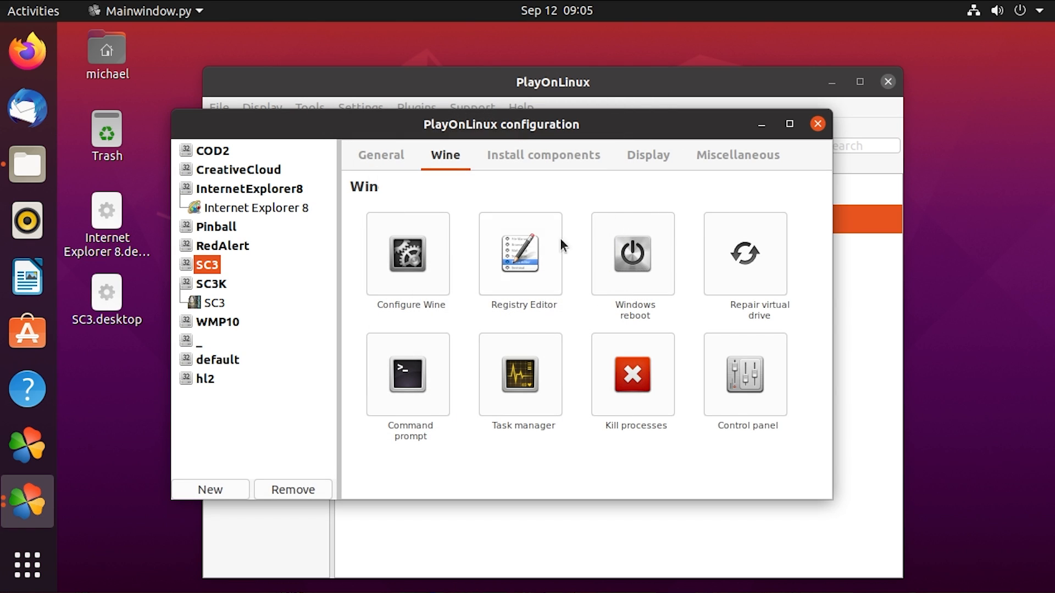
- Open the Registry Editor for the SC3 virtual drive and reposition both the Wine desktop and the editor window inside it
{"action": "left_click", "coordinate": [514, 259]}
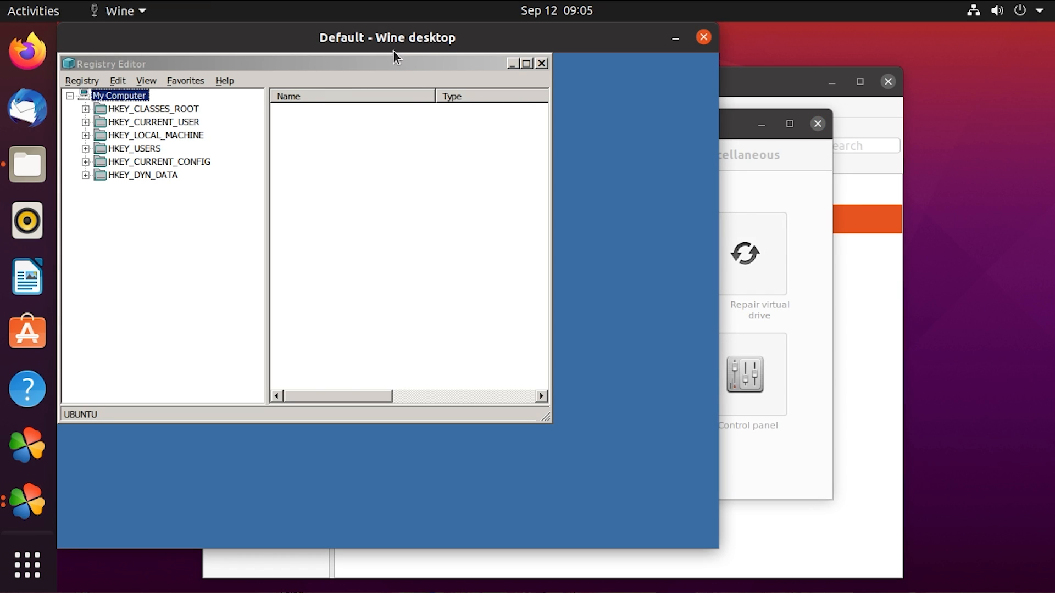
{"action": "left_click_drag", "start_coordinate": [394, 52], "coordinate": [503, 79]}
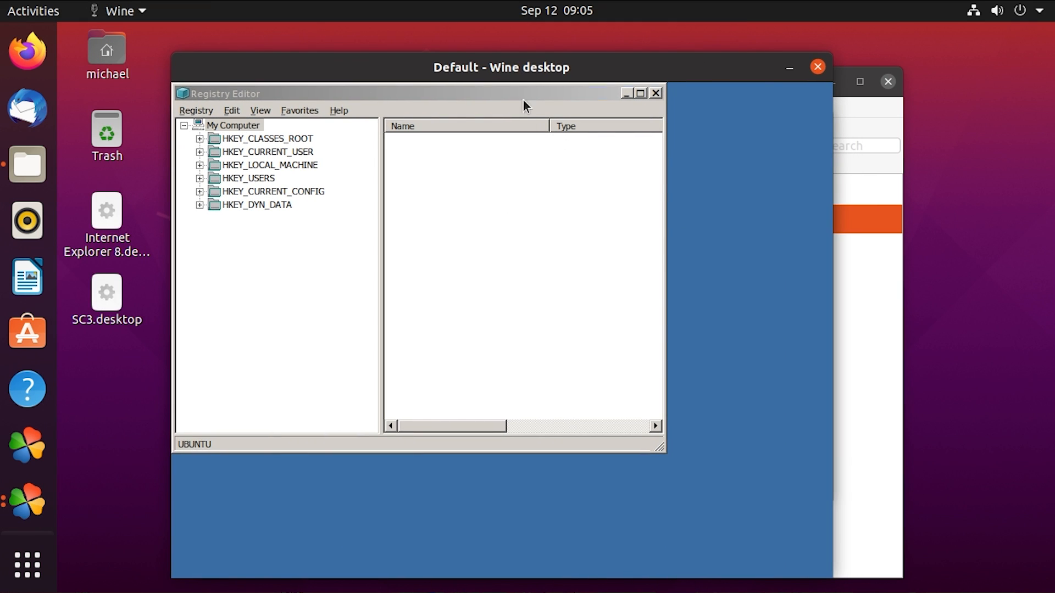
{"action": "left_click_drag", "start_coordinate": [412, 58], "coordinate": [463, 41]}
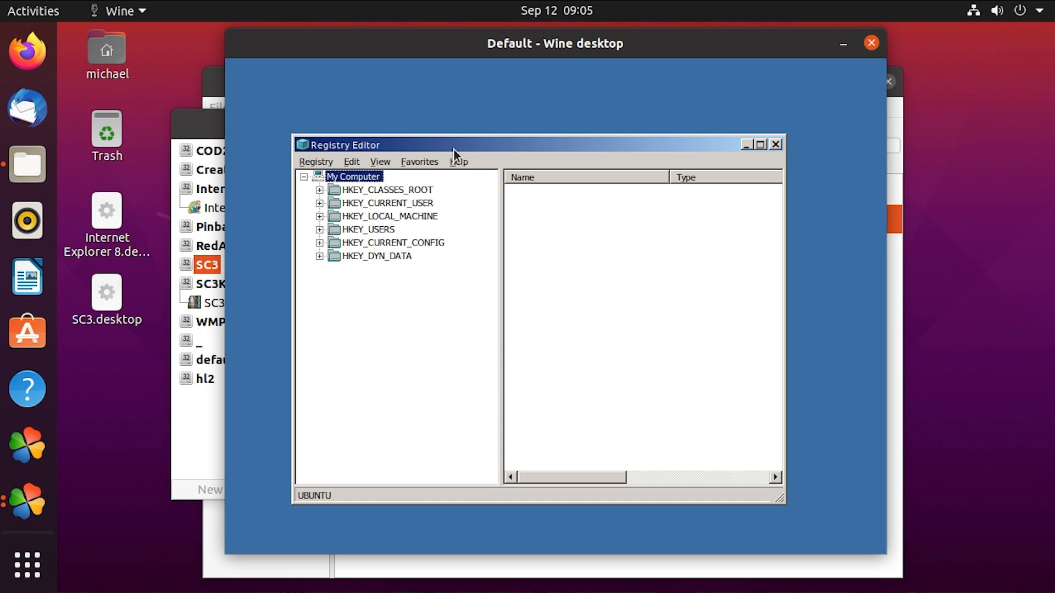
{"action": "left_click_drag", "start_coordinate": [454, 149], "coordinate": [430, 121]}
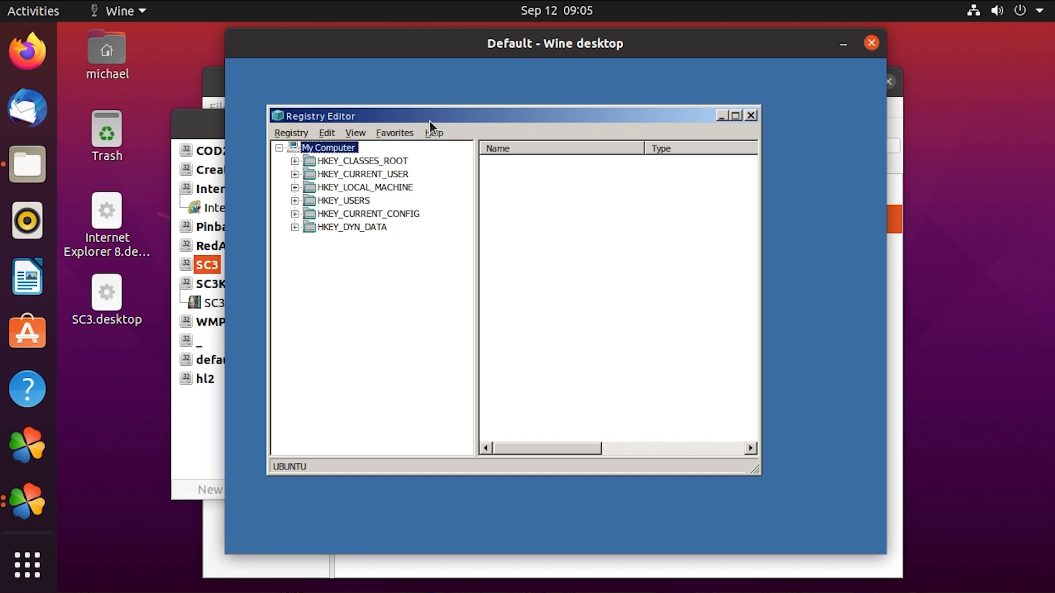
{"action": "left_click", "coordinate": [434, 133]}
{"action": "left_click", "coordinate": [439, 134]}
{"action": "left_click_drag", "start_coordinate": [536, 49], "coordinate": [449, 55]}
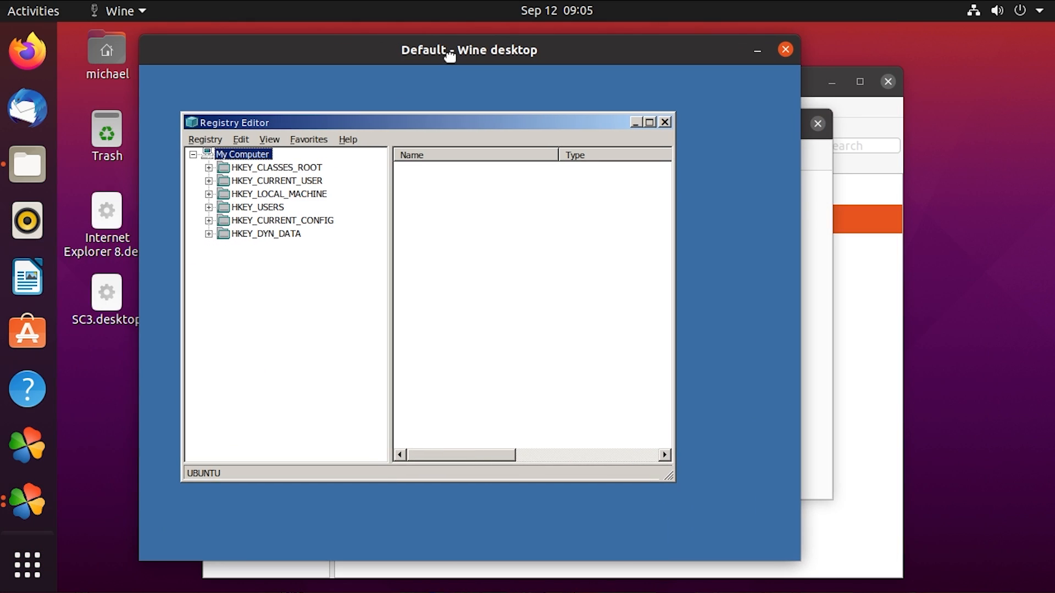
- View the About information of the Registry Editor twice, moving the editor window within the Wine desktop in between
{"action": "left_click", "coordinate": [348, 139]}
{"action": "left_click", "coordinate": [358, 169]}
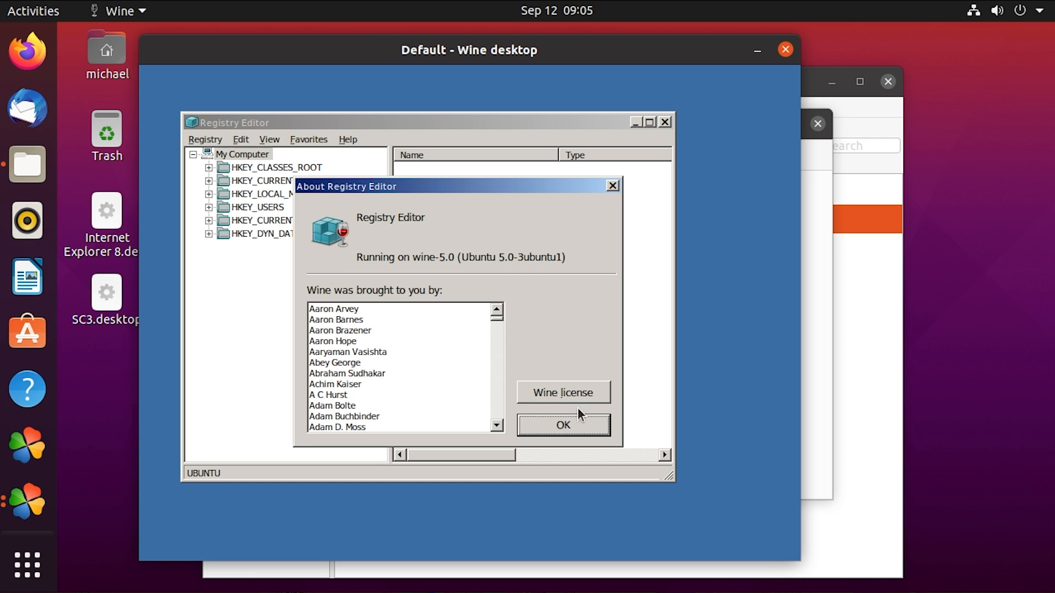
{"action": "left_click", "coordinate": [577, 420]}
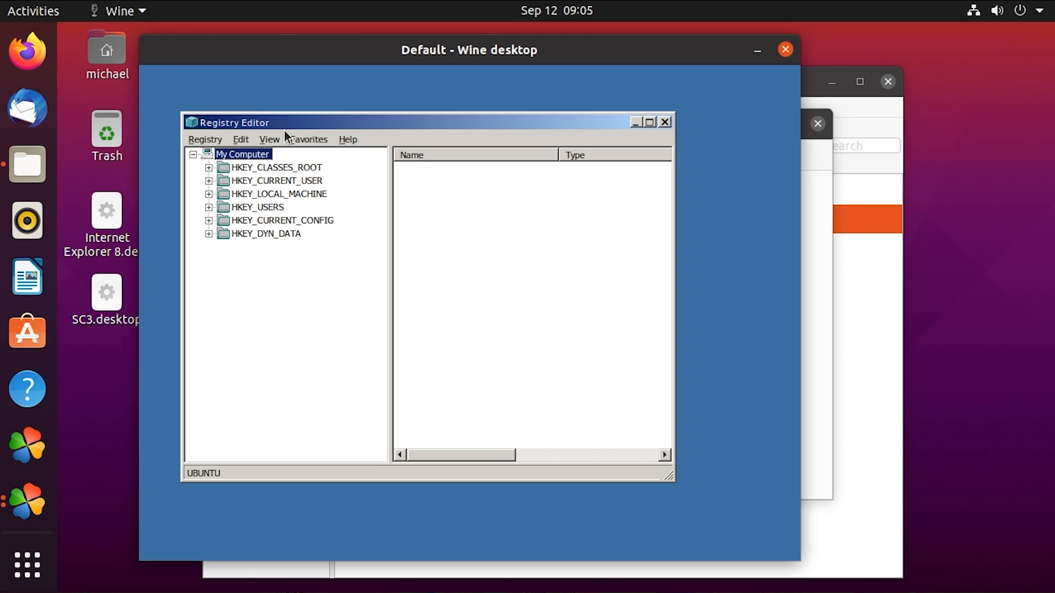
{"action": "left_click", "coordinate": [215, 164]}
{"action": "left_click", "coordinate": [214, 152]}
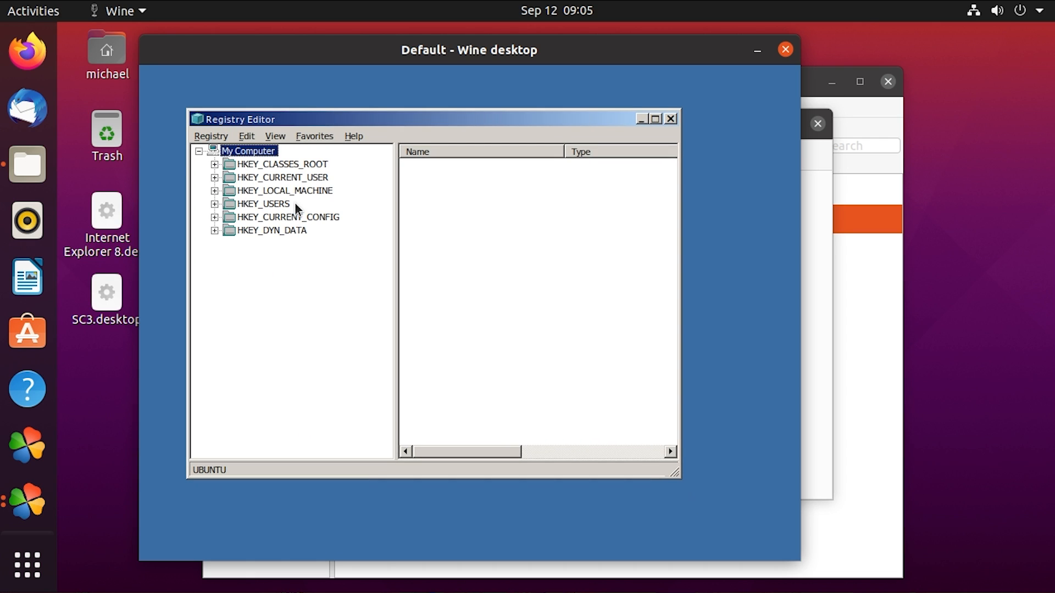
{"action": "left_click_drag", "start_coordinate": [273, 119], "coordinate": [286, 111]}
{"action": "left_click", "coordinate": [358, 128]}
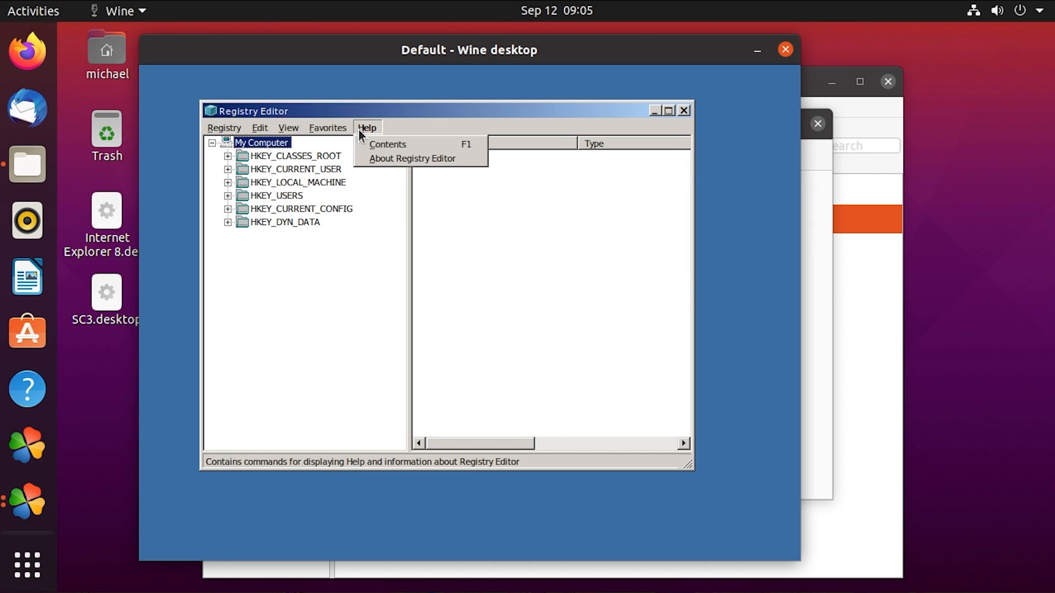
{"action": "left_click", "coordinate": [366, 160]}
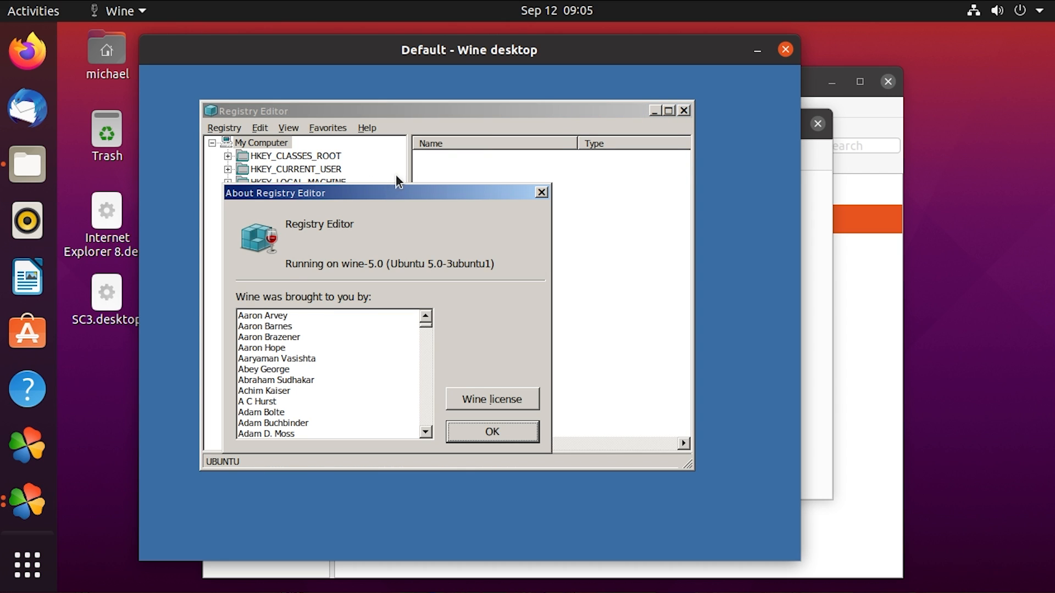
{"action": "left_click_drag", "start_coordinate": [384, 187], "coordinate": [423, 144]}
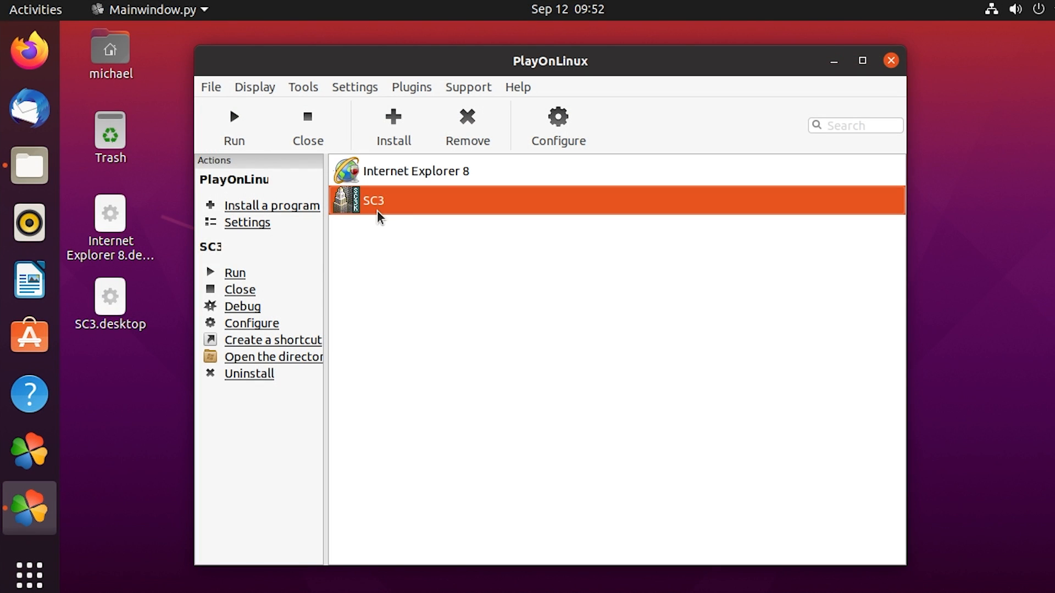
- Run SC3 from the program list, reposition its Wine desktop window, and dismiss the exception dialog
{"action": "double_click", "coordinate": [377, 210]}
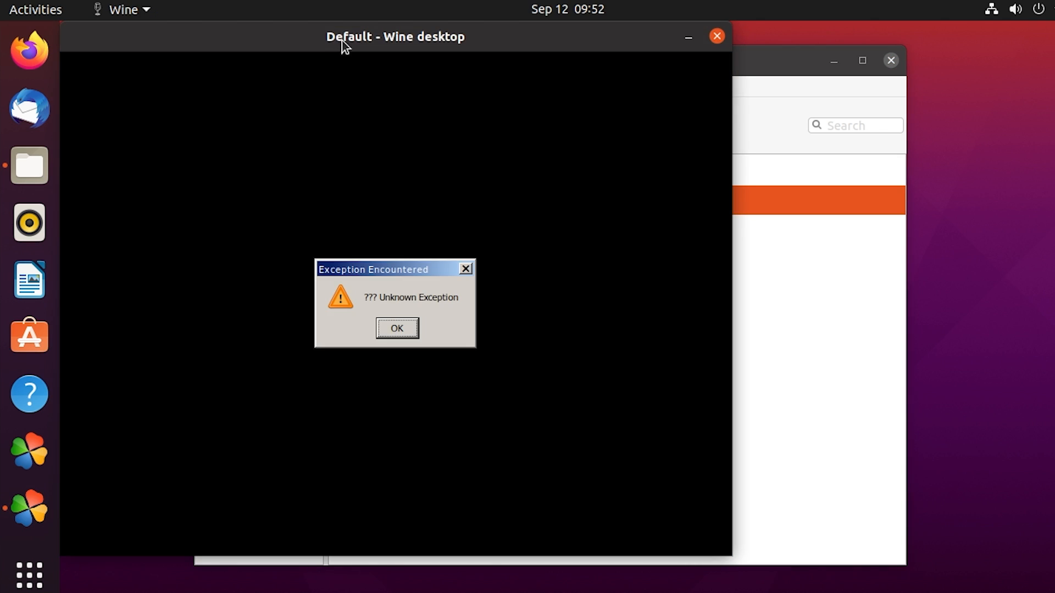
{"action": "left_click_drag", "start_coordinate": [423, 48], "coordinate": [514, 55]}
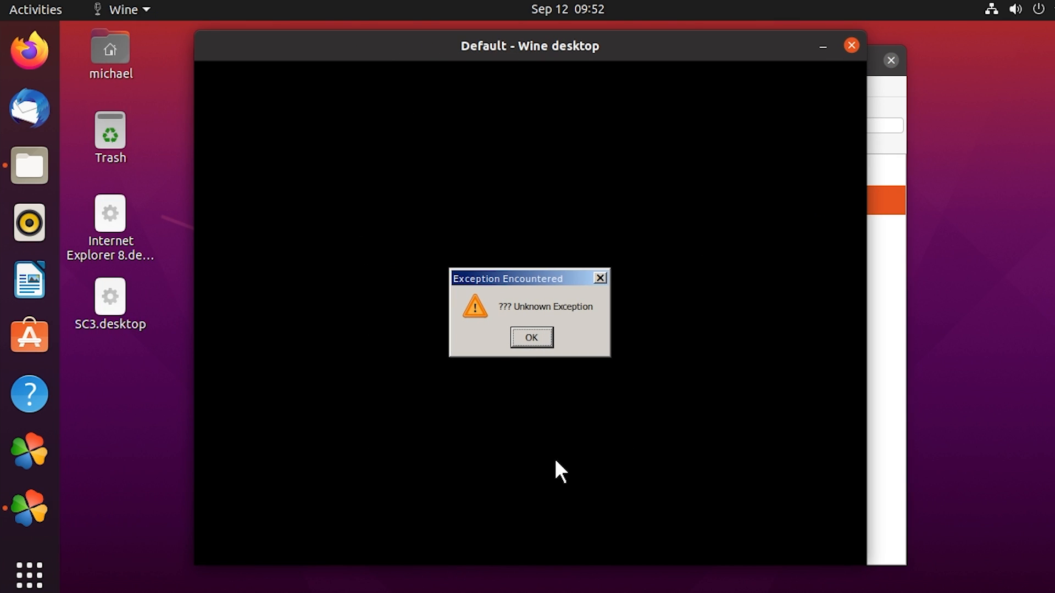
{"action": "left_click", "coordinate": [522, 341]}
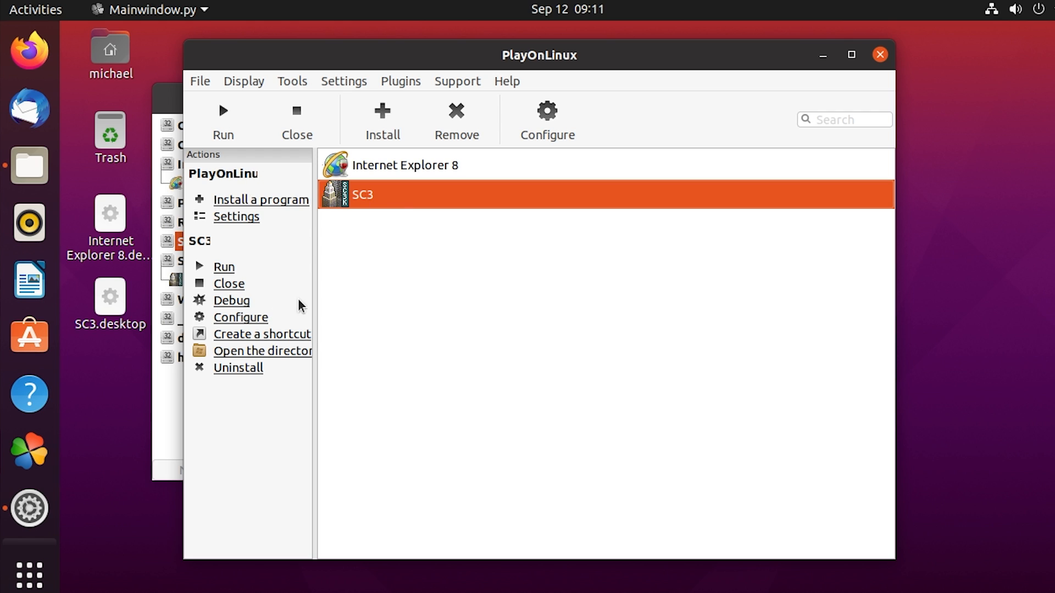
- Open the PlayOnLinux configuration beside the main window, select the Pinball virtual drive, and view its General and Wine settings
{"action": "left_click", "coordinate": [529, 130]}
{"action": "left_click_drag", "start_coordinate": [418, 58], "coordinate": [494, 50]}
{"action": "left_click_drag", "start_coordinate": [245, 102], "coordinate": [315, 113]}
{"action": "left_click", "coordinate": [286, 213]}
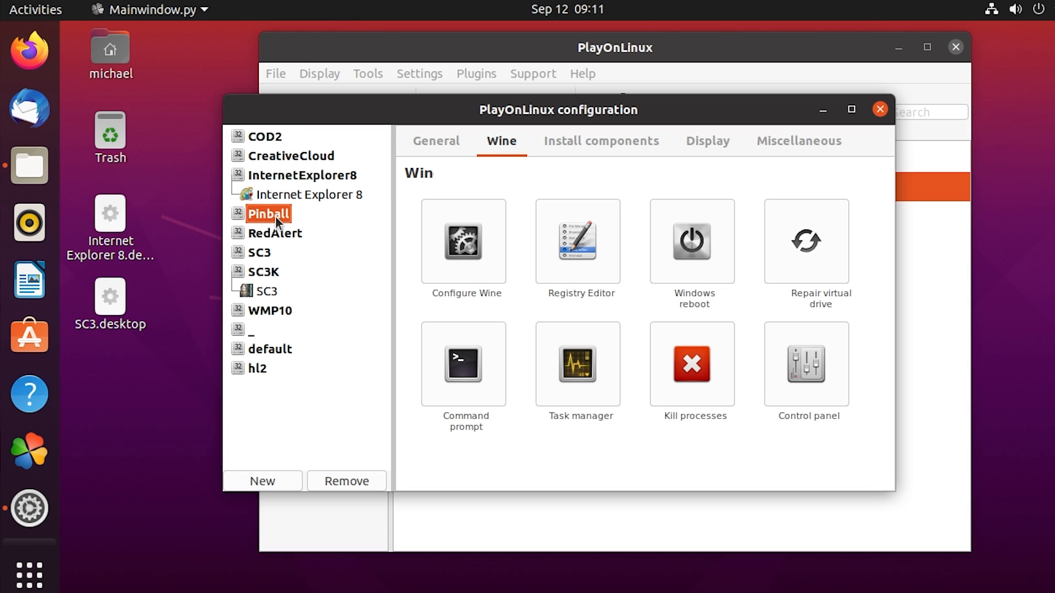
{"action": "left_click", "coordinate": [444, 147]}
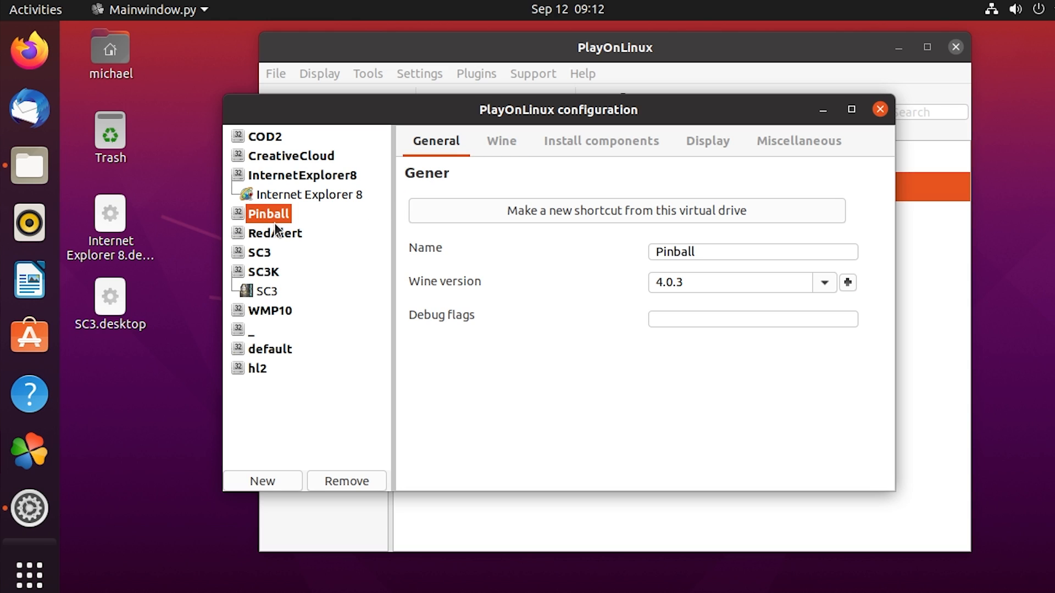
{"action": "left_click", "coordinate": [510, 147]}
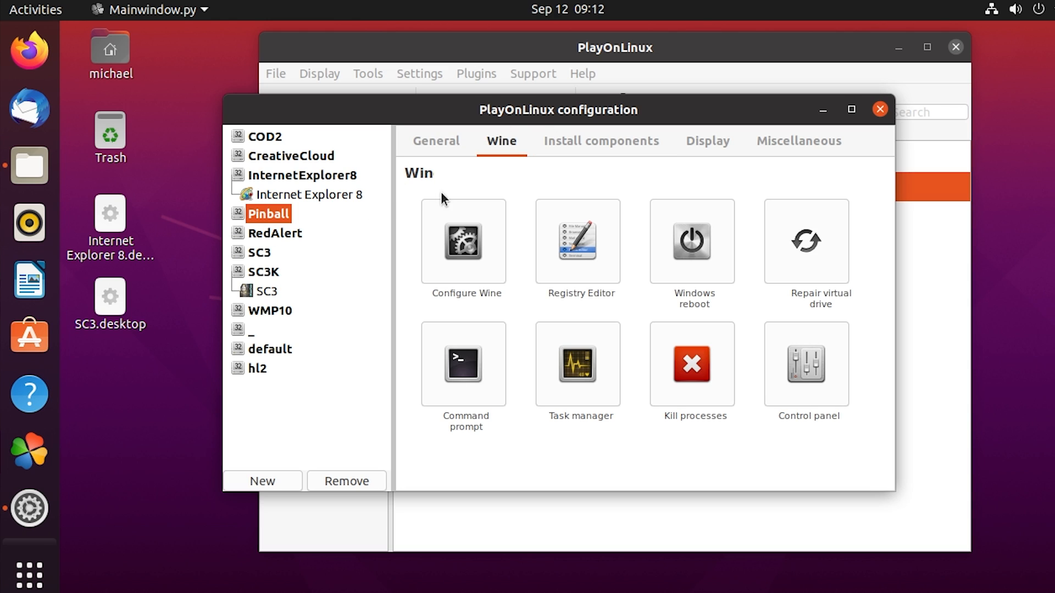
- Open the Wine configuration for the Pinball drive, check its Windows Version, and close it with OK
{"action": "left_click", "coordinate": [463, 258]}
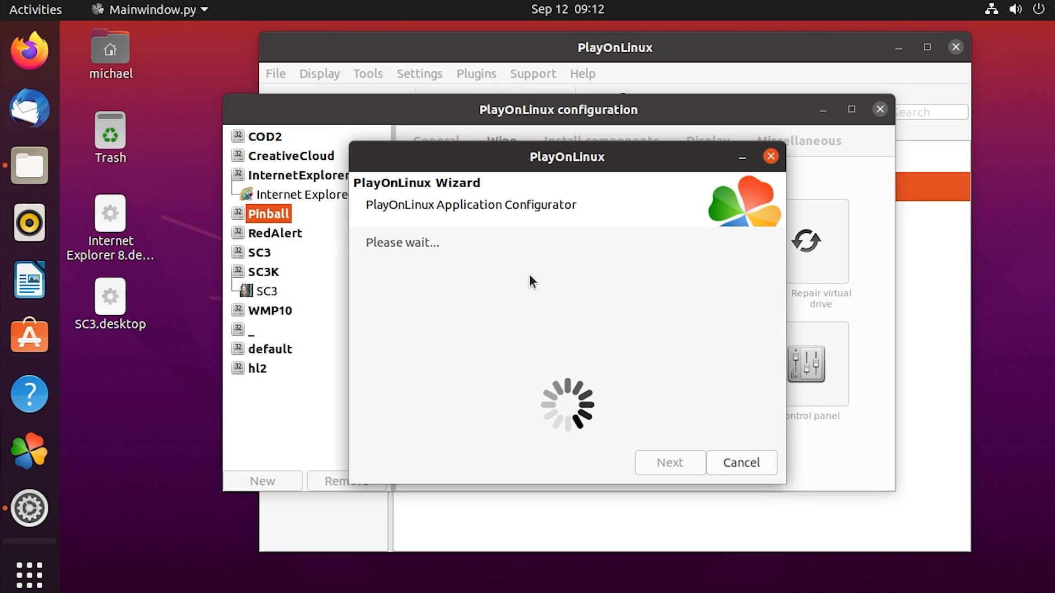
{"action": "left_click_drag", "start_coordinate": [556, 163], "coordinate": [706, 262]}
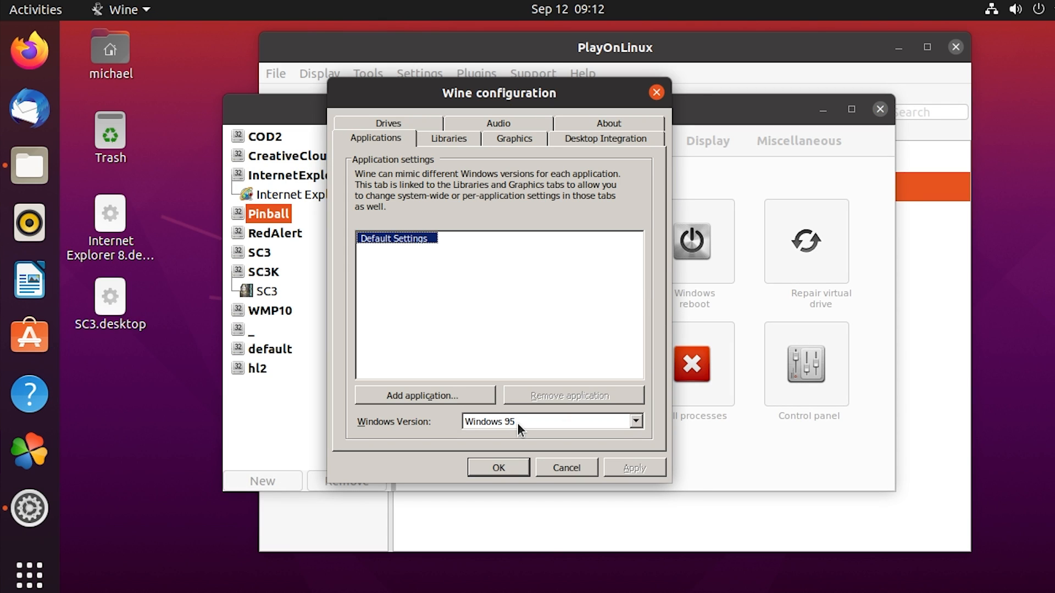
{"action": "left_click", "coordinate": [516, 468]}
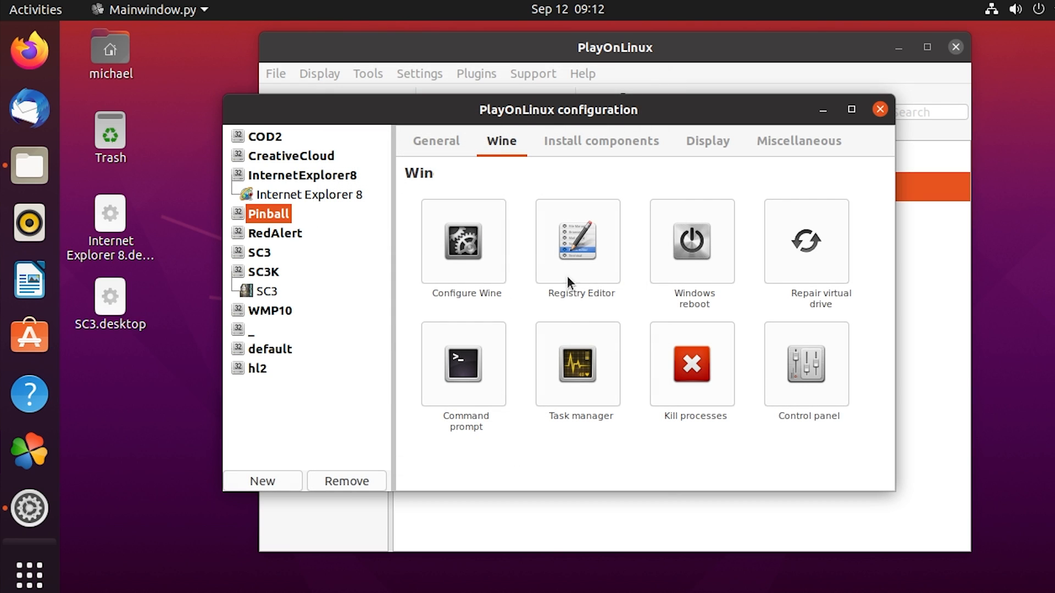
- Try to run the setup file from the FULLTILT folder in Documents on the Pinball virtual drive, and dismiss the error dialog
{"action": "left_click", "coordinate": [437, 142]}
{"action": "left_click", "coordinate": [796, 142]}
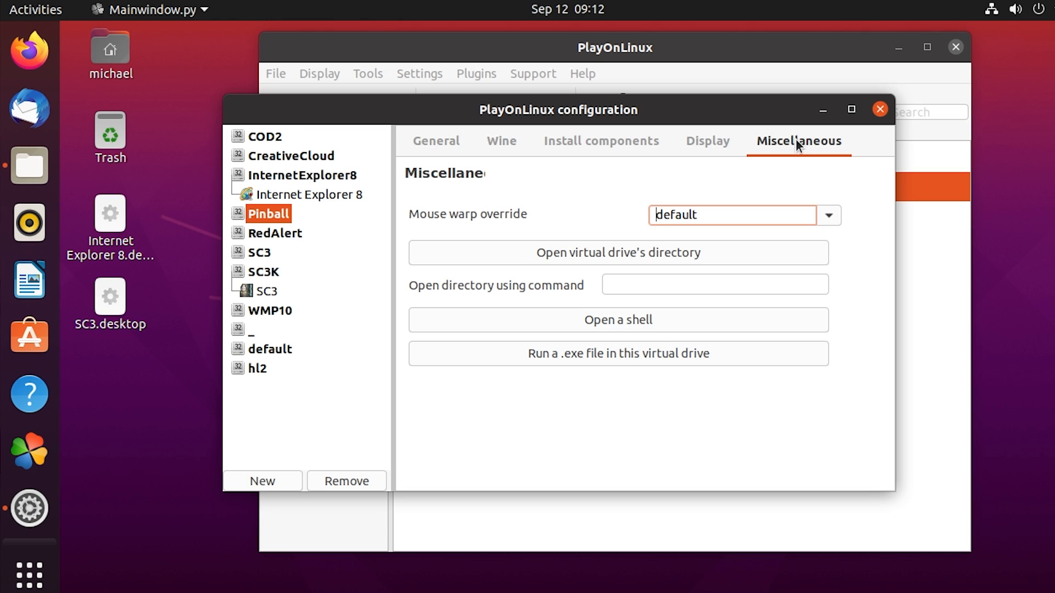
{"action": "left_click", "coordinate": [576, 351]}
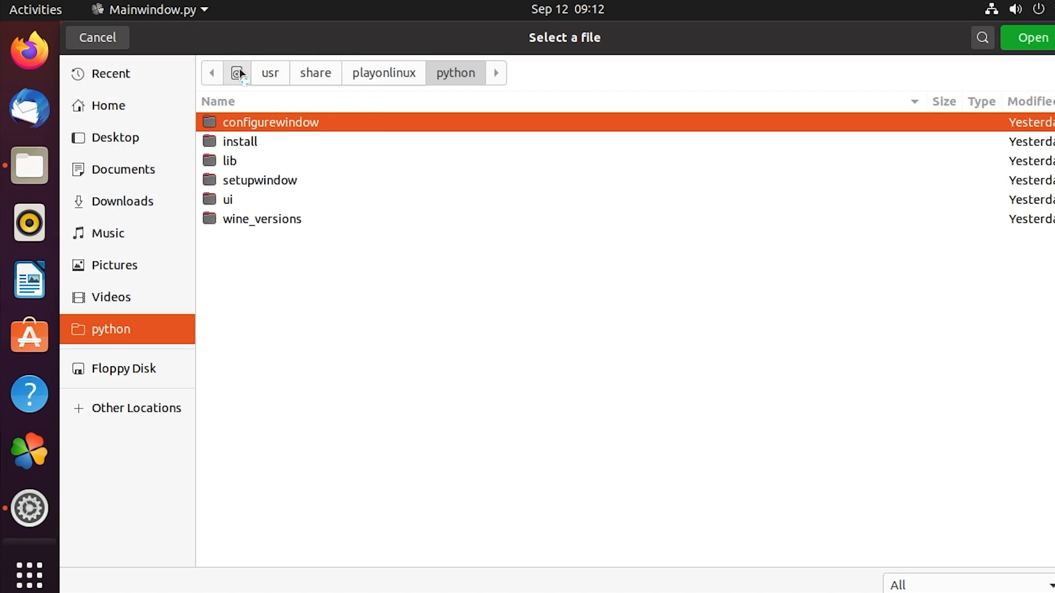
{"action": "left_click", "coordinate": [238, 71]}
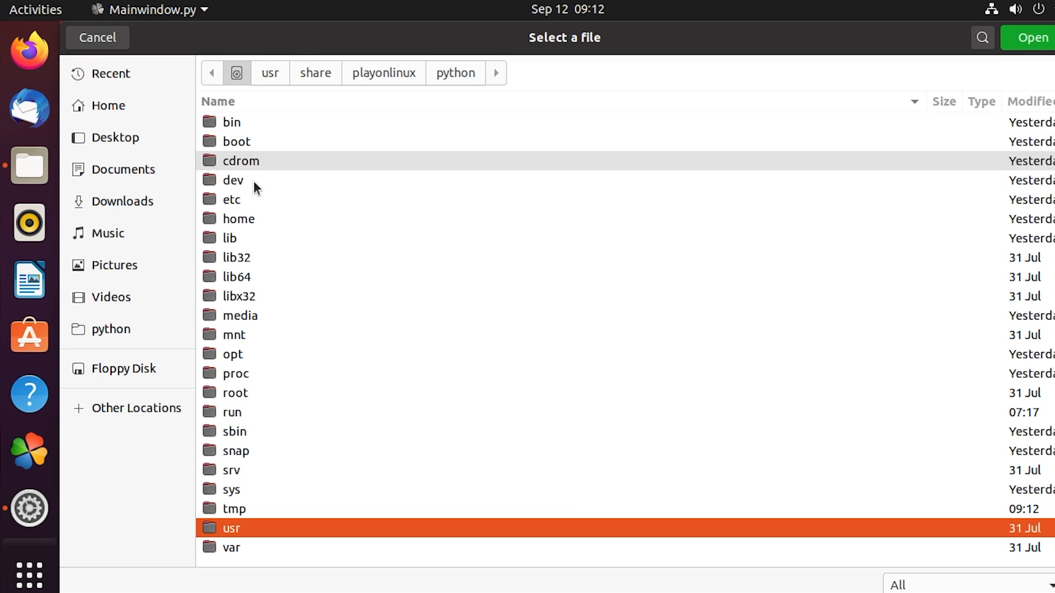
{"action": "left_click", "coordinate": [143, 159]}
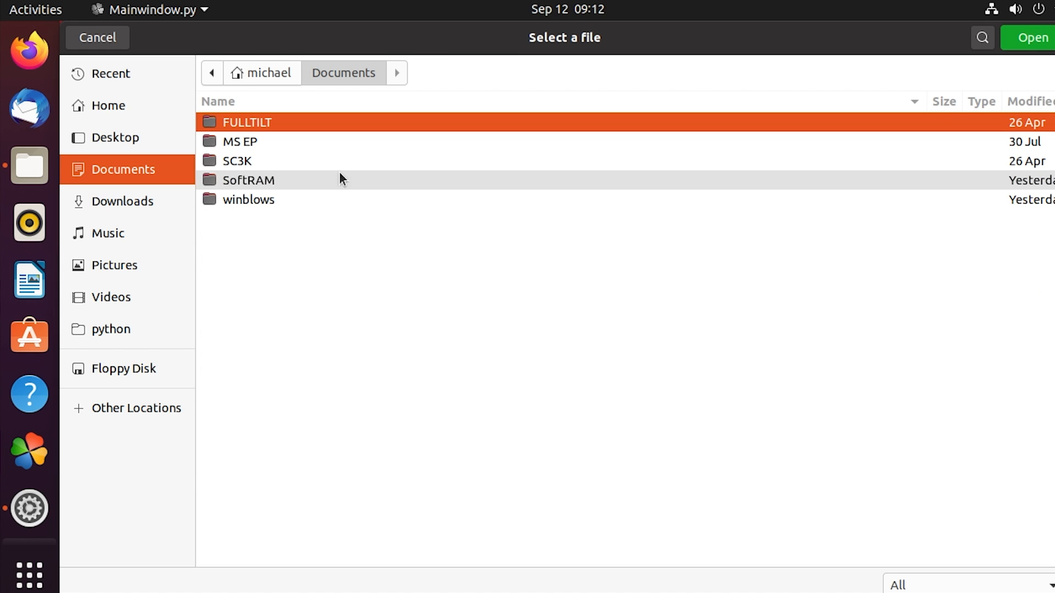
{"action": "double_click", "coordinate": [258, 124]}
{"action": "left_click", "coordinate": [273, 200]}
{"action": "left_click", "coordinate": [1027, 37]}
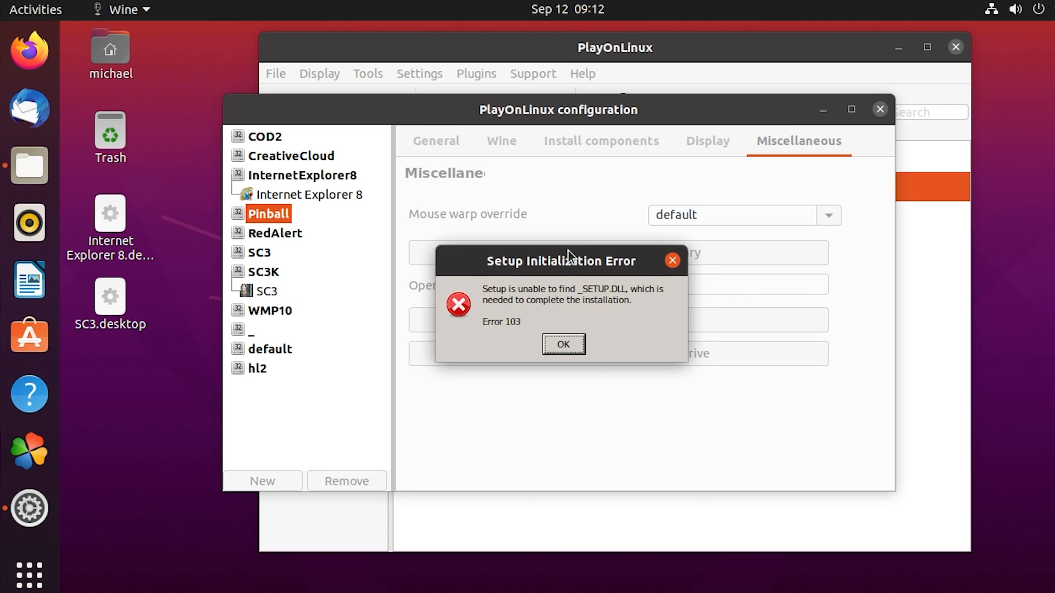
{"action": "left_click", "coordinate": [571, 345]}
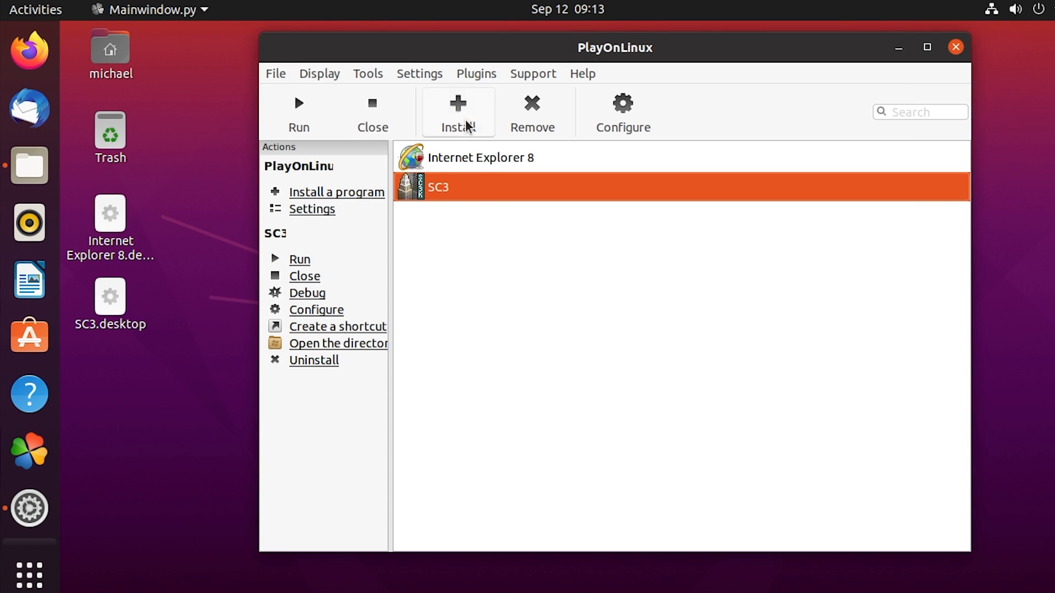
- Start the manual installation of a non-listed program and choose to edit or update an existing application
{"action": "left_click", "coordinate": [454, 121]}
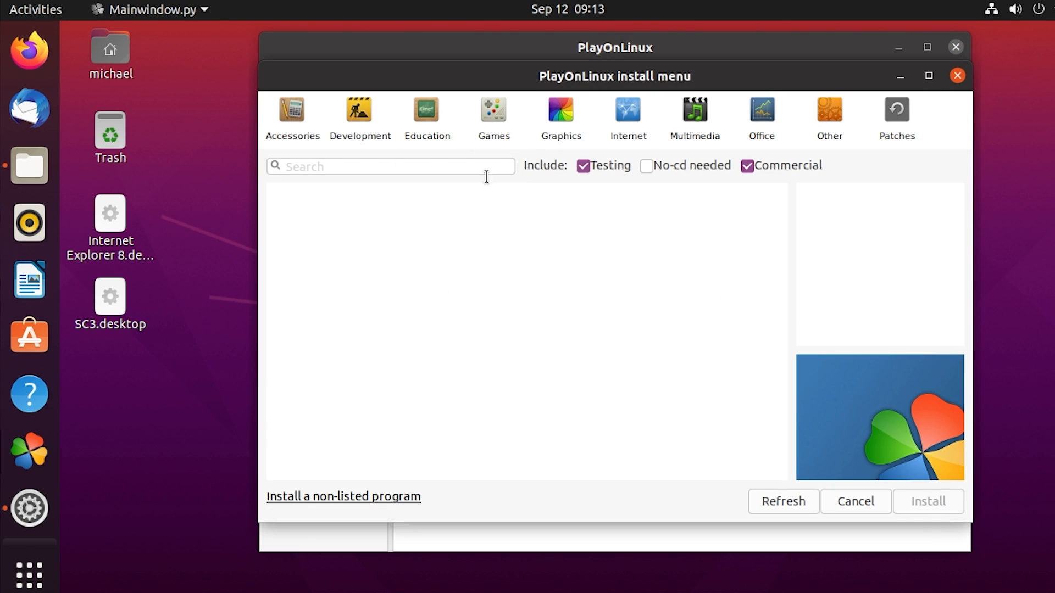
{"action": "left_click", "coordinate": [366, 496]}
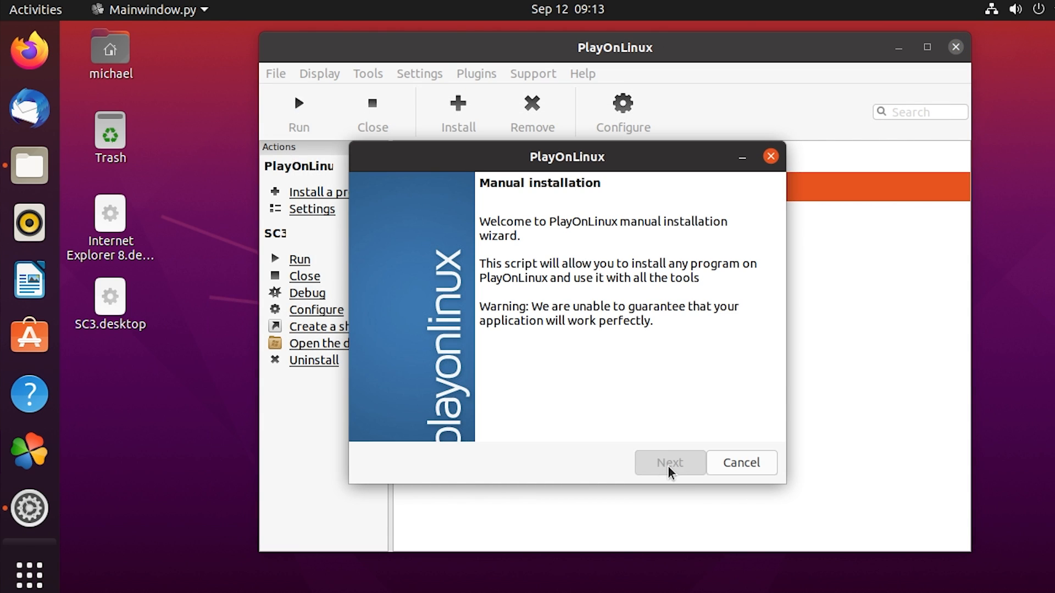
{"action": "left_click", "coordinate": [669, 463]}
{"action": "left_click", "coordinate": [501, 283]}
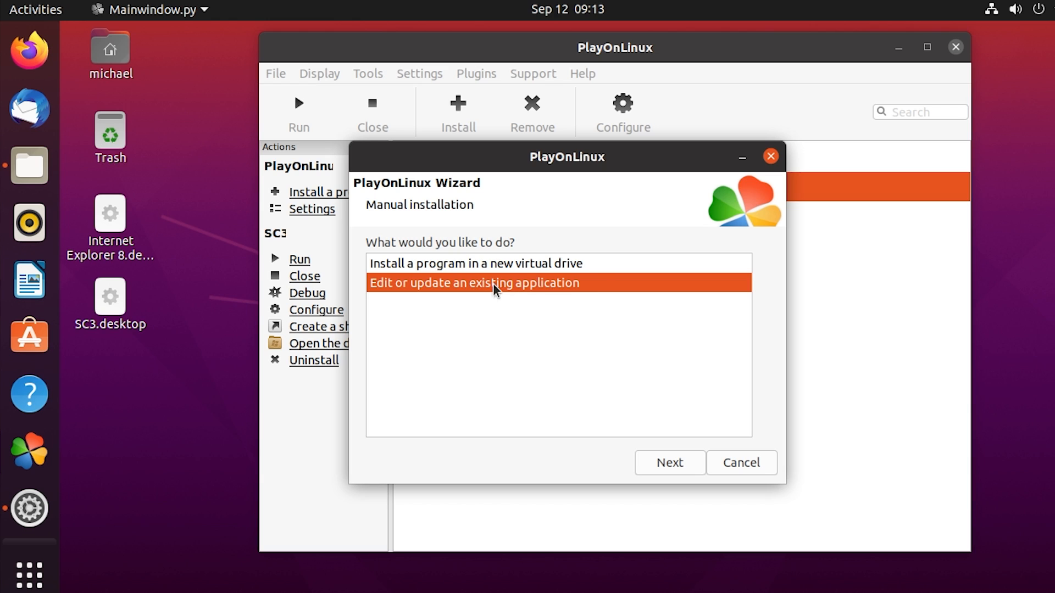
{"action": "left_click", "coordinate": [669, 462]}
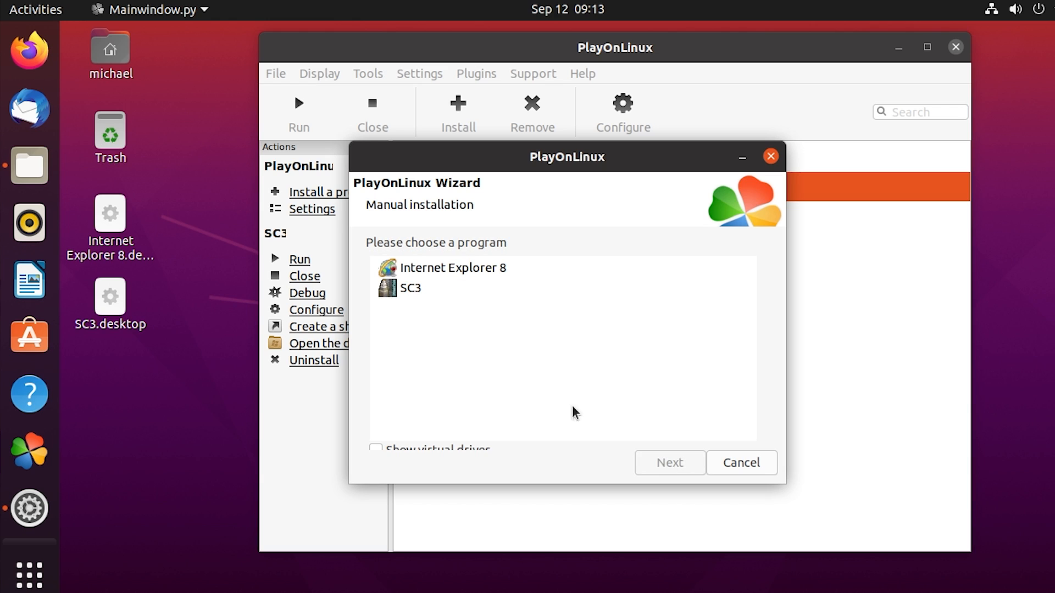
- Show the virtual drives, choose Pinball, continue without any pre-installation options to the install file selection, and cancel the wizard
{"action": "left_click", "coordinate": [377, 448]}
{"action": "left_click", "coordinate": [446, 323]}
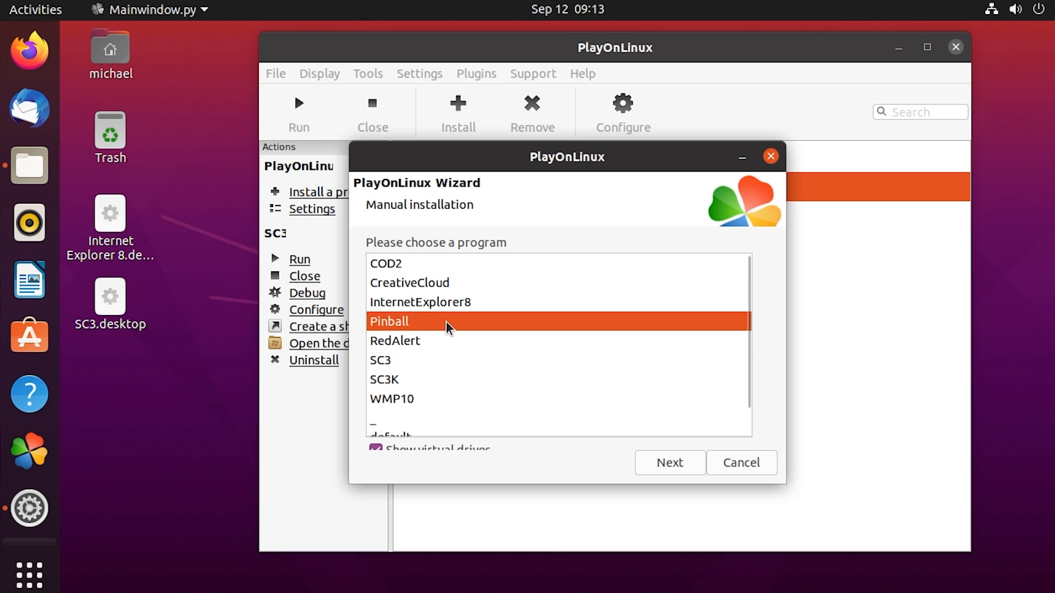
{"action": "left_click", "coordinate": [669, 463]}
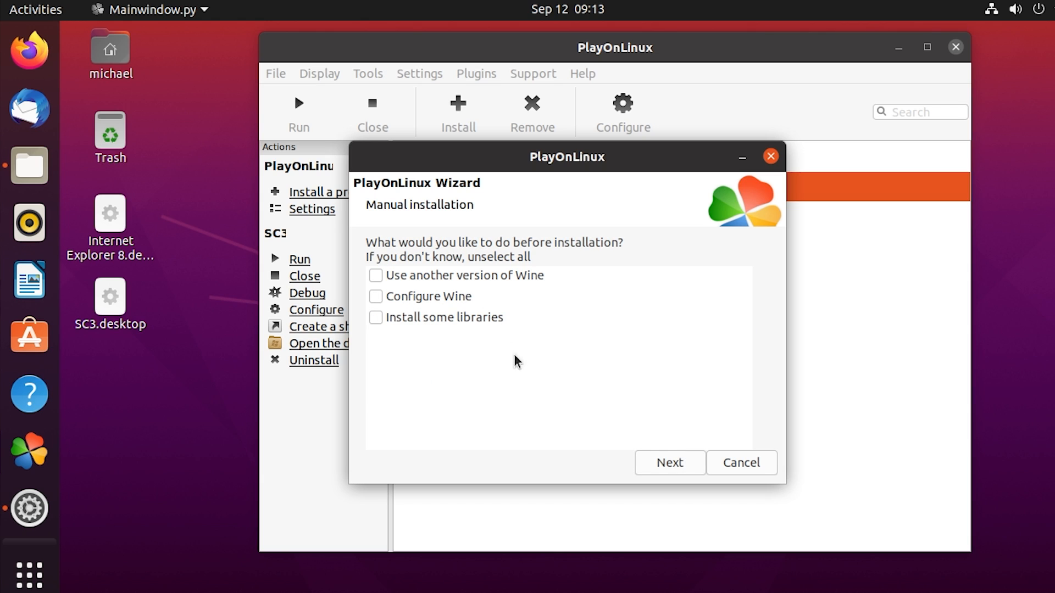
{"action": "left_click", "coordinate": [676, 463]}
{"action": "left_click", "coordinate": [665, 462]}
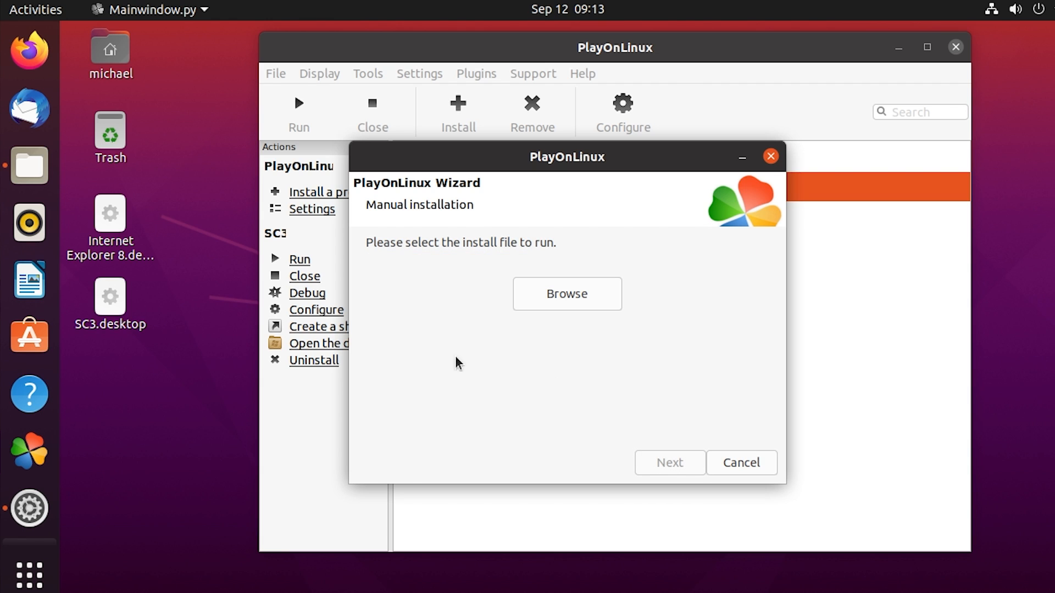
{"action": "left_click", "coordinate": [741, 461]}
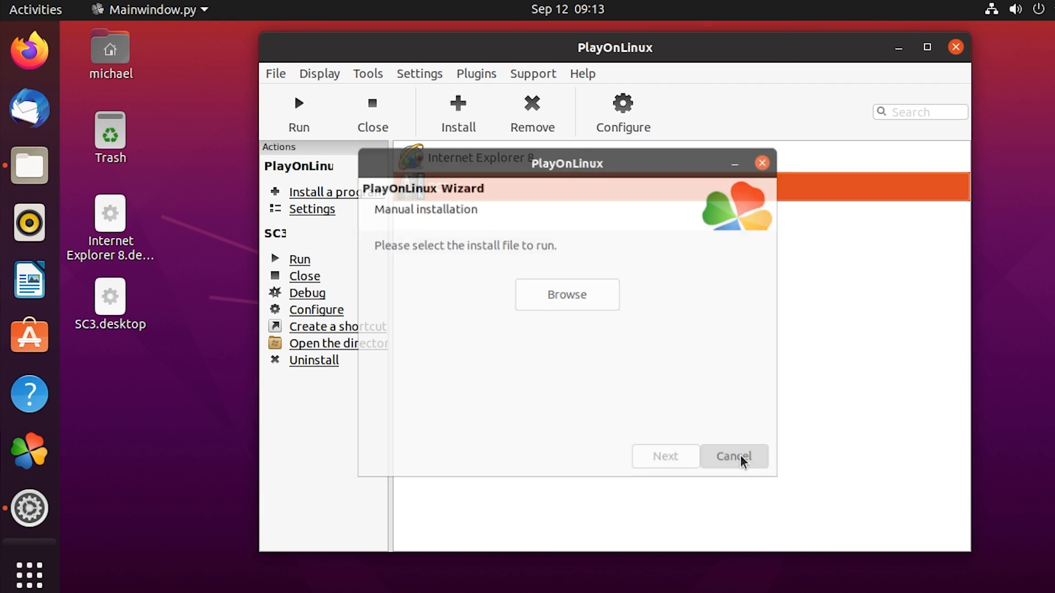
- Start the manual installation of a non-listed program in a new virtual drive named Winblows
{"action": "left_click", "coordinate": [475, 120]}
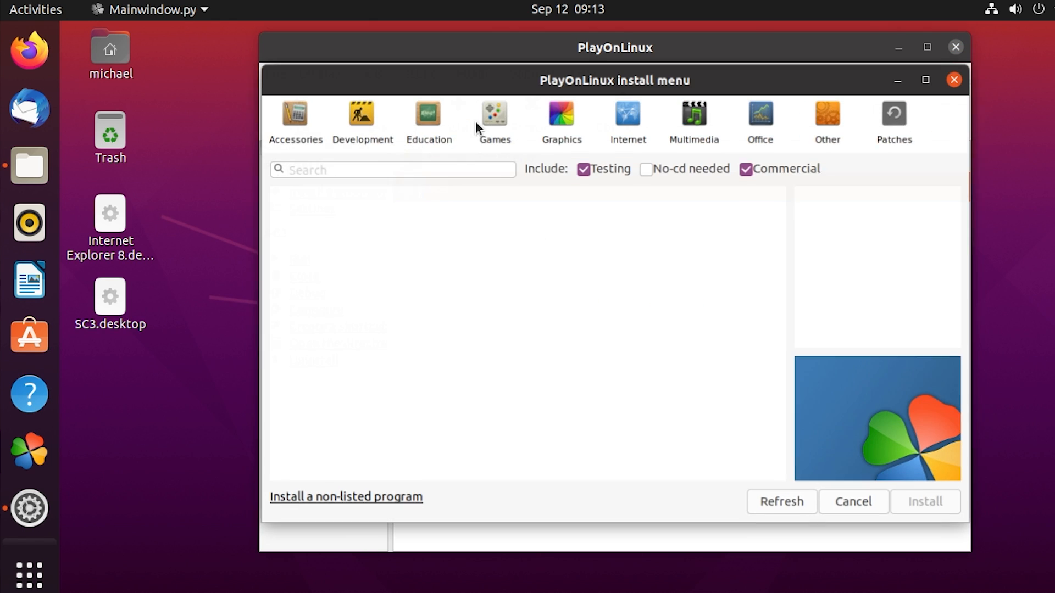
{"action": "left_click", "coordinate": [350, 496]}
{"action": "left_click", "coordinate": [677, 464]}
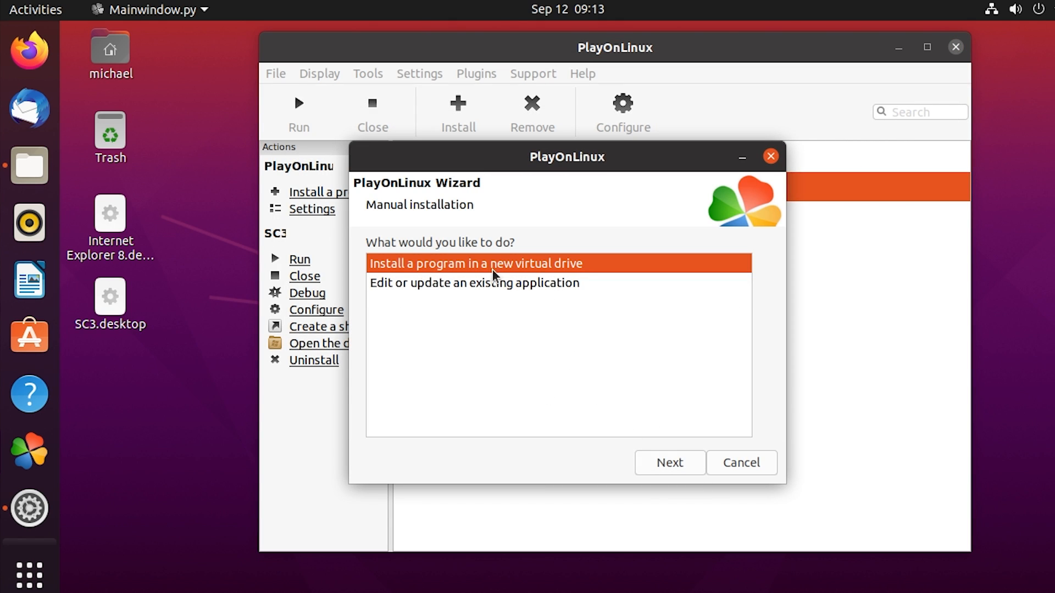
{"action": "left_click", "coordinate": [671, 467]}
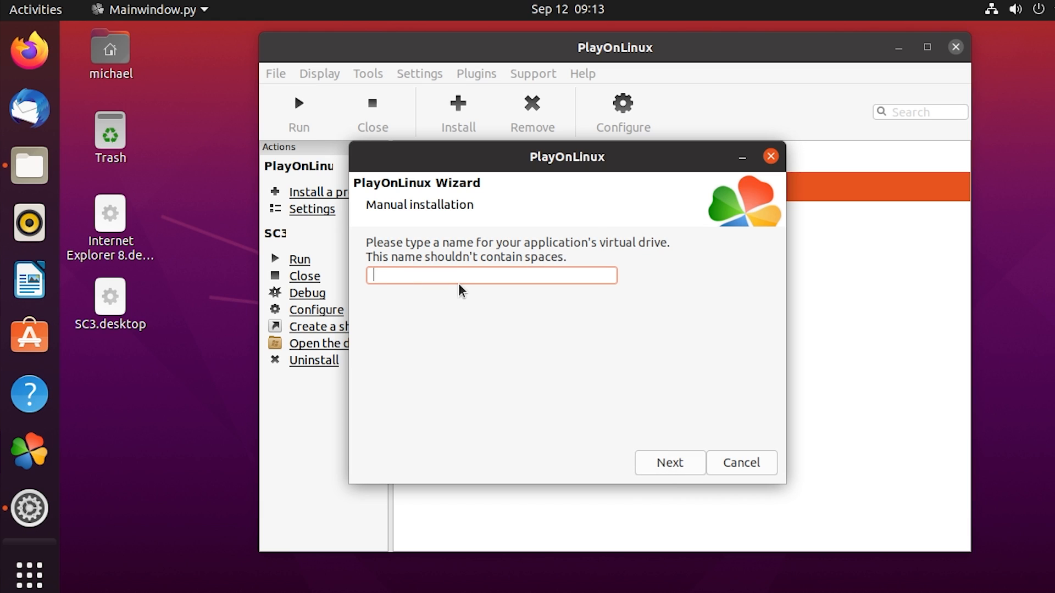
{"action": "type", "text": "Winblows"}
{"action": "left_click", "coordinate": [686, 466]}
- Choose to configure Wine before installation and create a 32 bits windows installation drive
{"action": "left_click", "coordinate": [431, 296]}
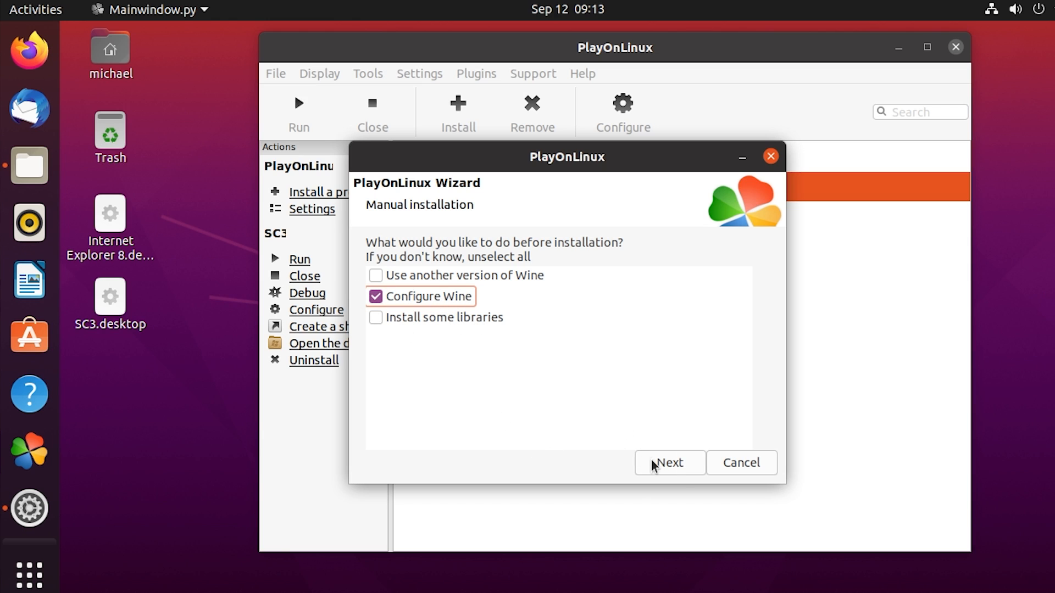
{"action": "left_click", "coordinate": [680, 465]}
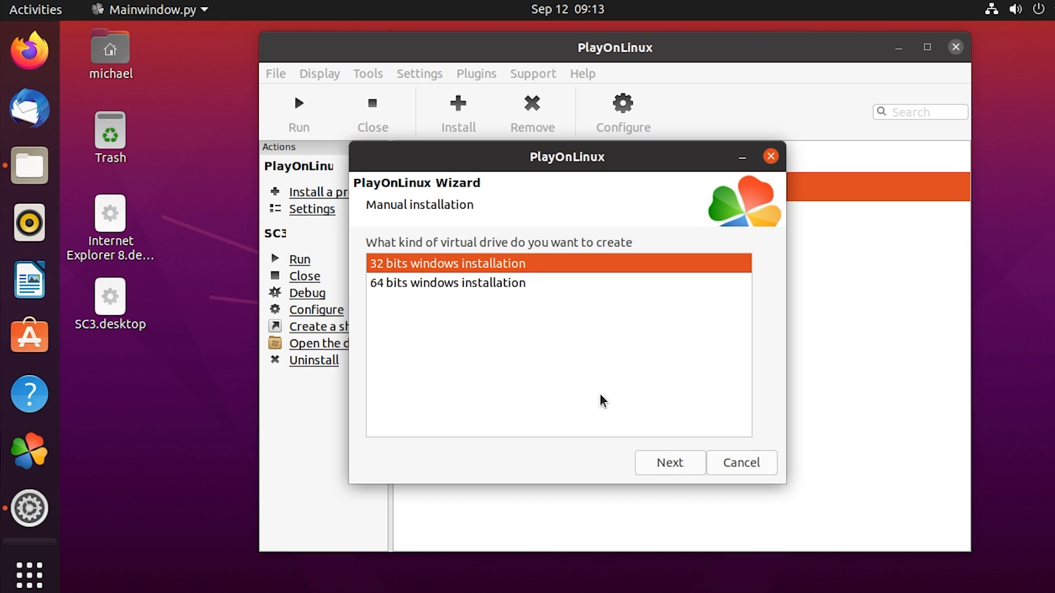
{"action": "left_click", "coordinate": [660, 465]}
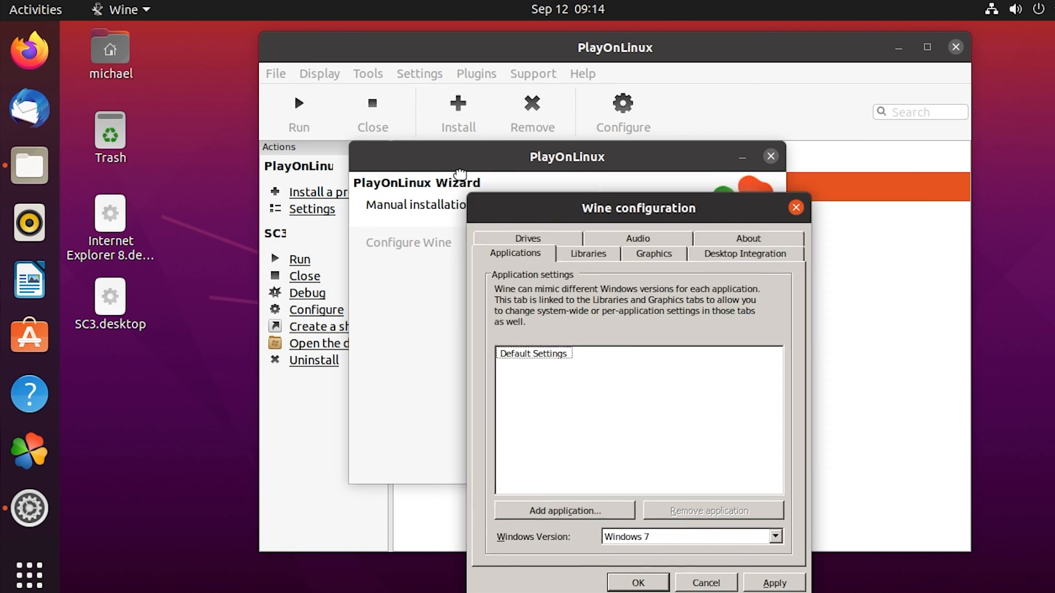
- Set the Windows Version to Windows 98 in the Wine configuration and confirm it
{"action": "left_click_drag", "start_coordinate": [460, 174], "coordinate": [402, 134]}
{"action": "left_click_drag", "start_coordinate": [596, 169], "coordinate": [459, 126]}
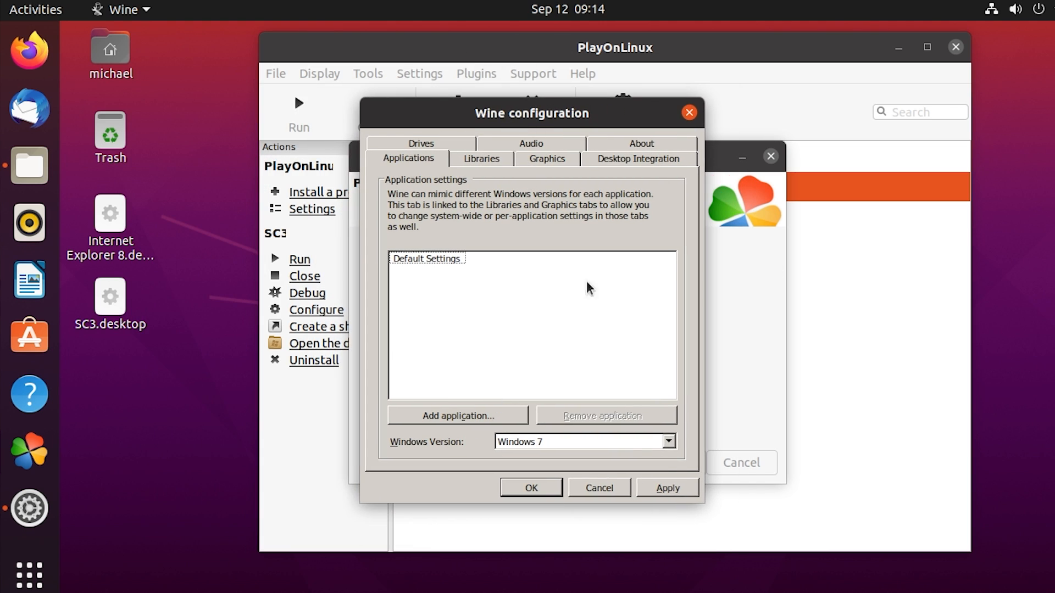
{"action": "left_click", "coordinate": [668, 441]}
{"action": "left_click", "coordinate": [583, 369]}
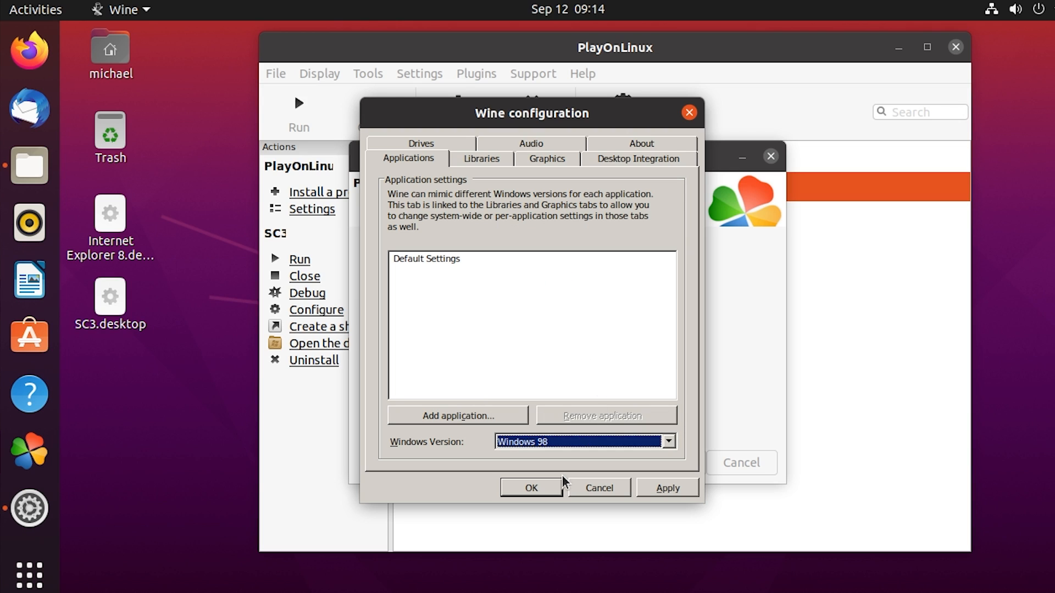
{"action": "left_click", "coordinate": [531, 487]}
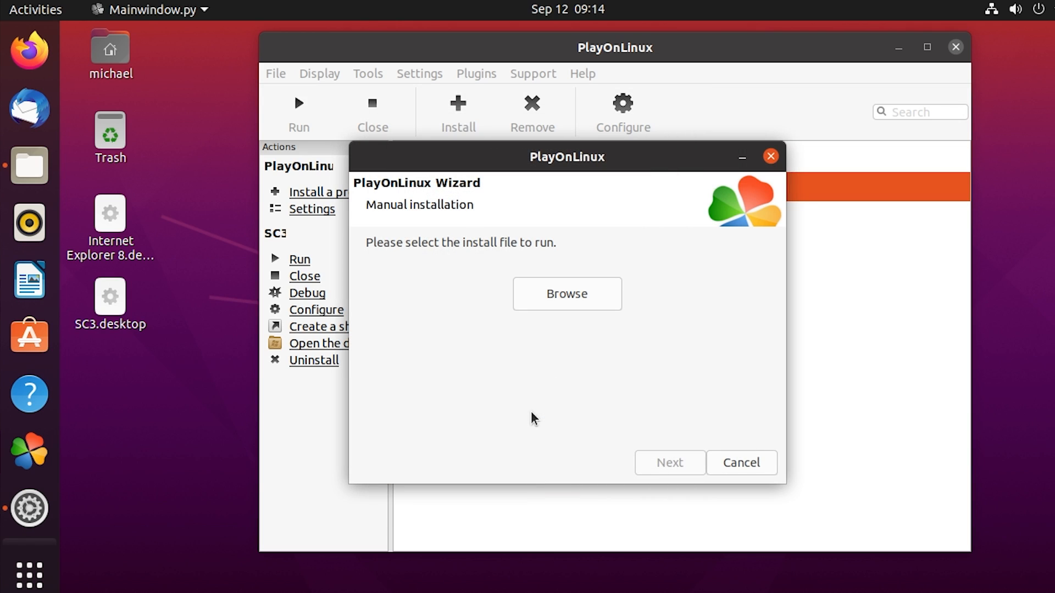
- Select SETUP.EXE from the winblows folder in Documents as the install file
{"action": "left_click", "coordinate": [554, 298]}
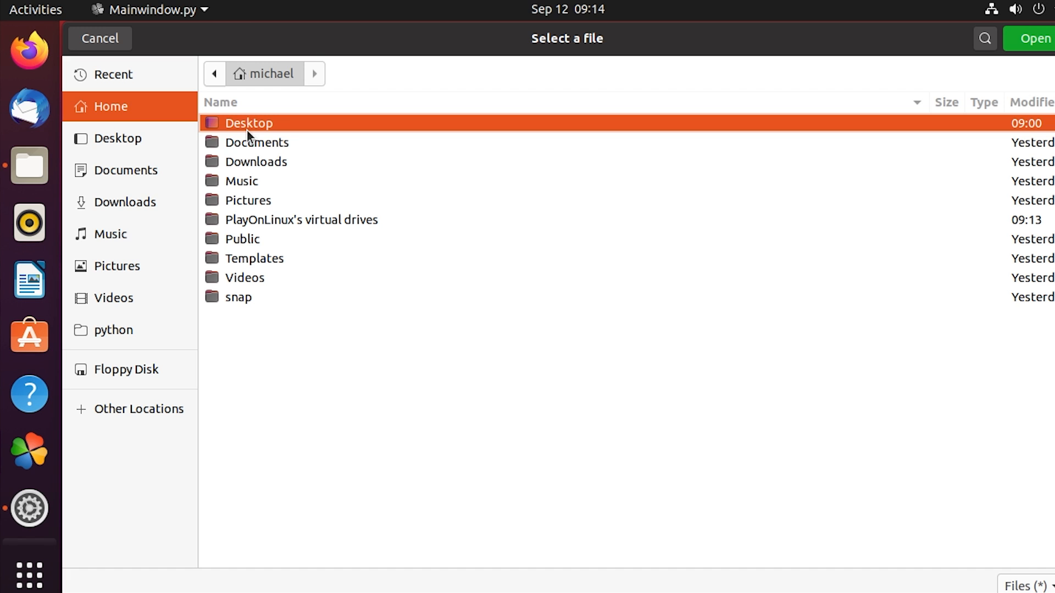
{"action": "double_click", "coordinate": [249, 144]}
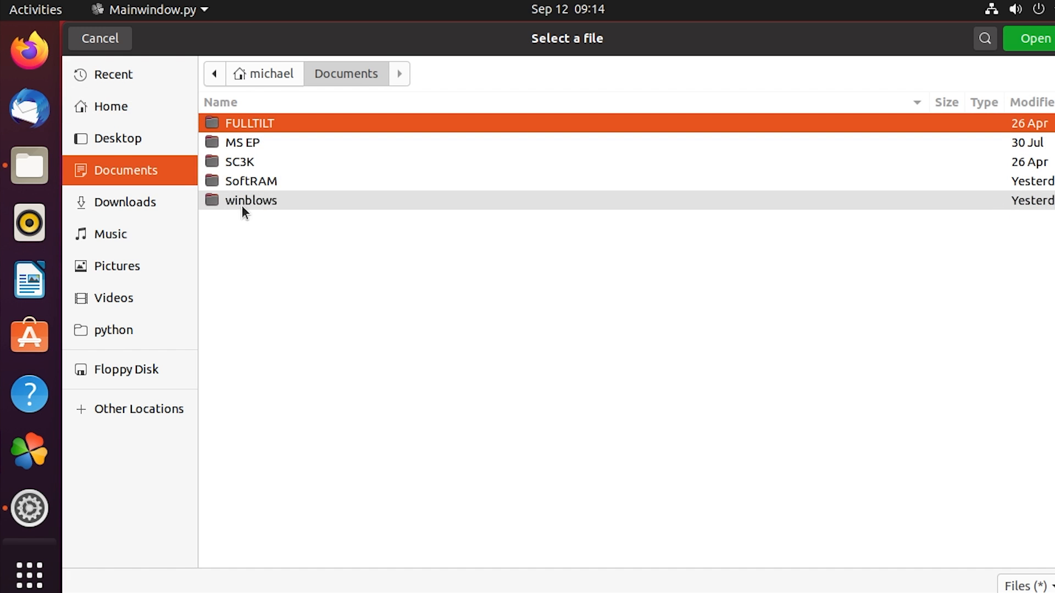
{"action": "double_click", "coordinate": [233, 203]}
{"action": "scroll", "coordinate": [440, 258], "scroll_direction": "down", "scroll_amount": 10}
{"action": "scroll", "coordinate": [434, 280], "scroll_direction": "up", "scroll_amount": 3}
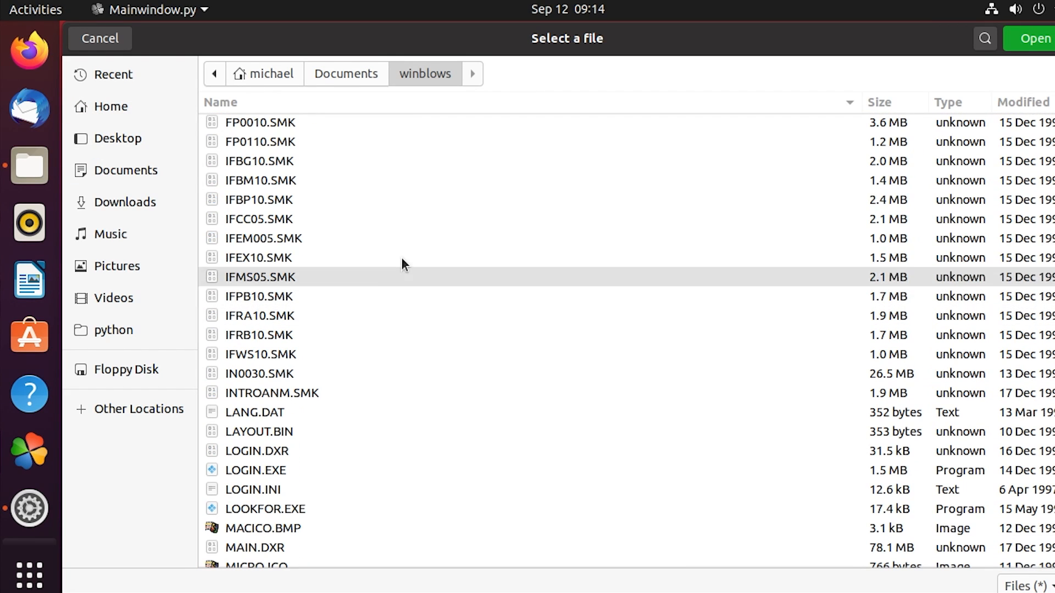
{"action": "scroll", "coordinate": [327, 272], "scroll_direction": "up", "scroll_amount": 15}
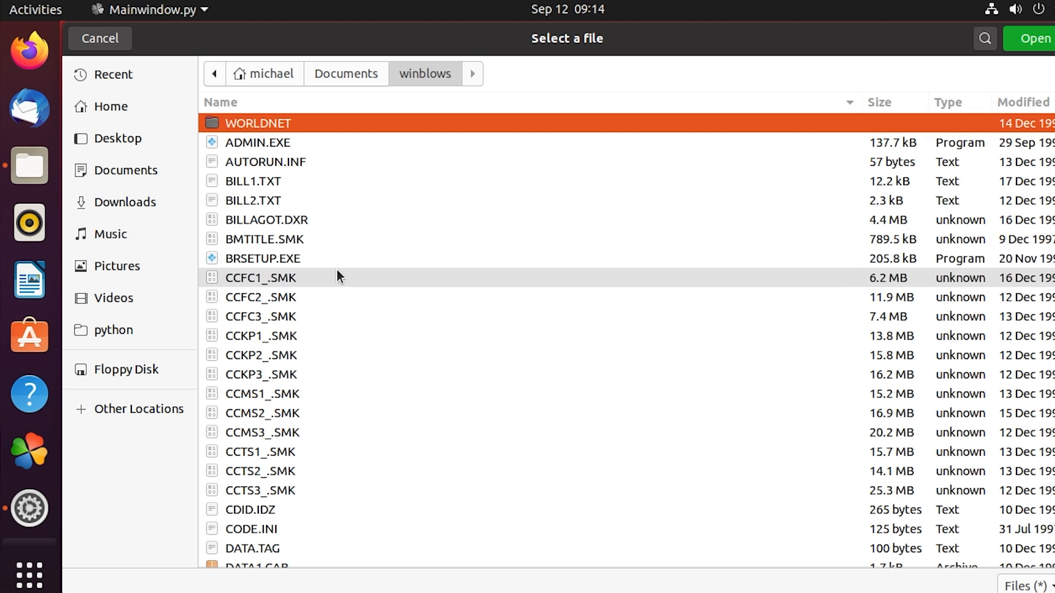
{"action": "scroll", "coordinate": [392, 259], "scroll_direction": "down", "scroll_amount": 20}
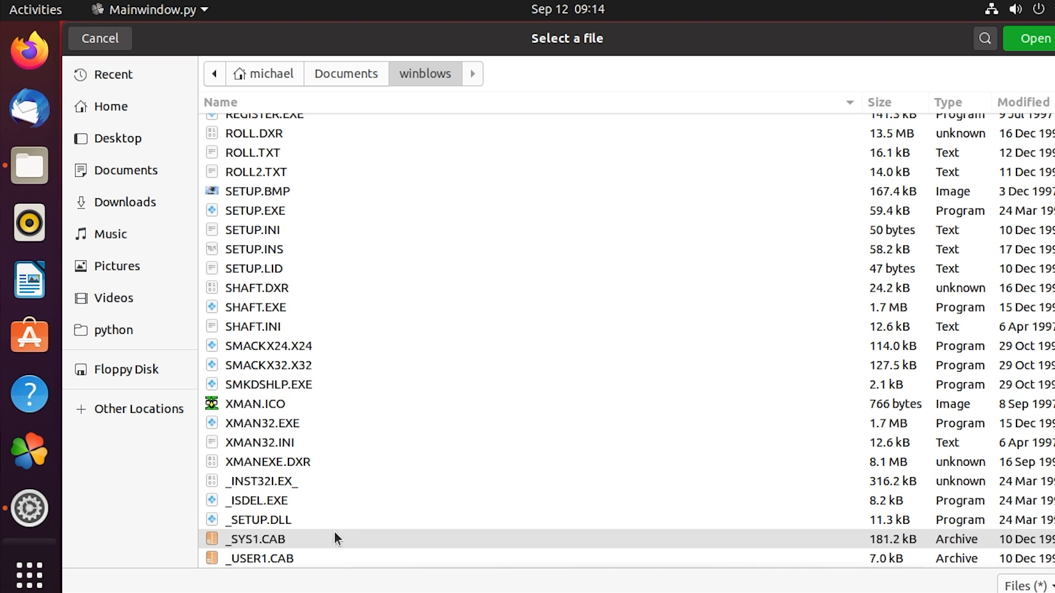
{"action": "left_click", "coordinate": [283, 211]}
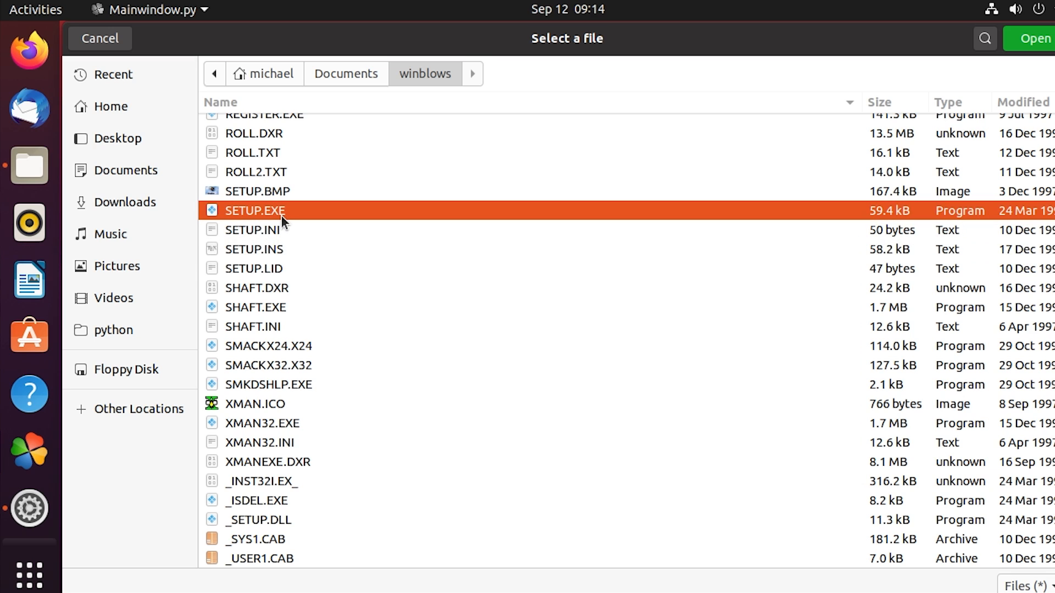
{"action": "left_click", "coordinate": [1034, 43]}
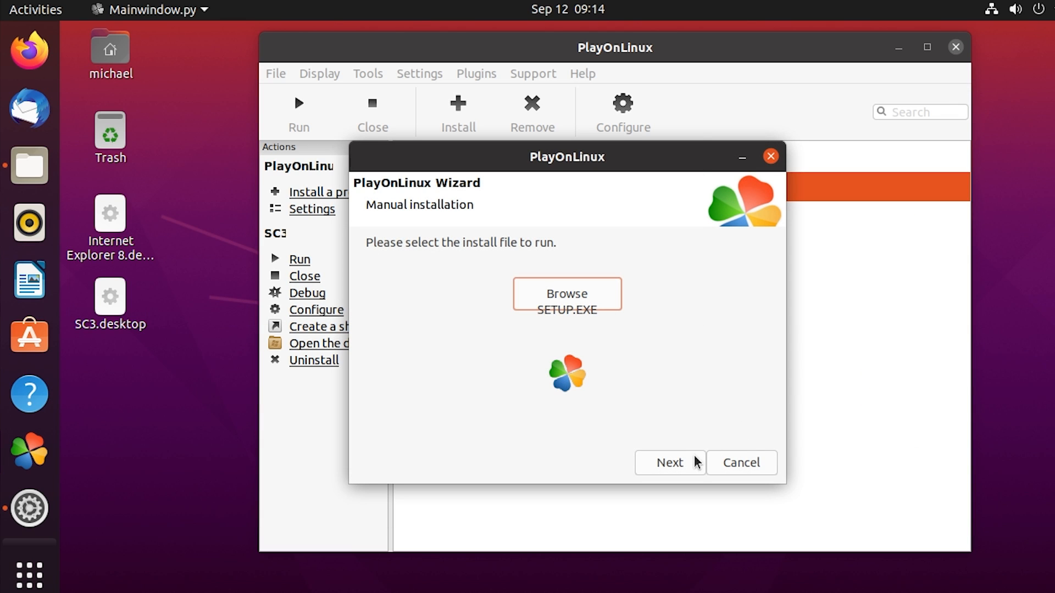
- Try to run the selected setup, dismiss the error dialog, and finish the wizard without making a shortcut
{"action": "left_click", "coordinate": [695, 462]}
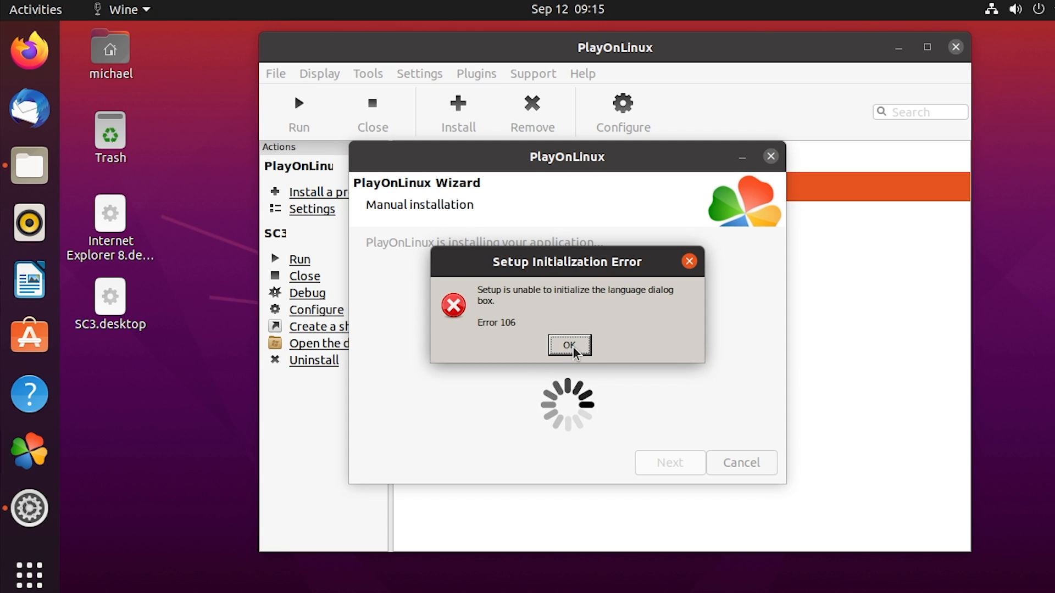
{"action": "left_click_drag", "start_coordinate": [565, 264], "coordinate": [566, 245]}
{"action": "left_click", "coordinate": [578, 322]}
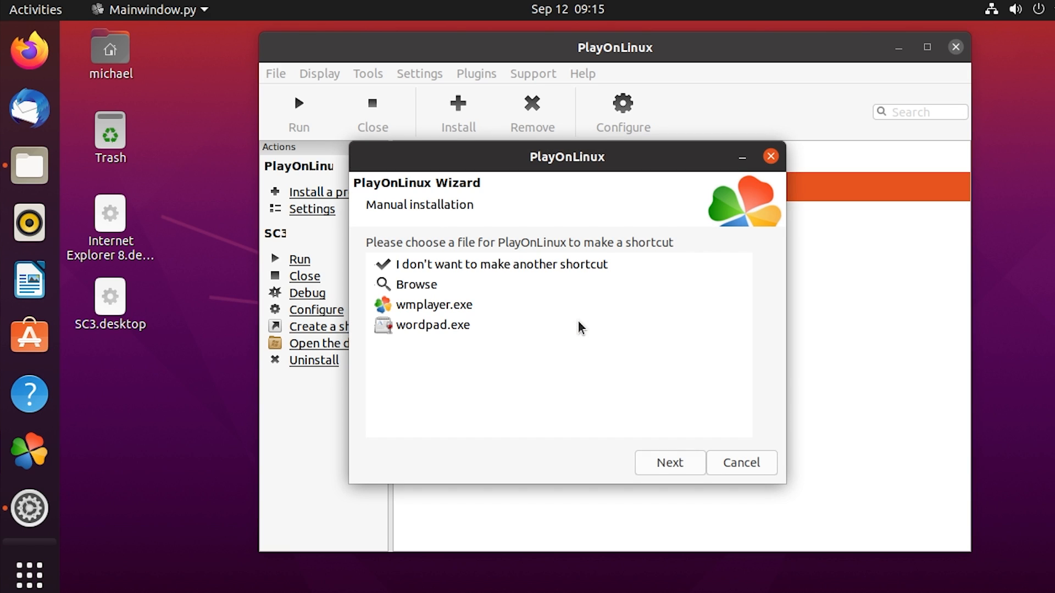
{"action": "left_click", "coordinate": [494, 266]}
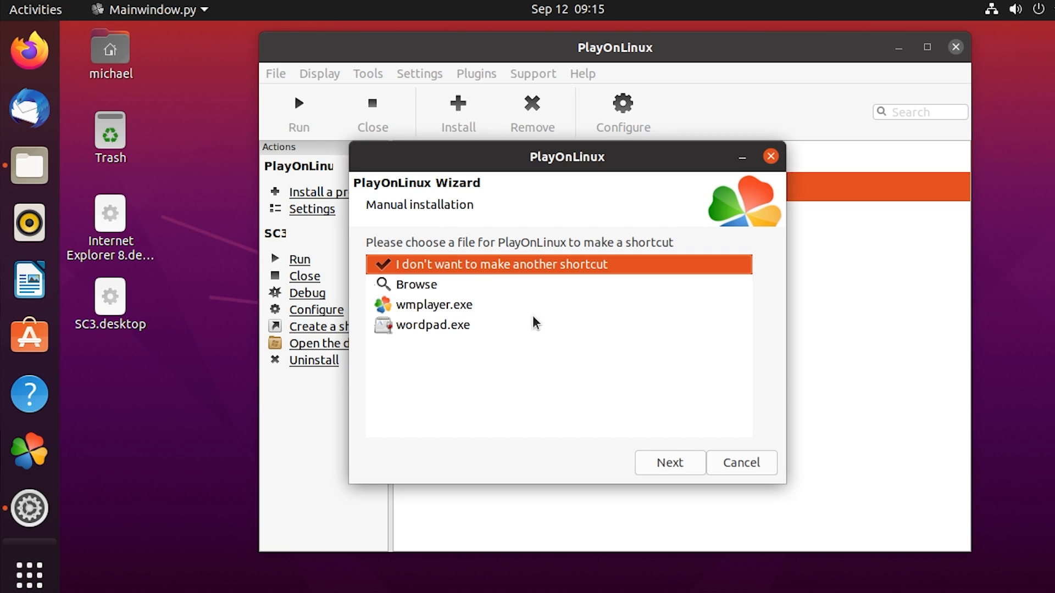
{"action": "left_click", "coordinate": [687, 470]}
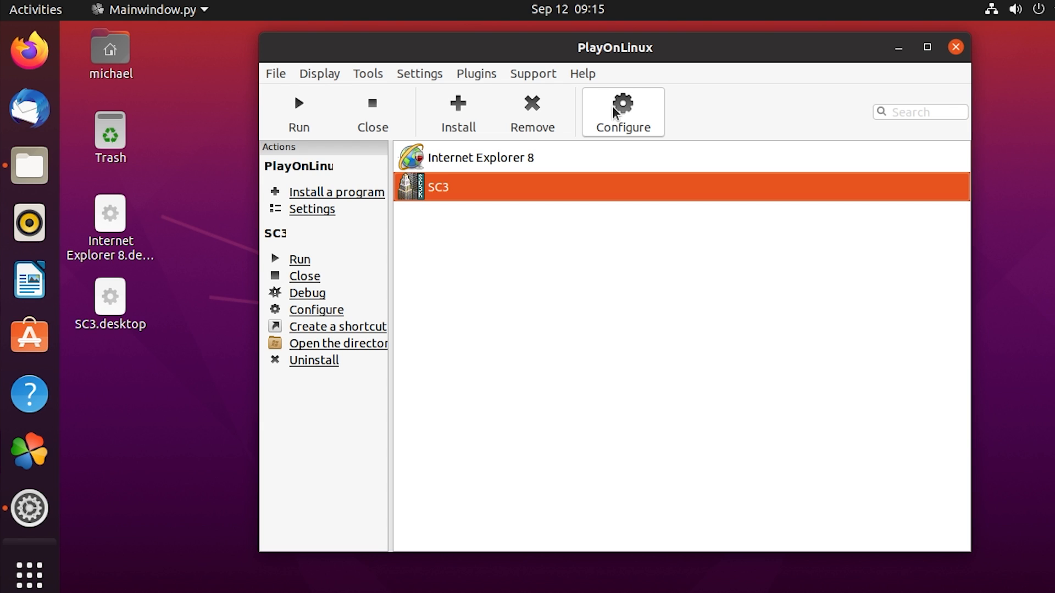
{"action": "left_click", "coordinate": [477, 116]}
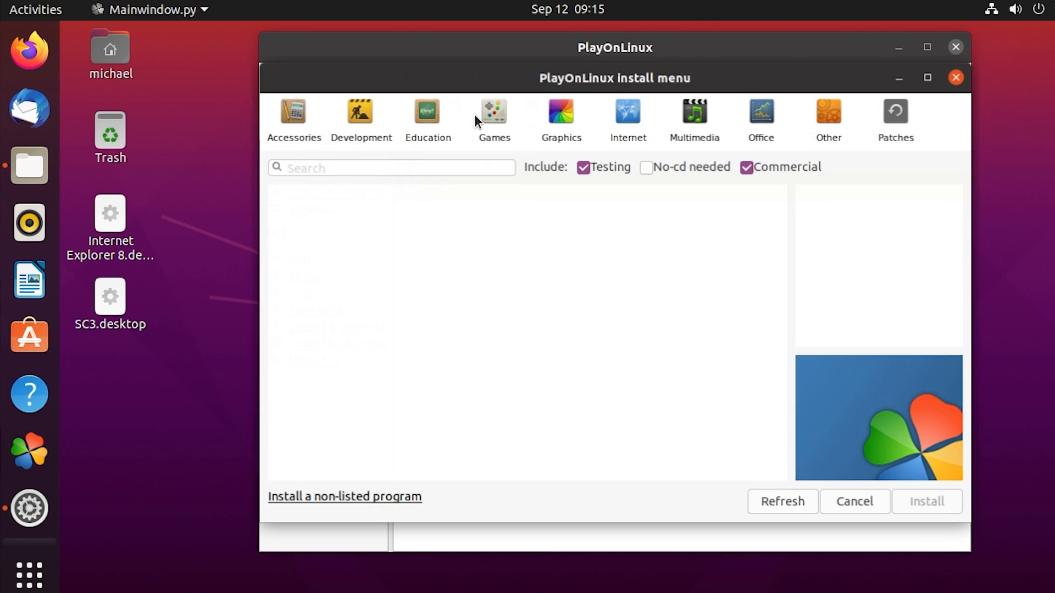
{"action": "left_click_drag", "start_coordinate": [575, 97], "coordinate": [551, 101]}
{"action": "left_click", "coordinate": [950, 89]}
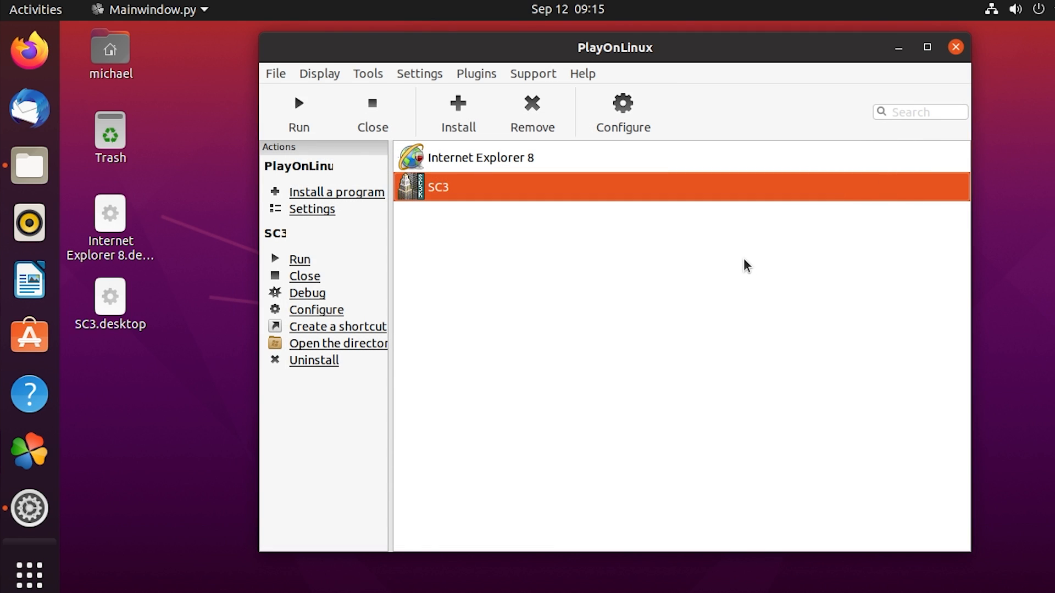
- Install the Microsoft Core Fonts component on the Winblows virtual drive from the PlayOnLinux configuration
{"action": "left_click", "coordinate": [642, 122]}
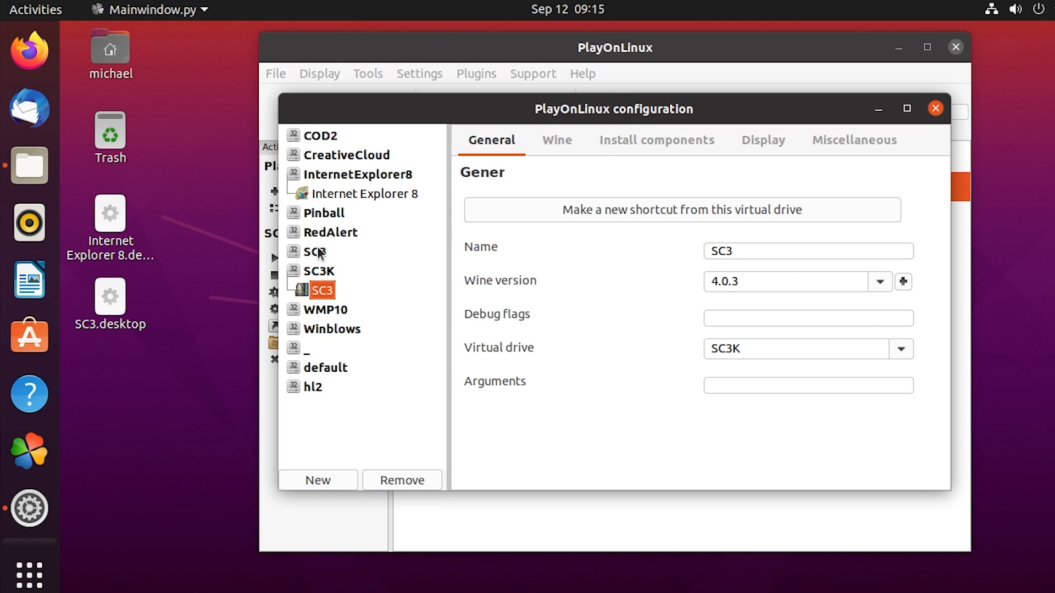
{"action": "left_click", "coordinate": [326, 330]}
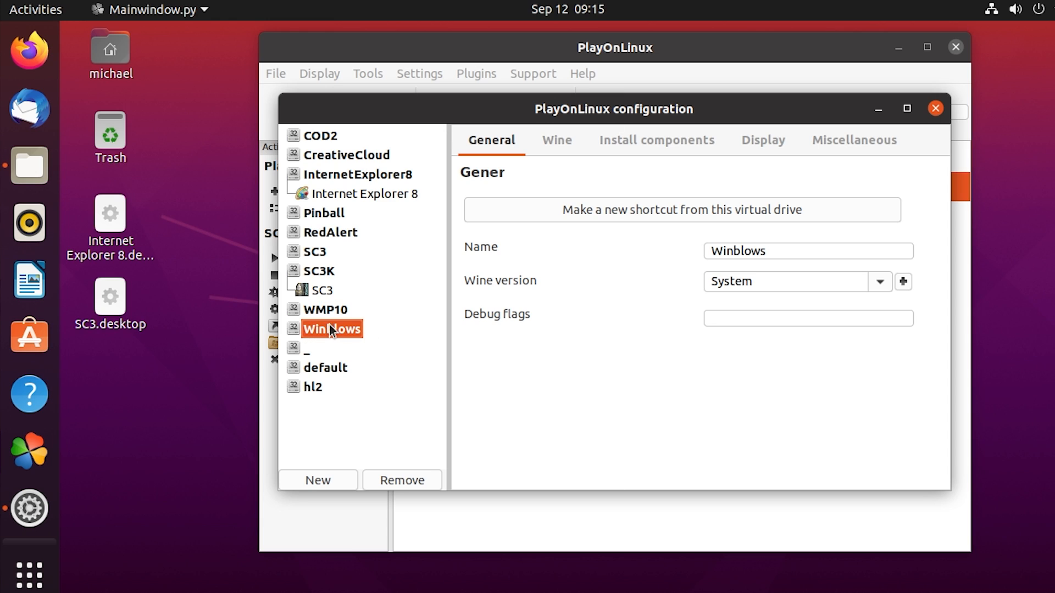
{"action": "left_click", "coordinate": [645, 145]}
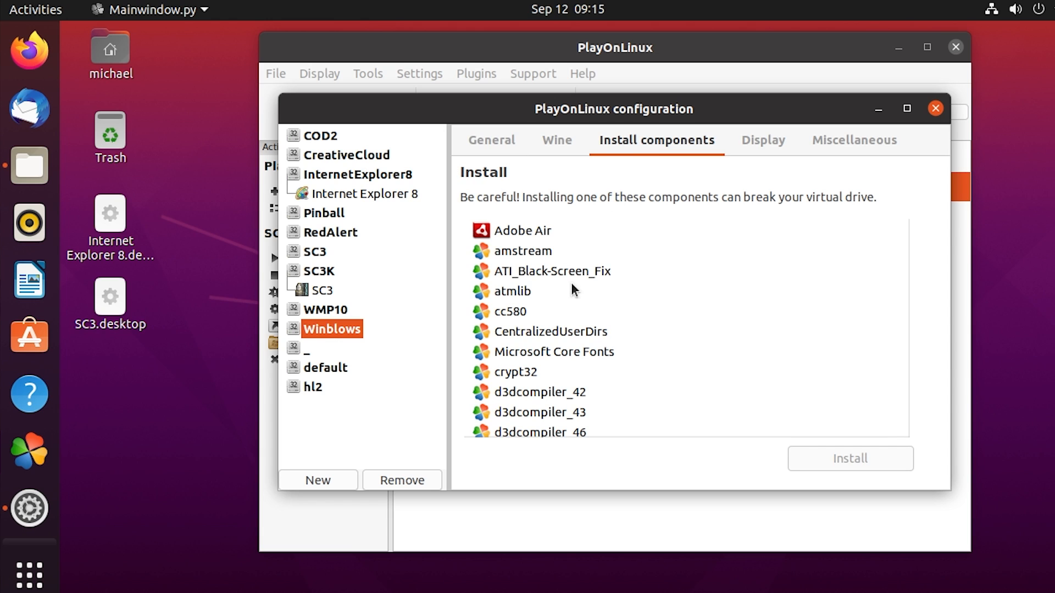
{"action": "left_click", "coordinate": [519, 355]}
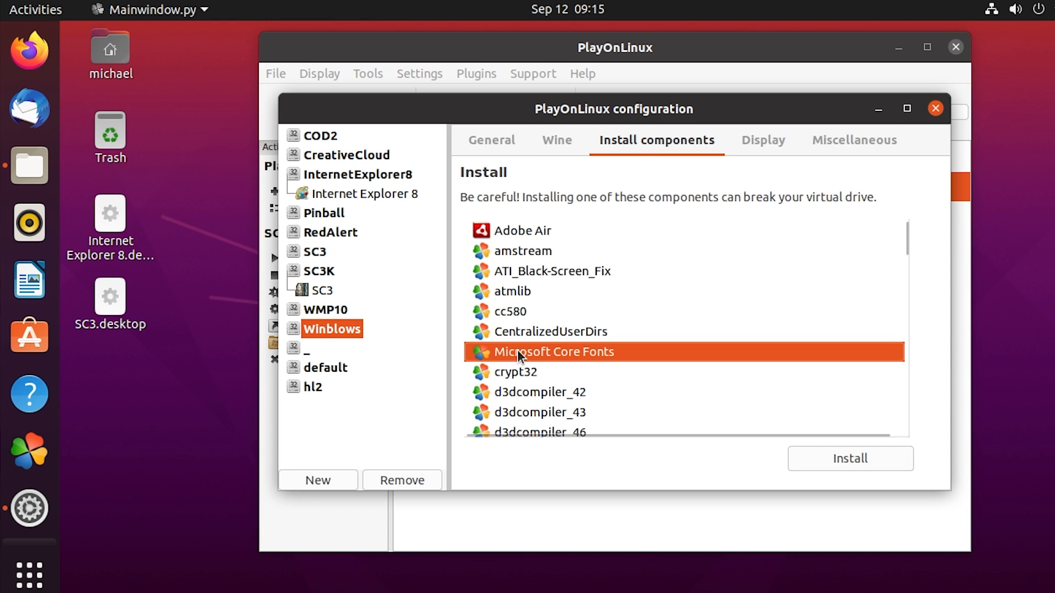
{"action": "left_click", "coordinate": [875, 458]}
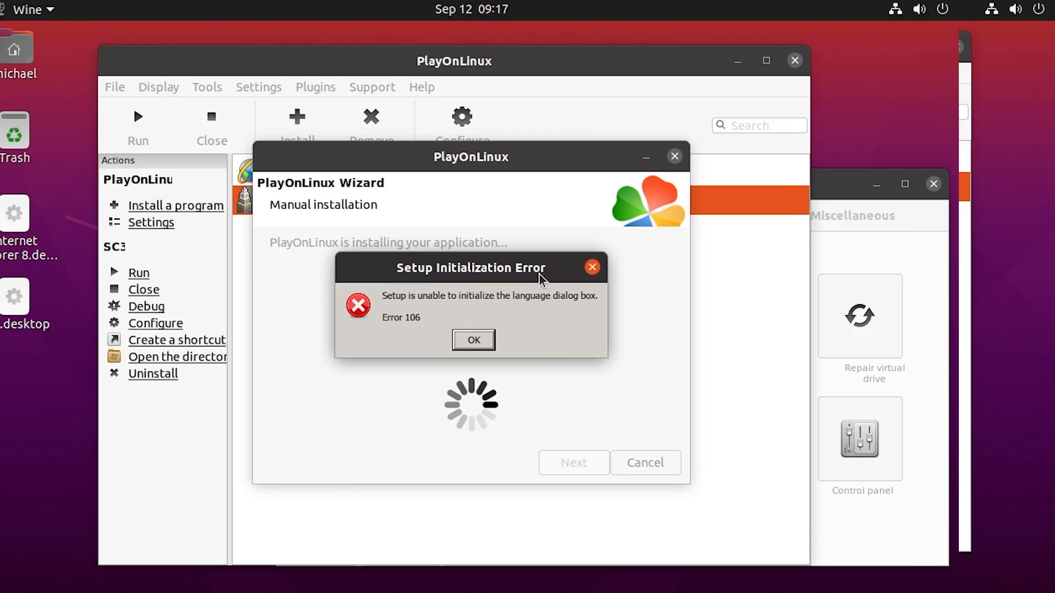
- Move the Setup Initialization Error dialog aside and dismiss it
{"action": "left_click_drag", "start_coordinate": [541, 280], "coordinate": [504, 264]}
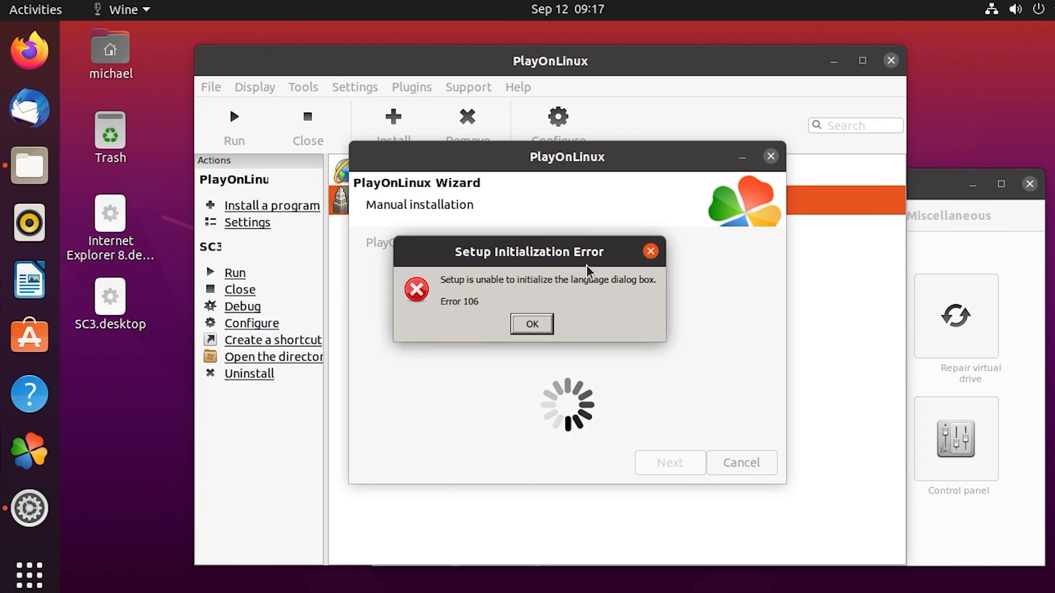
{"action": "left_click", "coordinate": [535, 324]}
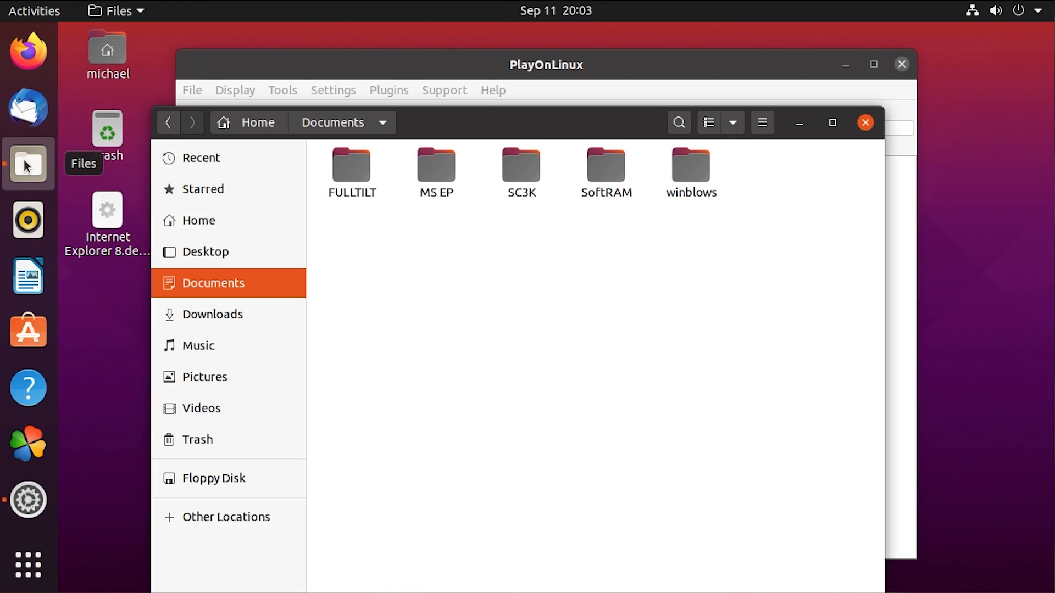
- Select the SoftRAM folder in Documents, switch to PlayOnLinux, and start manually installing a non-listed program in a new virtual drive
{"action": "left_click", "coordinate": [602, 174]}
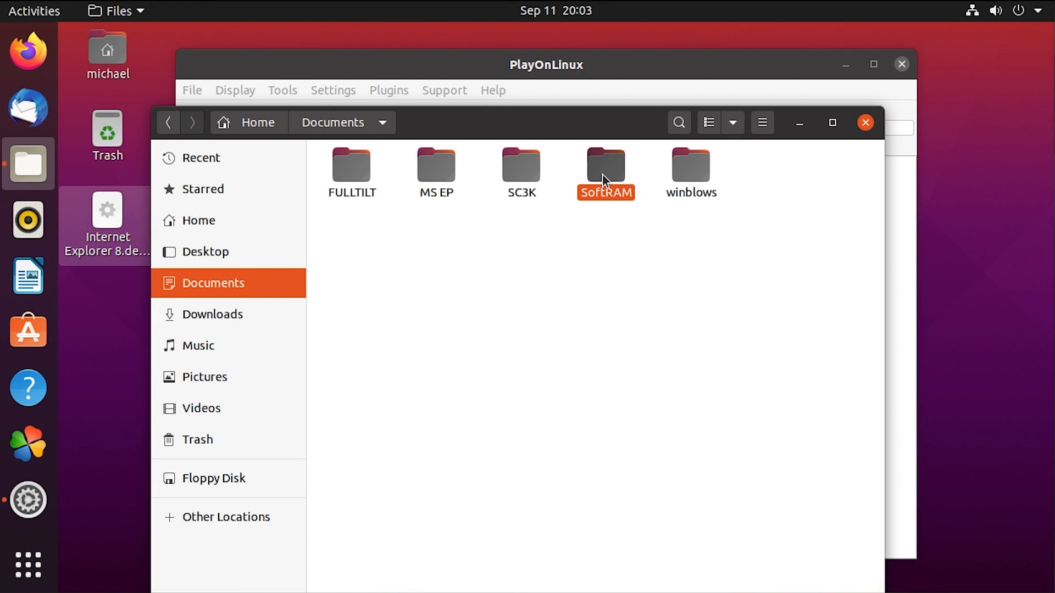
{"action": "left_click", "coordinate": [605, 66]}
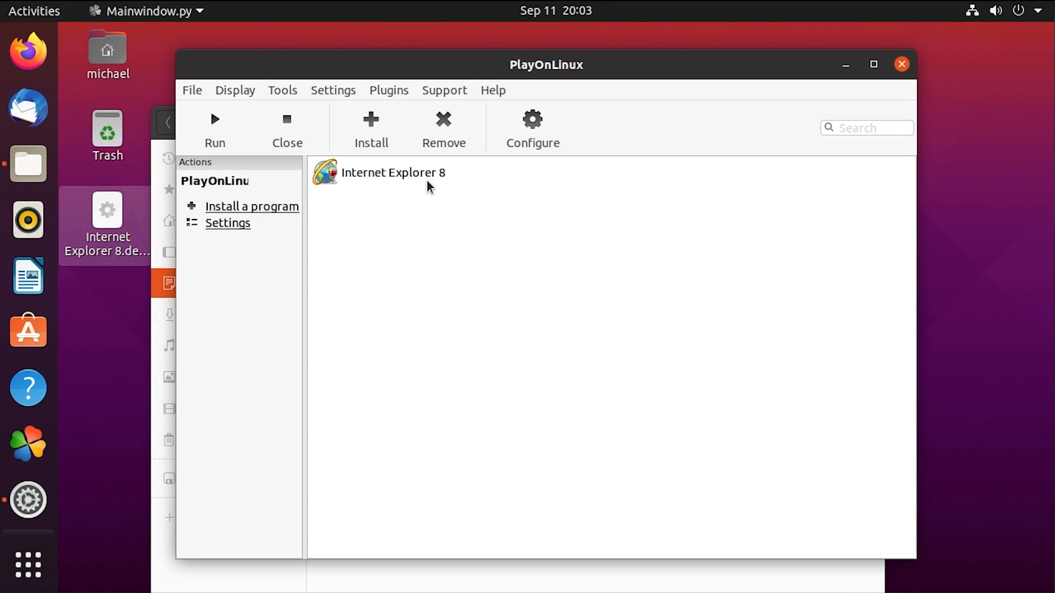
{"action": "left_click", "coordinate": [374, 140]}
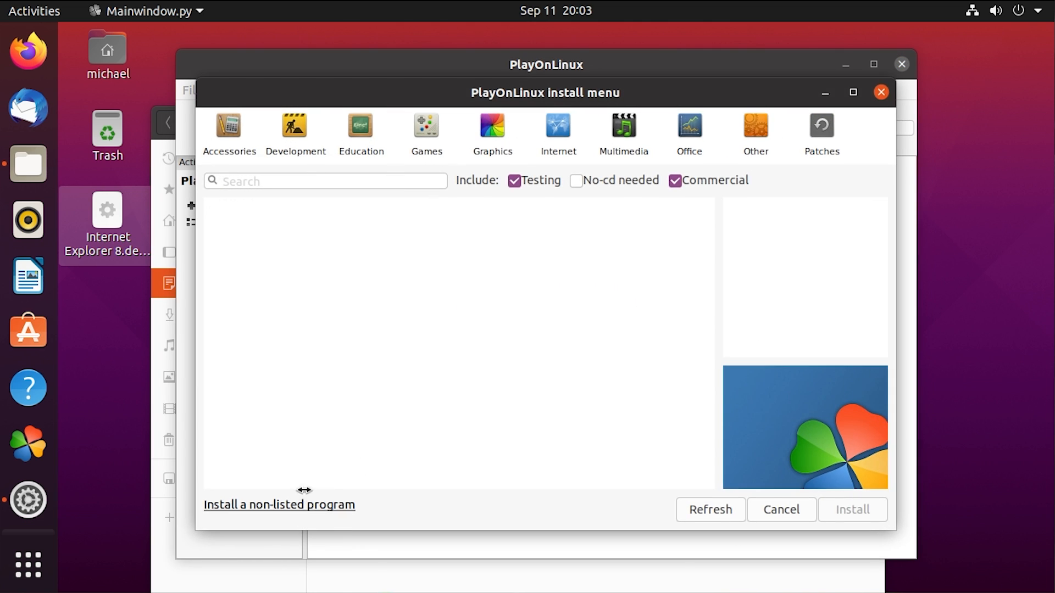
{"action": "left_click", "coordinate": [285, 502]}
{"action": "left_click", "coordinate": [637, 451]}
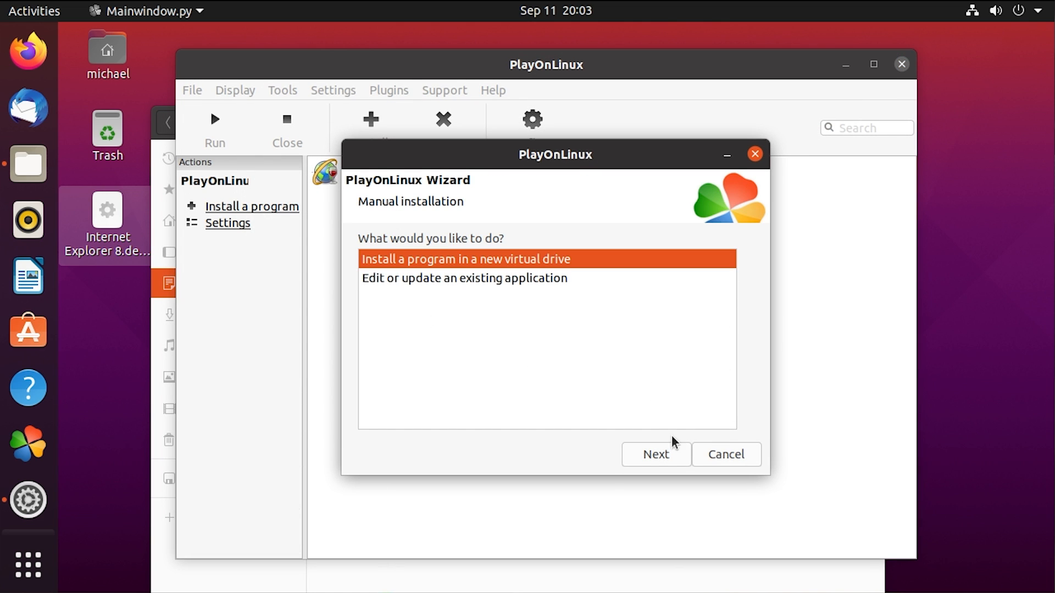
{"action": "left_click", "coordinate": [657, 460]}
- Name the new virtual drive SoftRAM and continue to the pre-installation options
{"action": "left_click", "coordinate": [477, 270]}
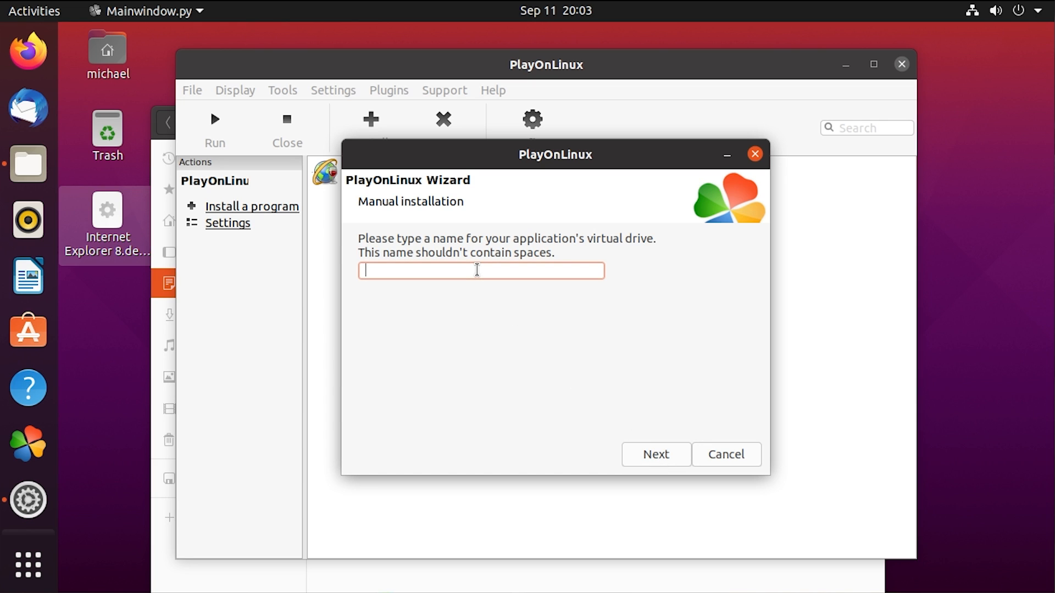
{"action": "type", "text": "SoftRAm"}
{"action": "key", "text": "BackSpace"}
{"action": "type", "text": "<M"}
{"action": "key", "text": "BackSpace"}
{"action": "key", "text": "BackSpace"}
{"action": "key", "text": "Return"}
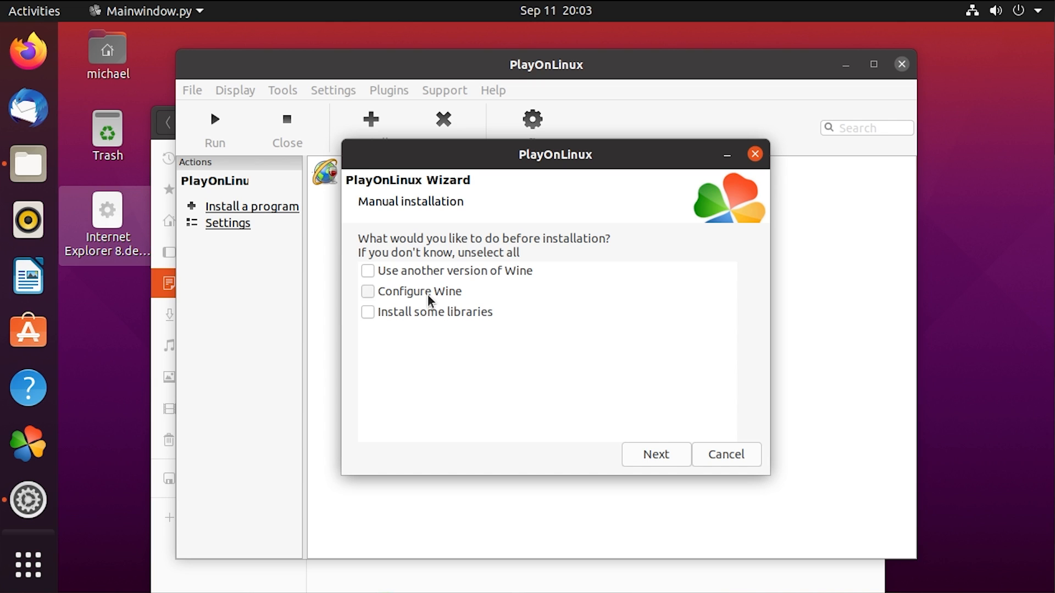
- Choose to configure Wine before installation and set its Windows version to Windows 95
{"action": "left_click", "coordinate": [366, 293]}
{"action": "left_click", "coordinate": [661, 460]}
{"action": "left_click", "coordinate": [658, 455]}
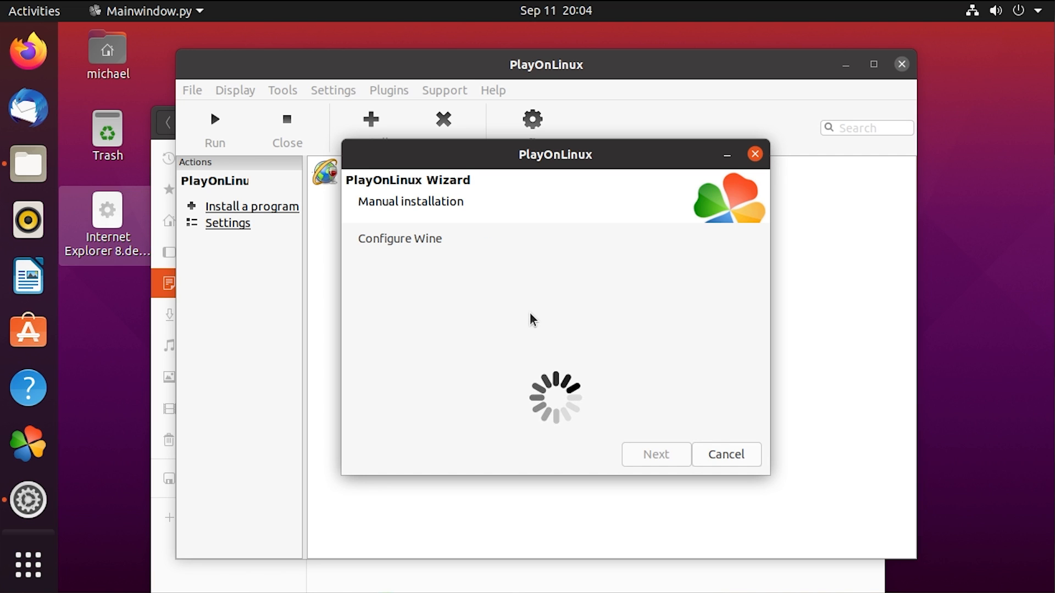
{"action": "left_click", "coordinate": [335, 361]}
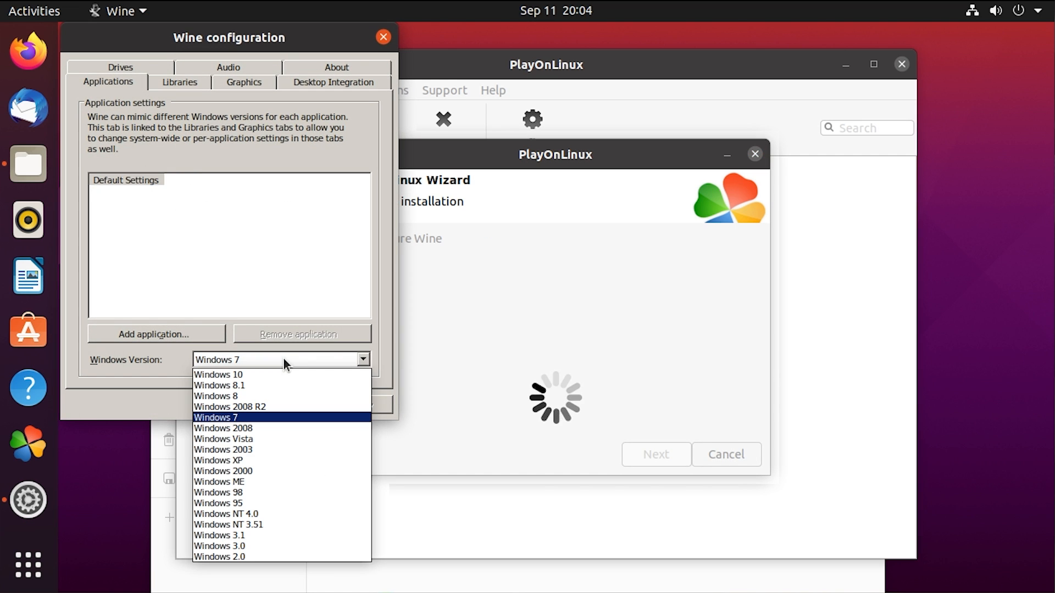
{"action": "left_click", "coordinate": [295, 499]}
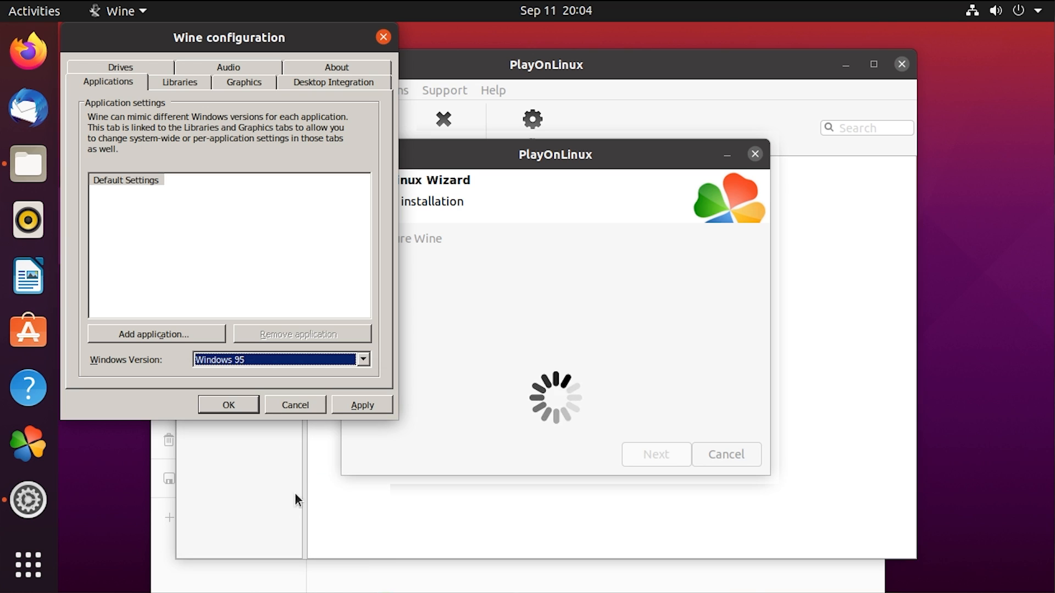
{"action": "left_click", "coordinate": [235, 405]}
- Run SETUP.EXE from the SoftRAM folder in Documents as the installer, and dismiss the SoftRAM 95 error dialog
{"action": "left_click", "coordinate": [555, 304]}
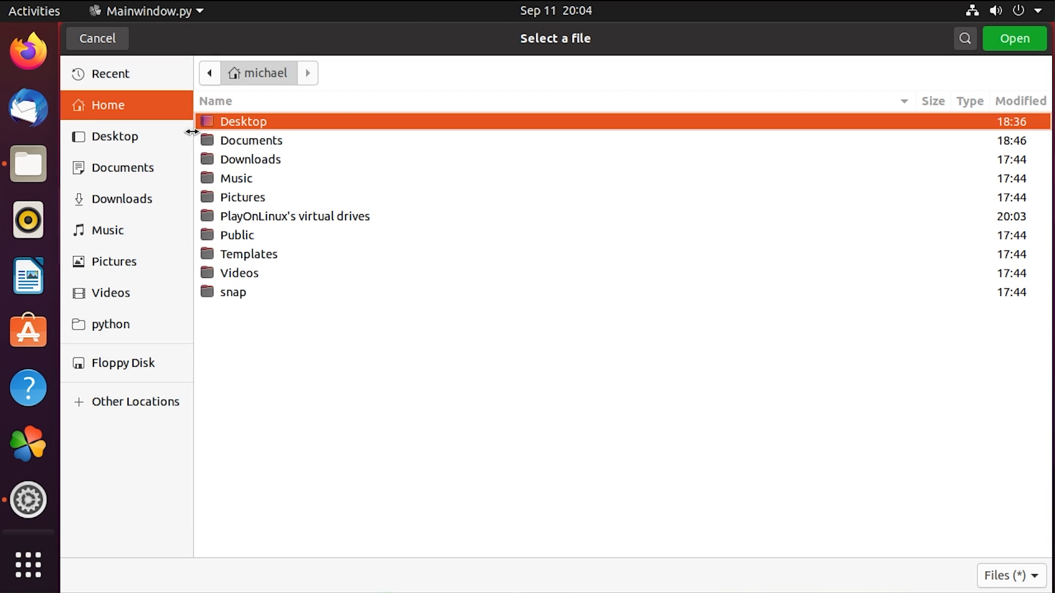
{"action": "left_click", "coordinate": [130, 164]}
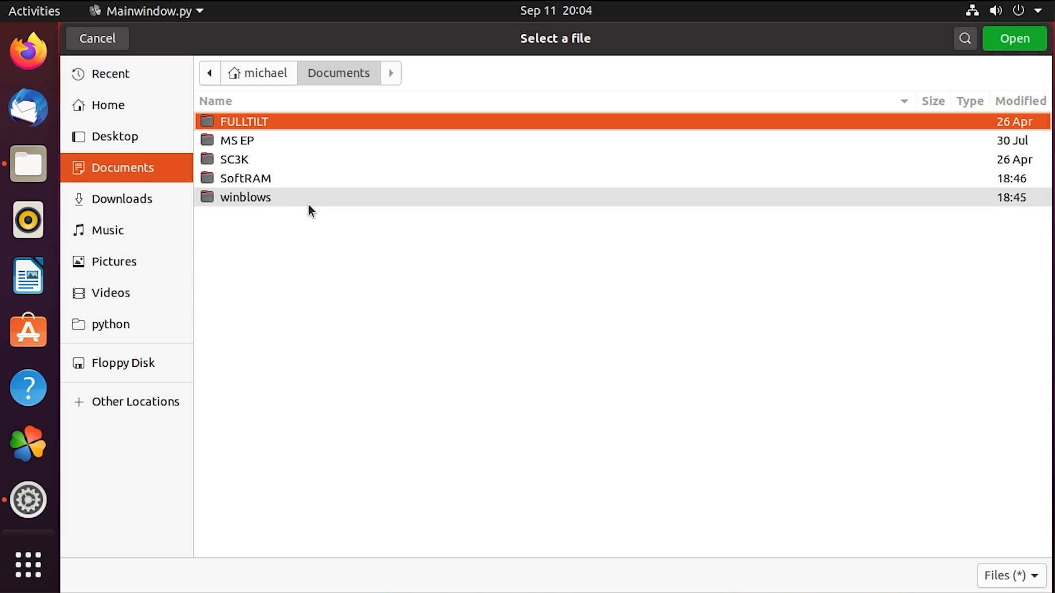
{"action": "double_click", "coordinate": [254, 180]}
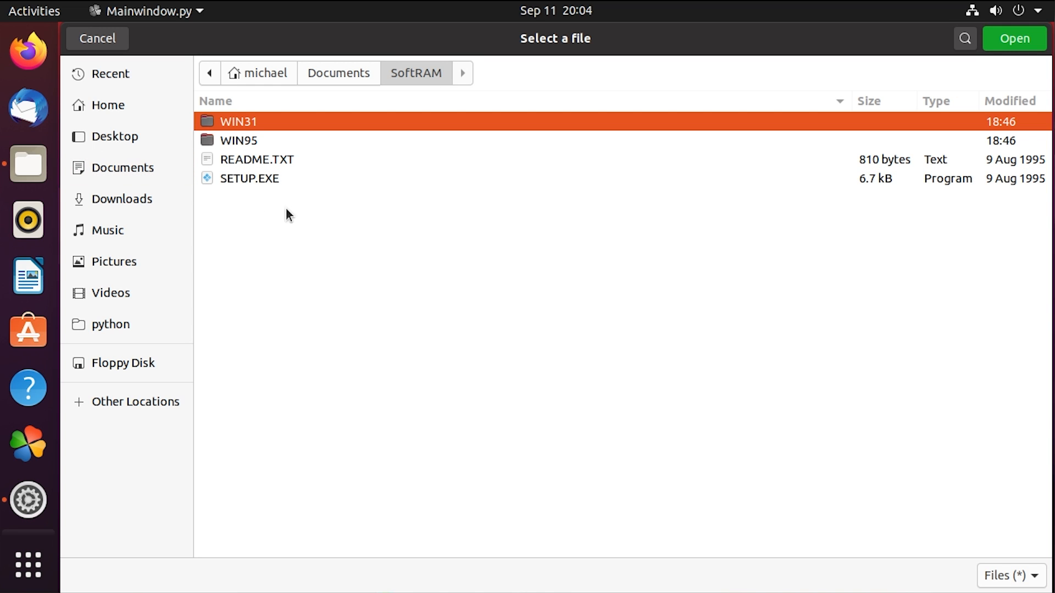
{"action": "left_click", "coordinate": [270, 185]}
{"action": "double_click", "coordinate": [271, 184]}
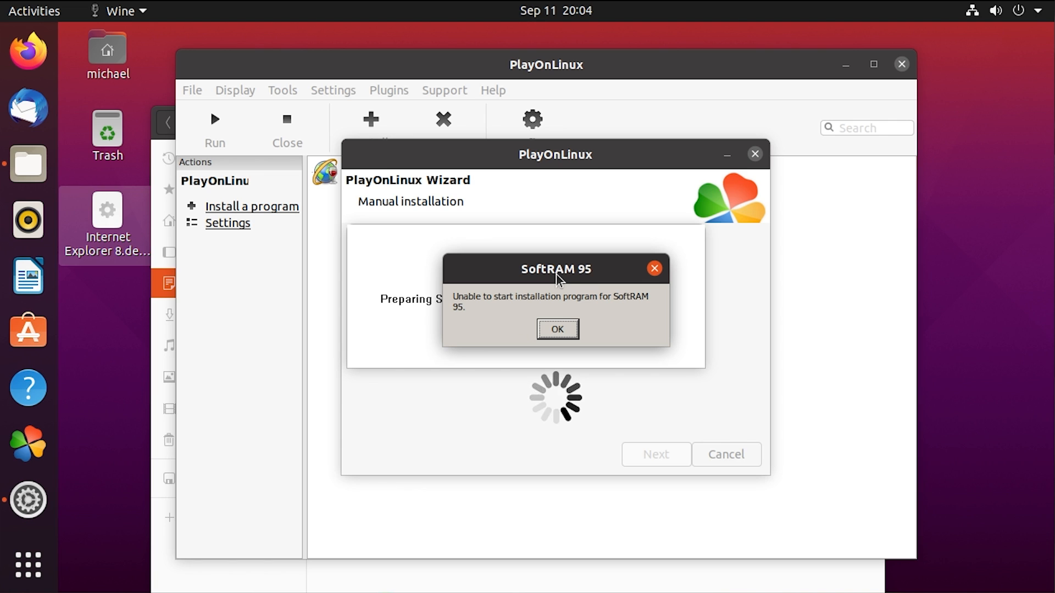
{"action": "left_click_drag", "start_coordinate": [556, 272], "coordinate": [540, 386]}
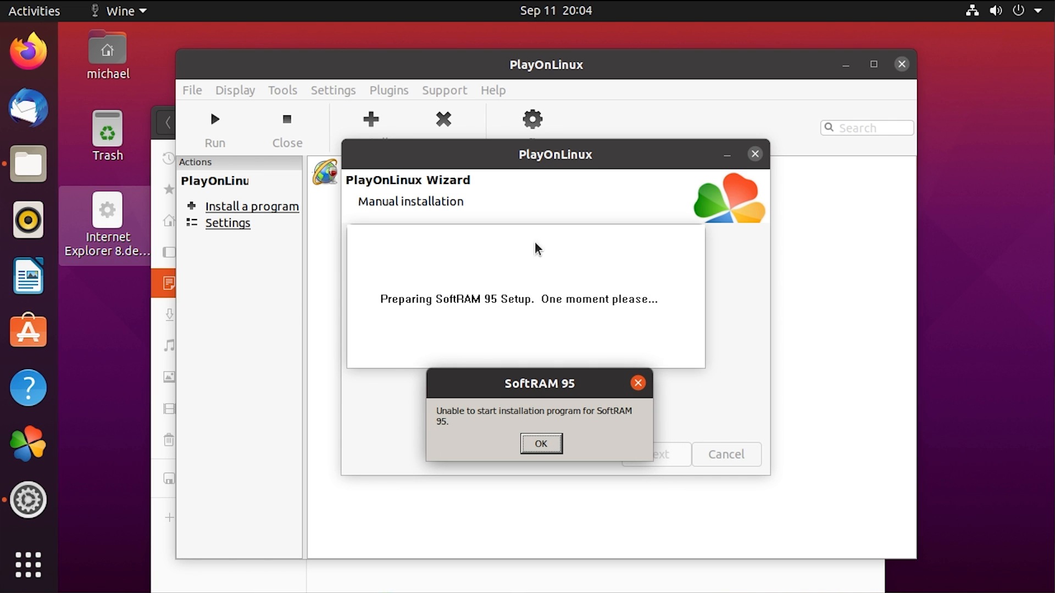
{"action": "left_click", "coordinate": [552, 446]}
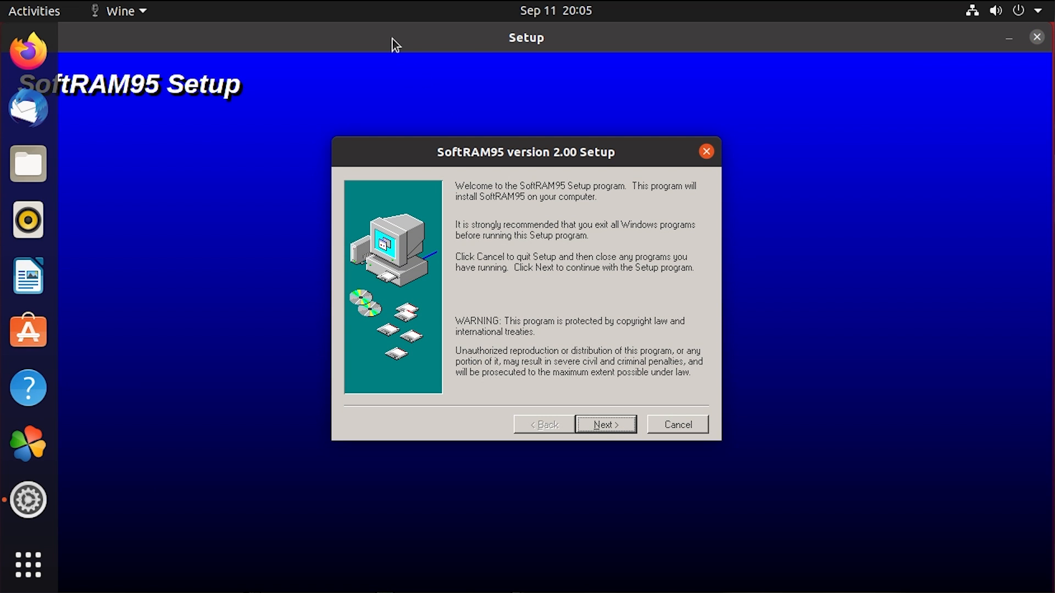
- Go through the SoftRAM95 setup with the default destination directory and acknowledge the detected memory information
{"action": "mouse_move", "coordinate": [437, 152]}
{"action": "left_mouse_down"}
{"action": "mouse_move", "coordinate": [460, 154]}
{"action": "mouse_move", "coordinate": [428, 152]}
{"action": "mouse_move", "coordinate": [423, 166]}
{"action": "left_mouse_up"}
{"action": "key", "text": "Return"}
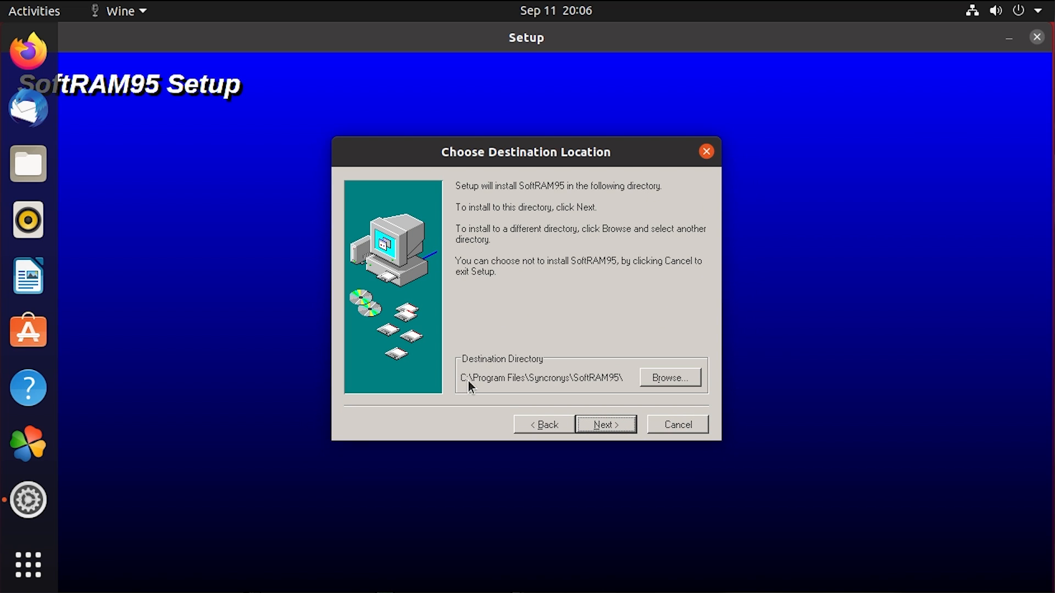
{"action": "left_click", "coordinate": [614, 425]}
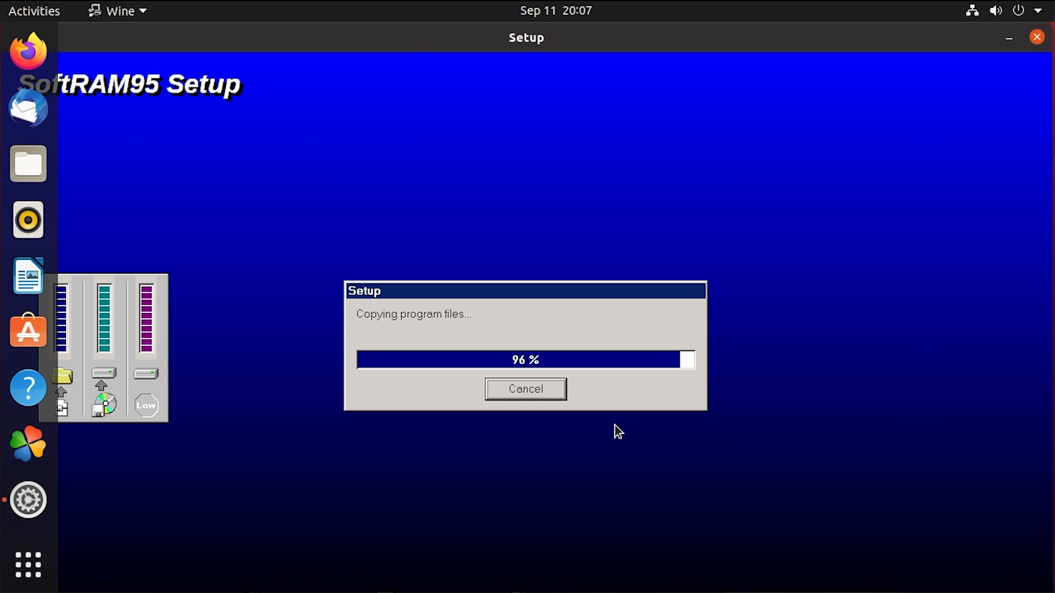
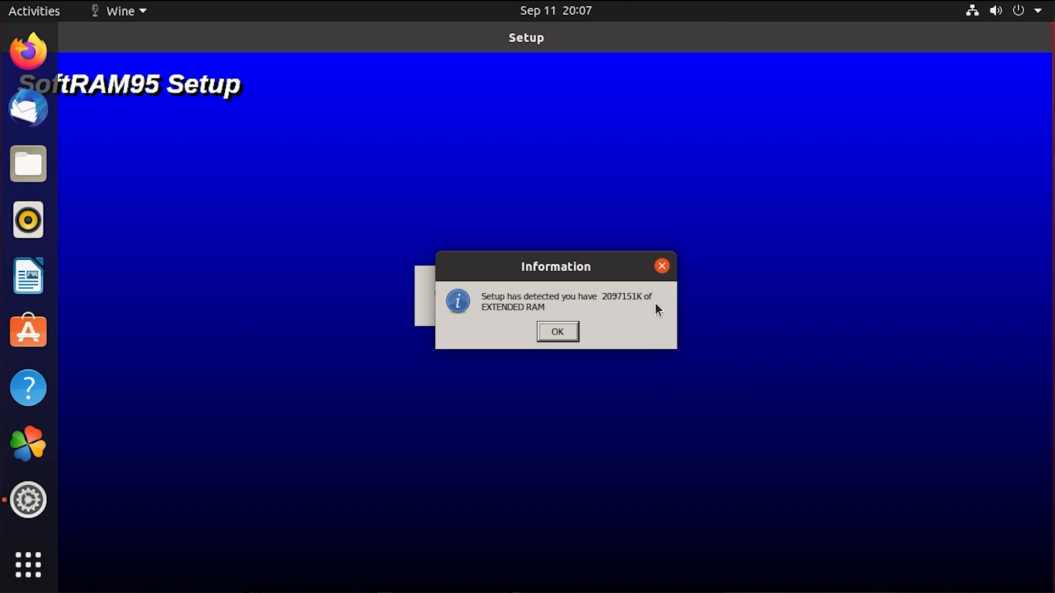
{"action": "left_click", "coordinate": [556, 332]}
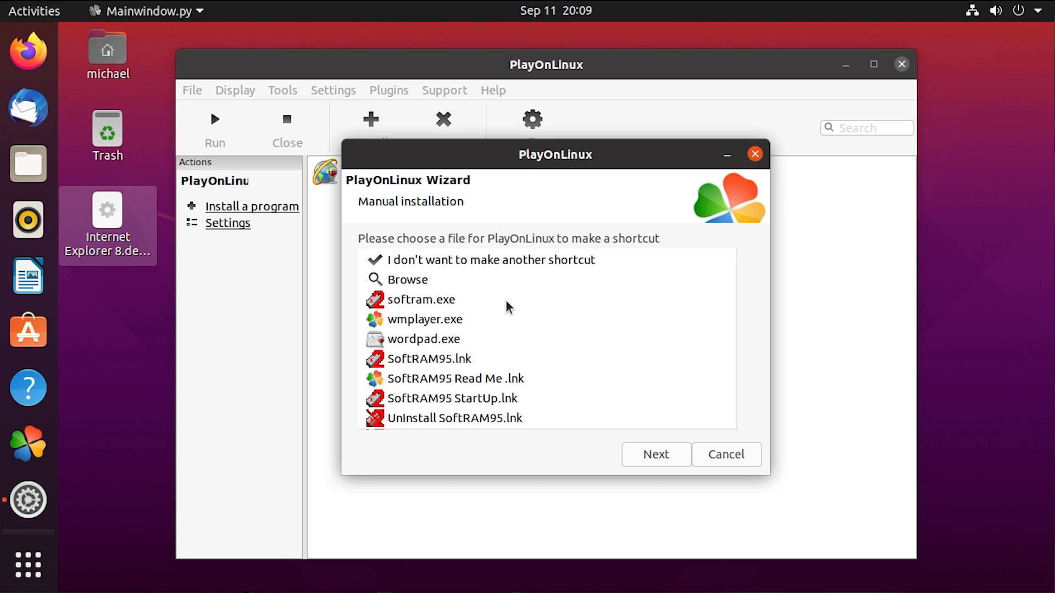
- Look through the files available for a shortcut and choose softram.exe
{"action": "scroll", "coordinate": [508, 309], "scroll_direction": "down", "scroll_amount": 1}
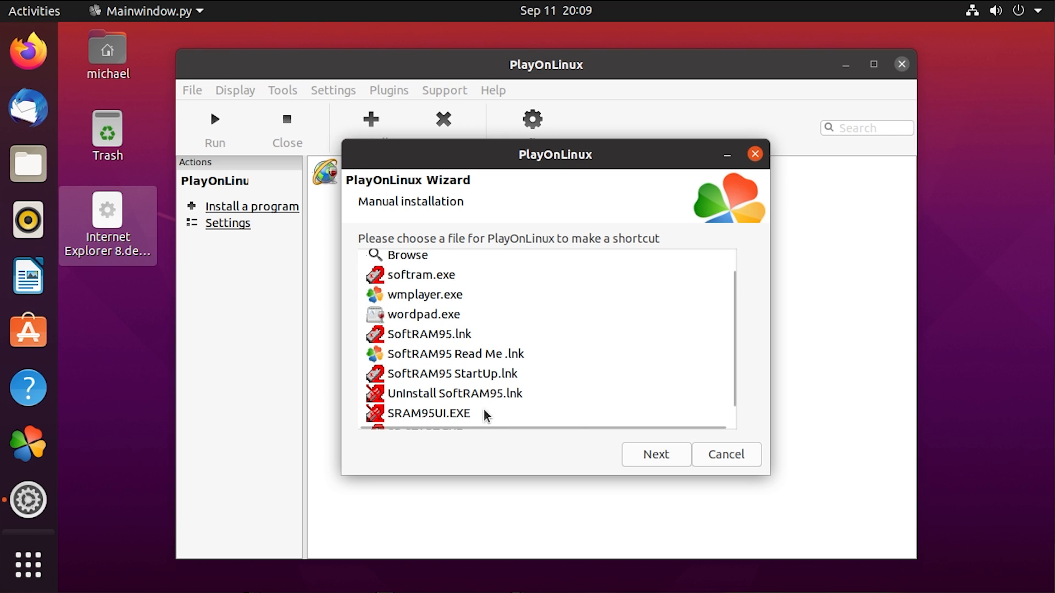
{"action": "left_click", "coordinate": [576, 418]}
{"action": "left_click", "coordinate": [574, 377]}
{"action": "scroll", "coordinate": [489, 419], "scroll_direction": "down", "scroll_amount": 1}
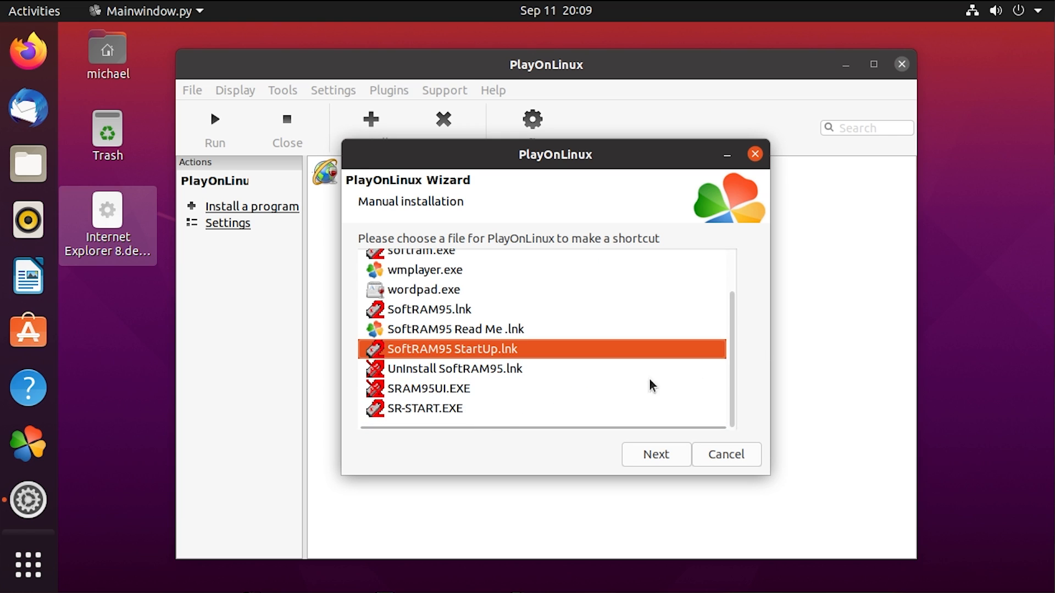
{"action": "scroll", "coordinate": [523, 384], "scroll_direction": "up", "scroll_amount": 3}
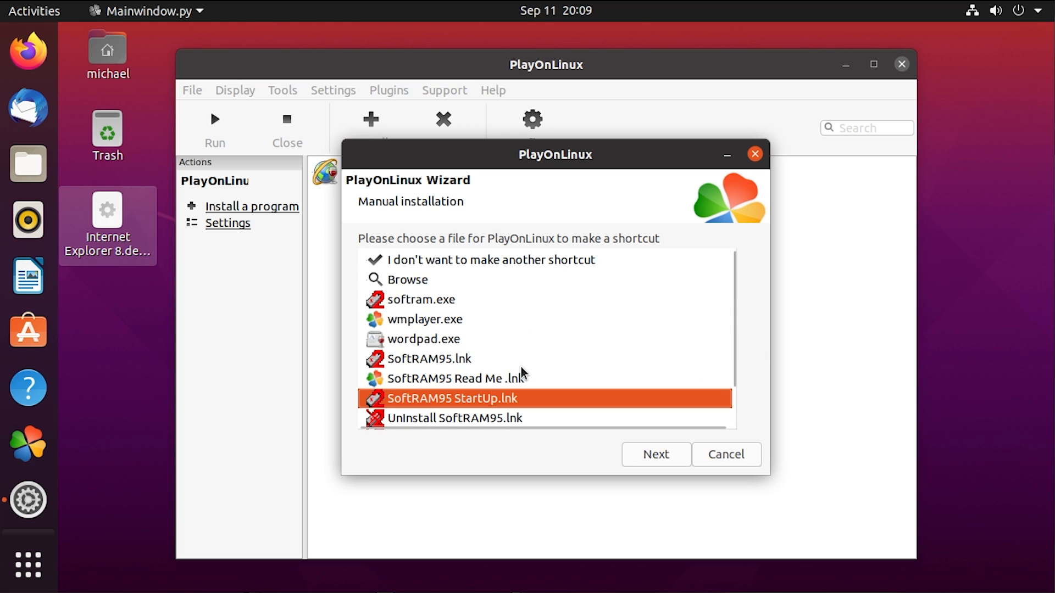
{"action": "left_click", "coordinate": [448, 306]}
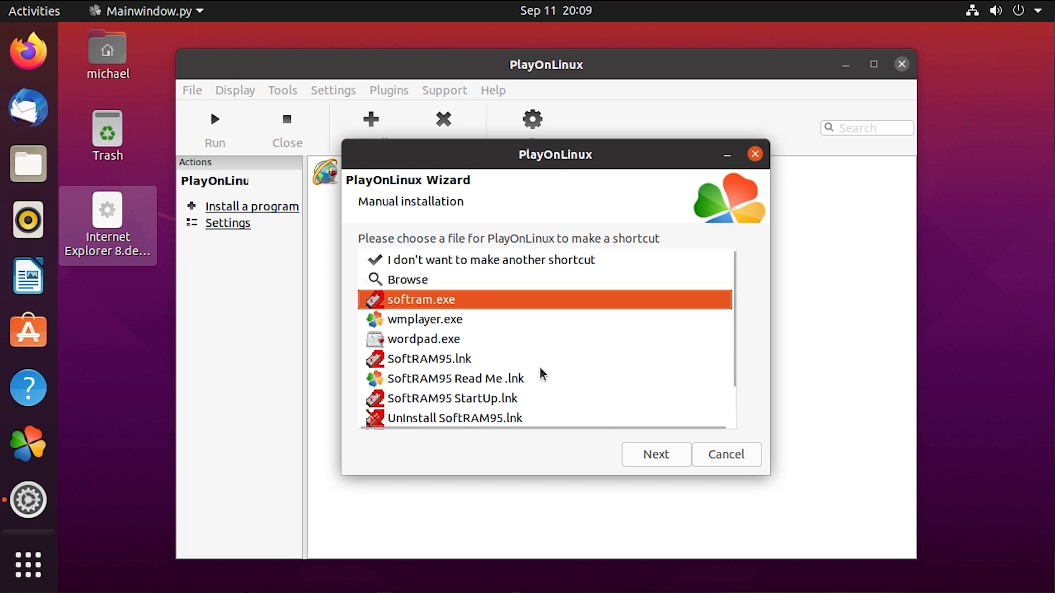
{"action": "left_click", "coordinate": [648, 456]}
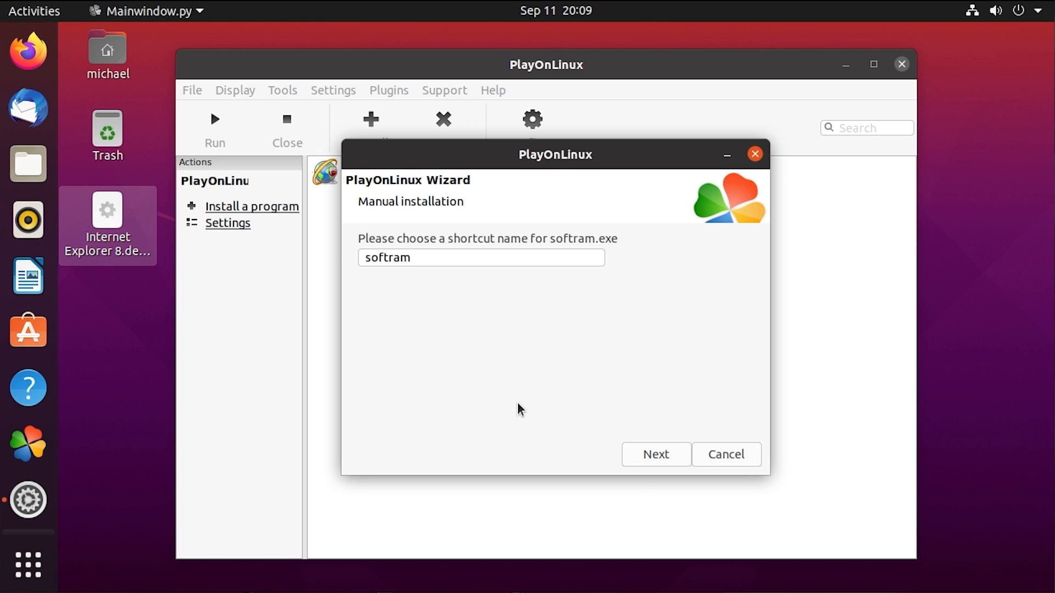
- Name the shortcut for softram.exe SoftRAM and continue the wizard
{"action": "left_click", "coordinate": [380, 258]}
{"action": "key", "text": "BackSpace"}
{"action": "type", "text": "S"}
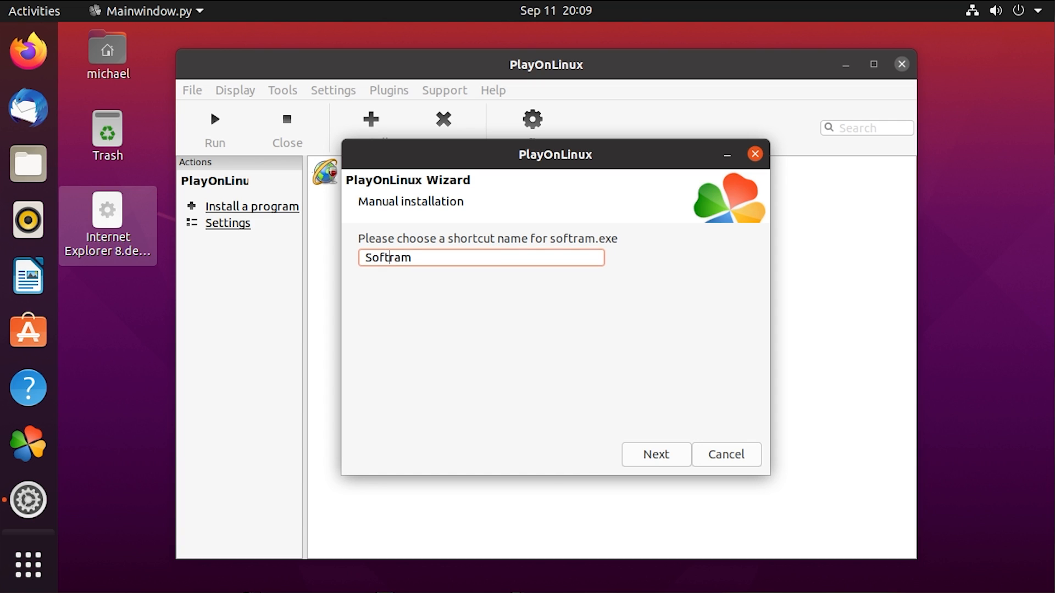
{"action": "key", "text": "BackSpace"}
{"action": "key", "text": "BackSpace"}
{"action": "key", "text": "BackSpace"}
{"action": "type", "text": "RAM"}
{"action": "left_click", "coordinate": [687, 456]}
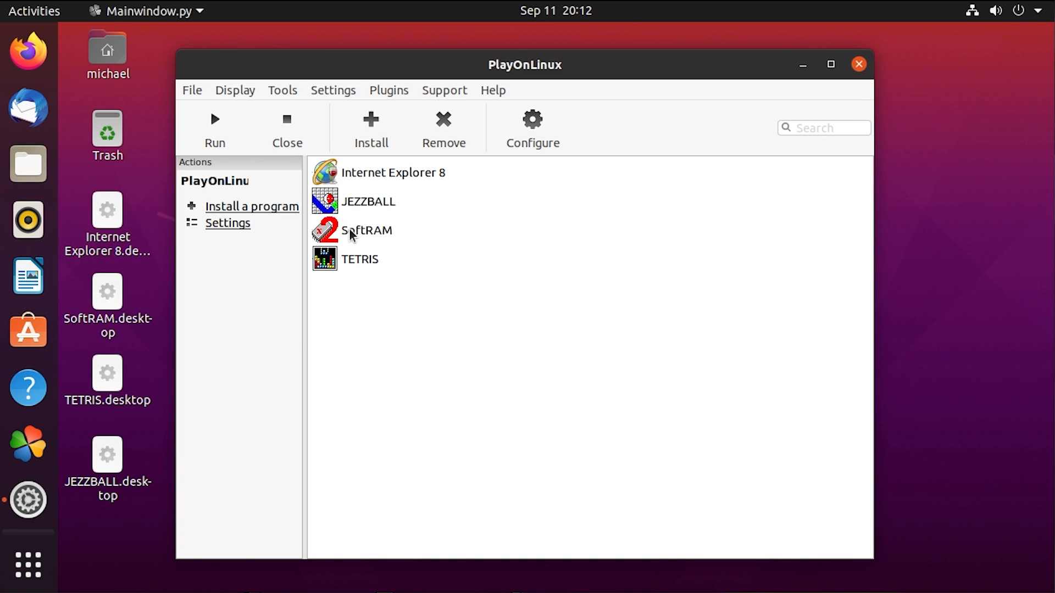
- Run SoftRAM from the PlayOnLinux program list and reposition its window
{"action": "left_click", "coordinate": [349, 233]}
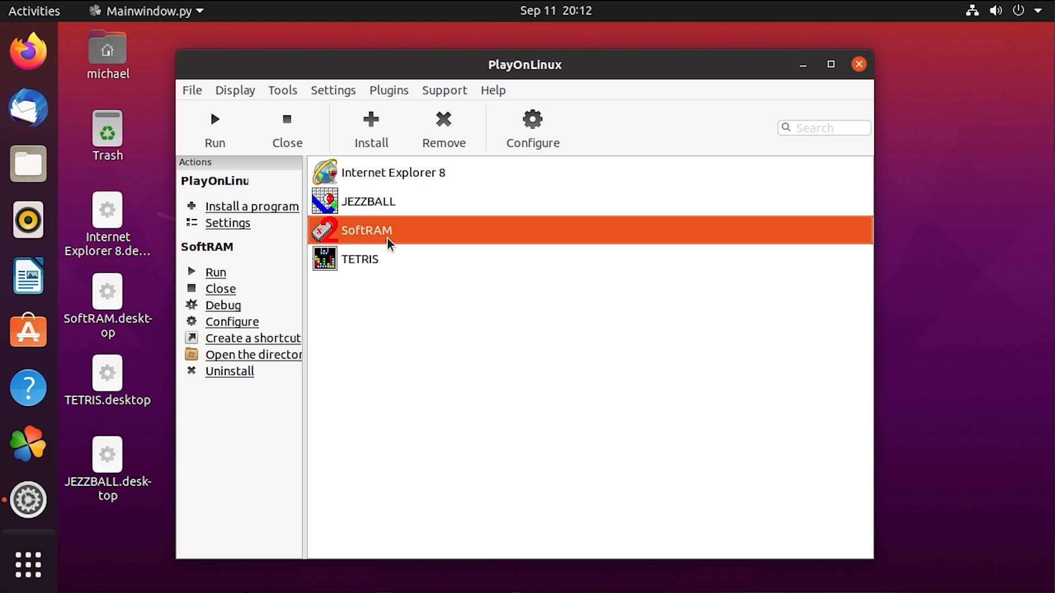
{"action": "left_click", "coordinate": [216, 128]}
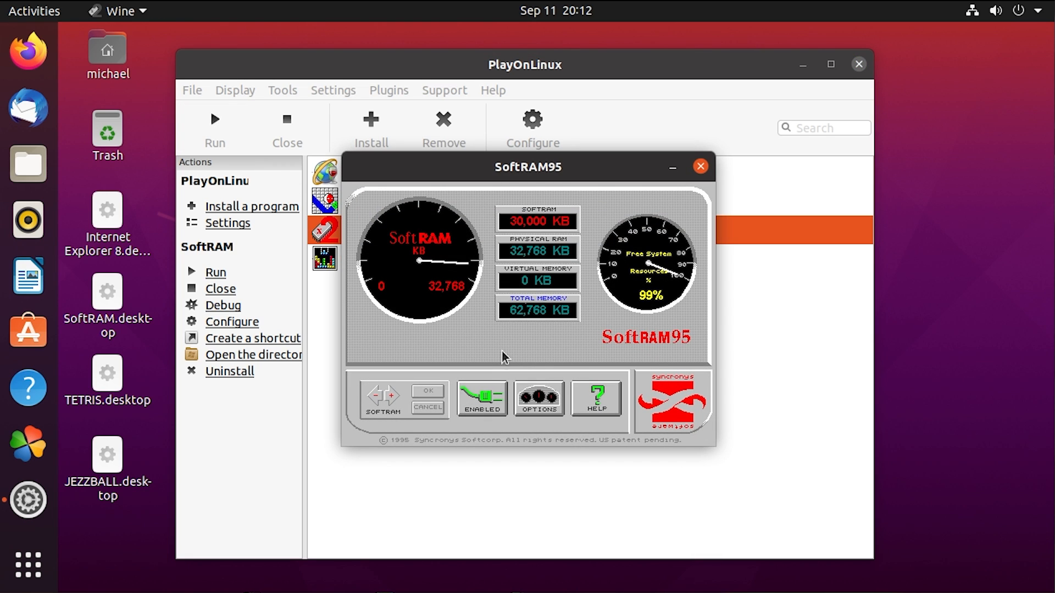
{"action": "left_click_drag", "start_coordinate": [496, 167], "coordinate": [473, 165]}
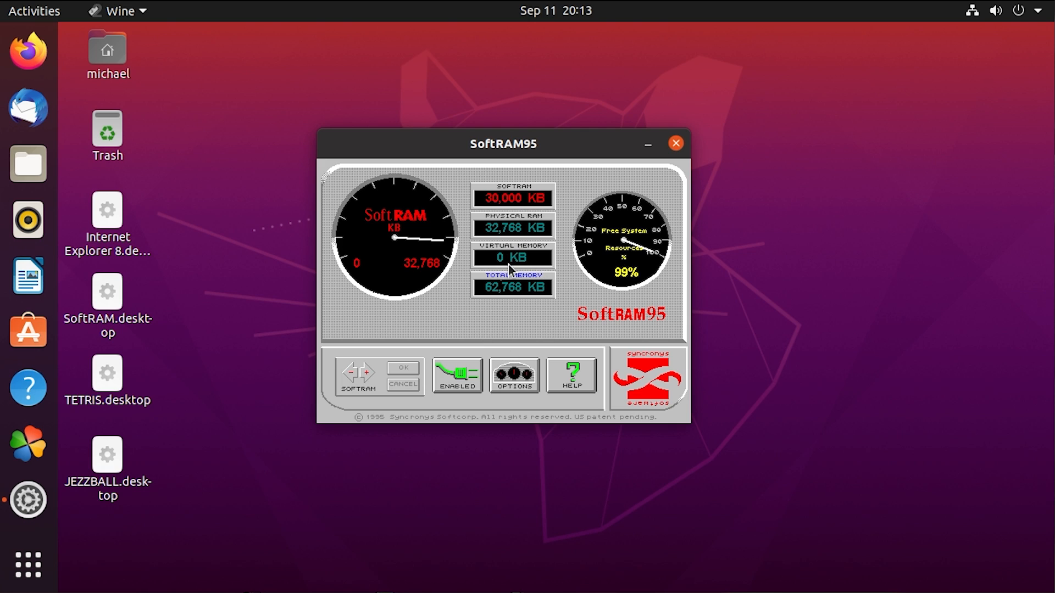
- Disable SoftRAM and enable it again, acknowledging the restart notices
{"action": "left_click", "coordinate": [458, 375]}
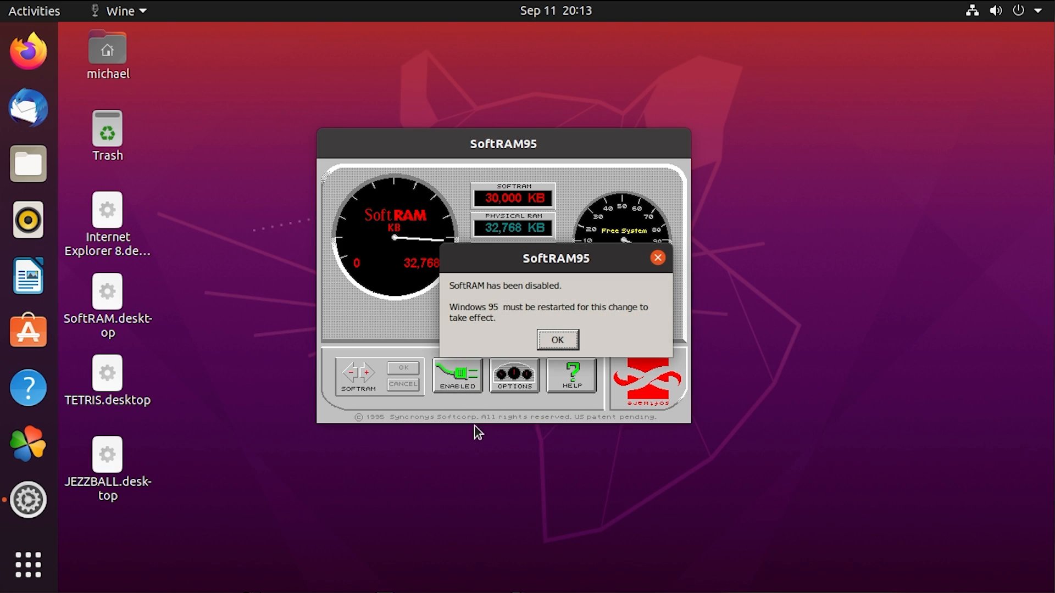
{"action": "left_click", "coordinate": [559, 340]}
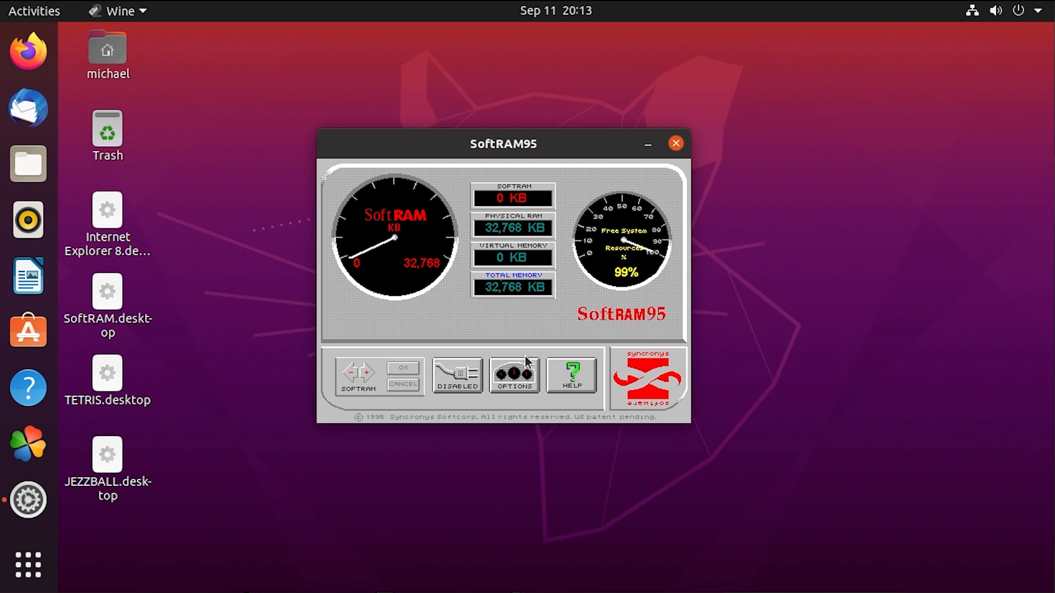
{"action": "left_click", "coordinate": [480, 374]}
{"action": "left_click", "coordinate": [558, 340]}
- In the SoftRAM options, turn on Stay on top, set the RAM allocation to 50 %, and acknowledge the change notice
{"action": "left_click", "coordinate": [514, 375]}
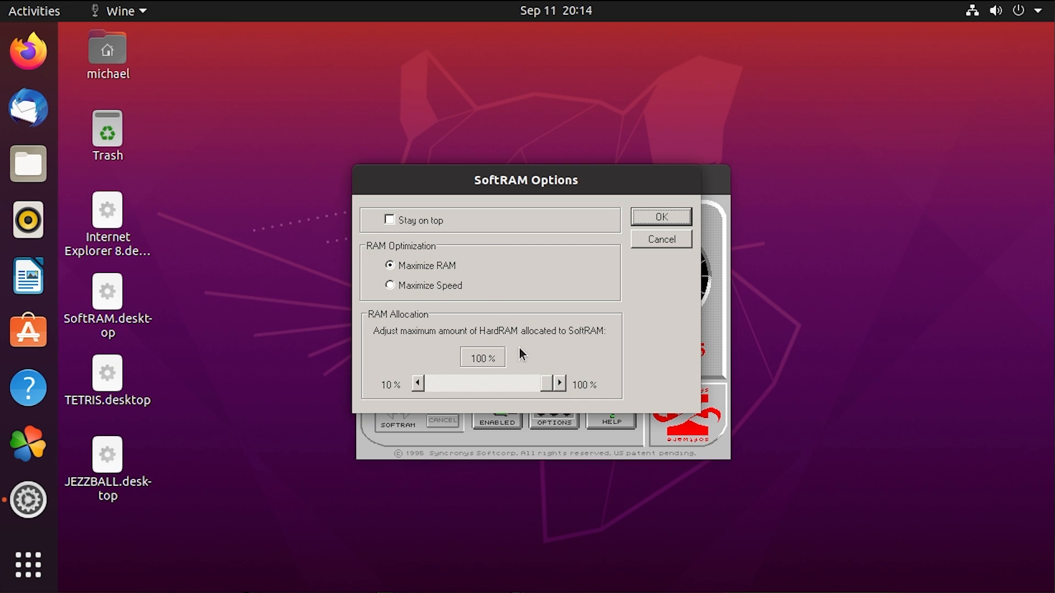
{"action": "left_click_drag", "start_coordinate": [473, 189], "coordinate": [502, 206]}
{"action": "left_click", "coordinate": [436, 241]}
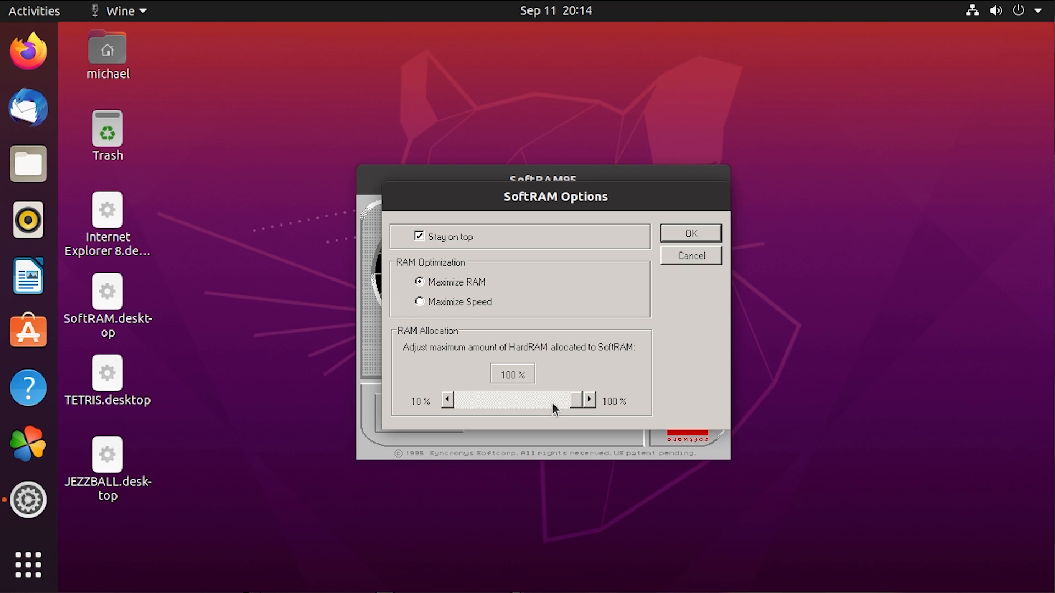
{"action": "left_click_drag", "start_coordinate": [571, 401], "coordinate": [497, 405]}
{"action": "left_click", "coordinate": [683, 236]}
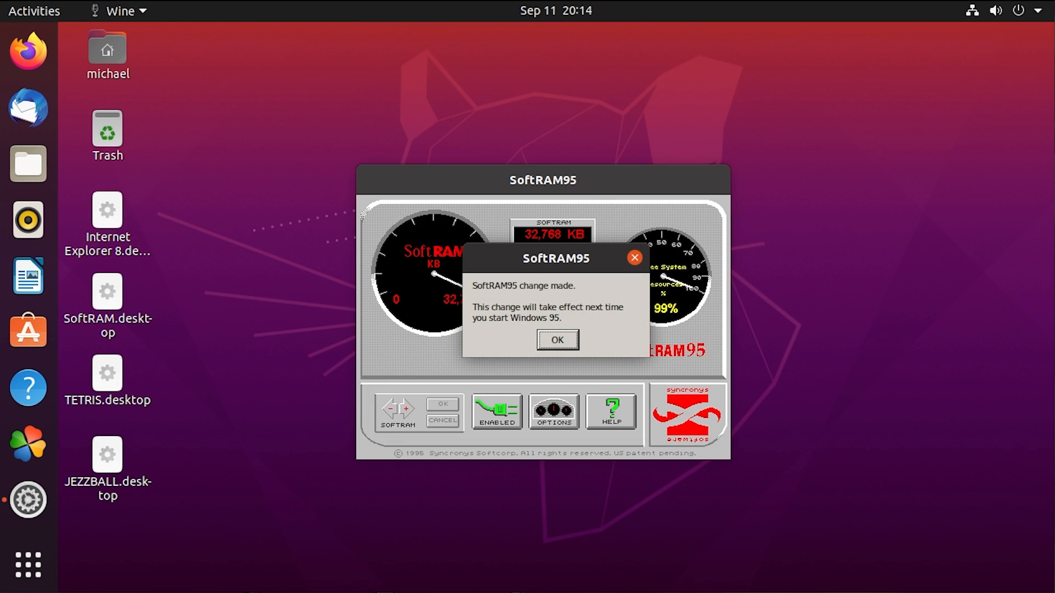
{"action": "left_click", "coordinate": [558, 339]}
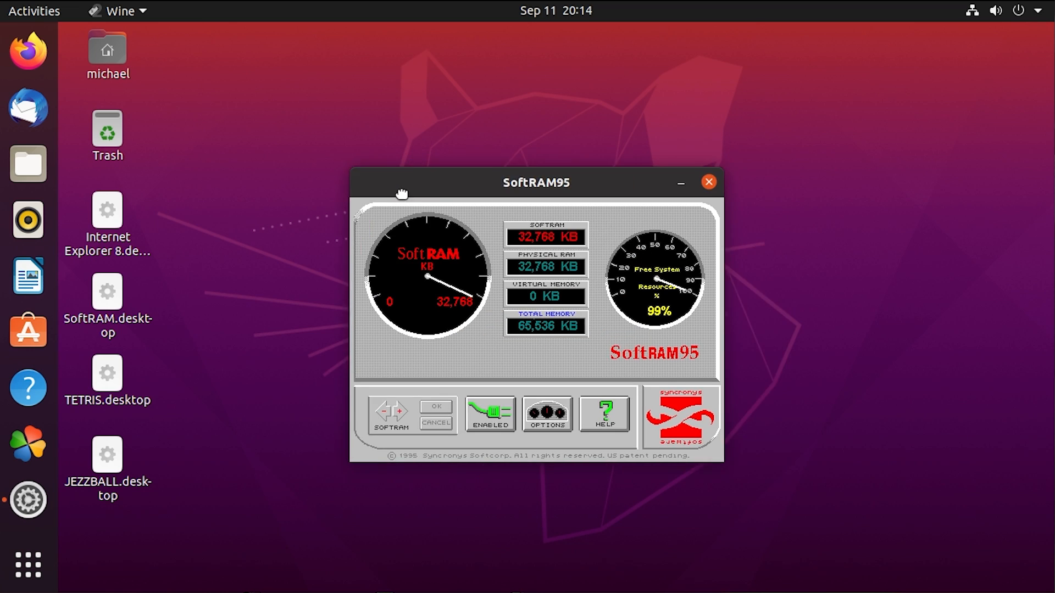
- Open the home folder behind SoftRAM95 to test Stay on top, and review the SoftRAM options without changing them
{"action": "double_click", "coordinate": [106, 53]}
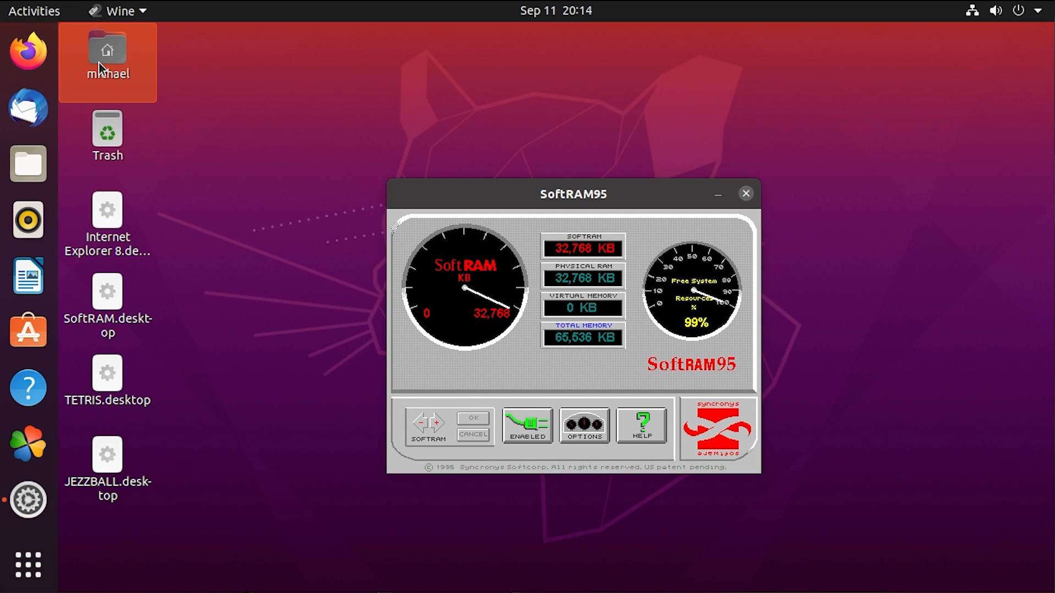
{"action": "left_click", "coordinate": [472, 207]}
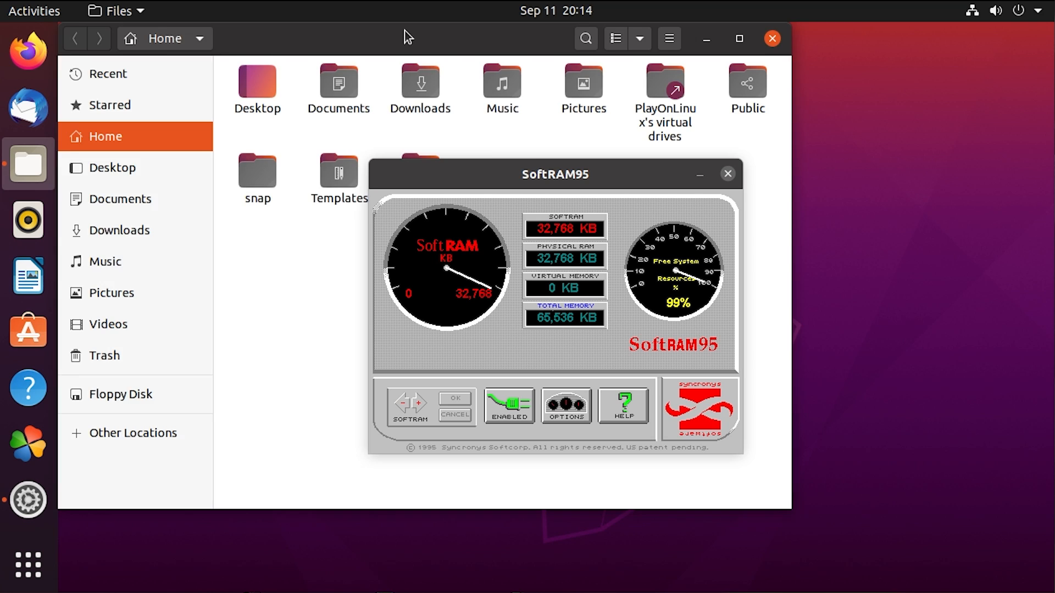
{"action": "left_click_drag", "start_coordinate": [404, 31], "coordinate": [527, 72]}
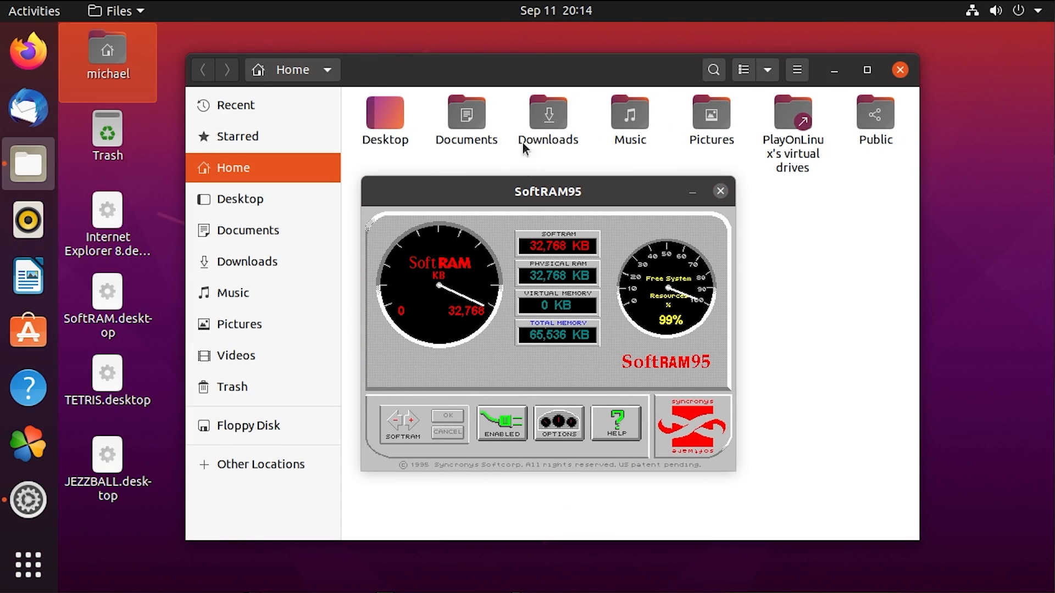
{"action": "left_click", "coordinate": [567, 424]}
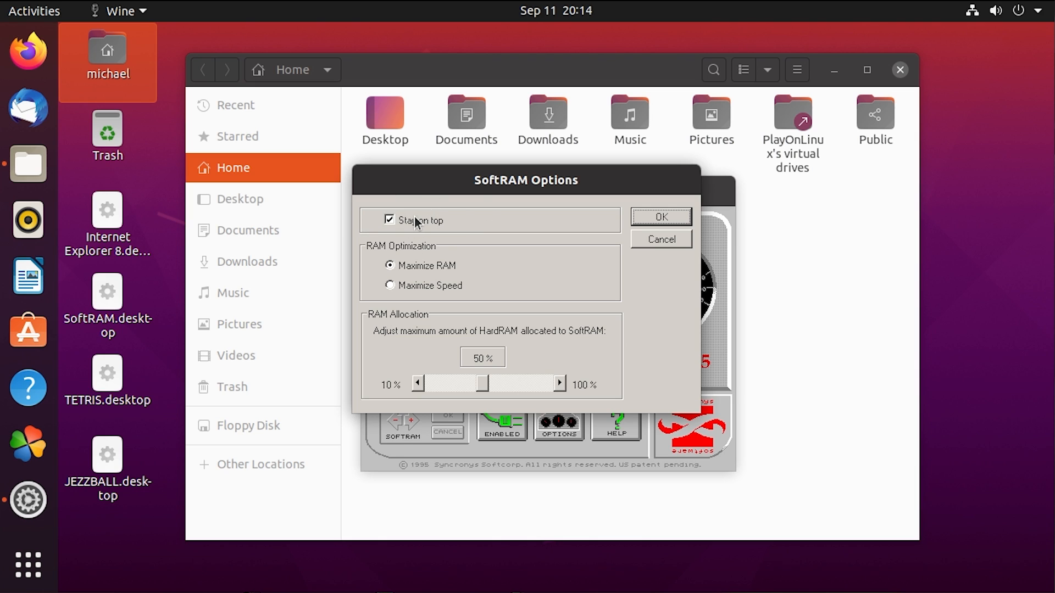
{"action": "left_click_drag", "start_coordinate": [455, 191], "coordinate": [489, 216]}
{"action": "left_click", "coordinate": [701, 270]}
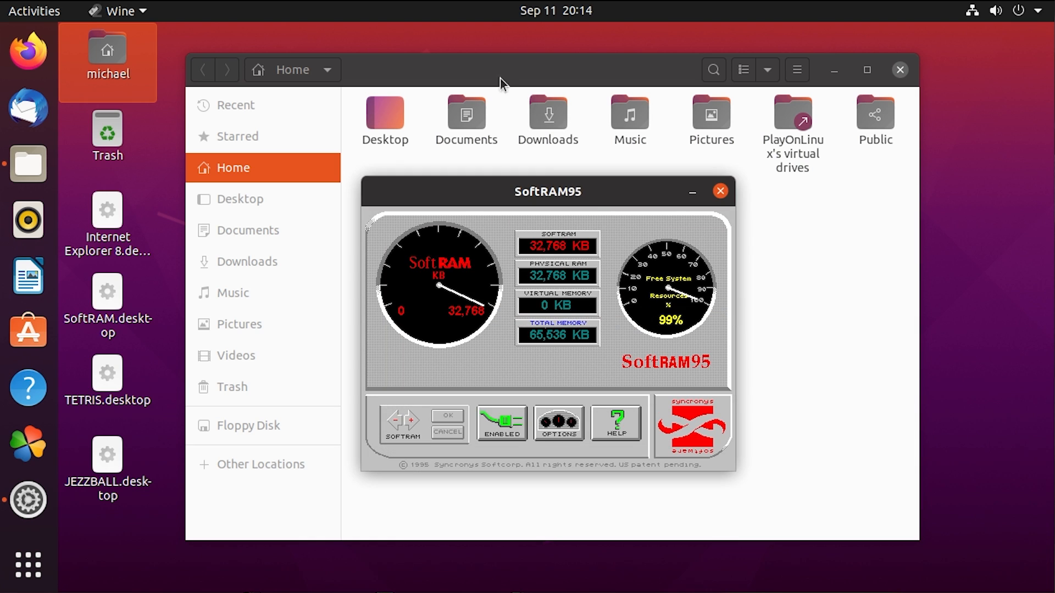
- Move the SoftRAM95 window around the desktop and close it
{"action": "left_click_drag", "start_coordinate": [497, 77], "coordinate": [455, 76]}
{"action": "left_click_drag", "start_coordinate": [535, 202], "coordinate": [492, 156]}
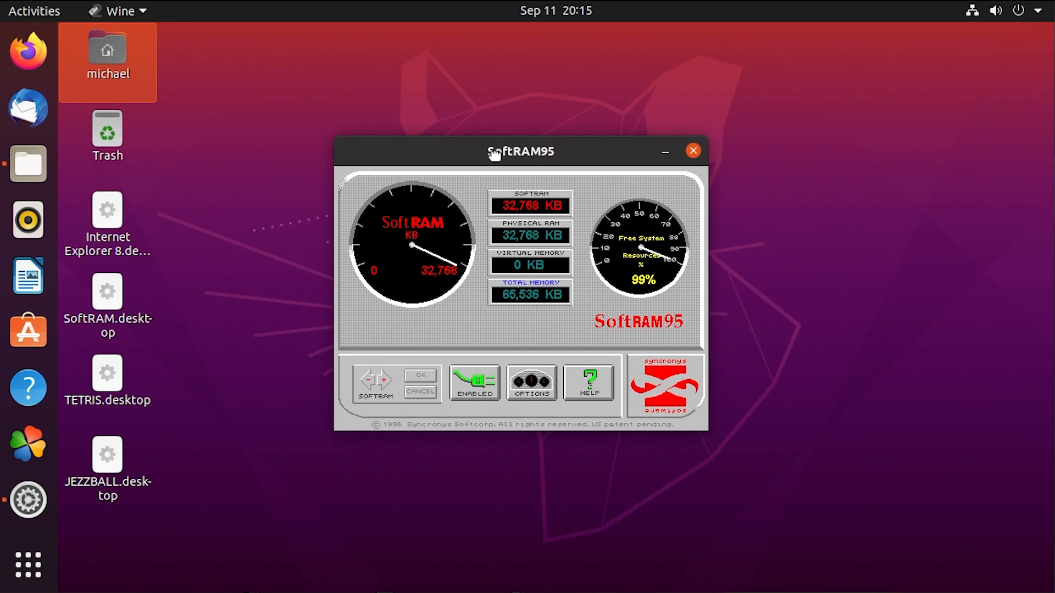
{"action": "left_click_drag", "start_coordinate": [492, 159], "coordinate": [488, 129]}
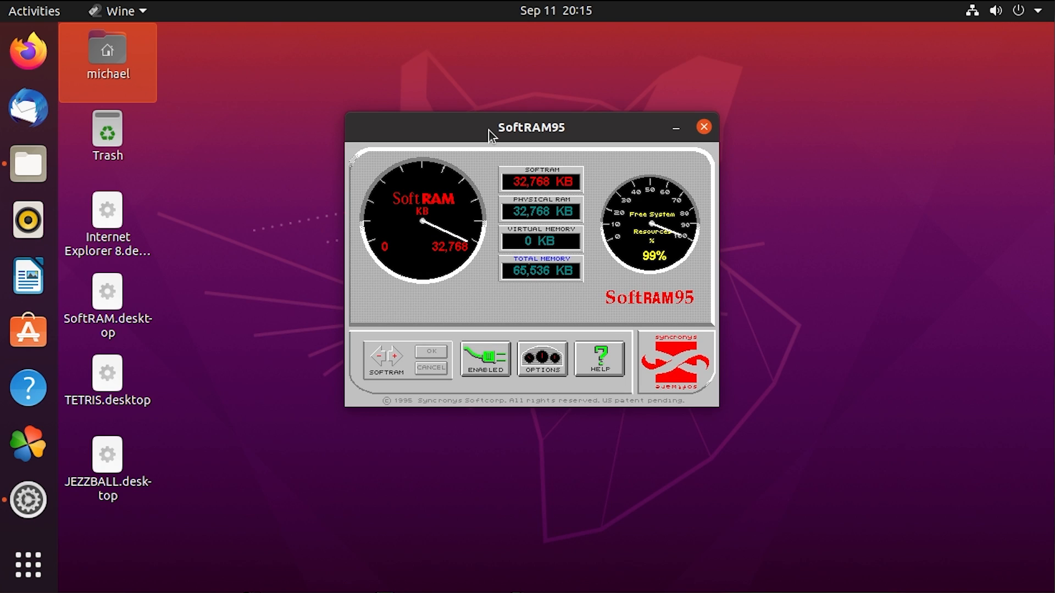
{"action": "left_click_drag", "start_coordinate": [488, 130], "coordinate": [484, 141]}
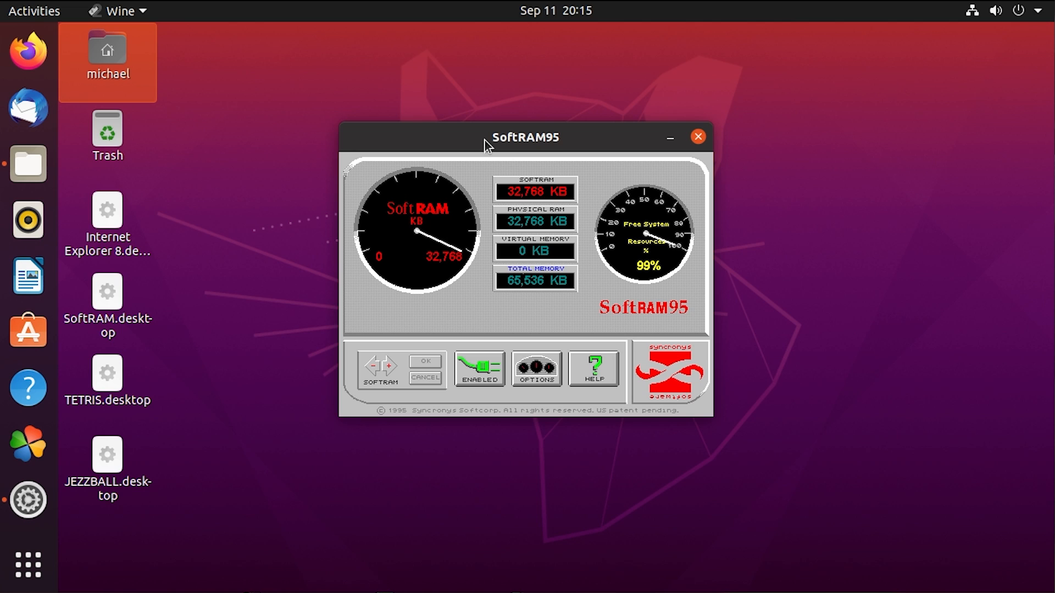
{"action": "left_click_drag", "start_coordinate": [486, 145], "coordinate": [482, 203]}
{"action": "left_click", "coordinate": [695, 195]}
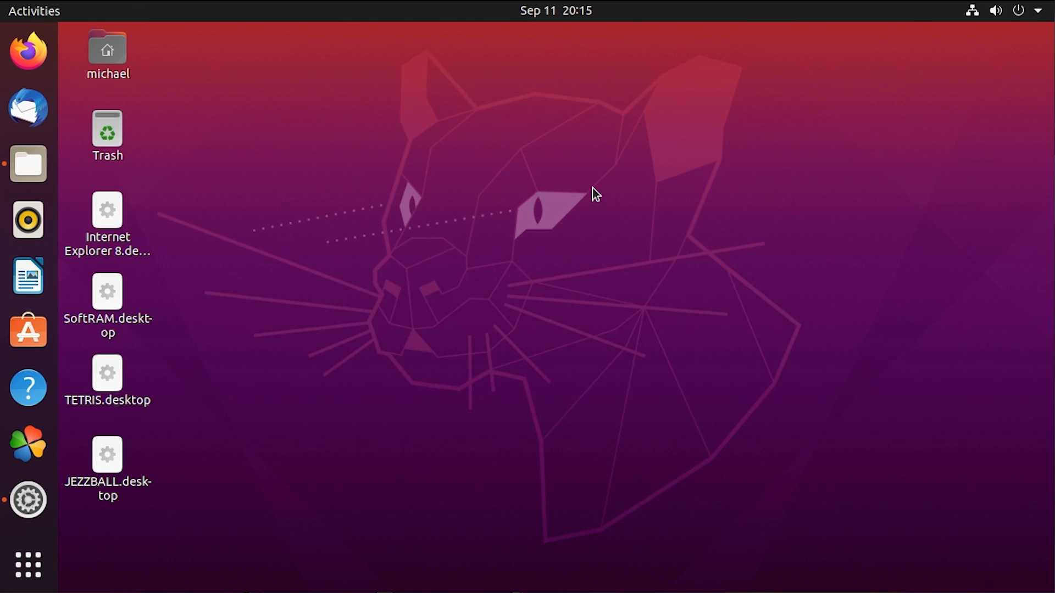